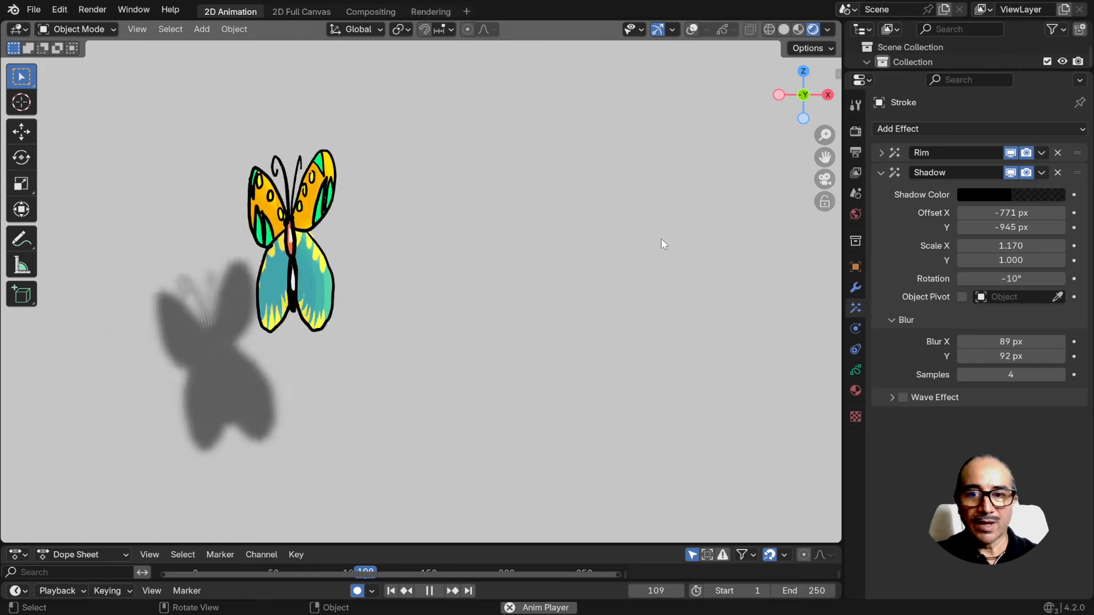
Save the butterfly project, and create a new file from the 2D Animation template.
{"action": "middle_click_drag", "start_coordinate": [446, 305], "coordinate": [469, 305]}
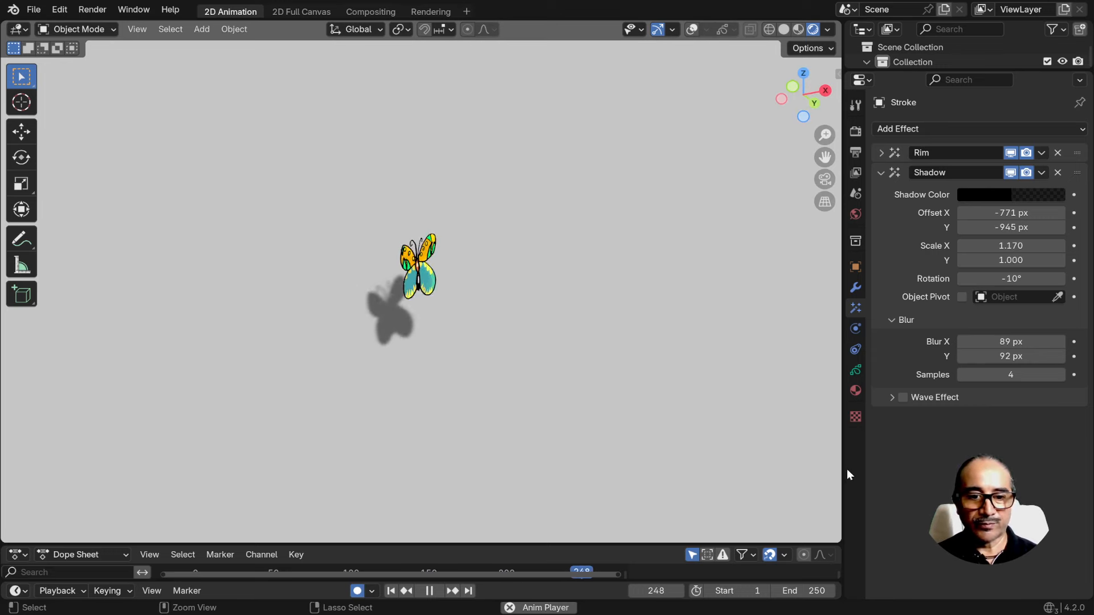
{"action": "key", "text": "ctrl+s"}
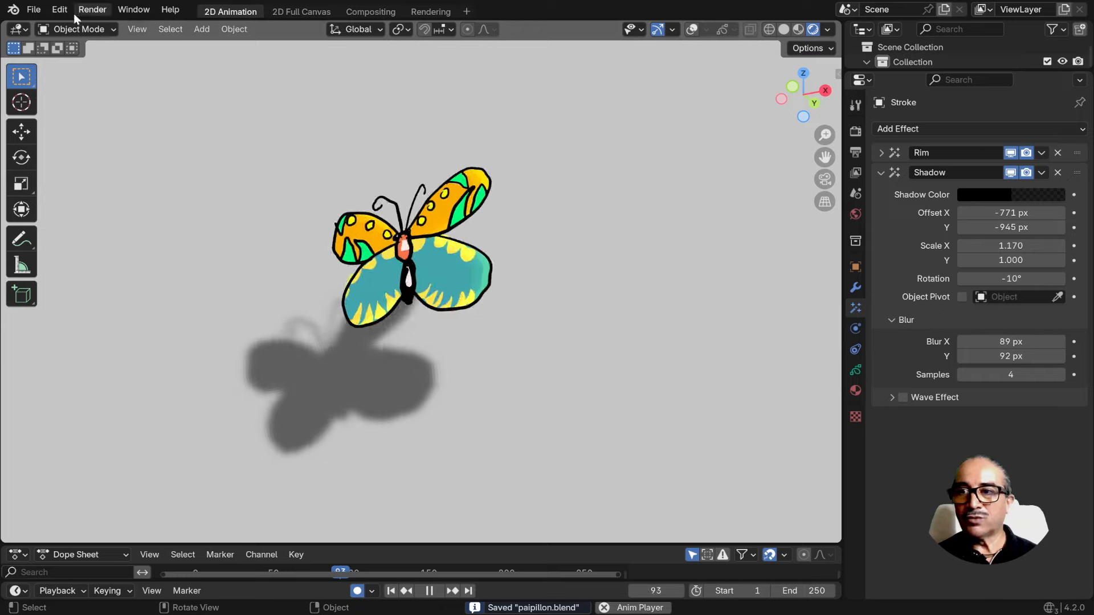
{"action": "left_click", "coordinate": [33, 10]}
{"action": "mouse_move", "coordinate": [57, 27]}
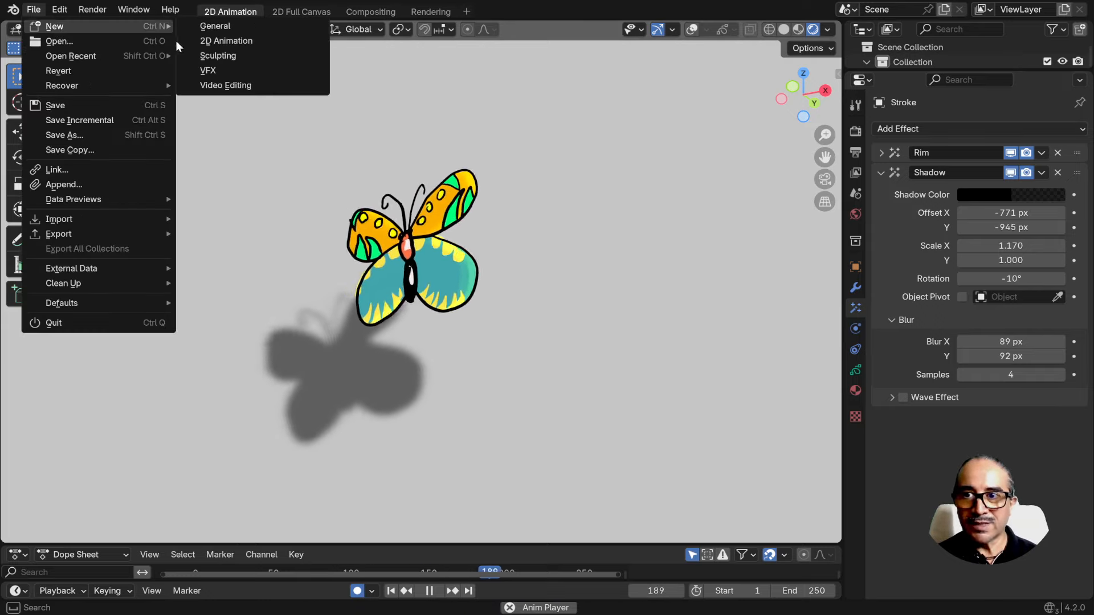
{"action": "left_click", "coordinate": [225, 40]}
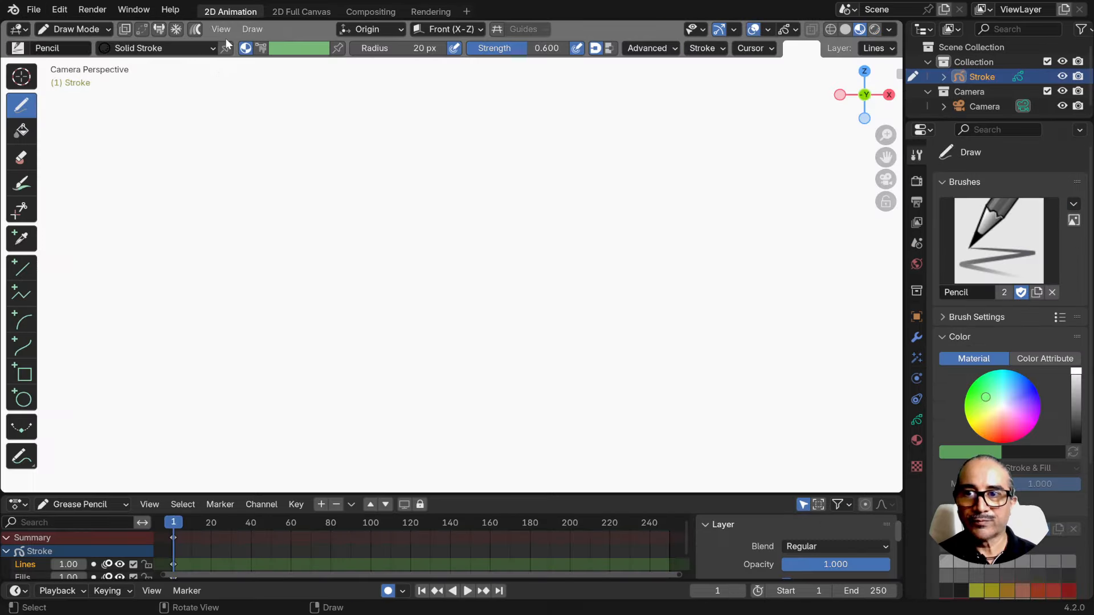
Review the tablet API options in the input preferences, keeping Windows Ink, and set the tablet softness to 0.93.
{"action": "left_click", "coordinate": [60, 10]}
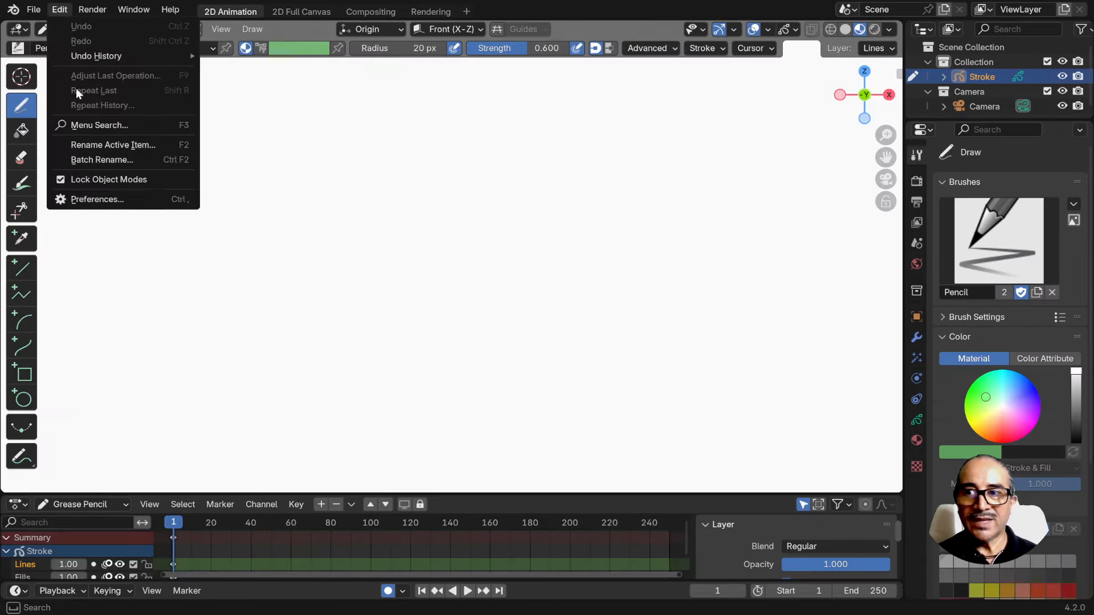
{"action": "left_click", "coordinate": [112, 203]}
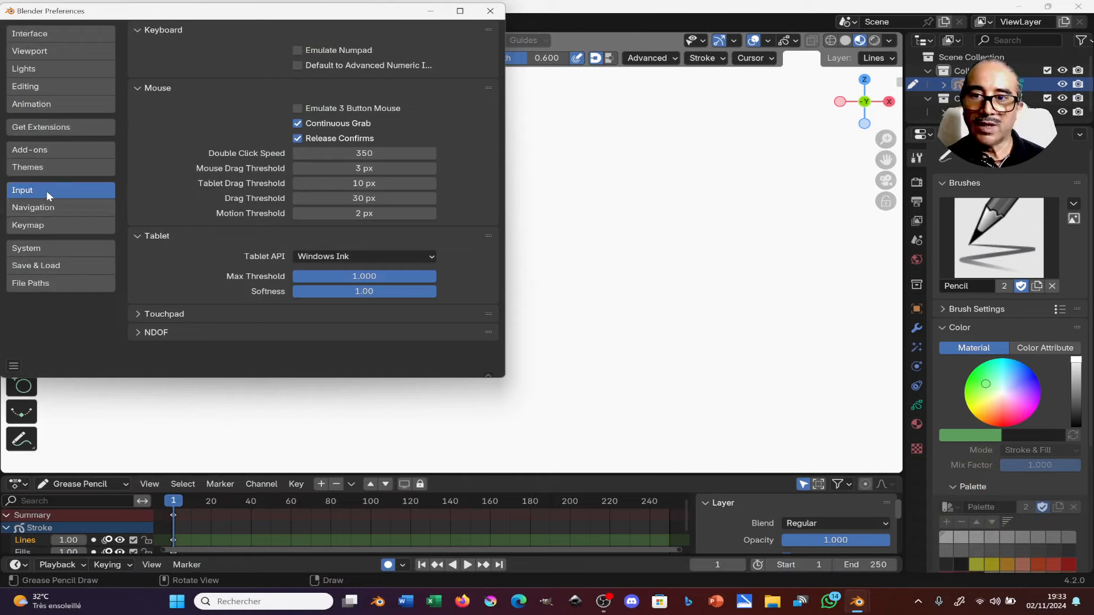
{"action": "left_click", "coordinate": [355, 258]}
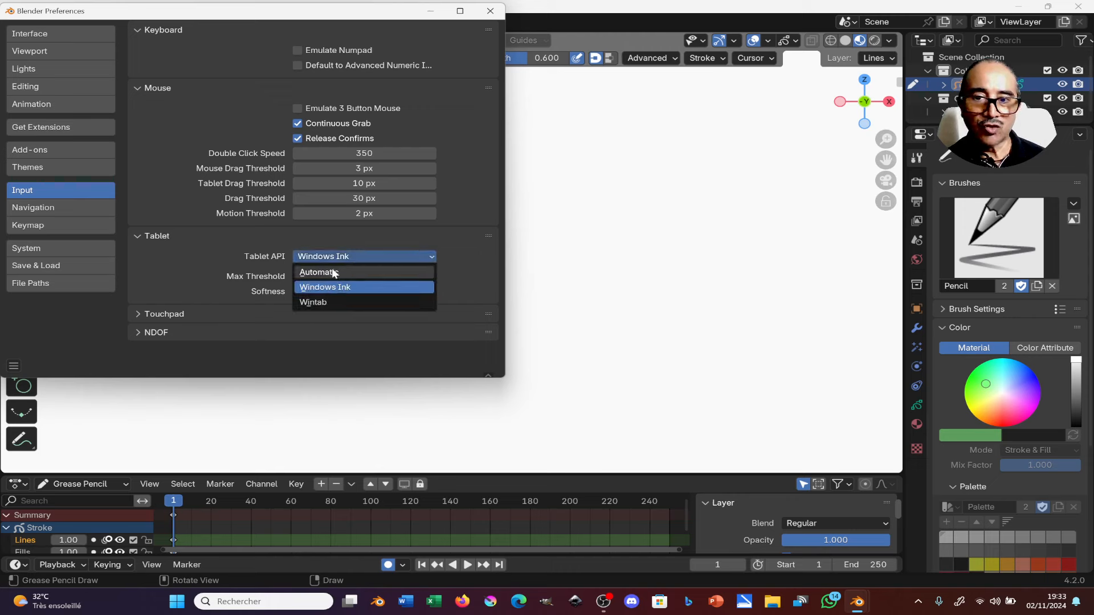
{"action": "left_click", "coordinate": [350, 254]}
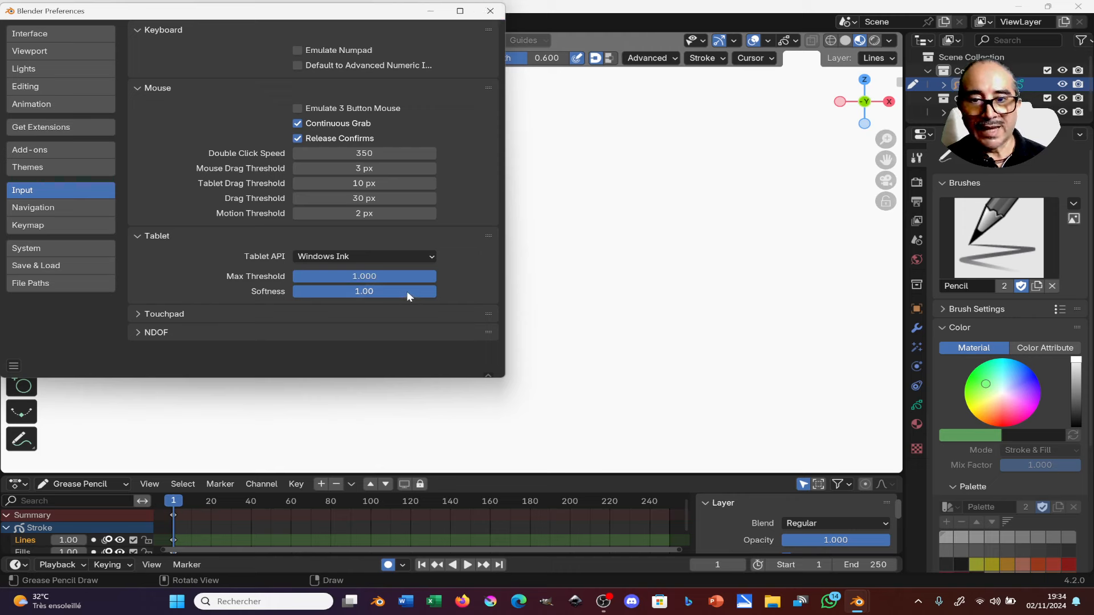
{"action": "mouse_move", "coordinate": [314, 301]}
{"action": "left_mouse_down"}
{"action": "mouse_move", "coordinate": [299, 296]}
{"action": "mouse_move", "coordinate": [324, 304]}
{"action": "left_mouse_up"}
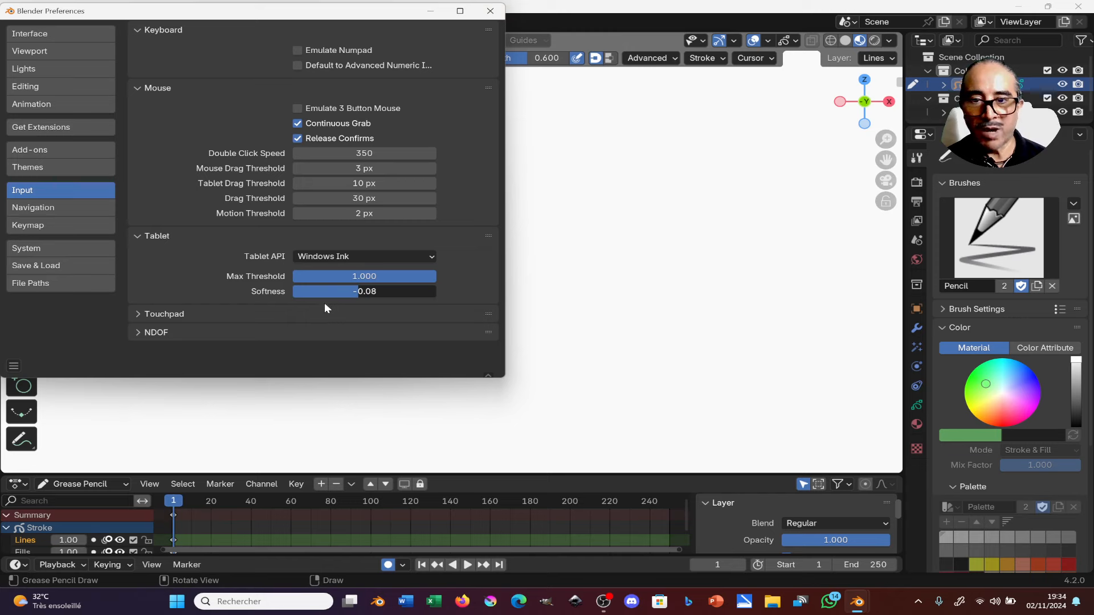
{"action": "left_click_drag", "start_coordinate": [400, 313], "coordinate": [377, 314]}
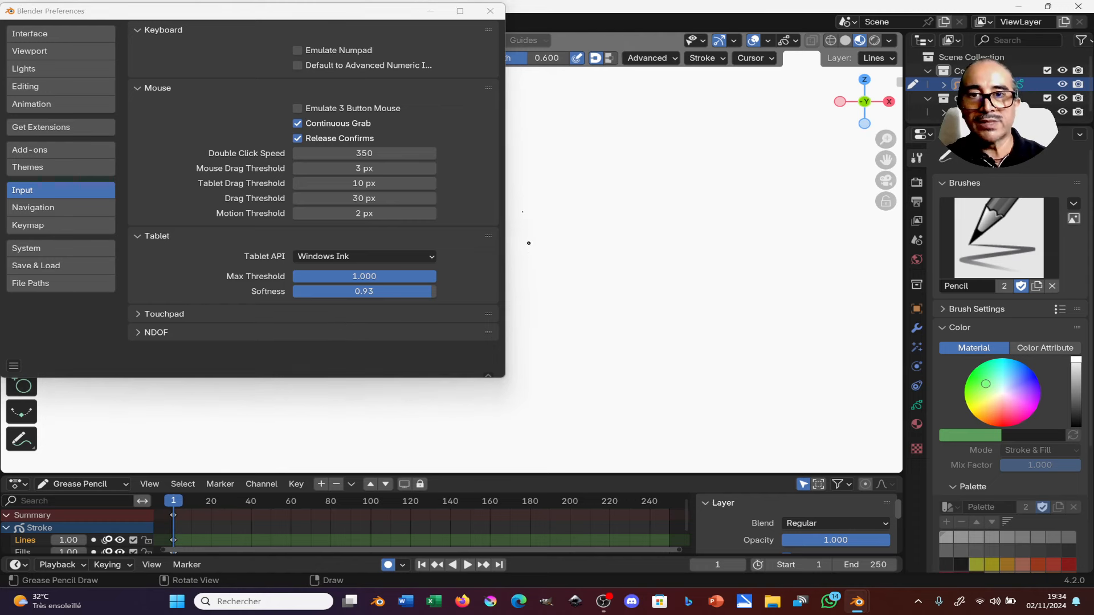
{"action": "left_click", "coordinate": [489, 11]}
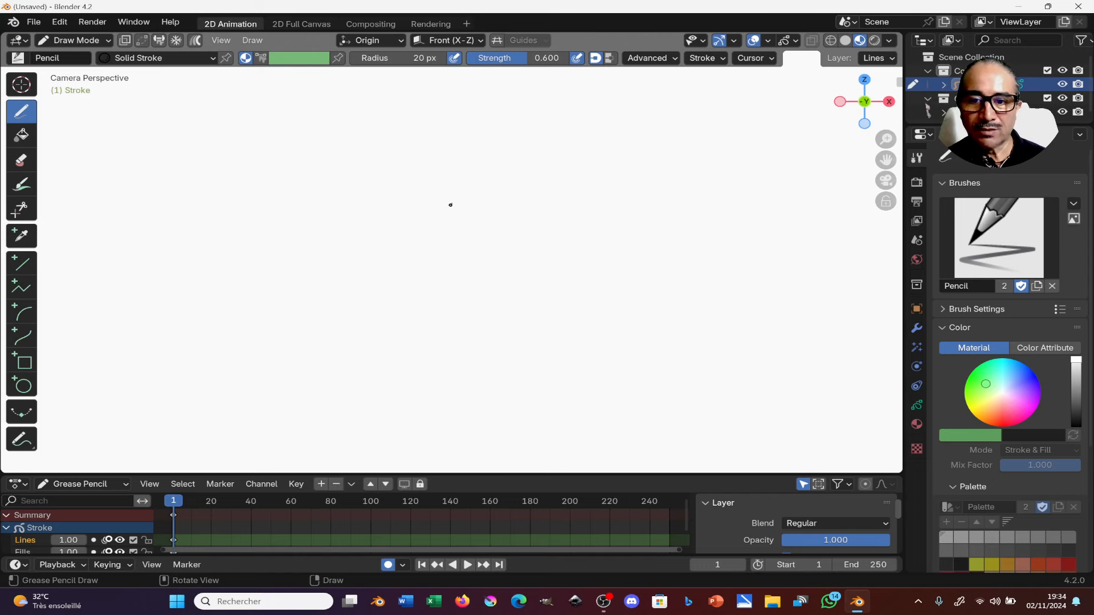
Sketch four butterfly wing outlines and a wavy test stroke beside them with the Pencil brush.
{"action": "mouse_move", "coordinate": [461, 194]}
{"action": "left_mouse_down"}
{"action": "mouse_move", "coordinate": [466, 204]}
{"action": "mouse_move", "coordinate": [387, 222]}
{"action": "mouse_move", "coordinate": [463, 212]}
{"action": "left_mouse_up"}
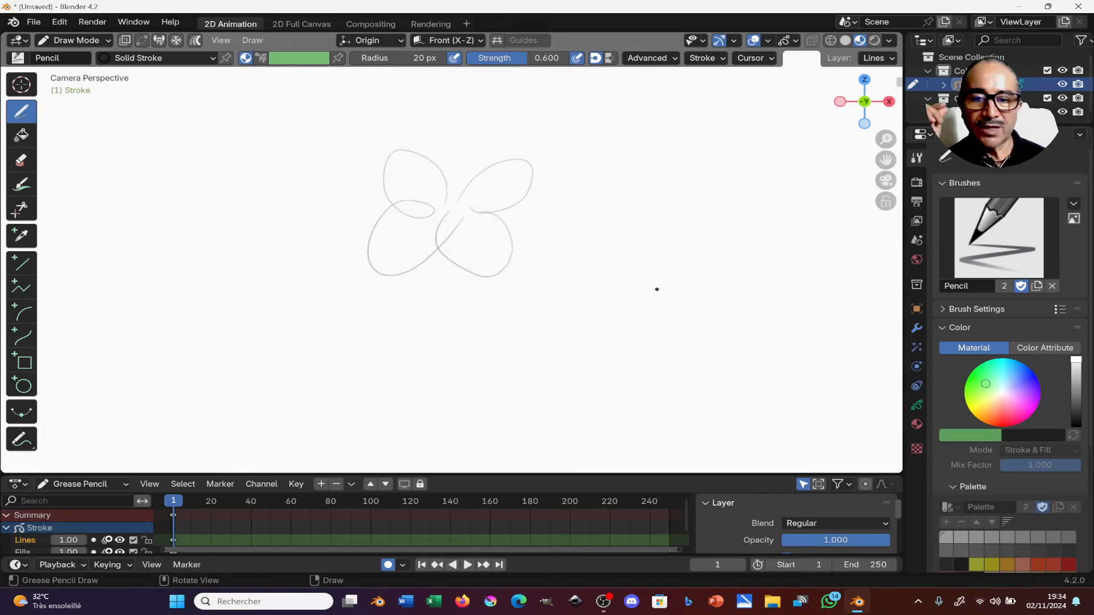
{"action": "left_click", "coordinate": [989, 242]}
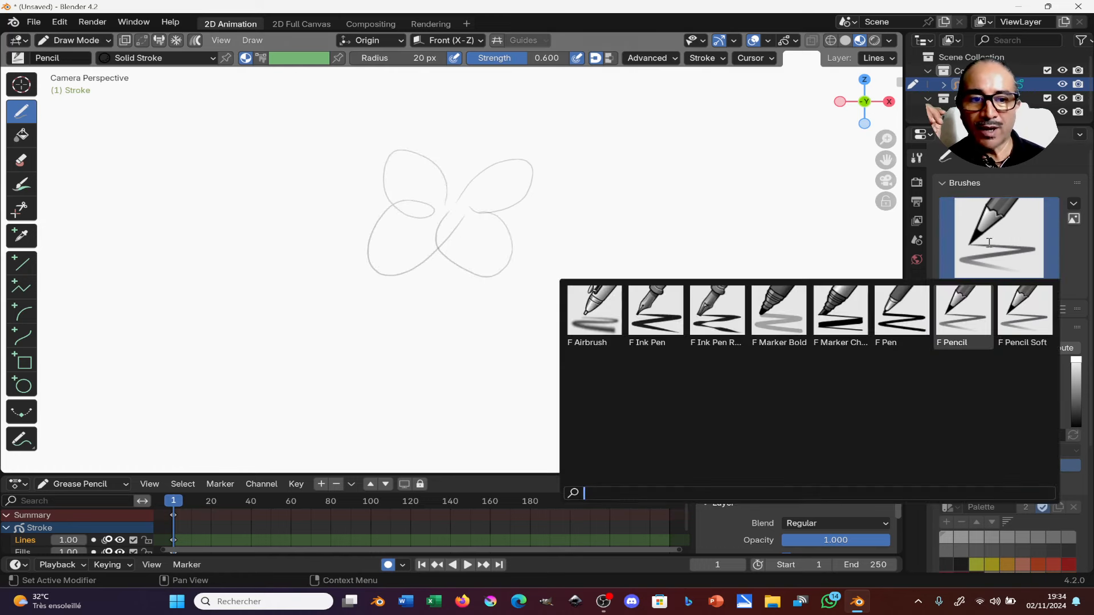
{"action": "left_click", "coordinate": [996, 243]}
{"action": "left_click", "coordinate": [1002, 240]}
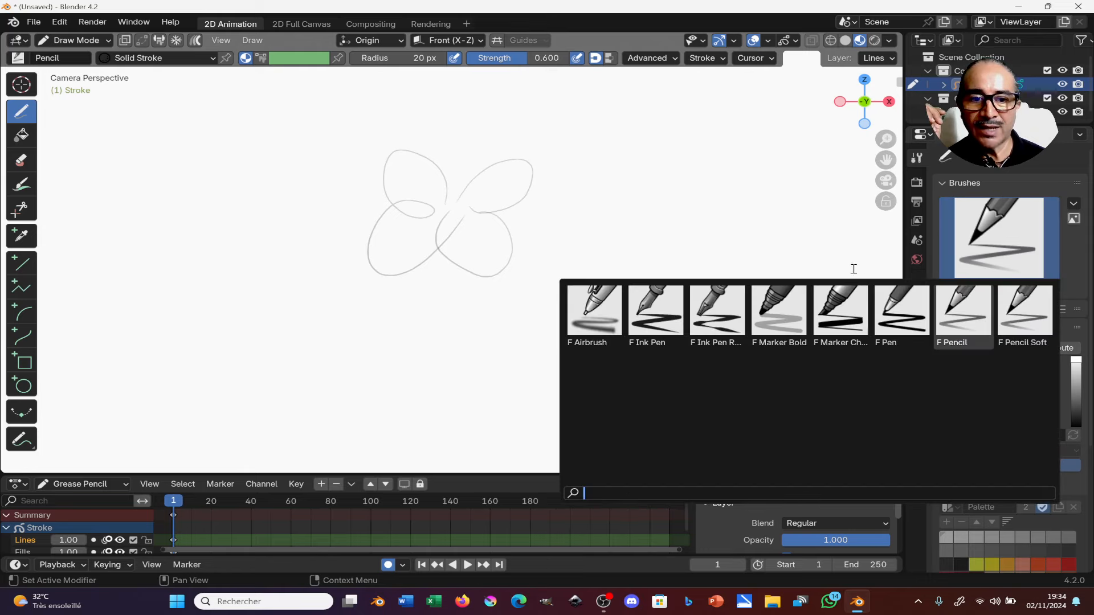
{"action": "left_click", "coordinate": [973, 317]}
{"action": "left_click_drag", "start_coordinate": [507, 255], "coordinate": [707, 298]}
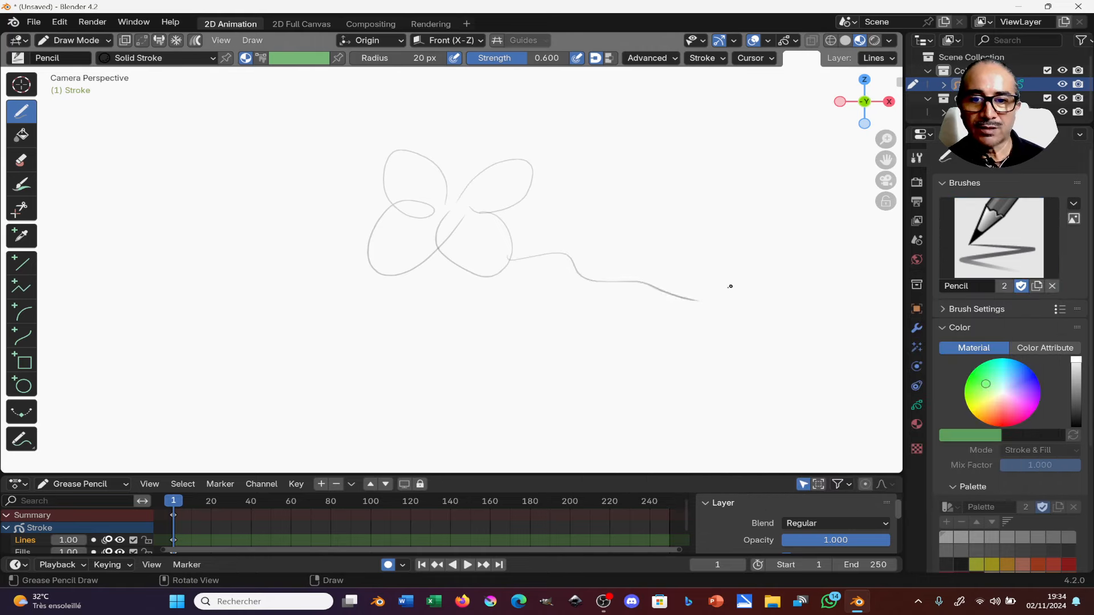
Try one wavy stroke with the Ink Pen brush and another with the Airbrush beside the wing sketch.
{"action": "left_click", "coordinate": [999, 236]}
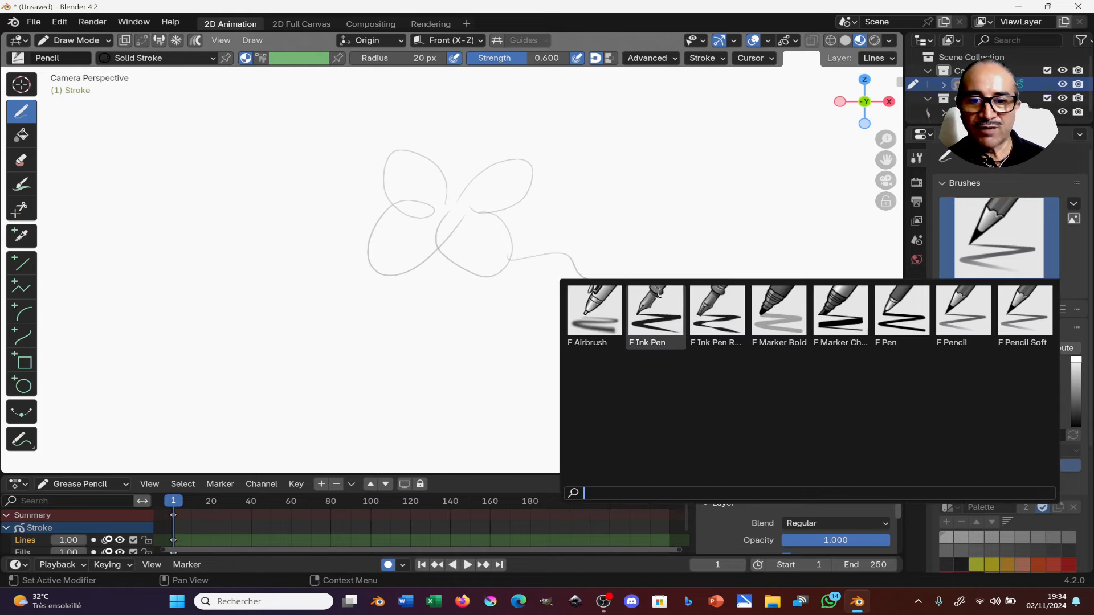
{"action": "left_click", "coordinate": [656, 311]}
{"action": "left_click_drag", "start_coordinate": [493, 314], "coordinate": [706, 330]}
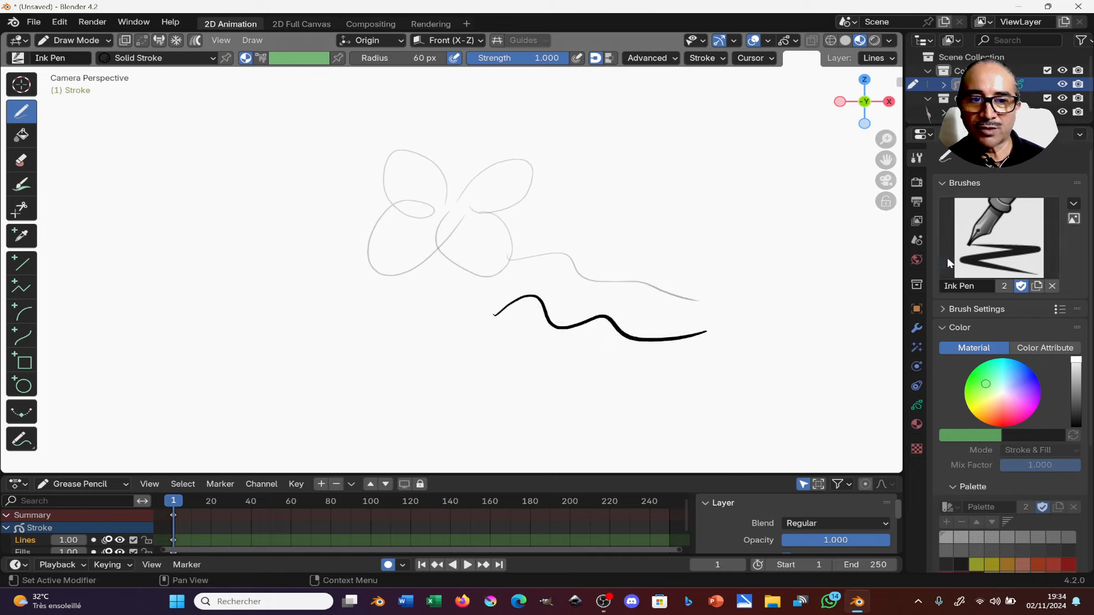
{"action": "left_click", "coordinate": [999, 237]}
{"action": "left_click", "coordinate": [605, 325]}
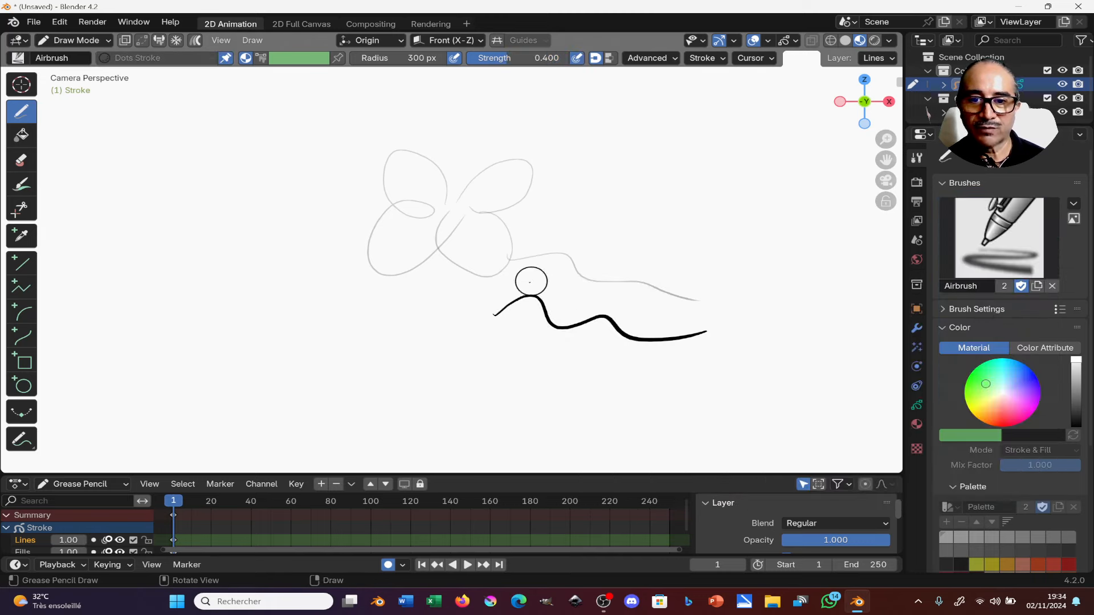
{"action": "left_click_drag", "start_coordinate": [530, 281], "coordinate": [713, 297]}
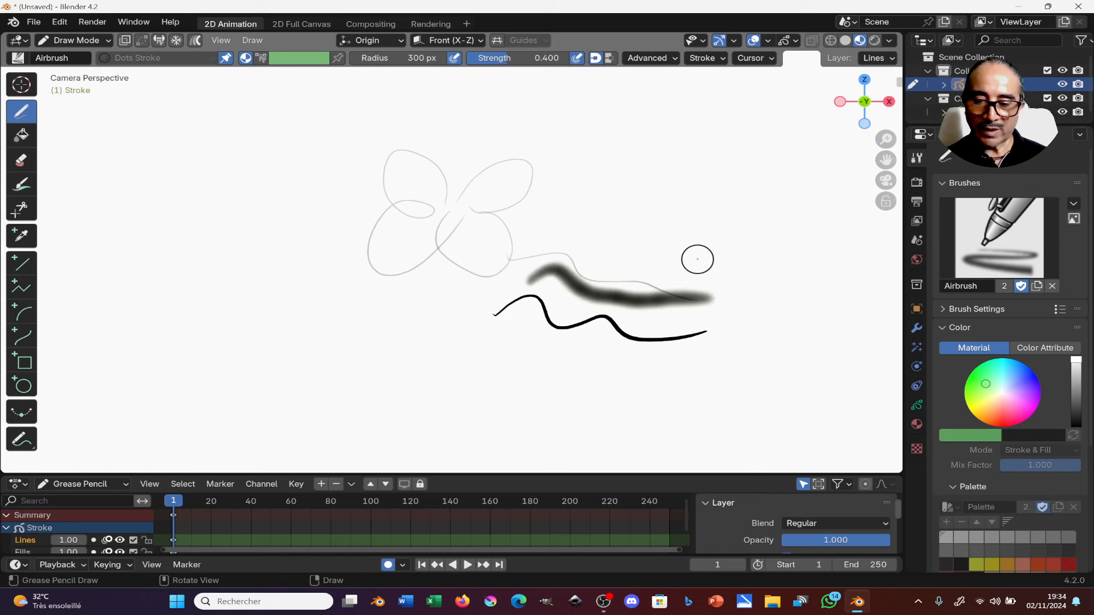
Undo all test strokes and the wing sketch, and switch the drawing brush back to Pencil.
{"action": "key", "text": "ctrl+z"}
{"action": "key", "text": "ctrl+z"}
{"action": "key", "text": "ctrl+z"}
{"action": "key", "text": "ctrl+z"}
{"action": "key", "text": "ctrl+z"}
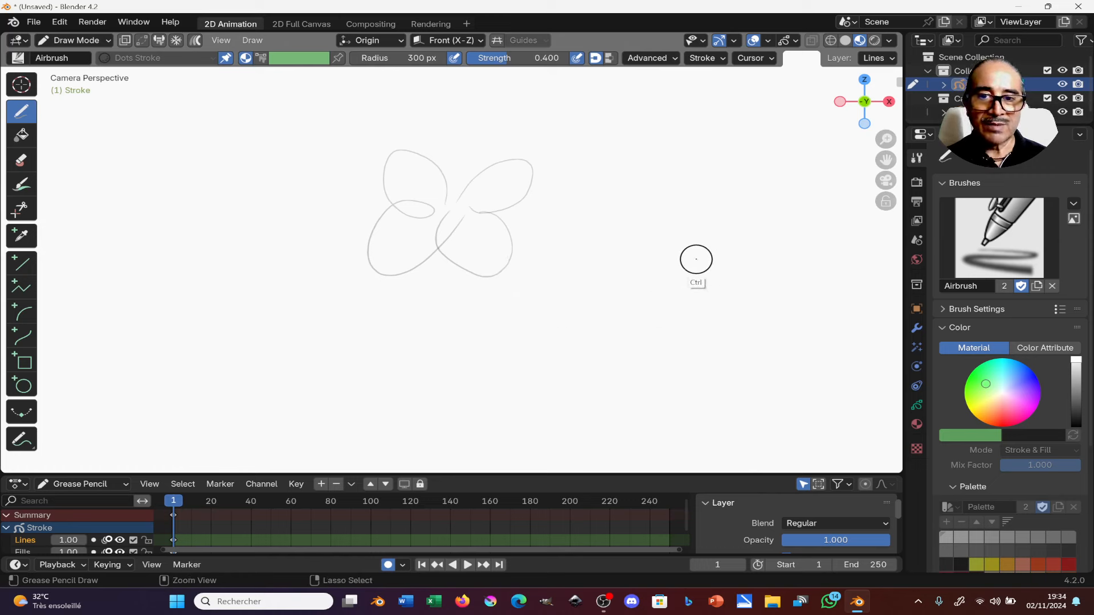
{"action": "key", "text": "ctrl+z"}
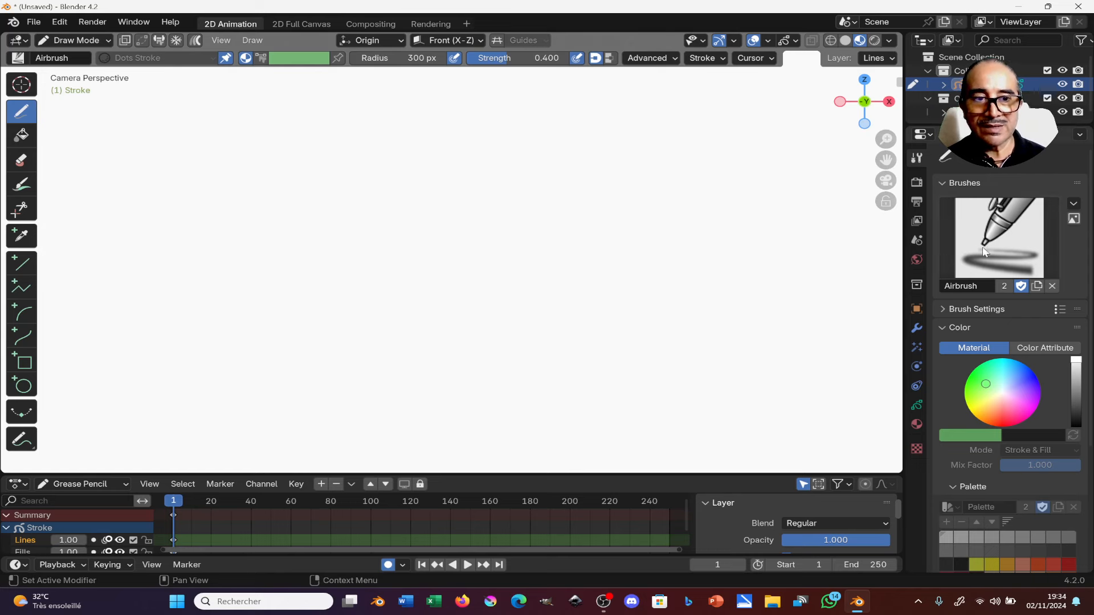
{"action": "left_click", "coordinate": [988, 252]}
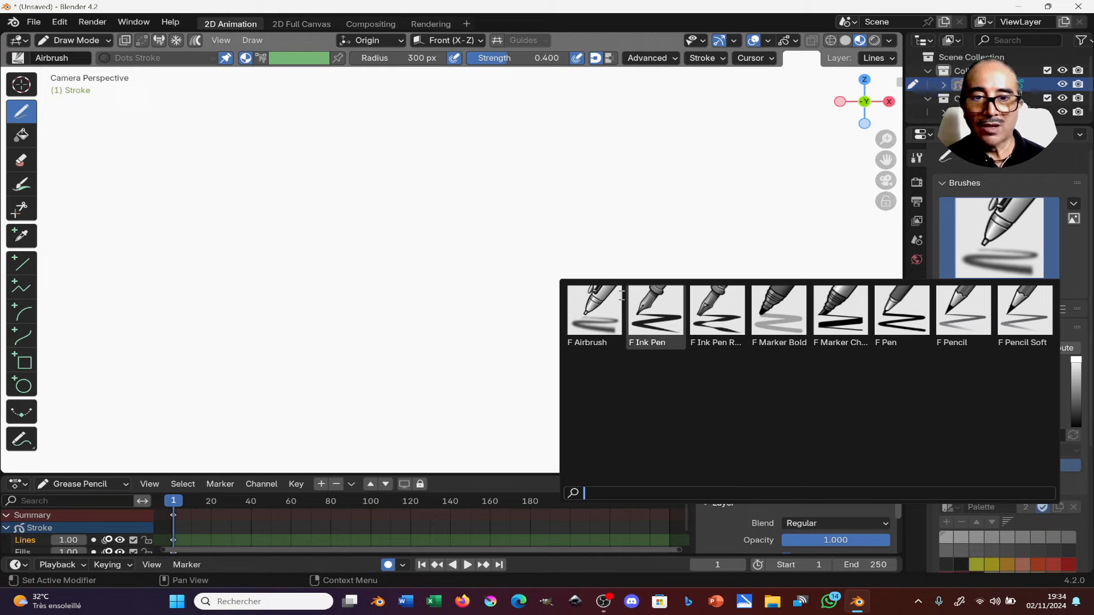
{"action": "left_click", "coordinate": [974, 314]}
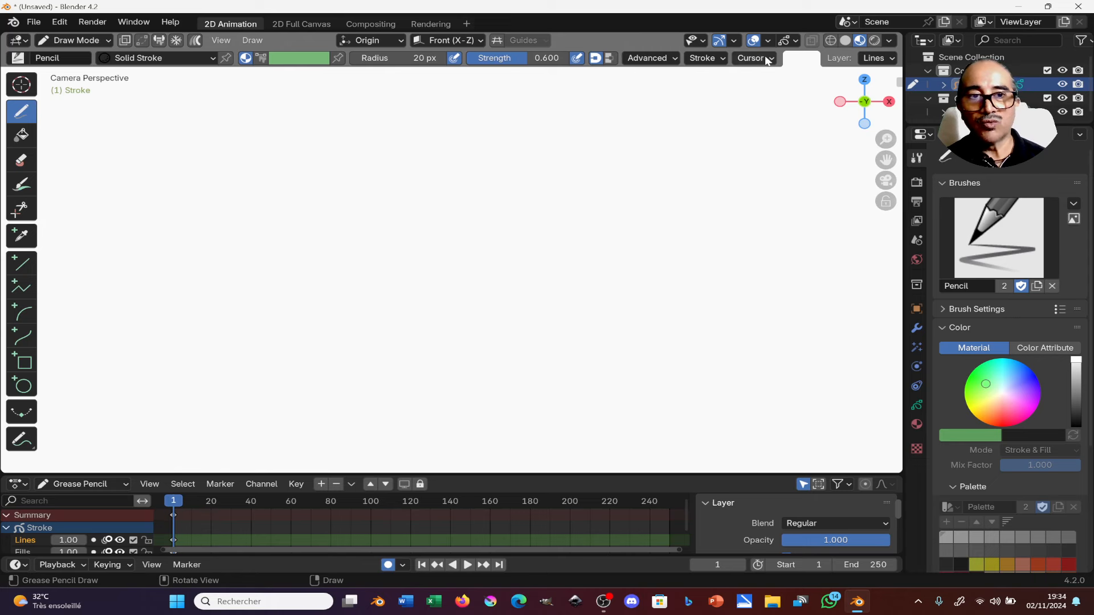
Add a new grease pencil layer above Lines and name it "traits finis".
{"action": "left_click", "coordinate": [892, 64]}
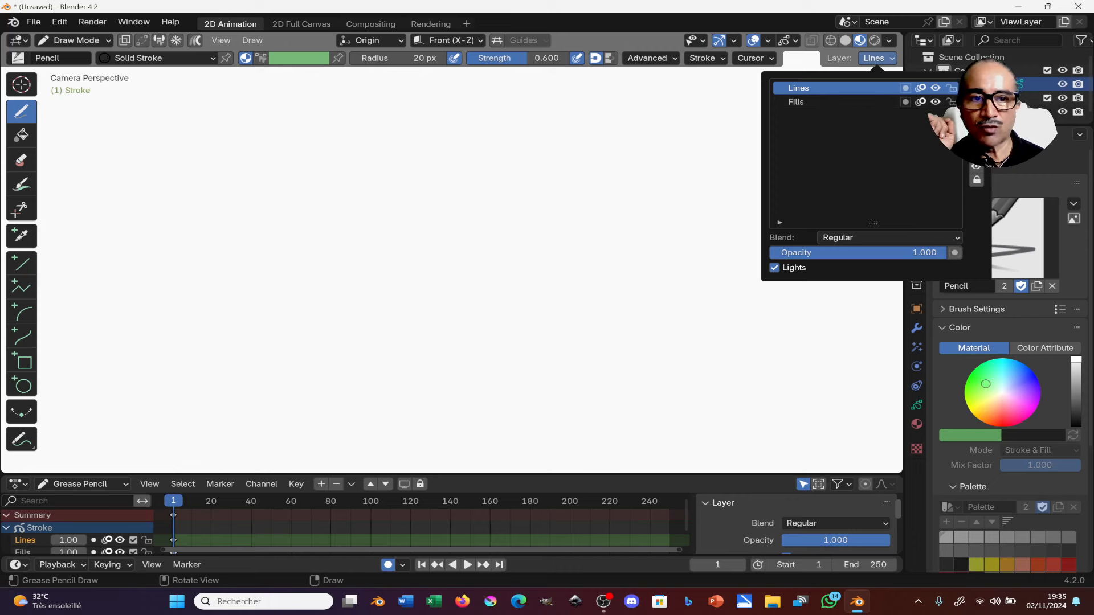
{"action": "left_click", "coordinate": [976, 87]}
{"action": "double_click", "coordinate": [820, 90]}
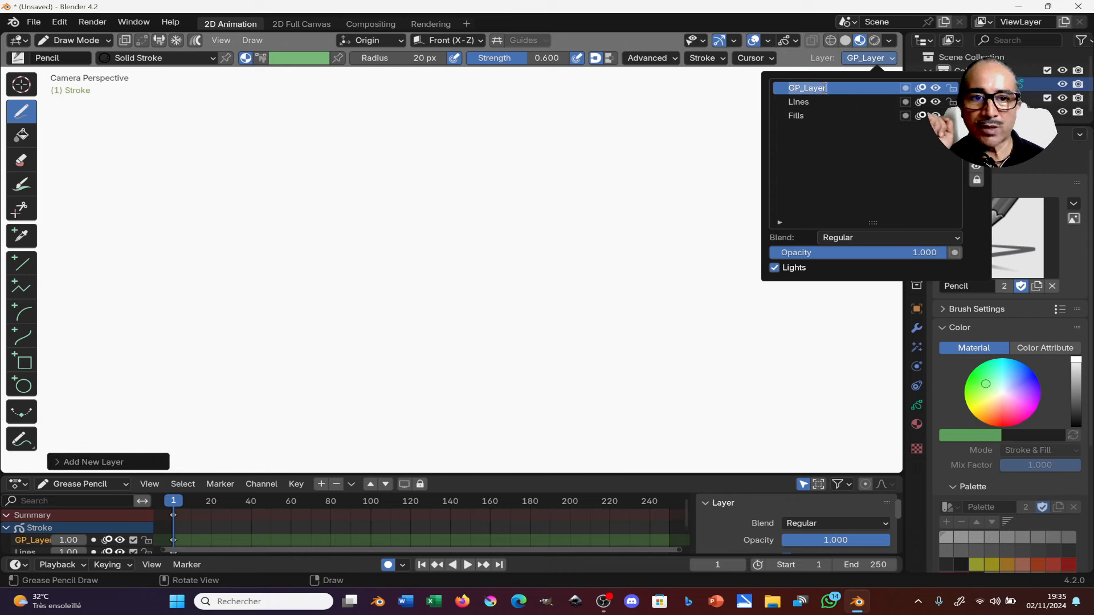
{"action": "type", "text": "tra"}
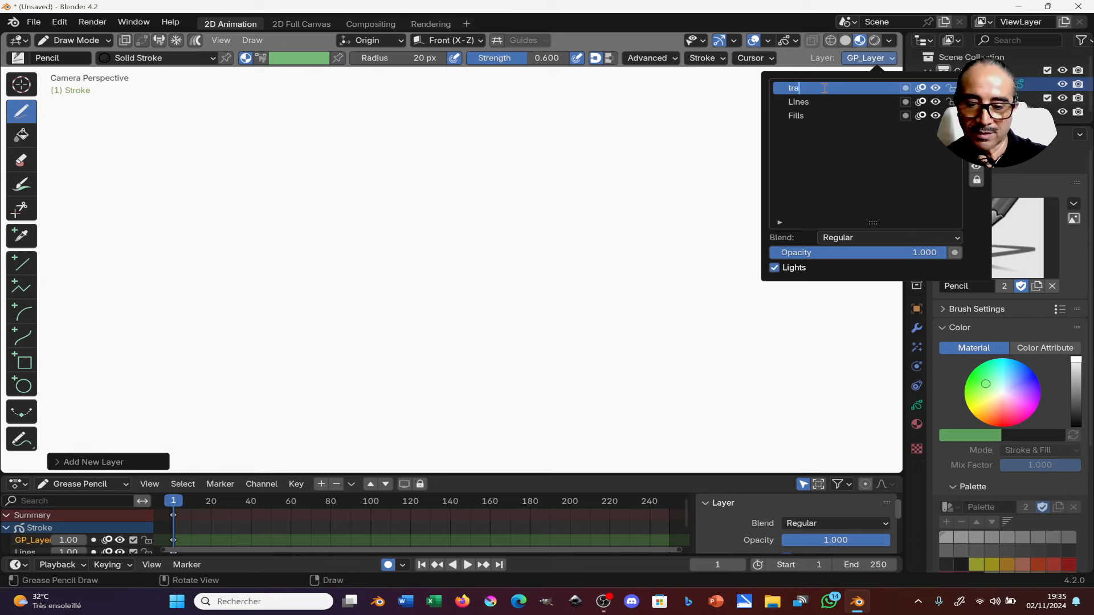
{"action": "type", "text": "its finis"}
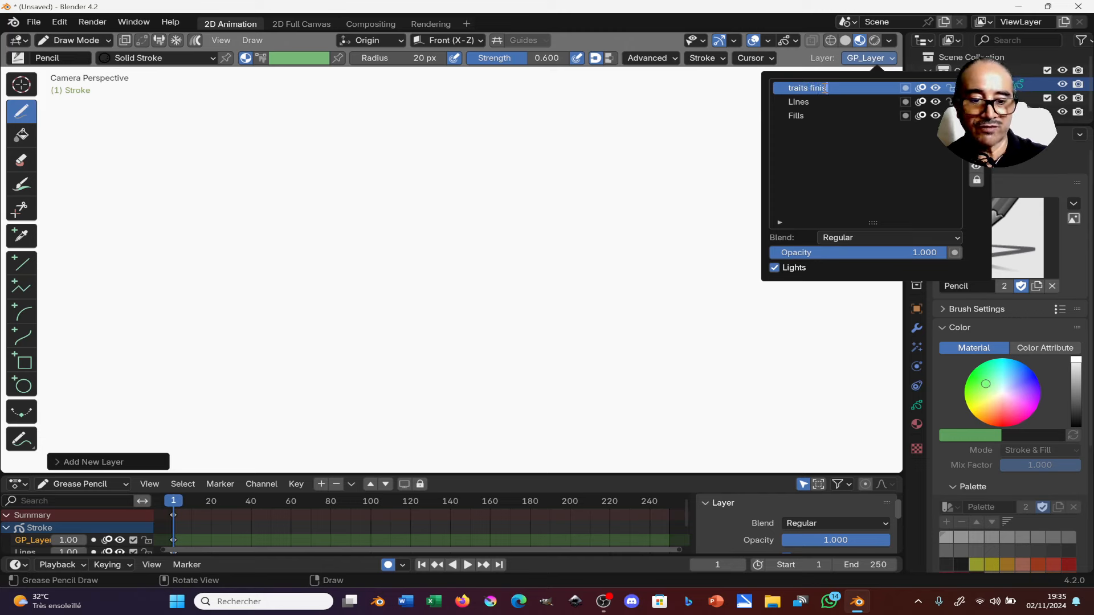
{"action": "key", "text": "Return"}
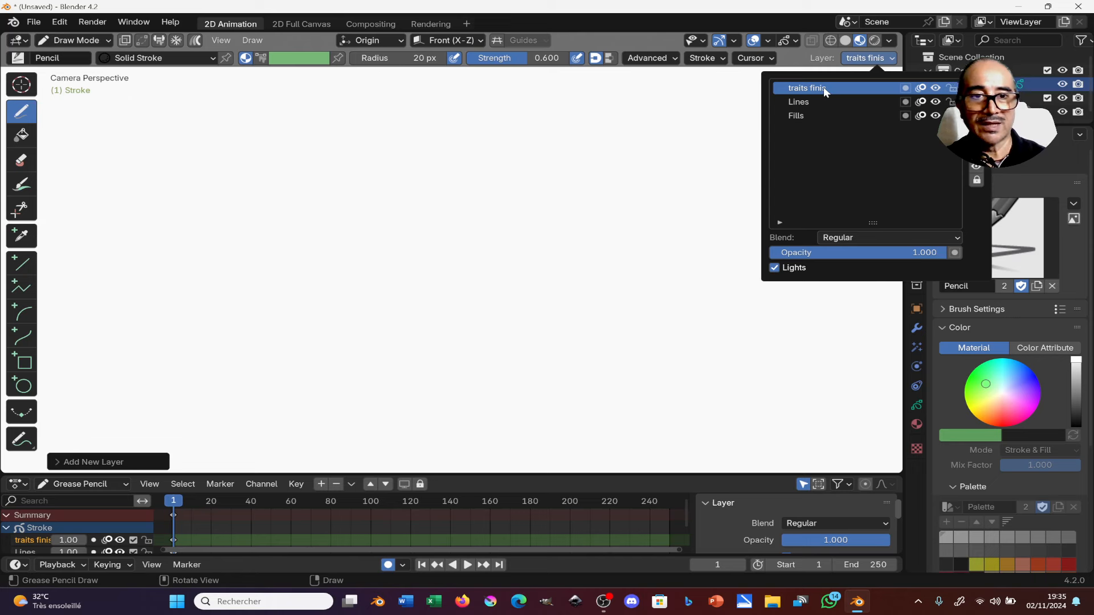
Make the Lines layer the active drawing layer.
{"action": "left_click", "coordinate": [804, 115]}
{"action": "left_click", "coordinate": [812, 88]}
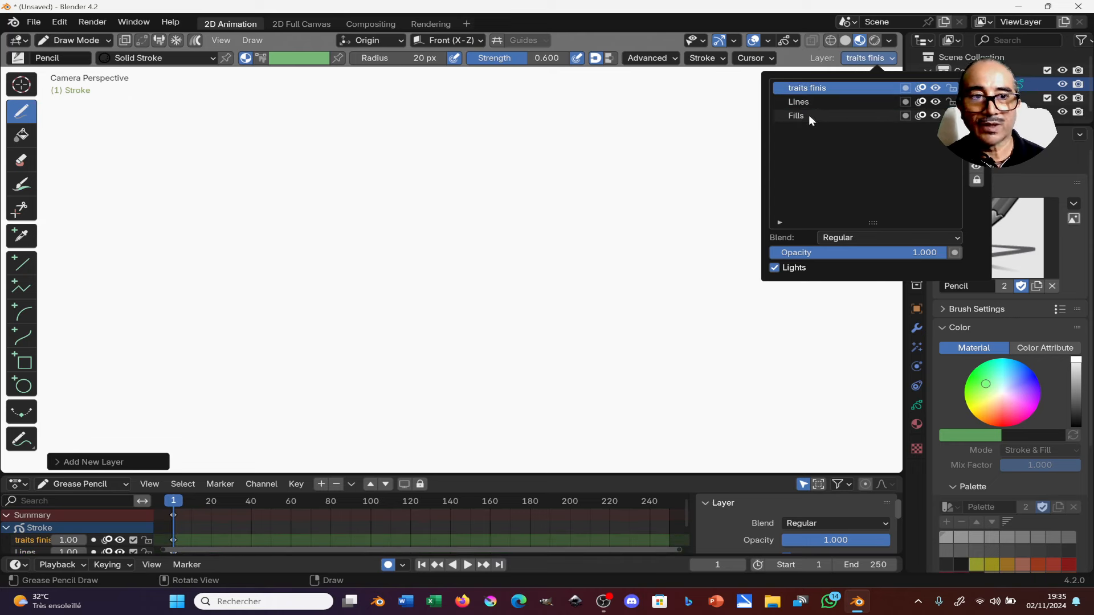
{"action": "left_click", "coordinate": [806, 100]}
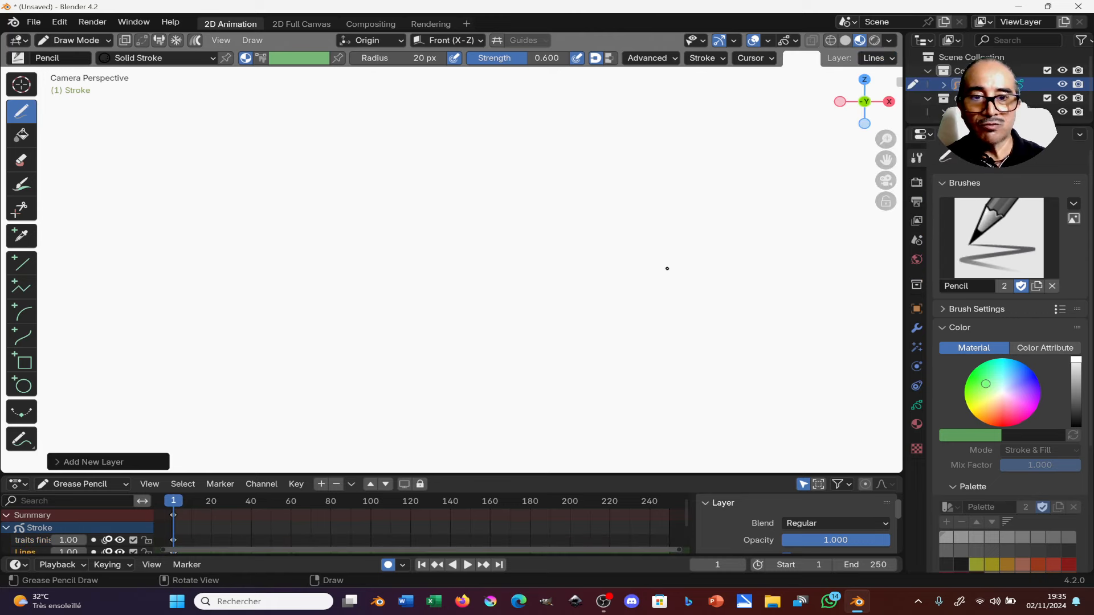
Add a Mirror modifier to the Stroke object and test it with a small zigzag pencil stroke.
{"action": "left_click", "coordinate": [917, 328]}
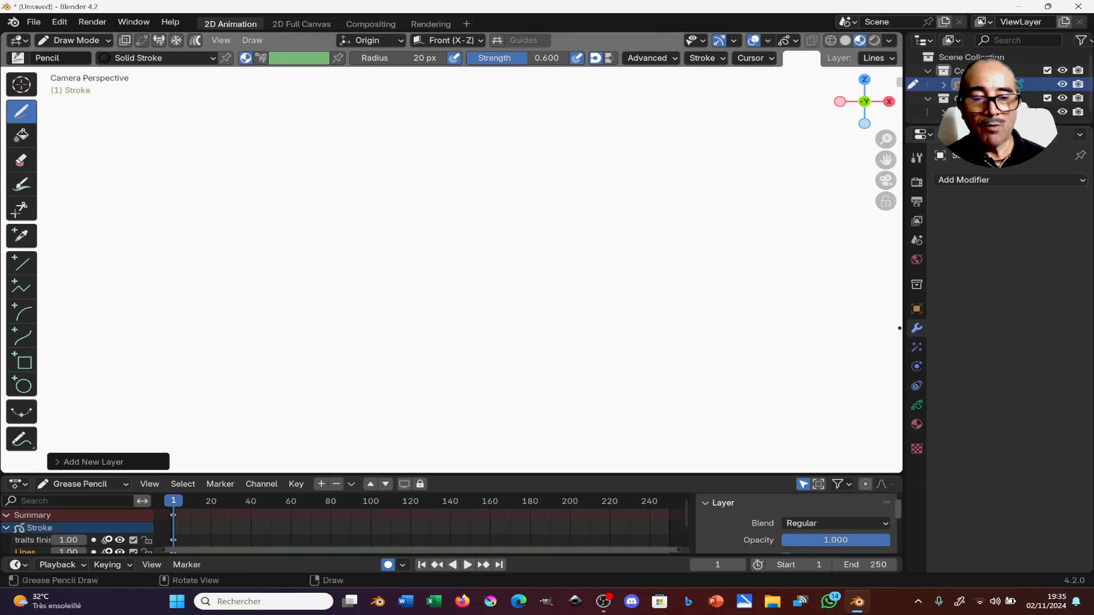
{"action": "left_click", "coordinate": [975, 180]}
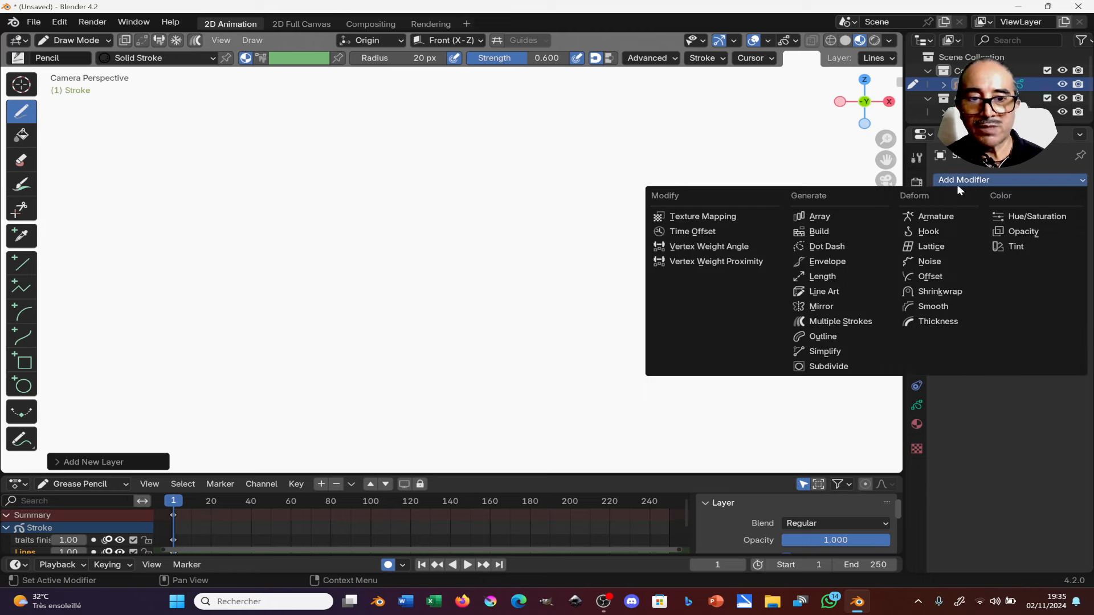
{"action": "left_click", "coordinate": [820, 307]}
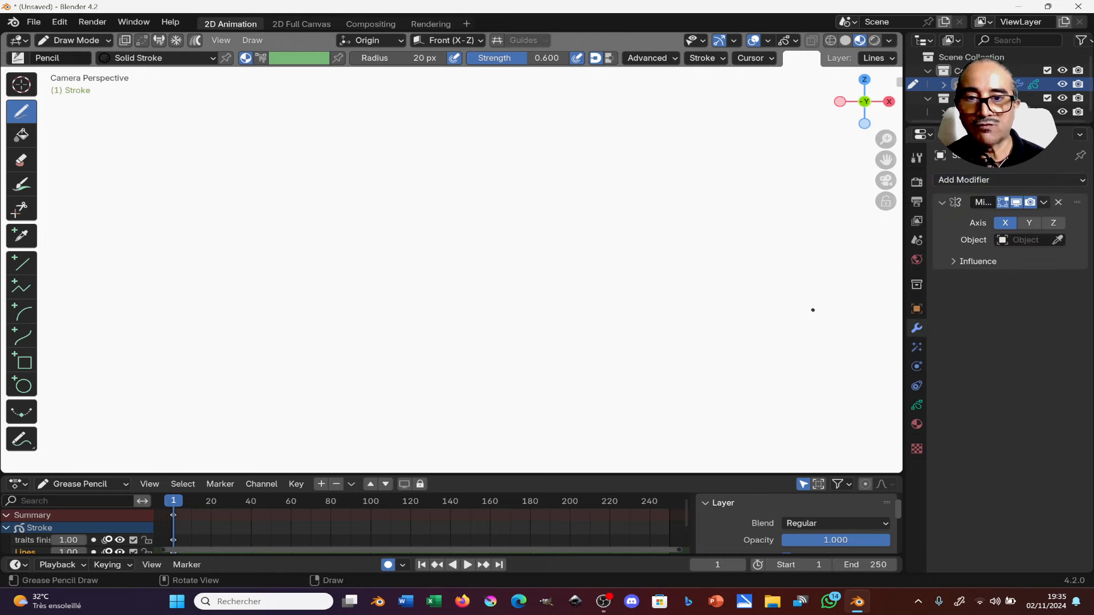
{"action": "left_click_drag", "start_coordinate": [482, 184], "coordinate": [556, 190]}
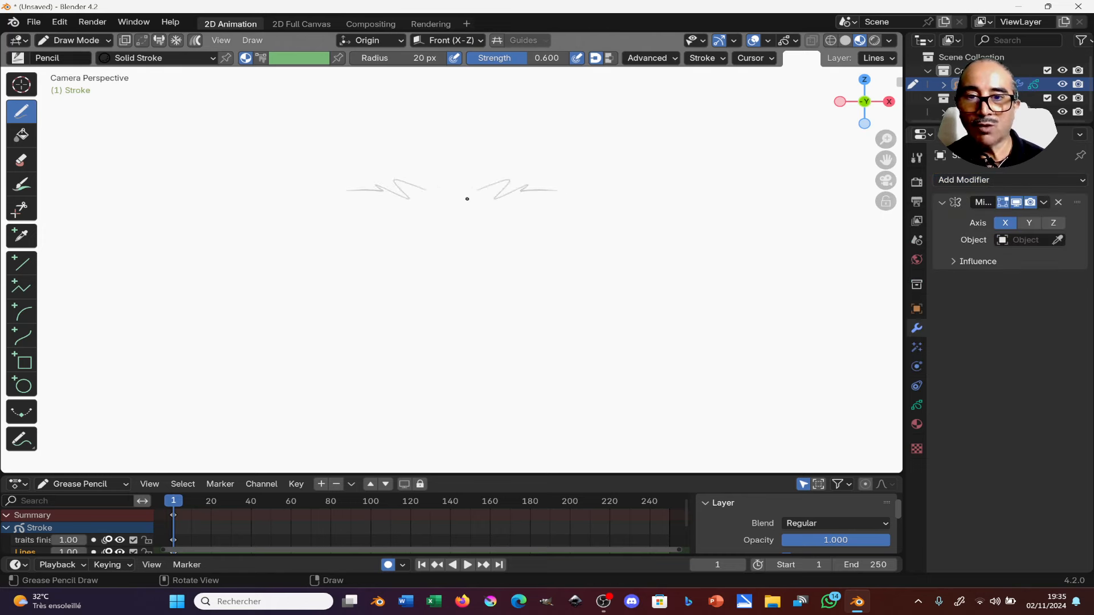
{"action": "key", "text": "ctrl"}
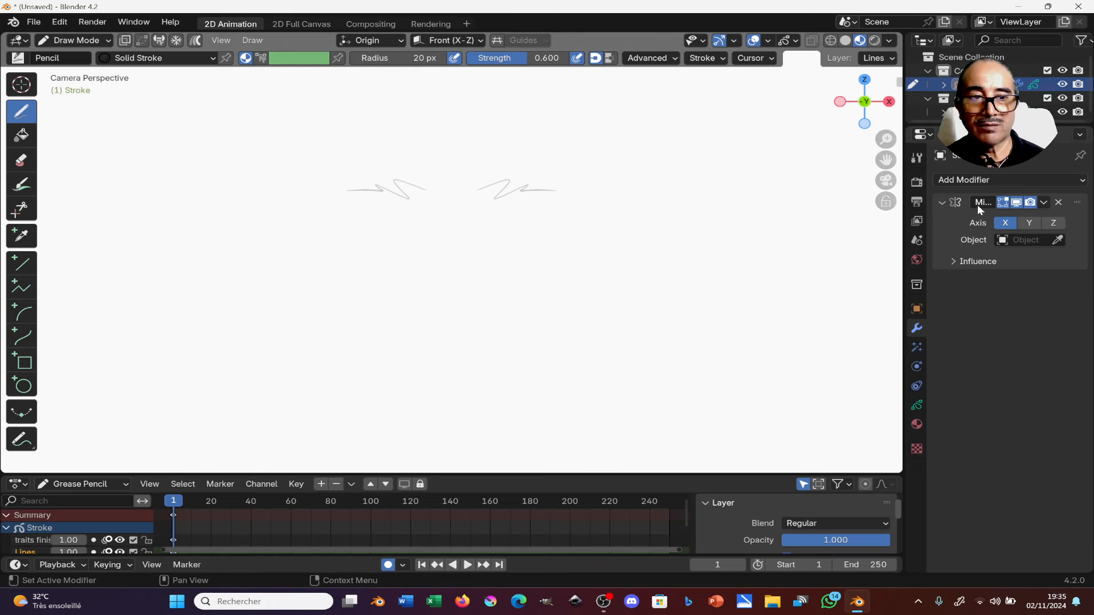
Sketch the butterfly's rounded upper wing, oval thorax, narrow abdomen and smaller lower wing as mirrored pencil outlines.
{"action": "left_click_drag", "start_coordinate": [462, 187], "coordinate": [530, 149]}
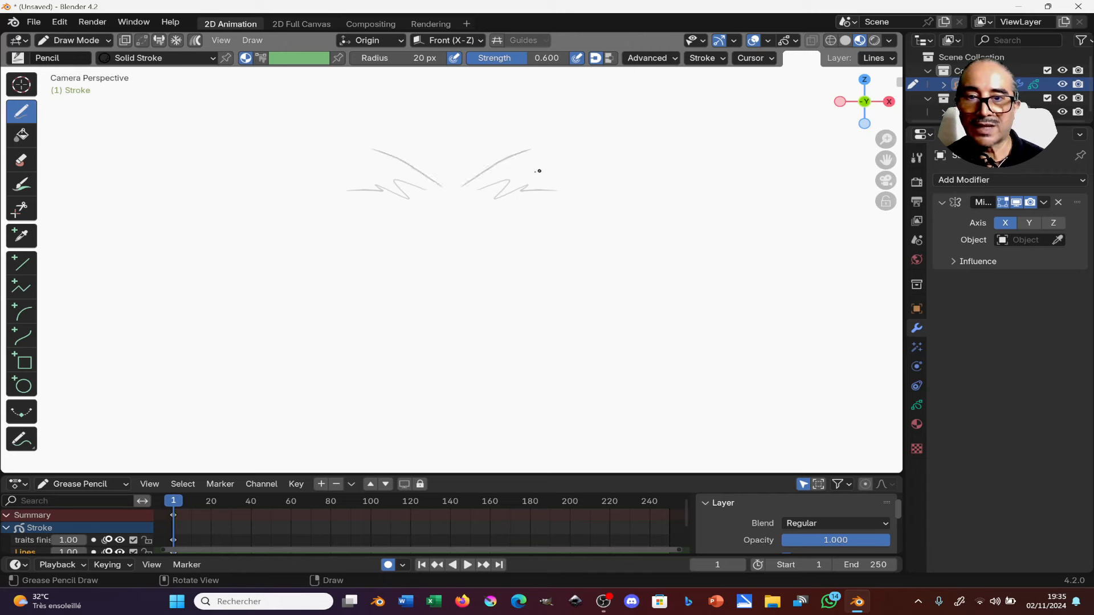
{"action": "mouse_move", "coordinate": [450, 192]}
{"action": "left_mouse_down"}
{"action": "mouse_move", "coordinate": [510, 159]}
{"action": "mouse_move", "coordinate": [637, 183]}
{"action": "mouse_move", "coordinate": [592, 250]}
{"action": "mouse_move", "coordinate": [472, 226]}
{"action": "mouse_move", "coordinate": [452, 196]}
{"action": "mouse_move", "coordinate": [463, 211]}
{"action": "mouse_move", "coordinate": [459, 185]}
{"action": "left_mouse_up"}
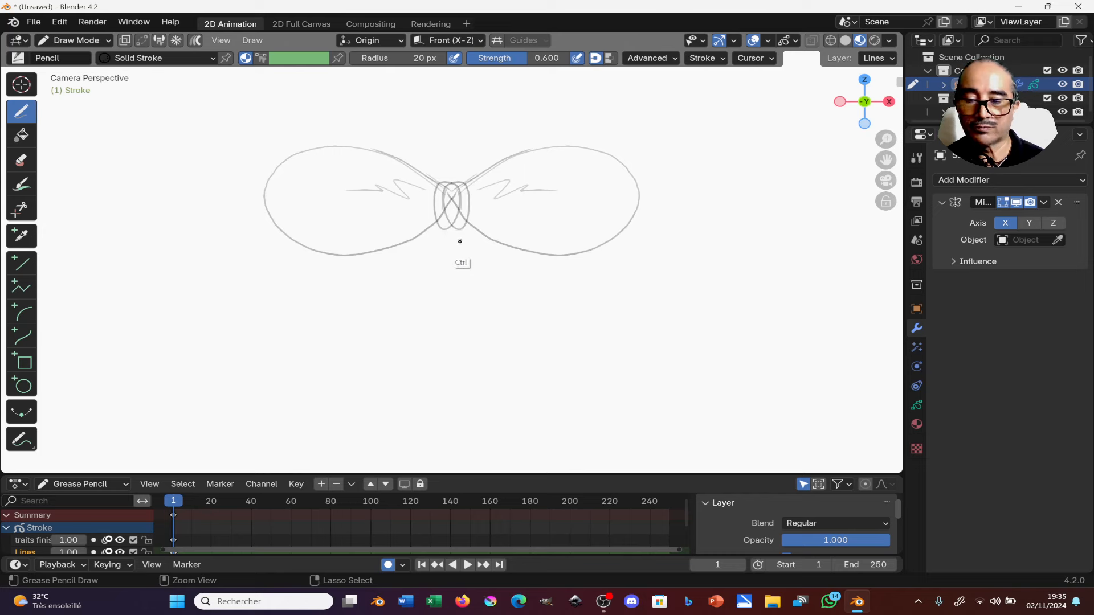
{"action": "middle_click_drag", "start_coordinate": [457, 261], "coordinate": [476, 214], "text": "ctrl"}
{"action": "key", "text": "ctrl+z"}
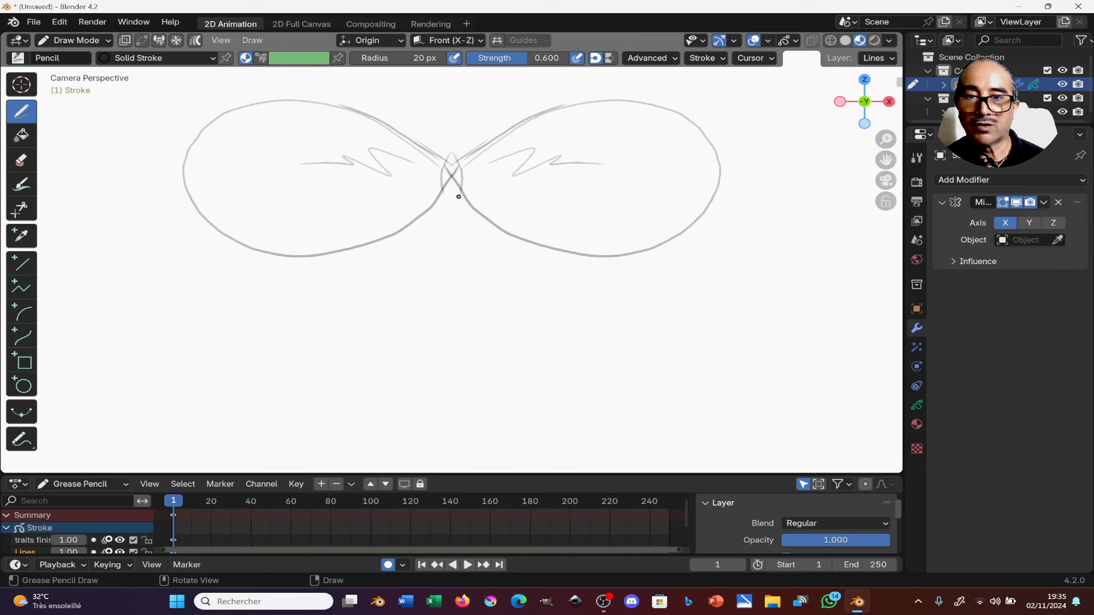
{"action": "mouse_move", "coordinate": [460, 183]}
{"action": "left_mouse_down"}
{"action": "mouse_move", "coordinate": [447, 154]}
{"action": "mouse_move", "coordinate": [472, 163]}
{"action": "mouse_move", "coordinate": [455, 212]}
{"action": "mouse_move", "coordinate": [469, 222]}
{"action": "mouse_move", "coordinate": [462, 260]}
{"action": "left_mouse_up"}
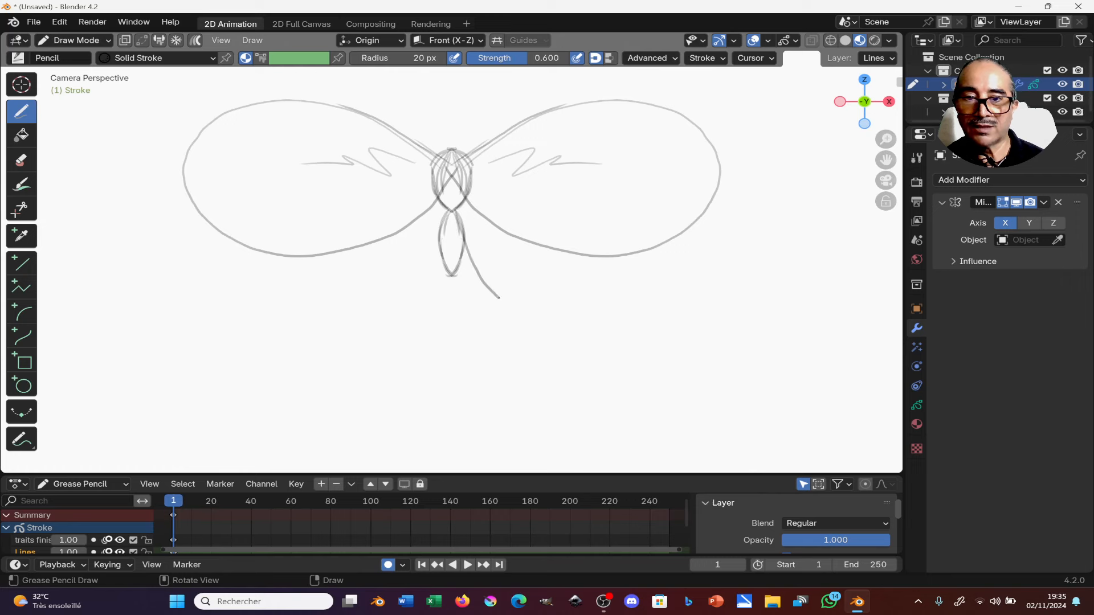
{"action": "left_click_drag", "start_coordinate": [621, 264], "coordinate": [621, 257]}
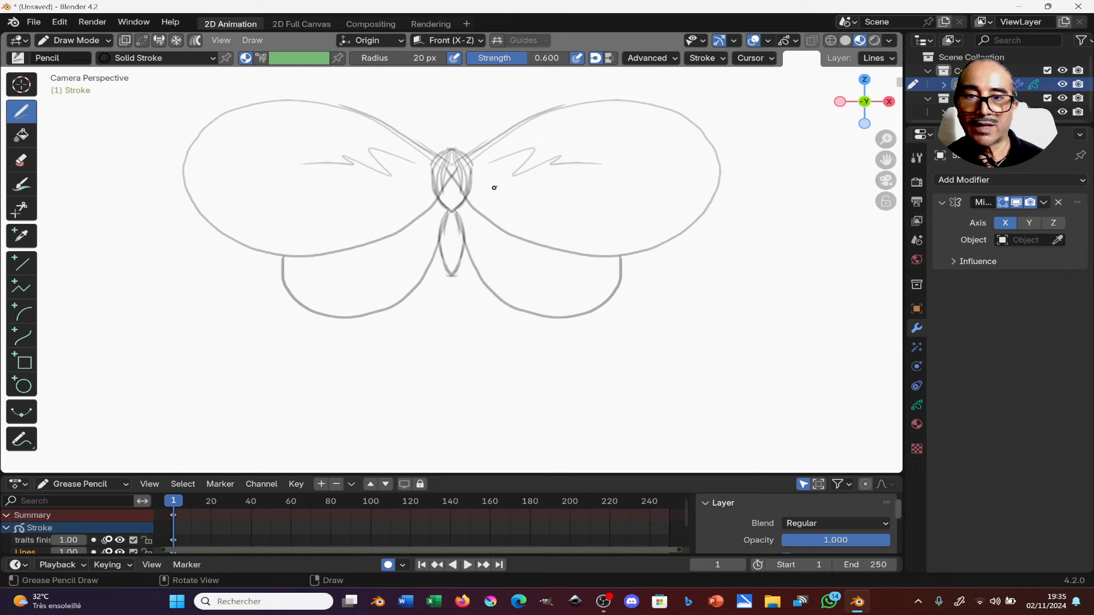
Erase the upper wing outline, redraw it raised and more angular, and extend the lower wing's outer edge to meet it.
{"action": "middle_click_drag", "start_coordinate": [501, 188], "coordinate": [488, 221], "text": "shift"}
{"action": "left_click", "coordinate": [483, 177], "text": "ctrl"}
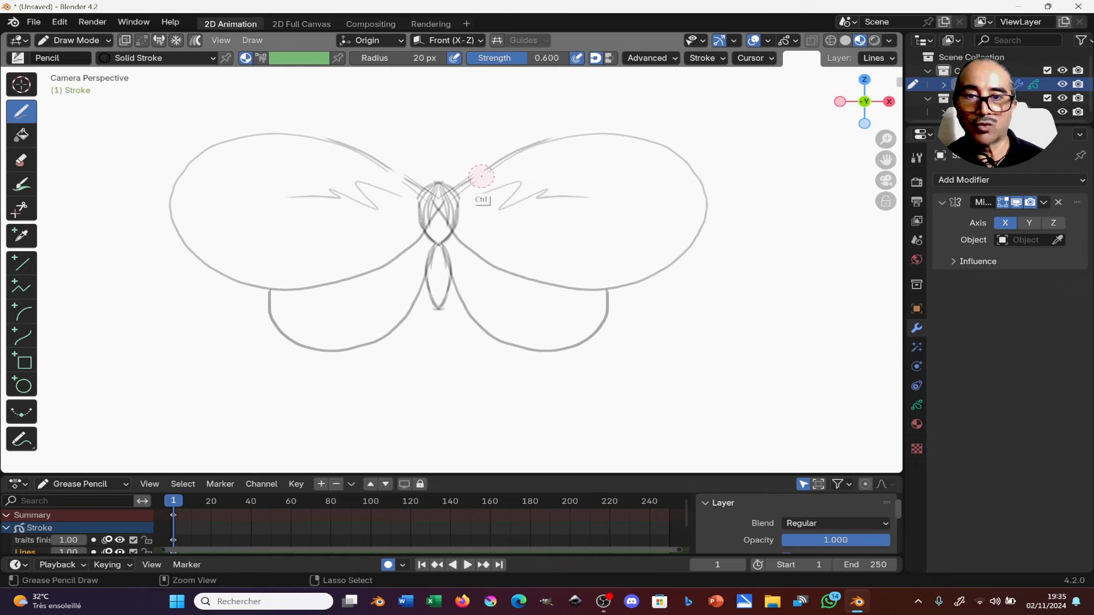
{"action": "mouse_move", "coordinate": [503, 170]}
{"action": "left_mouse_down", "text": "ctrl"}
{"action": "mouse_move", "coordinate": [477, 196]}
{"action": "mouse_move", "coordinate": [469, 189]}
{"action": "mouse_move", "coordinate": [467, 240]}
{"action": "mouse_move", "coordinate": [500, 264]}
{"action": "left_mouse_up", "text": "ctrl"}
{"action": "mouse_move", "coordinate": [578, 293]}
{"action": "left_mouse_down", "text": "ctrl"}
{"action": "mouse_move", "coordinate": [666, 264]}
{"action": "mouse_move", "coordinate": [699, 171]}
{"action": "mouse_move", "coordinate": [498, 166]}
{"action": "mouse_move", "coordinate": [680, 234]}
{"action": "mouse_move", "coordinate": [450, 198]}
{"action": "left_mouse_up", "text": "ctrl"}
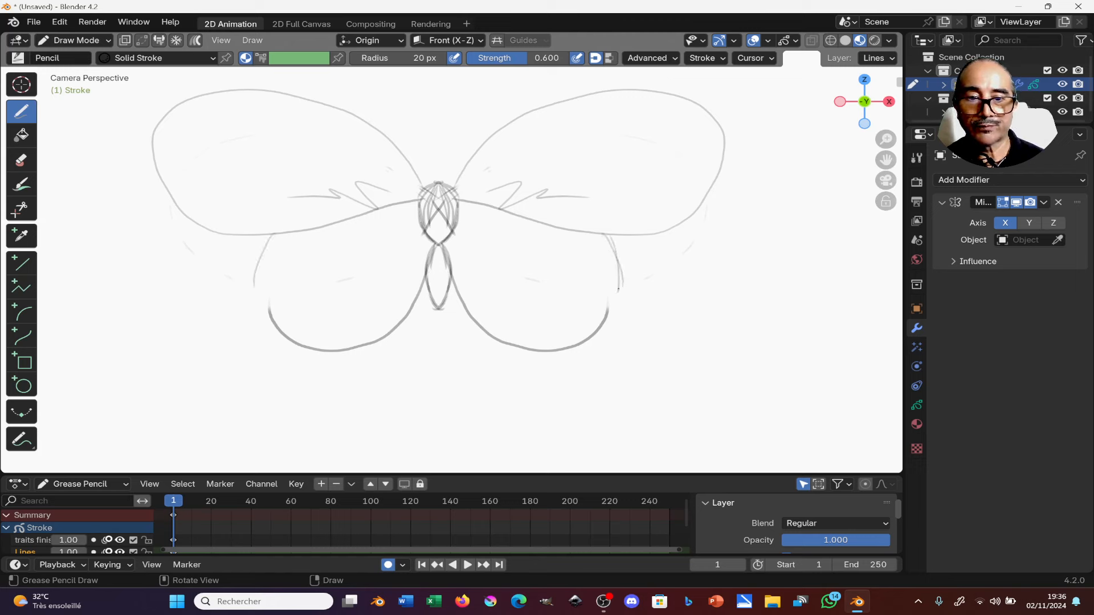
{"action": "left_click_drag", "start_coordinate": [619, 291], "coordinate": [607, 310]}
{"action": "left_click_drag", "start_coordinate": [616, 254], "coordinate": [581, 338]}
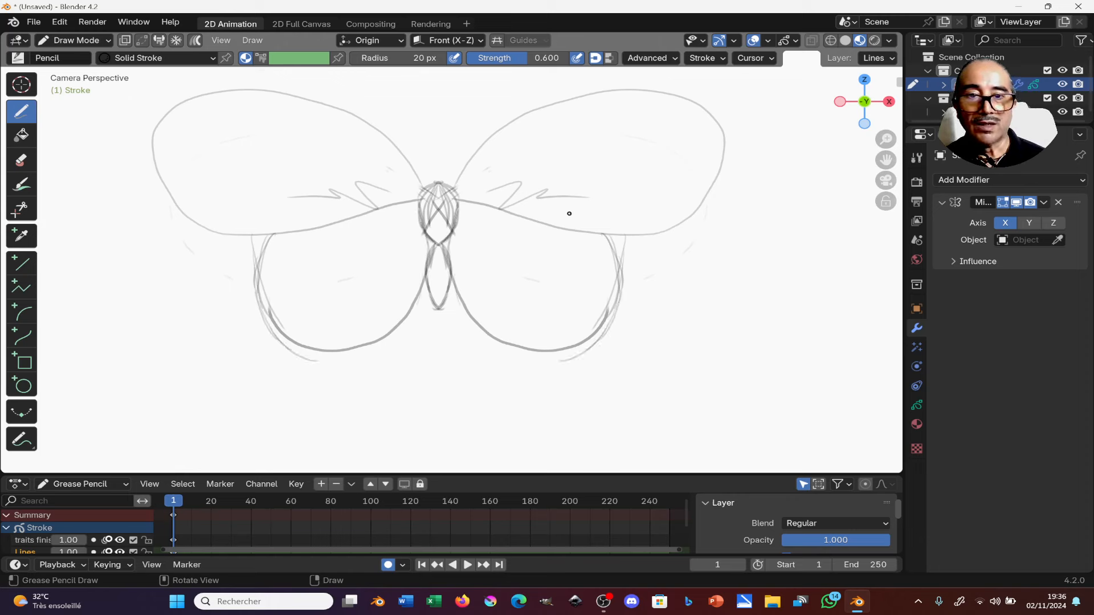
Erase the test zigzag and the crossing lines inside the thorax, and sketch a round head with curled antennae above it.
{"action": "mouse_move", "coordinate": [564, 194]}
{"action": "left_mouse_down", "text": "ctrl"}
{"action": "mouse_move", "coordinate": [521, 188]}
{"action": "mouse_move", "coordinate": [498, 199]}
{"action": "mouse_move", "coordinate": [587, 187]}
{"action": "mouse_move", "coordinate": [566, 187]}
{"action": "left_mouse_up", "text": "ctrl"}
{"action": "left_click_drag", "start_coordinate": [440, 207], "coordinate": [435, 199], "text": "ctrl"}
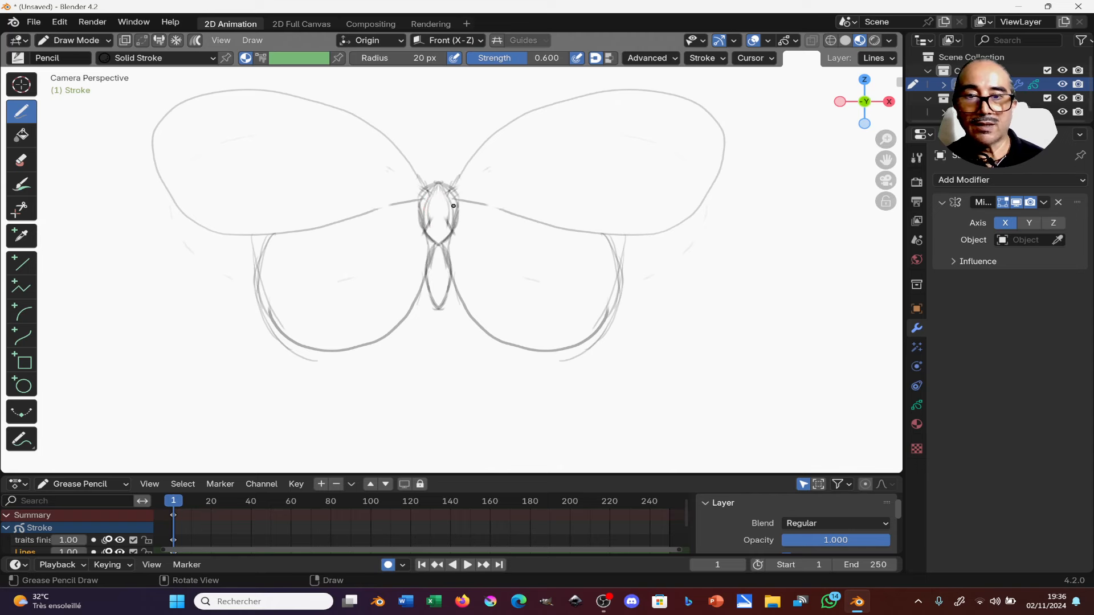
{"action": "middle_click_drag", "start_coordinate": [453, 205], "coordinate": [462, 241], "text": "shift"}
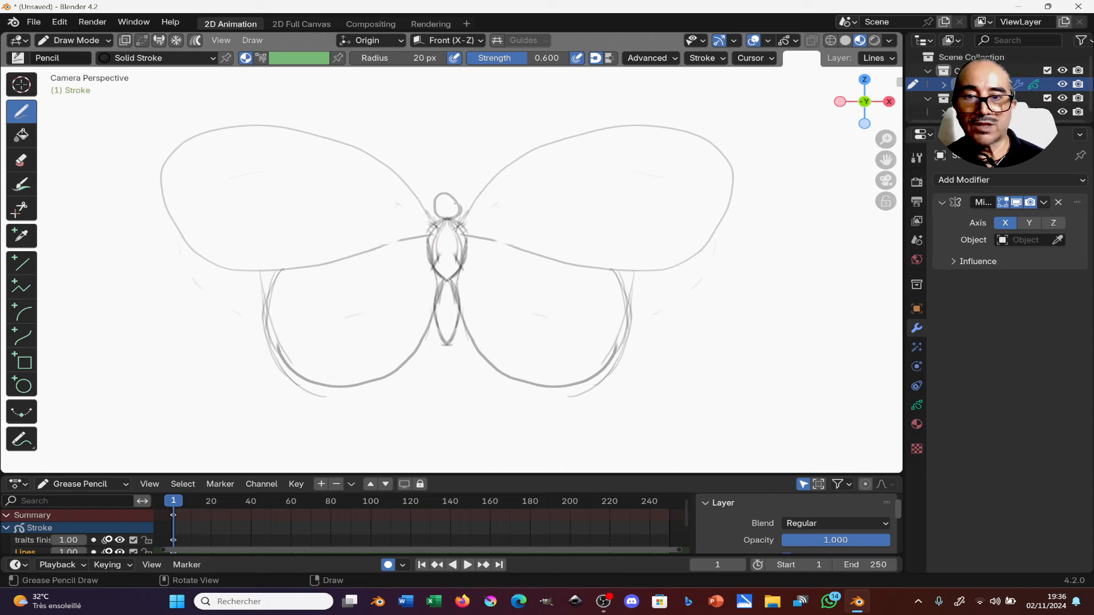
{"action": "left_click_drag", "start_coordinate": [454, 203], "coordinate": [439, 201]}
{"action": "left_click_drag", "start_coordinate": [517, 98], "coordinate": [505, 124]}
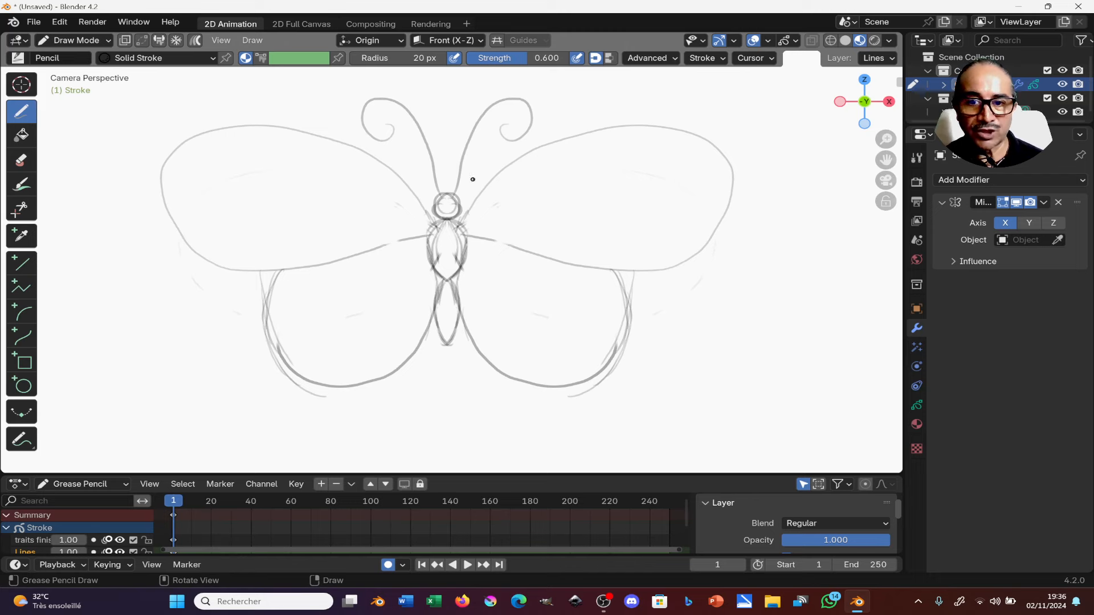
Sketch curved, pointed pattern segments inside the upper wing along its lower, upper and outer edges.
{"action": "mouse_move", "coordinate": [569, 123]}
{"action": "left_mouse_down", "text": "shift"}
{"action": "mouse_move", "coordinate": [658, 86]}
{"action": "mouse_move", "coordinate": [683, 94]}
{"action": "mouse_move", "coordinate": [681, 115]}
{"action": "mouse_move", "coordinate": [648, 120]}
{"action": "mouse_move", "coordinate": [641, 101]}
{"action": "mouse_move", "coordinate": [655, 100]}
{"action": "left_mouse_up", "text": "shift"}
{"action": "key", "text": "ctrl+z"}
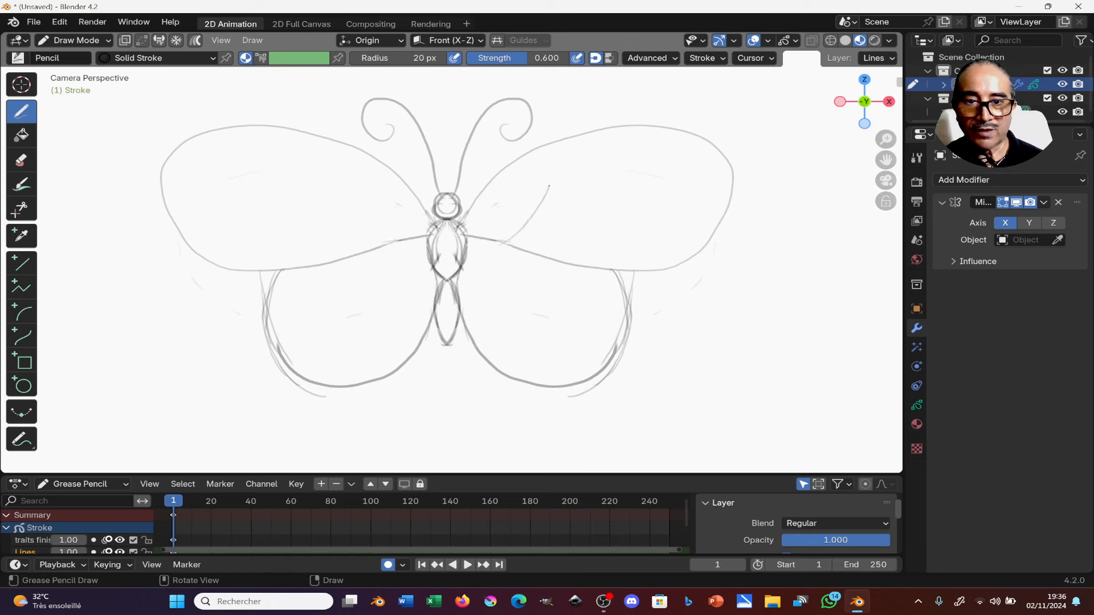
{"action": "left_click_drag", "start_coordinate": [549, 186], "coordinate": [541, 263]}
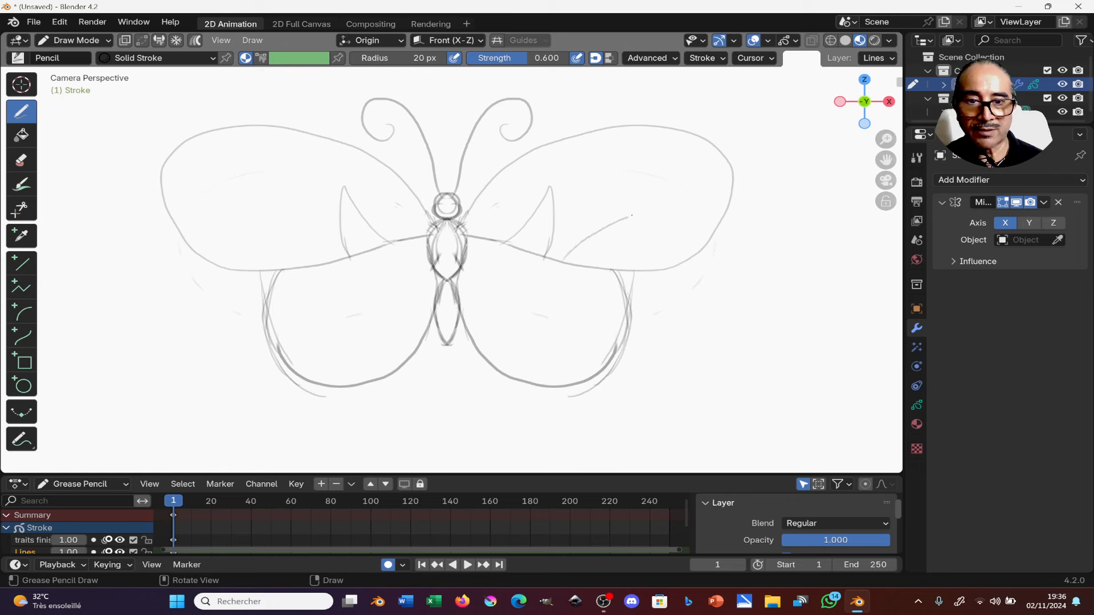
{"action": "left_click_drag", "start_coordinate": [631, 215], "coordinate": [669, 208]}
{"action": "mouse_move", "coordinate": [667, 210]}
{"action": "left_mouse_down"}
{"action": "mouse_move", "coordinate": [631, 245]}
{"action": "mouse_move", "coordinate": [622, 279]}
{"action": "left_mouse_up"}
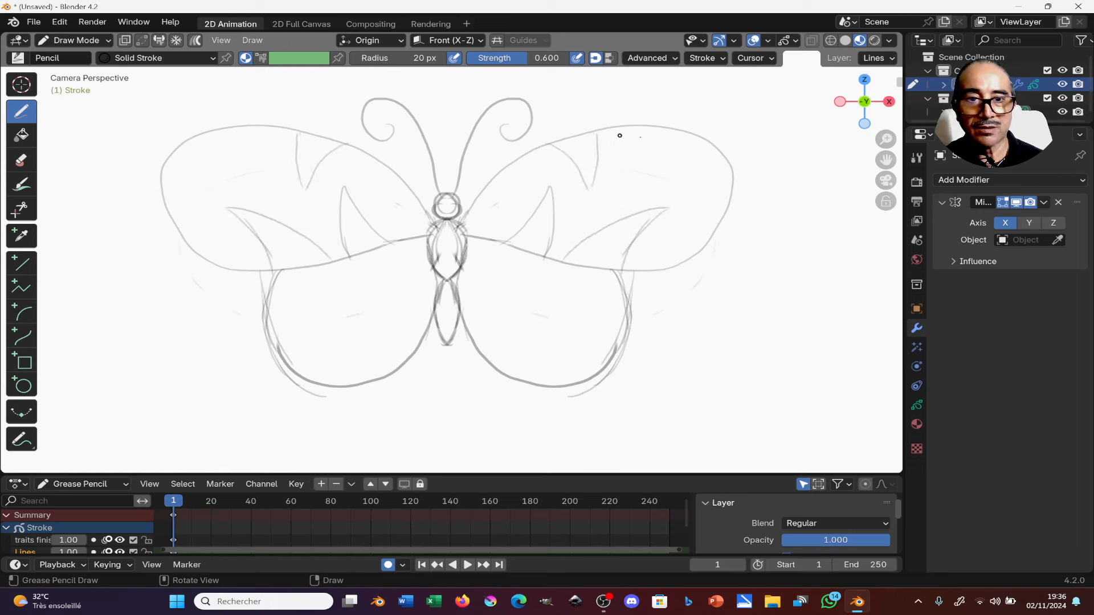
{"action": "left_click_drag", "start_coordinate": [723, 155], "coordinate": [727, 151]}
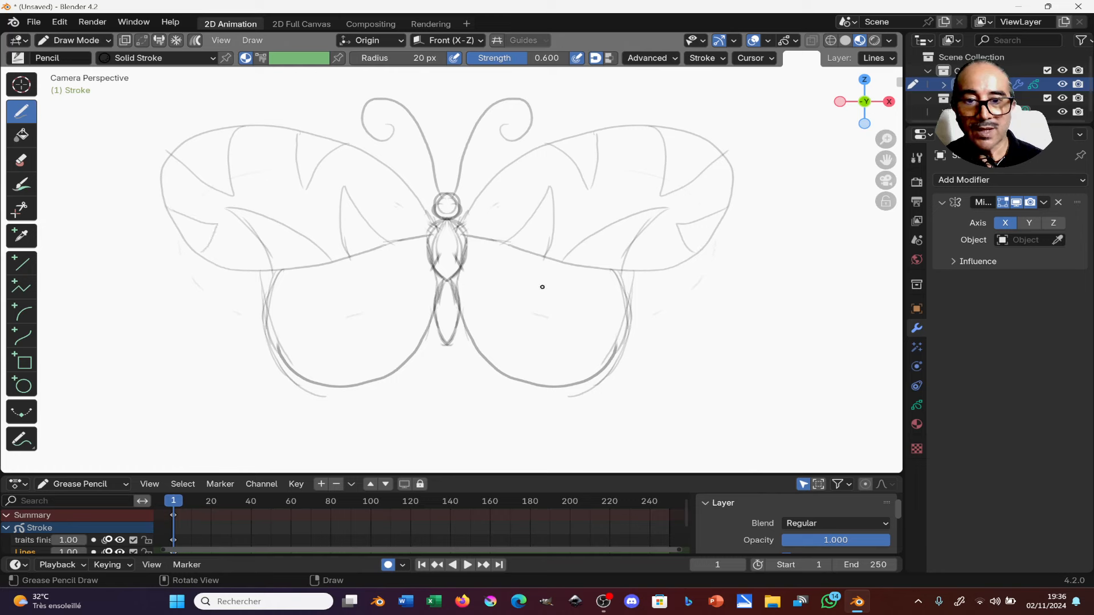
Sketch four oval spots in the lower wing and add small details to the head and abdomen.
{"action": "left_click_drag", "start_coordinate": [506, 326], "coordinate": [486, 302]}
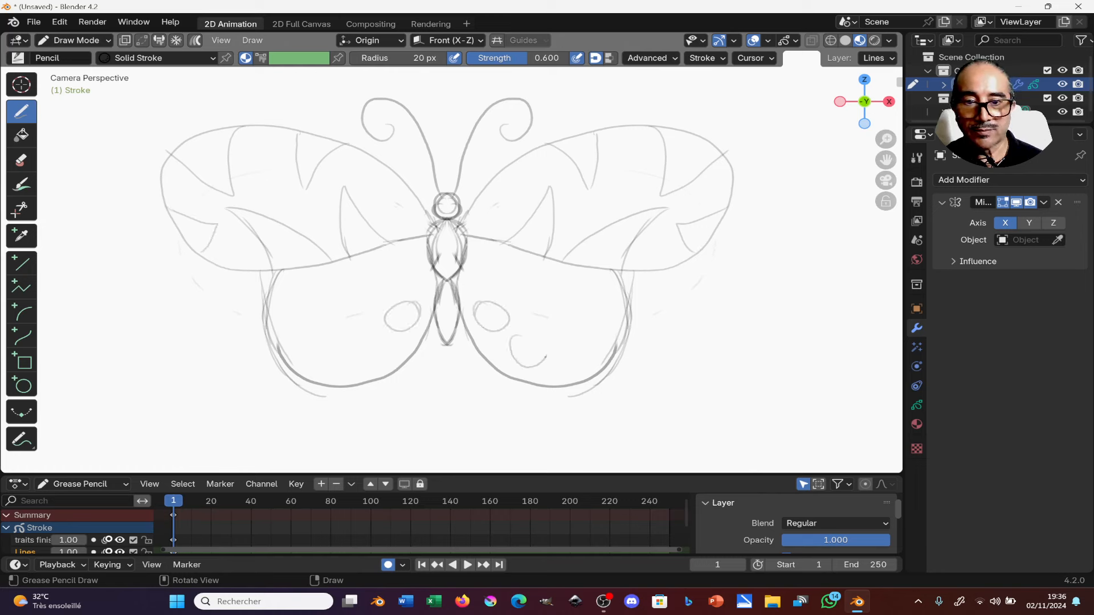
{"action": "left_click_drag", "start_coordinate": [546, 357], "coordinate": [520, 338]}
{"action": "mouse_move", "coordinate": [610, 339]}
{"action": "left_mouse_down"}
{"action": "mouse_move", "coordinate": [582, 336]}
{"action": "mouse_move", "coordinate": [598, 301]}
{"action": "left_mouse_up"}
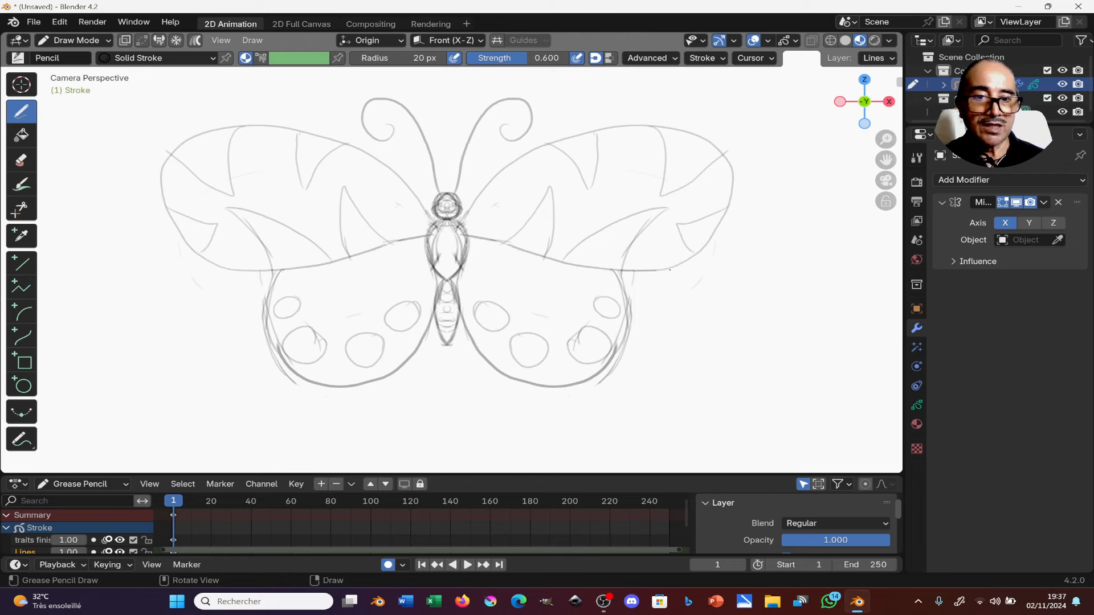
Make the traits finis layer the active drawing layer.
{"action": "left_click", "coordinate": [875, 57]}
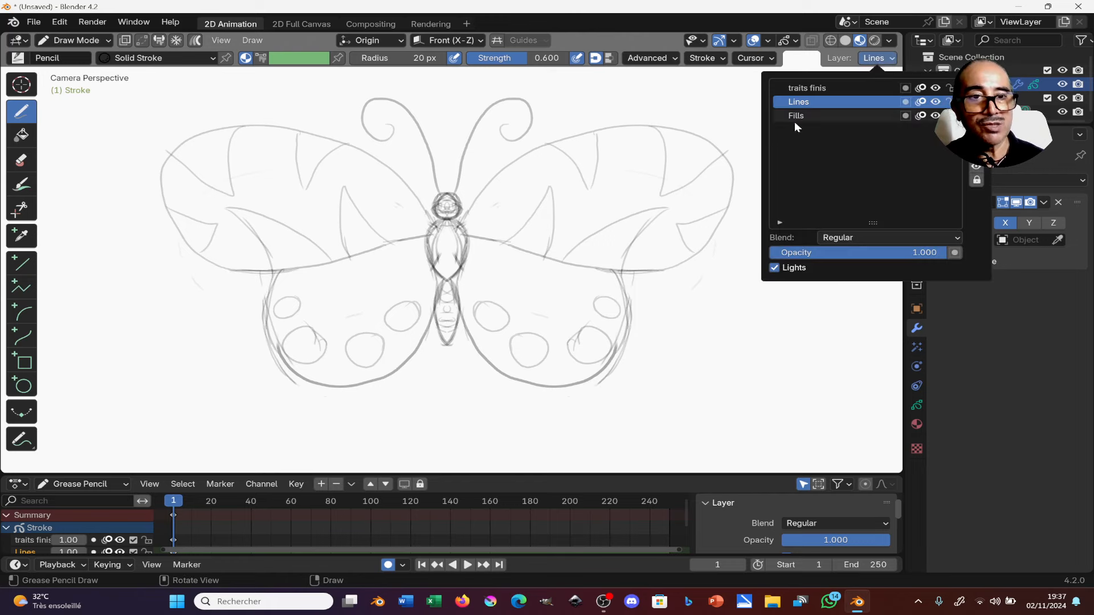
{"action": "left_click", "coordinate": [810, 88]}
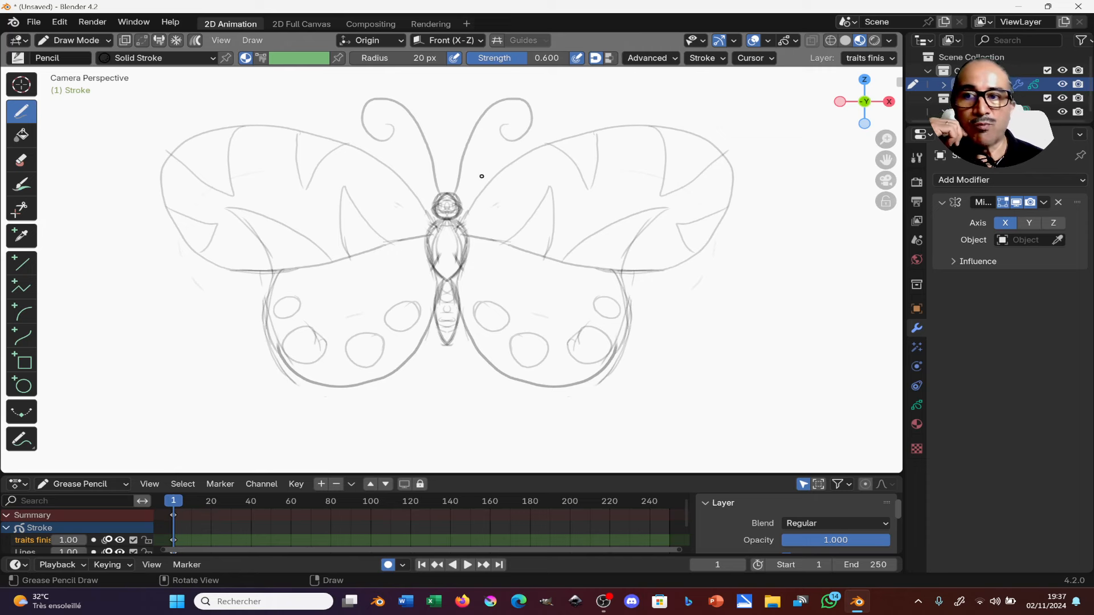
Look through the Stroke object's properties, including its layer data and materials, for the brush options.
{"action": "left_click", "coordinate": [17, 58]}
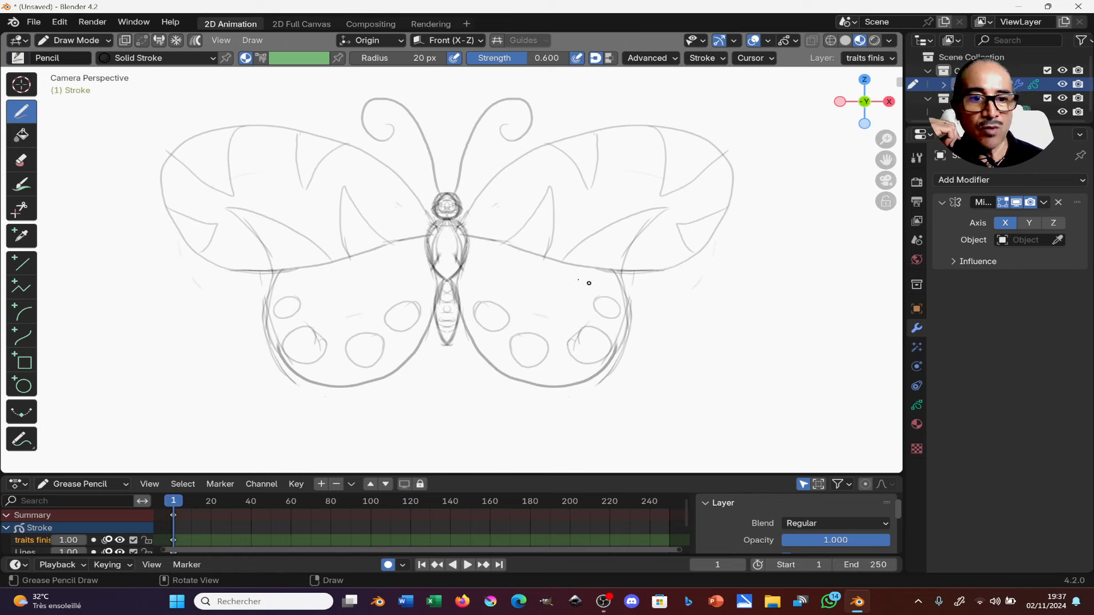
{"action": "left_click", "coordinate": [917, 424]}
{"action": "left_click", "coordinate": [916, 405]}
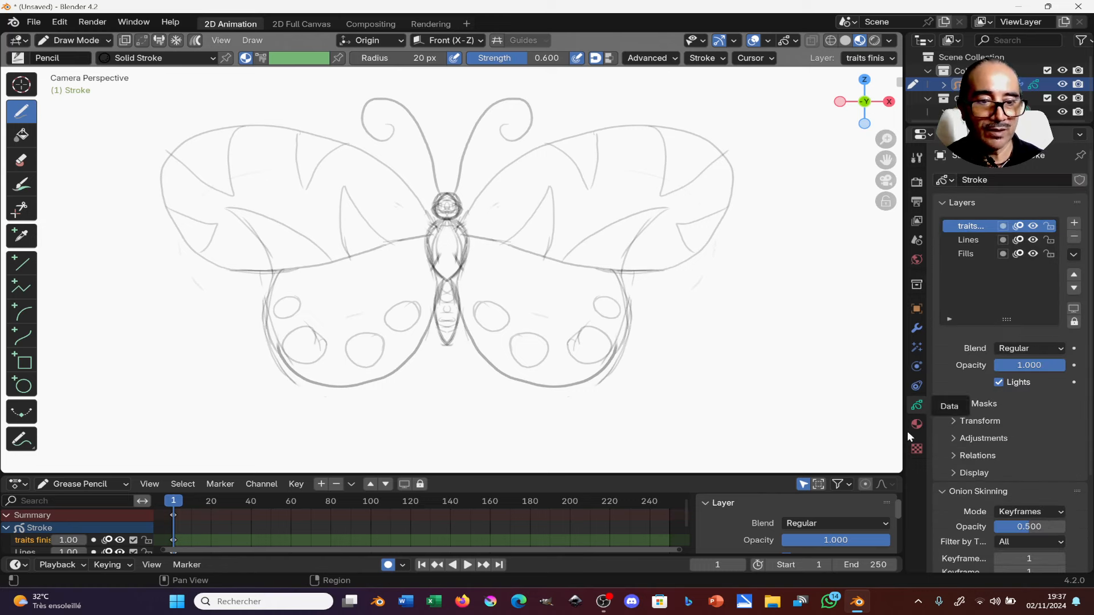
{"action": "left_click", "coordinate": [917, 310]}
{"action": "left_click", "coordinate": [917, 329]}
{"action": "left_click", "coordinate": [917, 348]}
{"action": "left_click", "coordinate": [918, 367]}
{"action": "left_click", "coordinate": [916, 387]}
{"action": "left_click", "coordinate": [916, 407]}
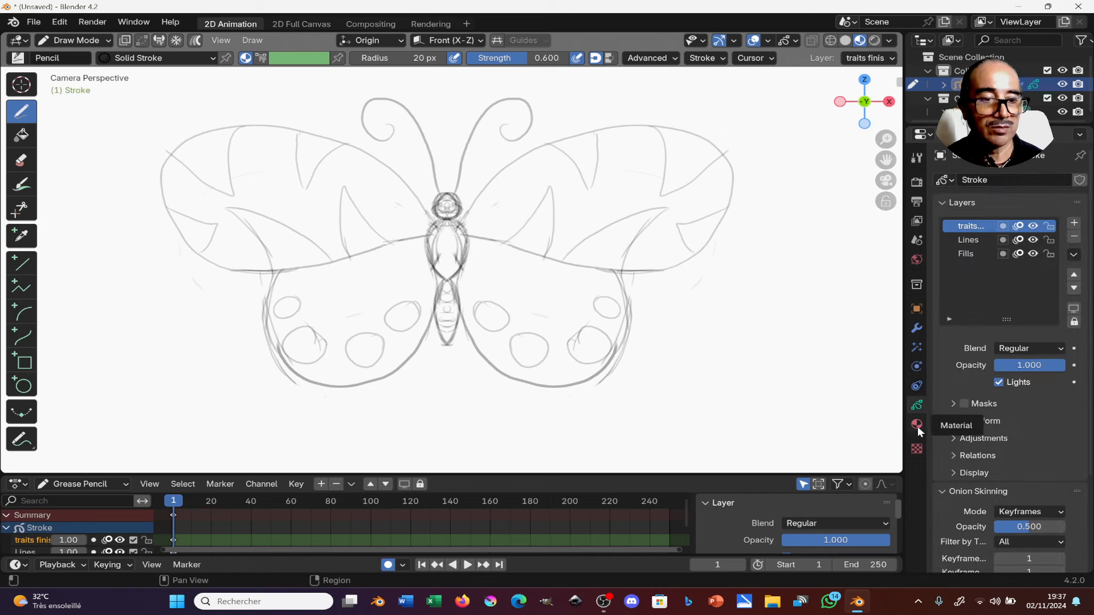
{"action": "left_click", "coordinate": [917, 426]}
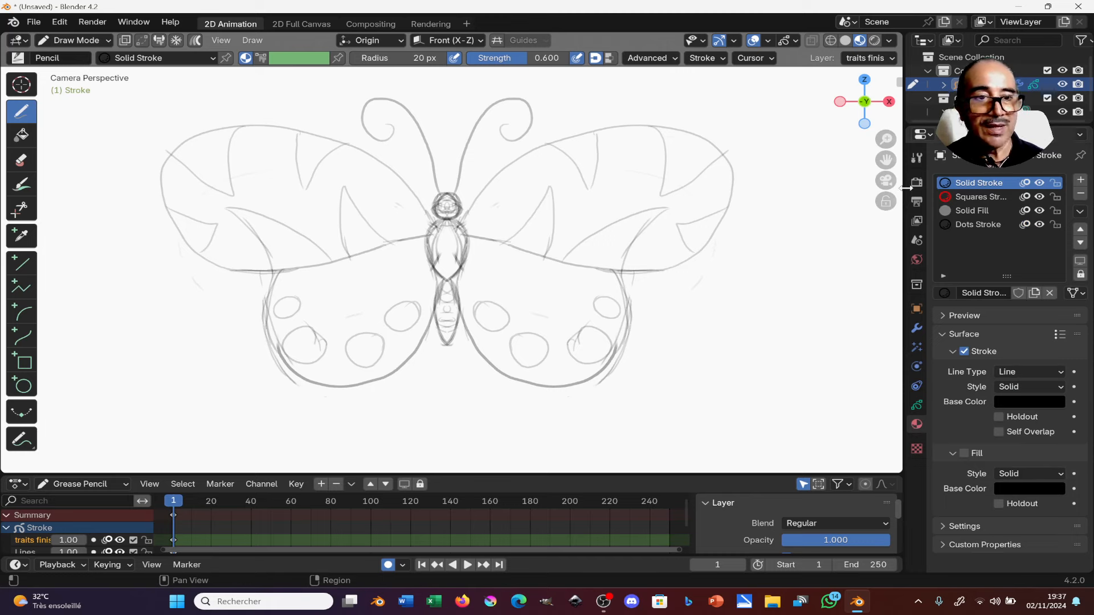
Switch the drawing brush from Pencil to Ink Pen in the active tool settings.
{"action": "left_click", "coordinate": [916, 158]}
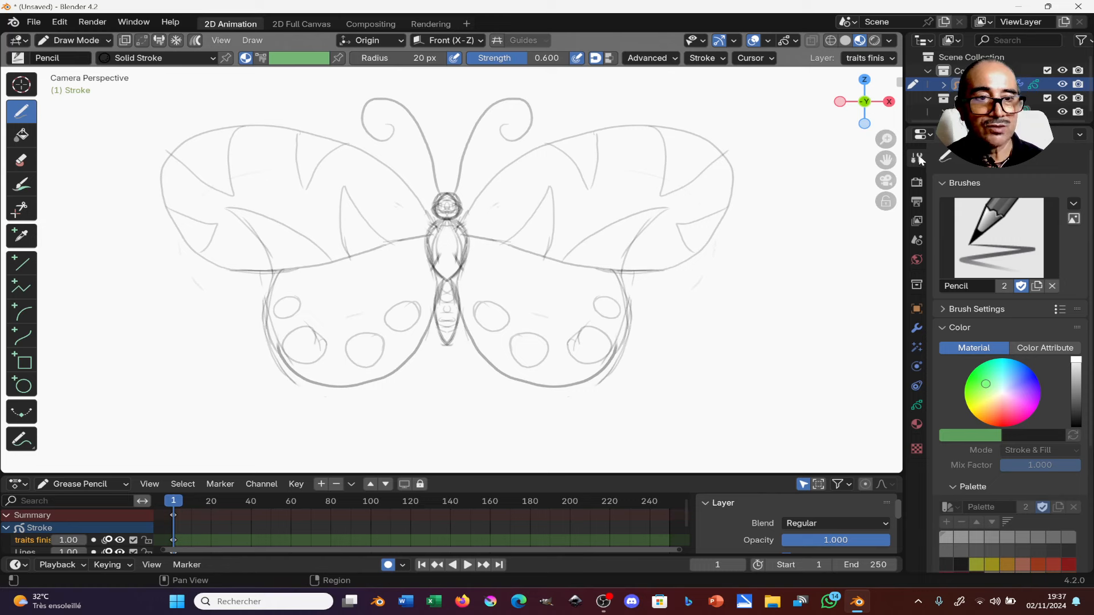
{"action": "left_click", "coordinate": [993, 238]}
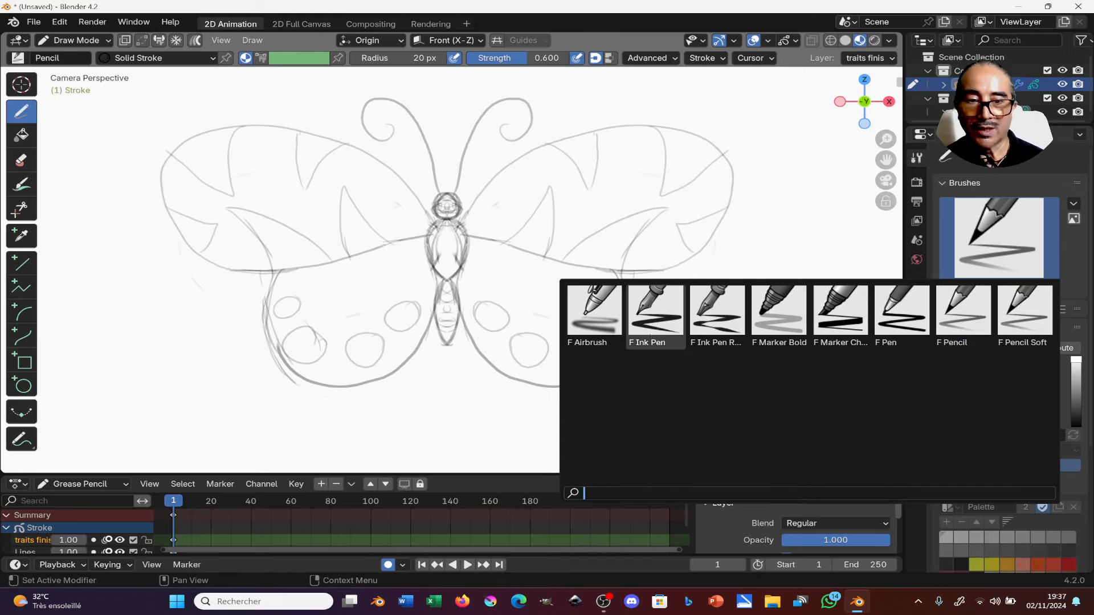
{"action": "left_click", "coordinate": [655, 322]}
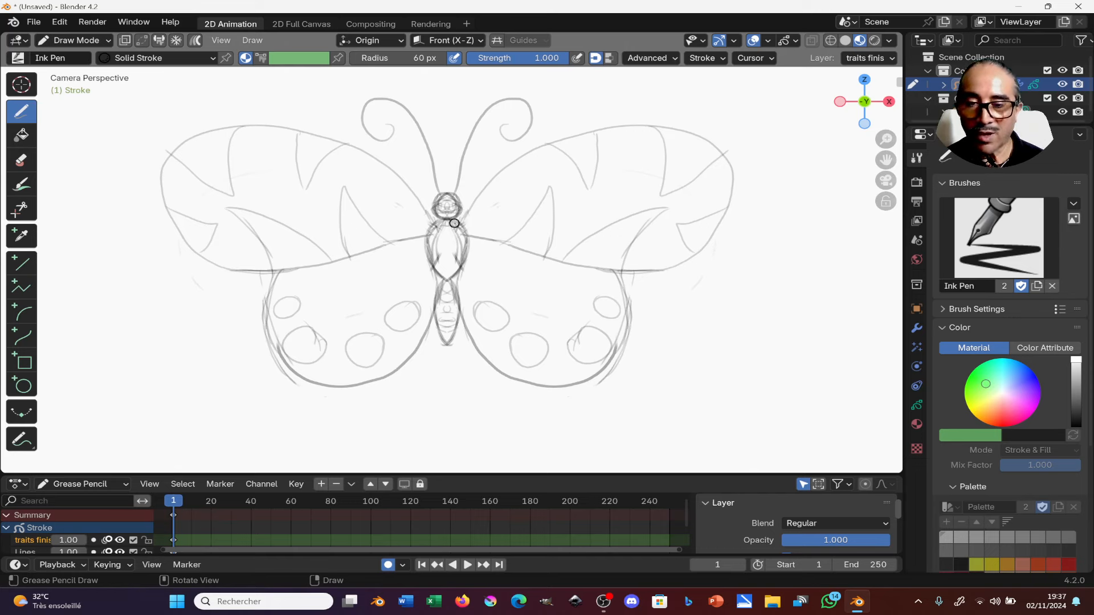
Ink the thorax and abdomen outlines over the sketch with stabilized strokes, and undo the trial stroke beside the lower wing.
{"action": "key", "text": "shift"}
{"action": "mouse_move", "coordinate": [451, 218]}
{"action": "left_mouse_down", "text": "shift"}
{"action": "mouse_move", "coordinate": [470, 231]}
{"action": "mouse_move", "coordinate": [472, 258]}
{"action": "mouse_move", "coordinate": [459, 280]}
{"action": "mouse_move", "coordinate": [433, 285]}
{"action": "mouse_move", "coordinate": [459, 316]}
{"action": "mouse_move", "coordinate": [437, 359]}
{"action": "left_mouse_up", "text": "shift"}
{"action": "left_click_drag", "start_coordinate": [701, 288], "coordinate": [691, 322], "text": "shift"}
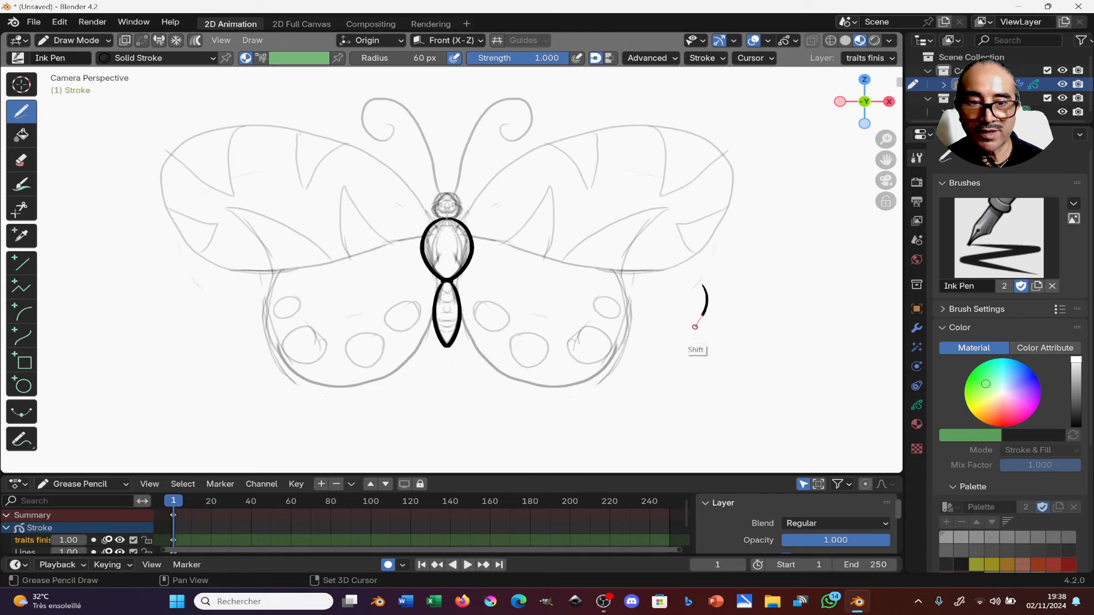
{"action": "key", "text": "ctrl+z"}
Enable Stabilize Stroke for the Ink Pen brush and set its radius to 104 px.
{"action": "left_click", "coordinate": [719, 58]}
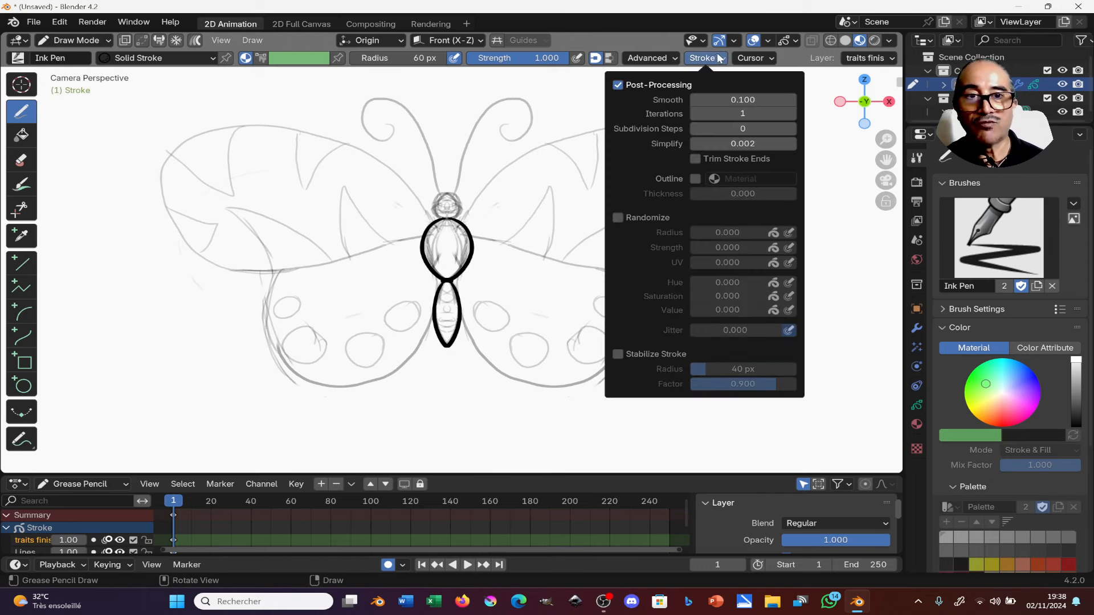
{"action": "left_click", "coordinate": [618, 353]}
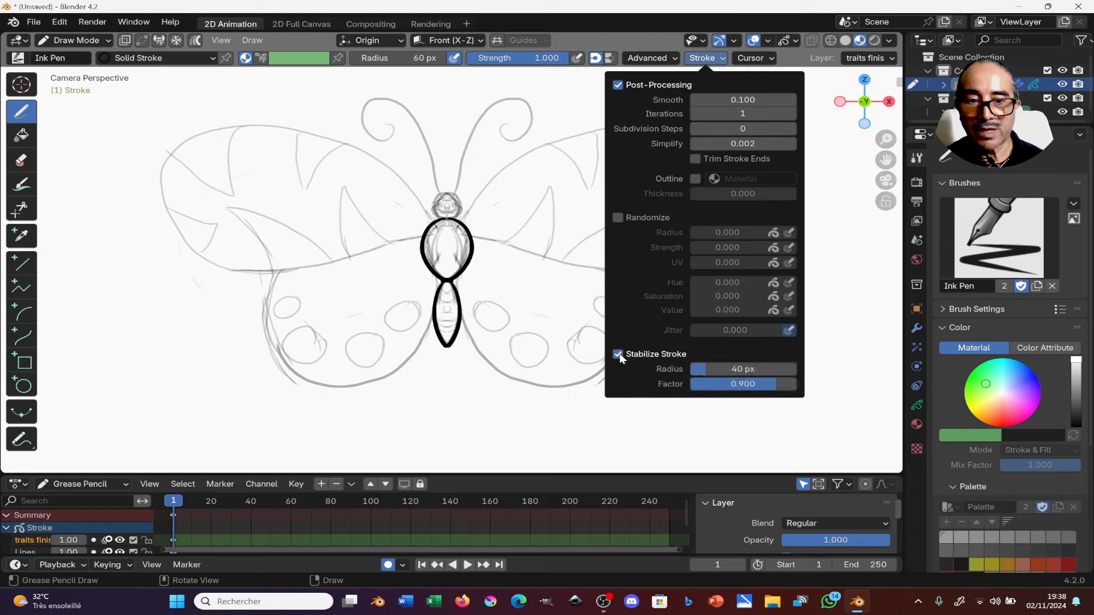
{"action": "left_click_drag", "start_coordinate": [713, 375], "coordinate": [757, 375]}
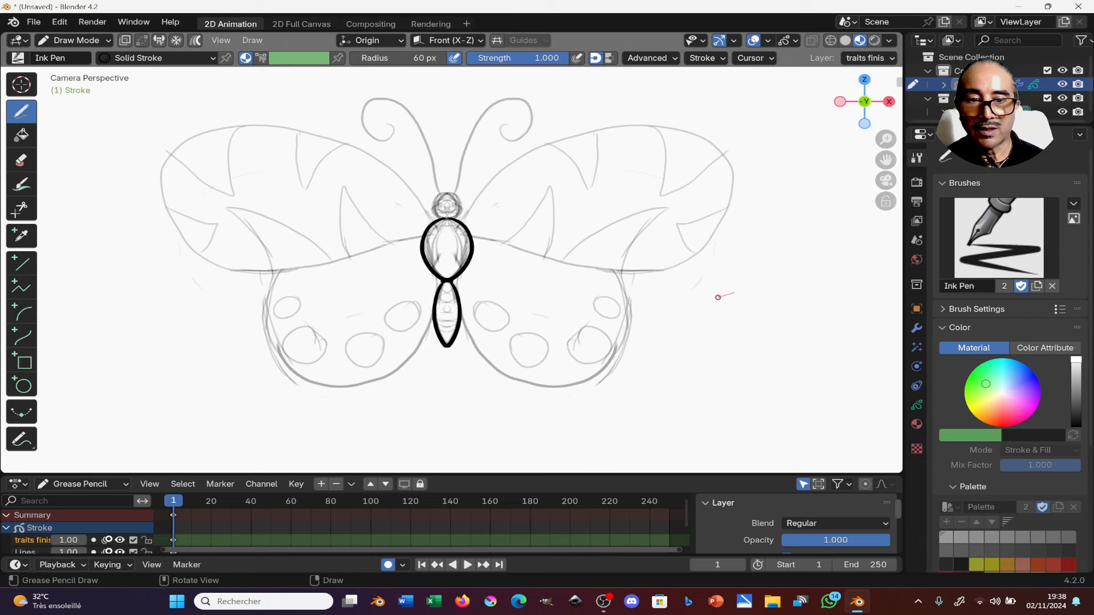
Try out the stabilizer with wavy, spiral and arc ink strokes beside the lower wing, and undo them.
{"action": "mouse_move", "coordinate": [706, 358]}
{"action": "left_mouse_down"}
{"action": "mouse_move", "coordinate": [728, 369]}
{"action": "mouse_move", "coordinate": [716, 395]}
{"action": "mouse_move", "coordinate": [664, 406]}
{"action": "left_mouse_up"}
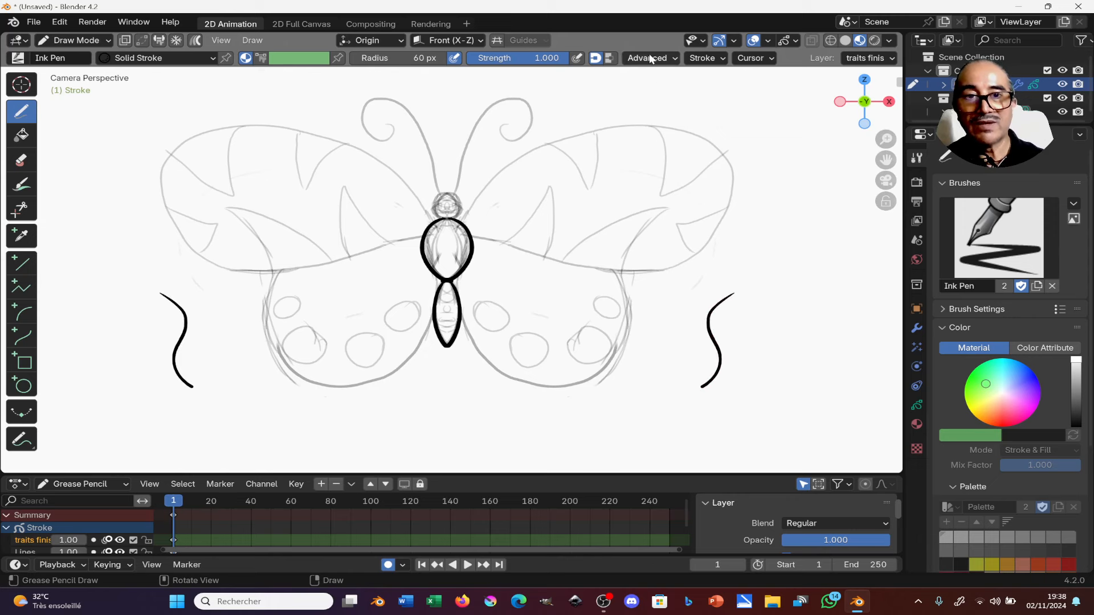
{"action": "left_click", "coordinate": [720, 61]}
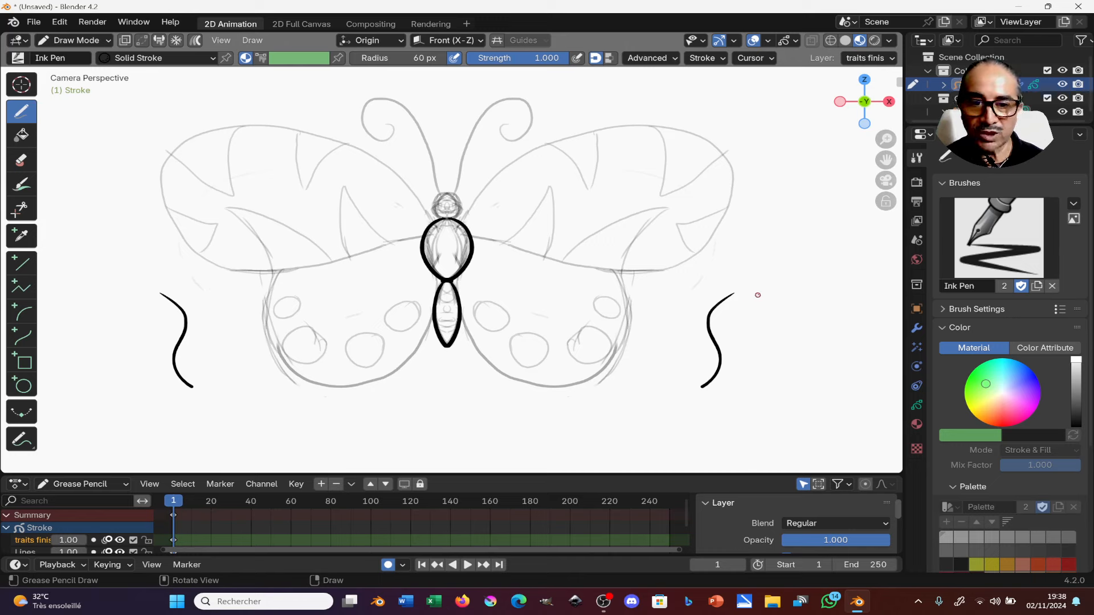
{"action": "mouse_move", "coordinate": [766, 292]}
{"action": "left_mouse_down"}
{"action": "mouse_move", "coordinate": [751, 359]}
{"action": "mouse_move", "coordinate": [772, 330]}
{"action": "left_mouse_up"}
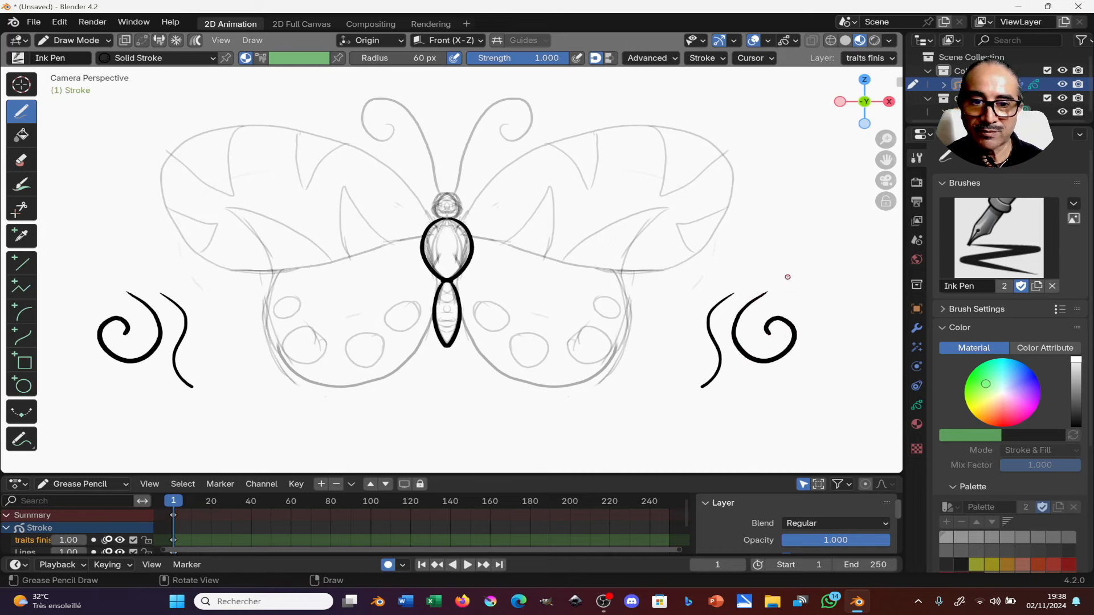
{"action": "mouse_move", "coordinate": [787, 277]}
{"action": "left_mouse_down"}
{"action": "mouse_move", "coordinate": [712, 316]}
{"action": "mouse_move", "coordinate": [750, 399]}
{"action": "mouse_move", "coordinate": [789, 399]}
{"action": "left_mouse_up"}
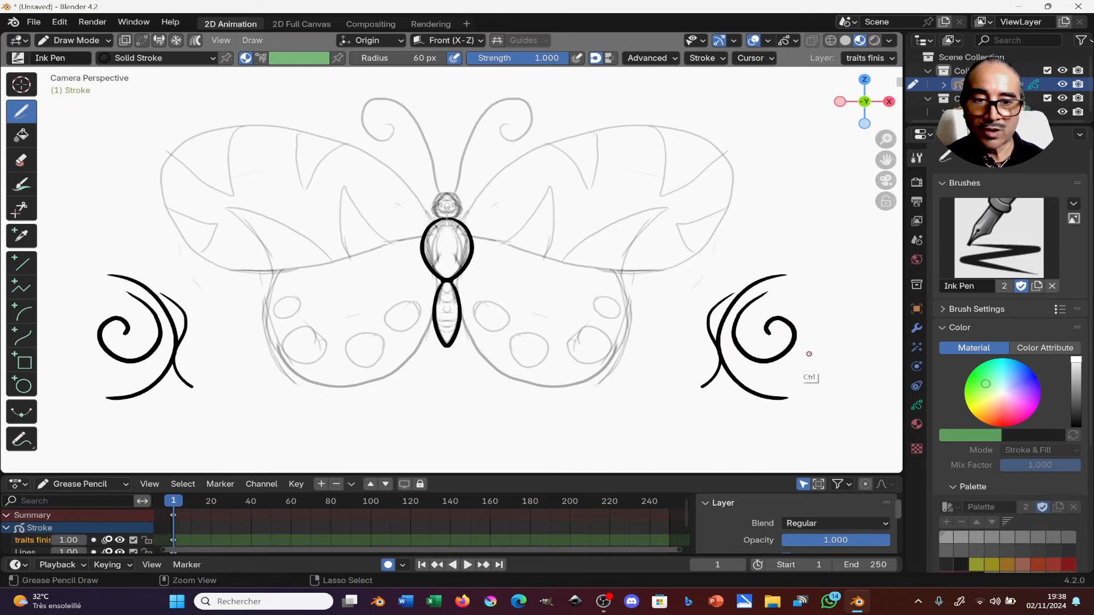
{"action": "key", "text": "ctrl+z"}
{"action": "key", "text": "ctrl+z"}
Try out a wavy, curled ink stroke beside the lower wing with Stabilize Stroke turned off, and undo it.
{"action": "left_click", "coordinate": [713, 59]}
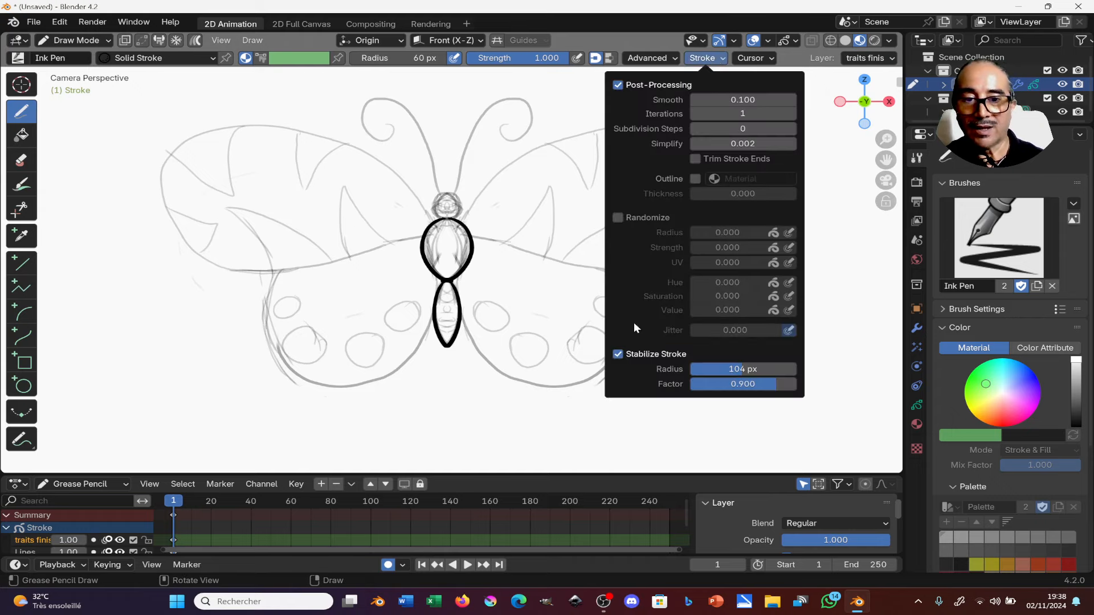
{"action": "left_click", "coordinate": [620, 355]}
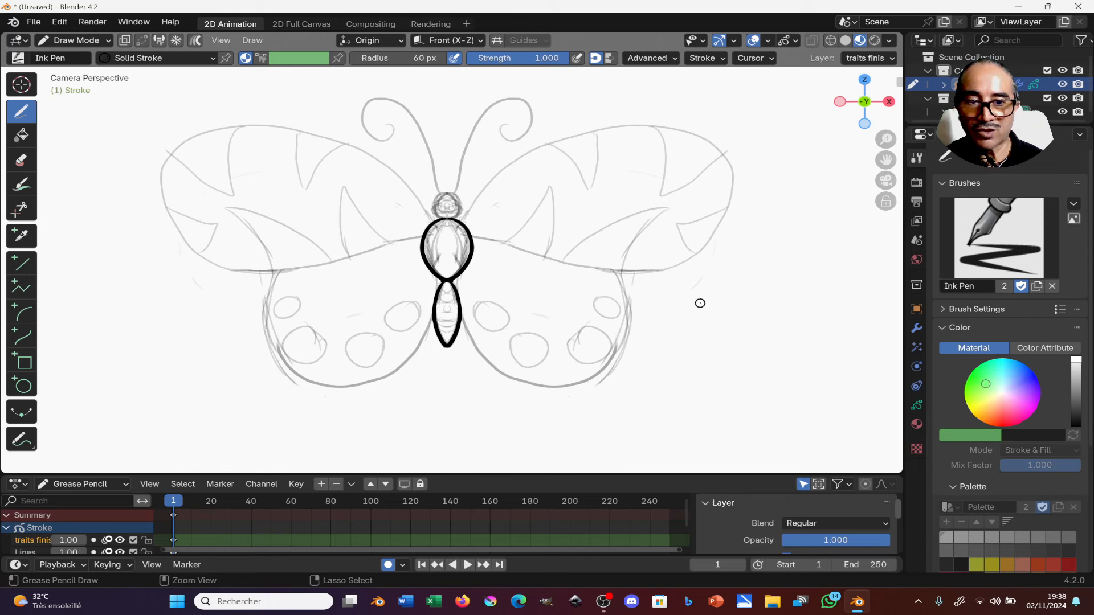
{"action": "mouse_move", "coordinate": [693, 291]}
{"action": "left_mouse_down", "text": "shift"}
{"action": "mouse_move", "coordinate": [687, 367]}
{"action": "mouse_move", "coordinate": [744, 367]}
{"action": "mouse_move", "coordinate": [711, 406]}
{"action": "mouse_move", "coordinate": [668, 359]}
{"action": "mouse_move", "coordinate": [719, 388]}
{"action": "mouse_move", "coordinate": [704, 387]}
{"action": "left_mouse_up", "text": "shift"}
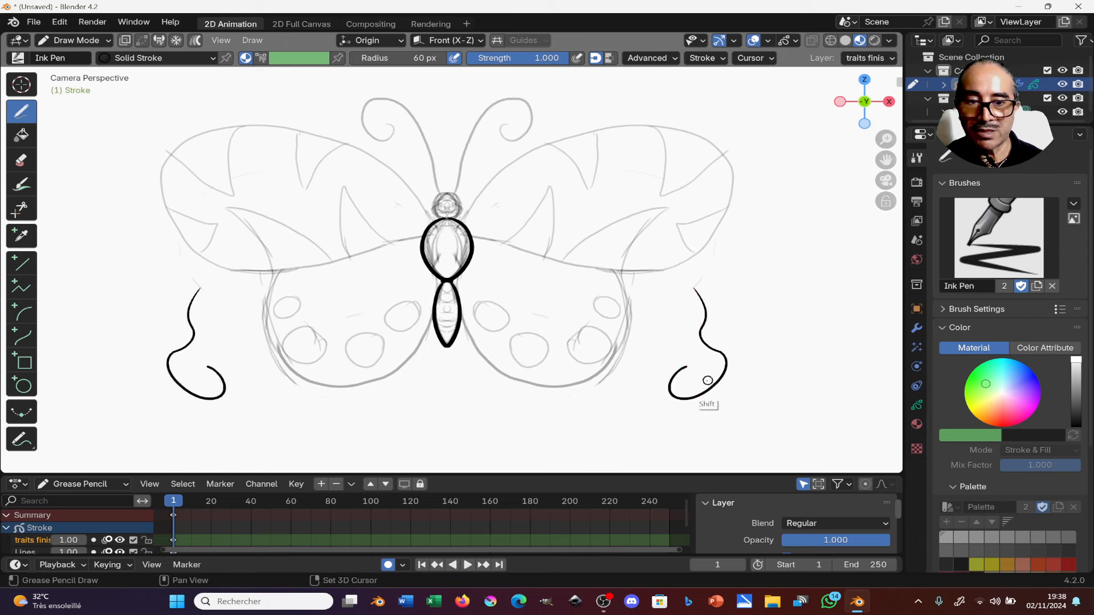
{"action": "key", "text": "ctrl+z"}
Set the Ink Pen's Stabilize Stroke radius to 37 px and leave the stabilizer disabled.
{"action": "left_click", "coordinate": [707, 57]}
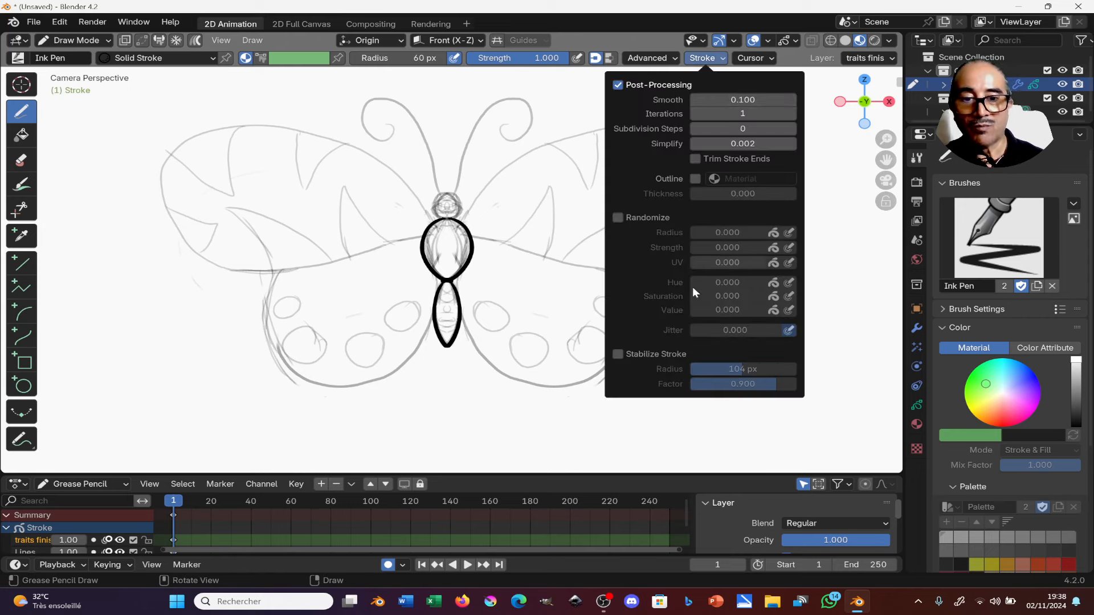
{"action": "left_click", "coordinate": [647, 355]}
{"action": "left_click_drag", "start_coordinate": [732, 369], "coordinate": [680, 377]}
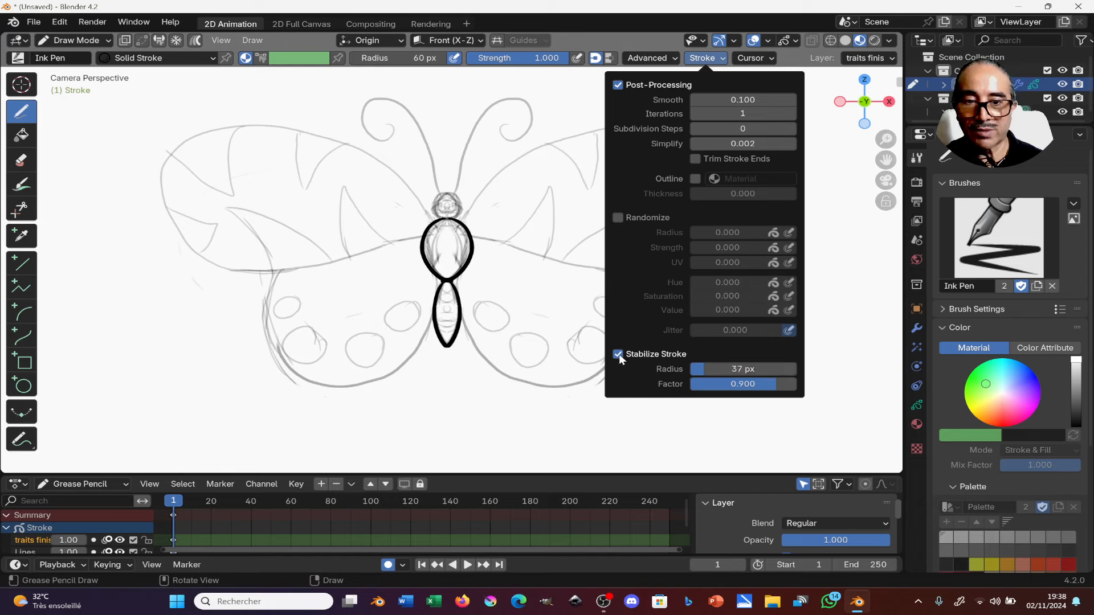
{"action": "left_click", "coordinate": [619, 355]}
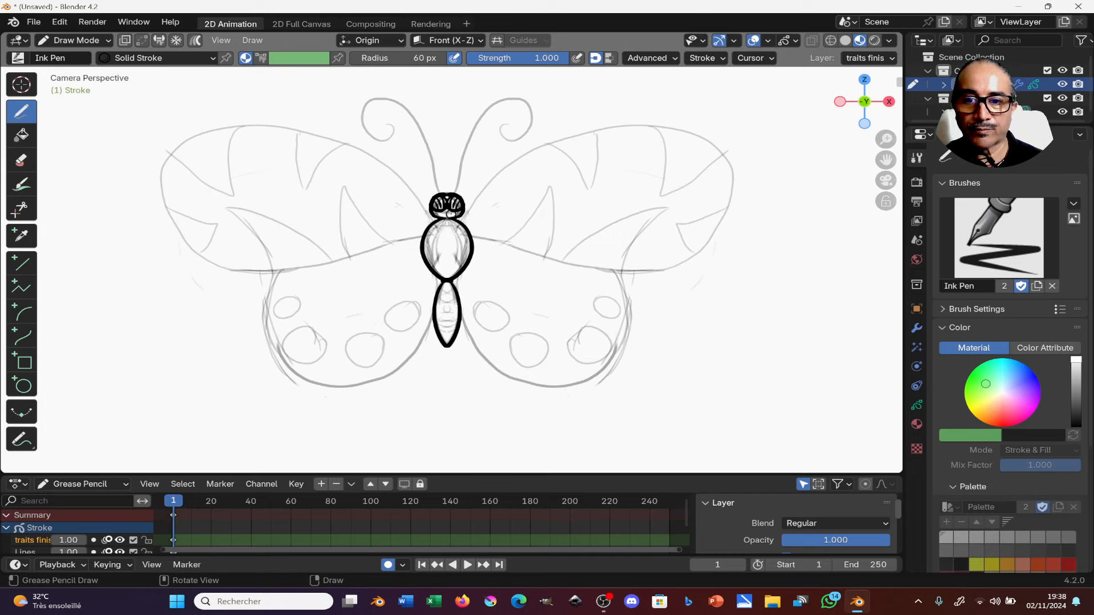
Ink the curled antennae and the upper and lower wing outlines with temporarily stabilized strokes, redoing the first upper-wing edge.
{"action": "middle_click_drag", "start_coordinate": [488, 201], "coordinate": [483, 246], "text": "shift"}
{"action": "mouse_move", "coordinate": [451, 238]}
{"action": "left_mouse_down", "text": "shift"}
{"action": "mouse_move", "coordinate": [466, 182]}
{"action": "mouse_move", "coordinate": [495, 145]}
{"action": "mouse_move", "coordinate": [532, 142]}
{"action": "mouse_move", "coordinate": [527, 182]}
{"action": "mouse_move", "coordinate": [494, 181]}
{"action": "mouse_move", "coordinate": [512, 163]}
{"action": "left_mouse_up", "text": "shift"}
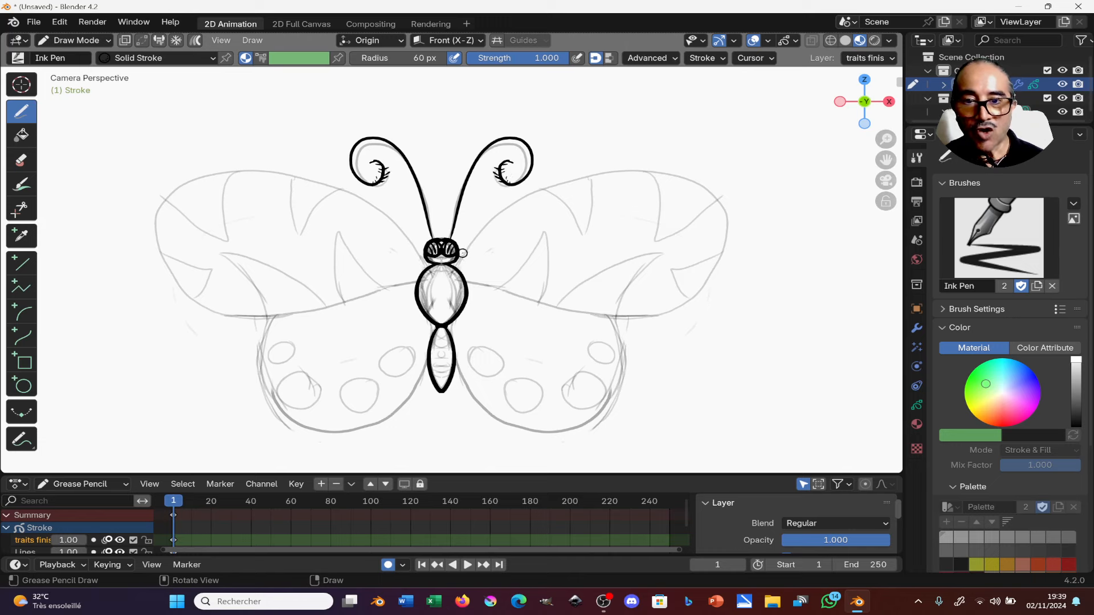
{"action": "mouse_move", "coordinate": [461, 258]}
{"action": "left_mouse_down", "text": "shift"}
{"action": "mouse_move", "coordinate": [509, 206]}
{"action": "mouse_move", "coordinate": [606, 173]}
{"action": "mouse_move", "coordinate": [651, 172]}
{"action": "left_mouse_up", "text": "shift"}
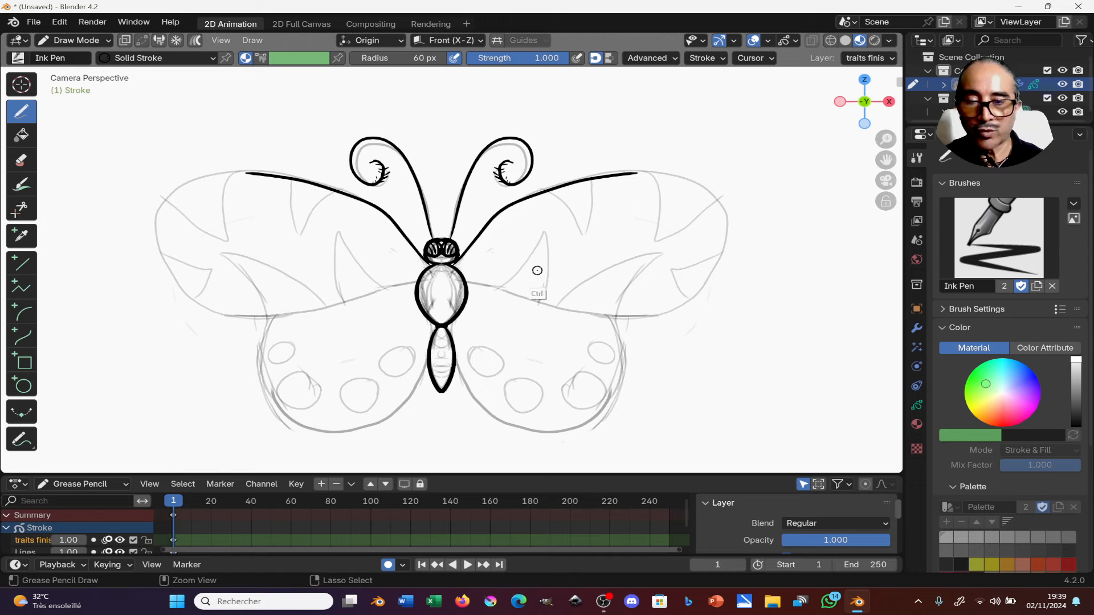
{"action": "key", "text": "ctrl+z"}
{"action": "mouse_move", "coordinate": [453, 269]}
{"action": "left_mouse_down", "text": "shift"}
{"action": "mouse_move", "coordinate": [540, 192]}
{"action": "mouse_move", "coordinate": [640, 155]}
{"action": "mouse_move", "coordinate": [722, 161]}
{"action": "mouse_move", "coordinate": [770, 193]}
{"action": "mouse_move", "coordinate": [748, 226]}
{"action": "left_mouse_up", "text": "shift"}
{"action": "mouse_move", "coordinate": [722, 261]}
{"action": "left_mouse_down", "text": "shift"}
{"action": "mouse_move", "coordinate": [681, 300]}
{"action": "mouse_move", "coordinate": [632, 308]}
{"action": "mouse_move", "coordinate": [534, 302]}
{"action": "mouse_move", "coordinate": [456, 278]}
{"action": "left_mouse_up", "text": "shift"}
{"action": "mouse_move", "coordinate": [597, 312]}
{"action": "left_mouse_down", "text": "shift"}
{"action": "mouse_move", "coordinate": [625, 332]}
{"action": "mouse_move", "coordinate": [611, 402]}
{"action": "mouse_move", "coordinate": [550, 427]}
{"action": "mouse_move", "coordinate": [496, 406]}
{"action": "mouse_move", "coordinate": [473, 363]}
{"action": "mouse_move", "coordinate": [459, 288]}
{"action": "left_mouse_up", "text": "shift"}
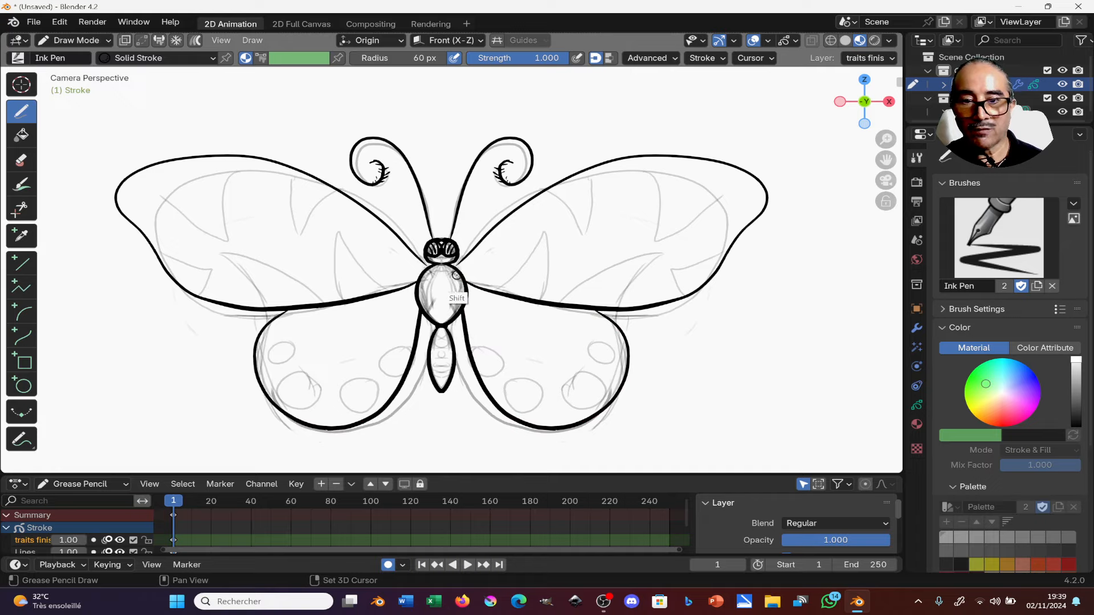
Ink the round spots inside the lower wing over the sketch, undoing and redrawing the first one beside the abdomen.
{"action": "middle_click_drag", "start_coordinate": [457, 327], "coordinate": [429, 245], "text": "shift"}
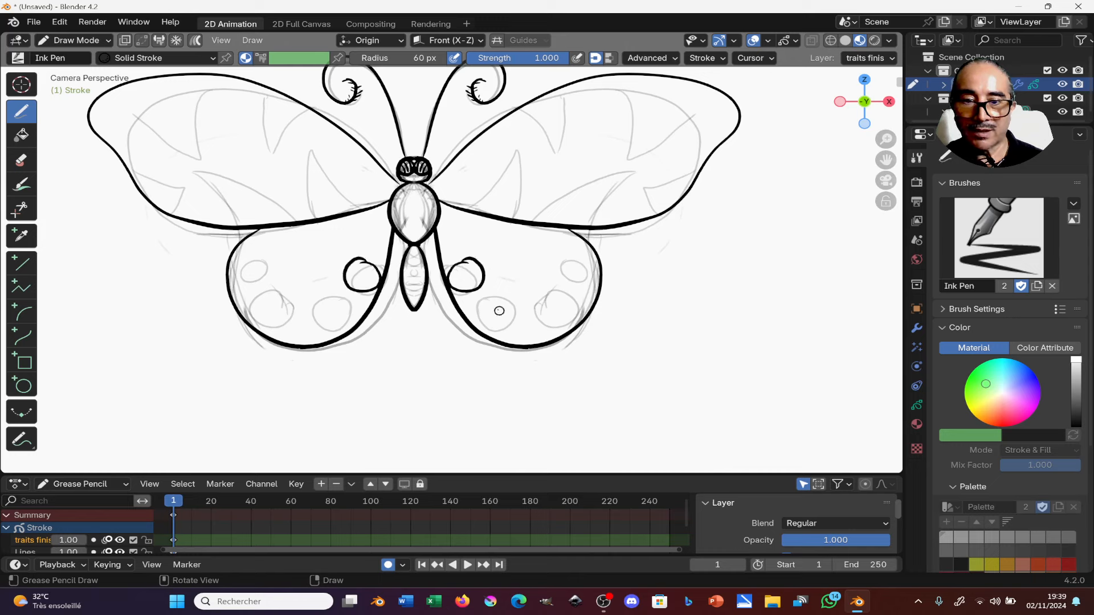
{"action": "key", "text": "ctrl+z"}
{"action": "left_click_drag", "start_coordinate": [460, 264], "coordinate": [454, 272]}
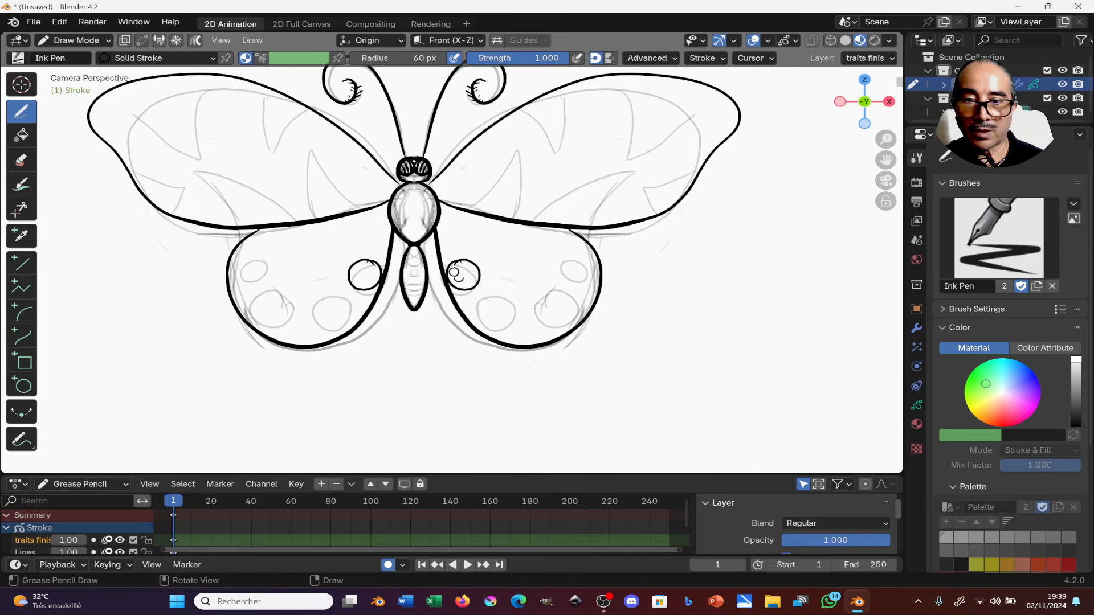
{"action": "mouse_move", "coordinate": [518, 315]}
{"action": "left_mouse_down"}
{"action": "mouse_move", "coordinate": [495, 293]}
{"action": "mouse_move", "coordinate": [545, 298]}
{"action": "left_mouse_up"}
{"action": "left_click_drag", "start_coordinate": [582, 265], "coordinate": [576, 261]}
Ink three pointed markings rising from the upper wing's lower edge and three hanging from its top edge.
{"action": "middle_click_drag", "start_coordinate": [486, 203], "coordinate": [433, 310], "text": "shift"}
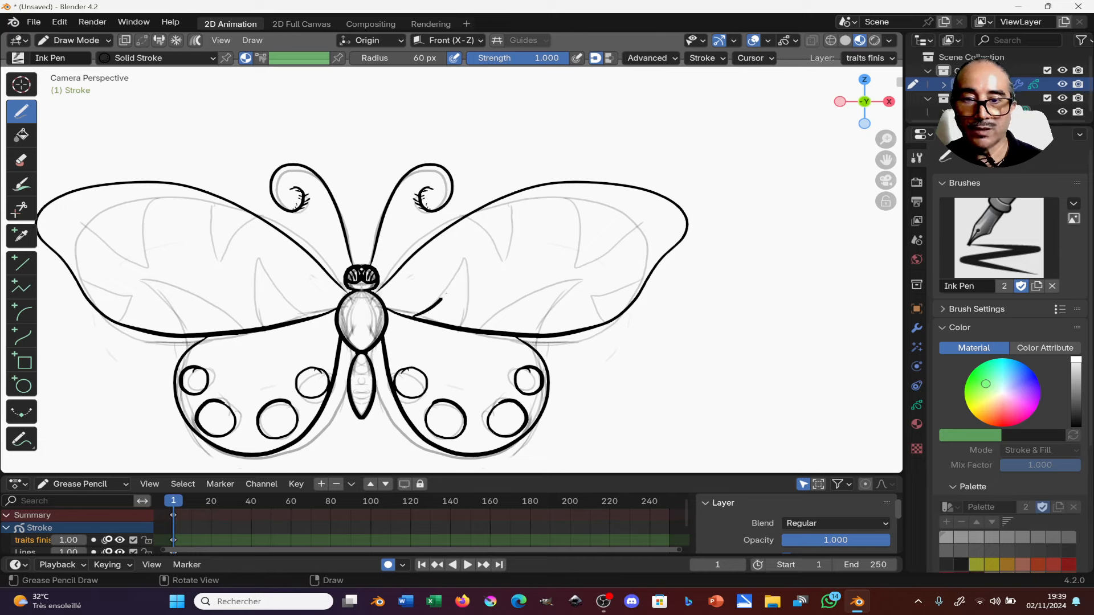
{"action": "mouse_move", "coordinate": [472, 283]}
{"action": "left_mouse_down"}
{"action": "mouse_move", "coordinate": [471, 334]}
{"action": "mouse_move", "coordinate": [526, 334]}
{"action": "left_mouse_up"}
{"action": "left_click_drag", "start_coordinate": [570, 268], "coordinate": [605, 333]}
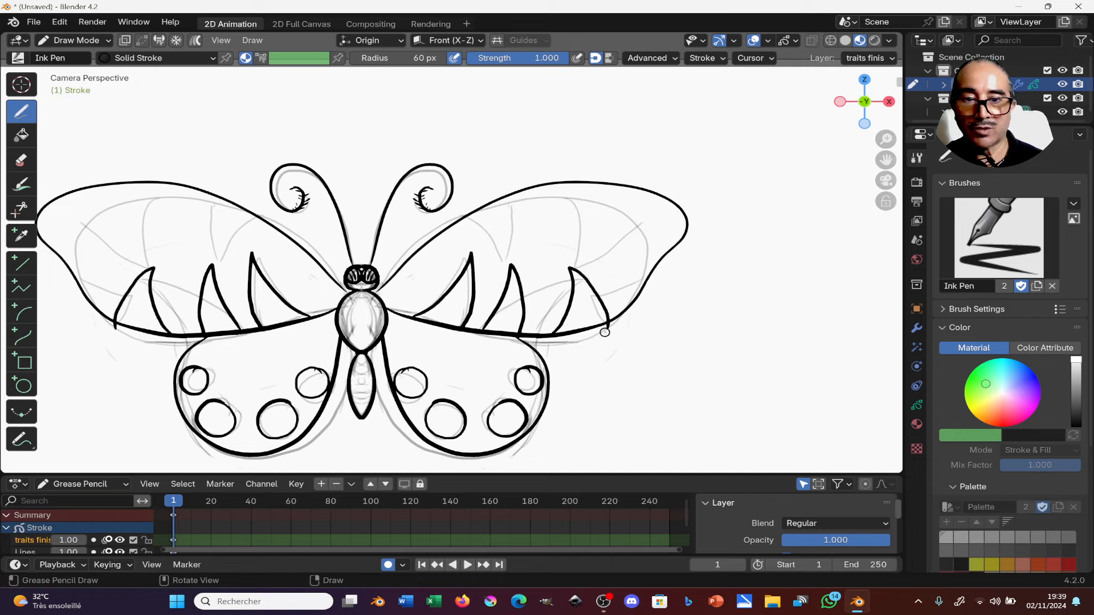
{"action": "left_click_drag", "start_coordinate": [515, 193], "coordinate": [516, 191]}
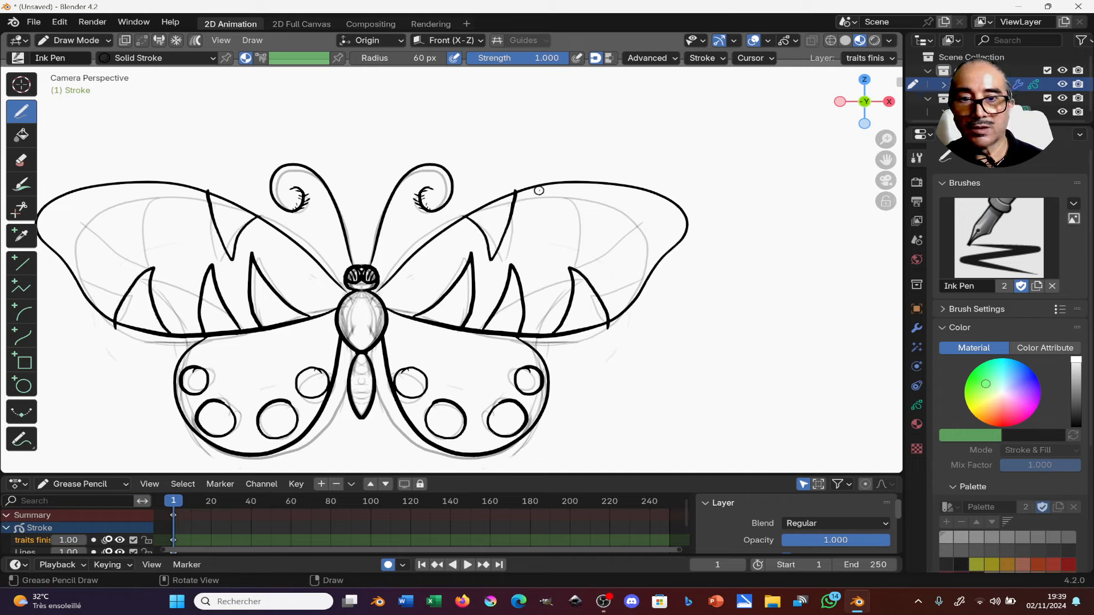
{"action": "left_click_drag", "start_coordinate": [587, 186], "coordinate": [587, 185]}
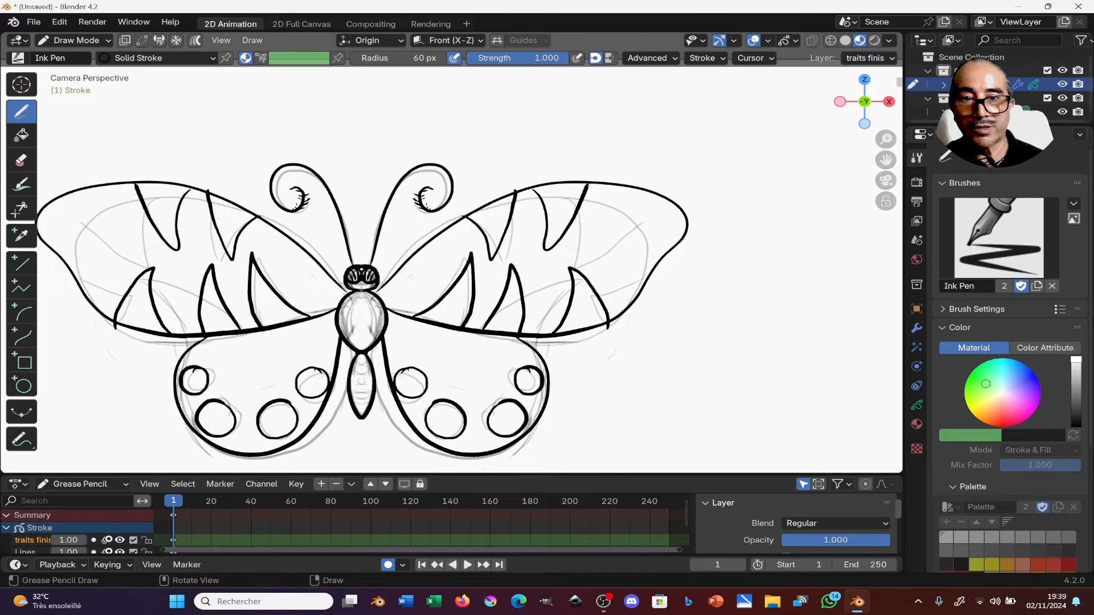
{"action": "left_click_drag", "start_coordinate": [663, 198], "coordinate": [664, 196]}
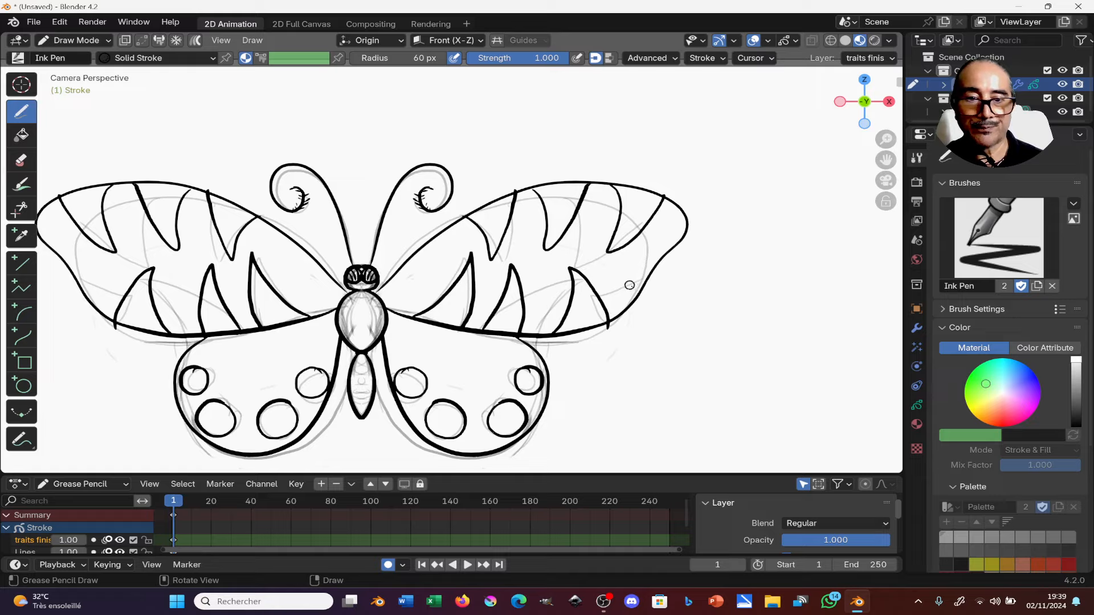
Try erasing the sketch lines across the upper wings while traits finis is the active layer, and undo the erasures.
{"action": "scroll", "coordinate": [559, 290], "scroll_direction": "down", "scroll_amount": 2}
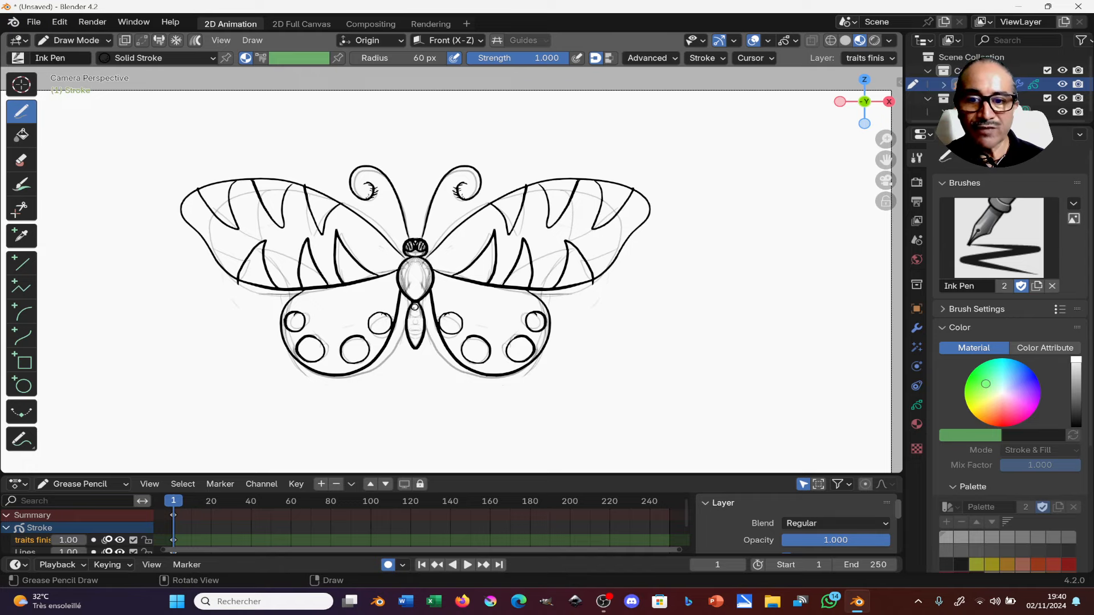
{"action": "scroll", "coordinate": [366, 355], "scroll_direction": "up", "scroll_amount": 1}
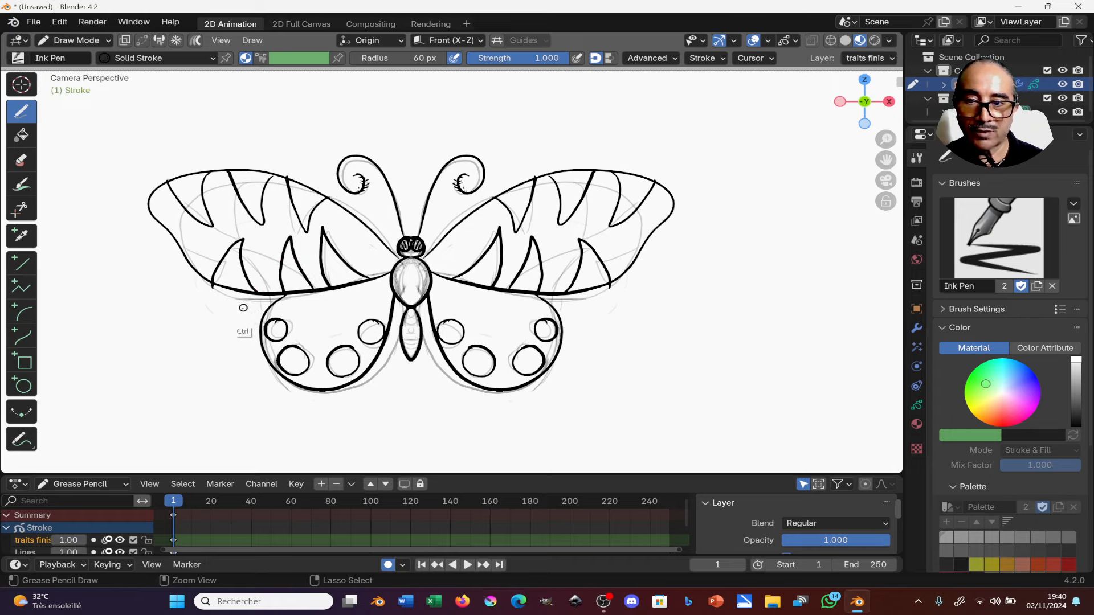
{"action": "mouse_move", "coordinate": [261, 303]}
{"action": "left_mouse_down", "text": "ctrl"}
{"action": "mouse_move", "coordinate": [247, 298]}
{"action": "mouse_move", "coordinate": [274, 304]}
{"action": "mouse_move", "coordinate": [257, 313]}
{"action": "mouse_move", "coordinate": [257, 289]}
{"action": "left_mouse_up", "text": "ctrl"}
{"action": "mouse_move", "coordinate": [496, 272]}
{"action": "left_mouse_down", "text": "ctrl"}
{"action": "mouse_move", "coordinate": [518, 242]}
{"action": "mouse_move", "coordinate": [456, 251]}
{"action": "mouse_move", "coordinate": [604, 267]}
{"action": "left_mouse_up", "text": "ctrl"}
{"action": "key", "text": "ctrl+z"}
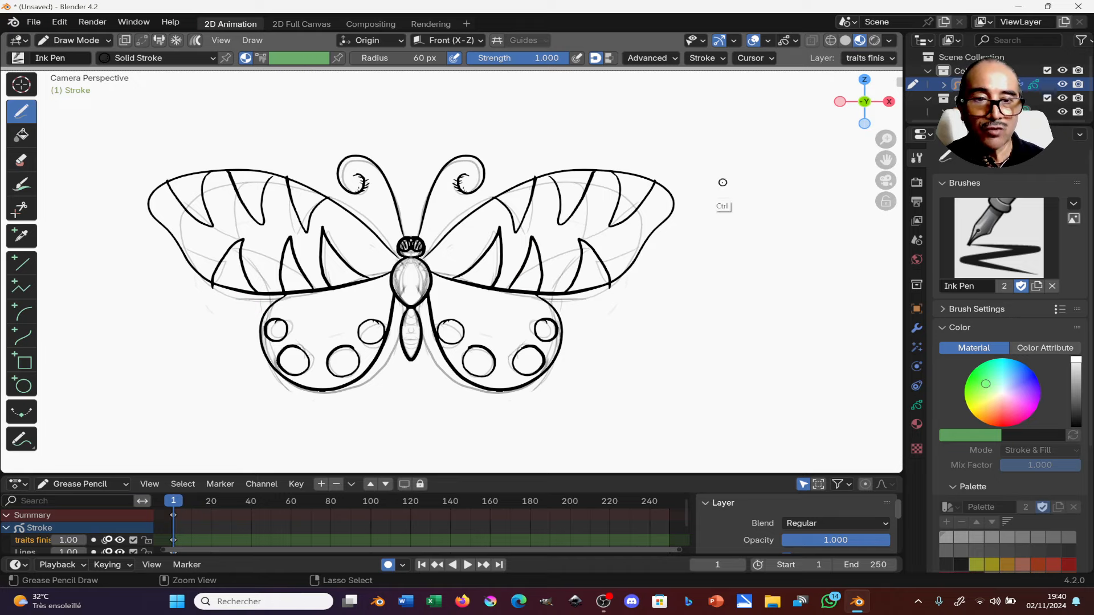
{"action": "mouse_move", "coordinate": [723, 182]}
{"action": "left_mouse_down", "text": "ctrl"}
{"action": "mouse_move", "coordinate": [542, 275]}
{"action": "mouse_move", "coordinate": [659, 220]}
{"action": "mouse_move", "coordinate": [631, 264]}
{"action": "left_mouse_up", "text": "ctrl"}
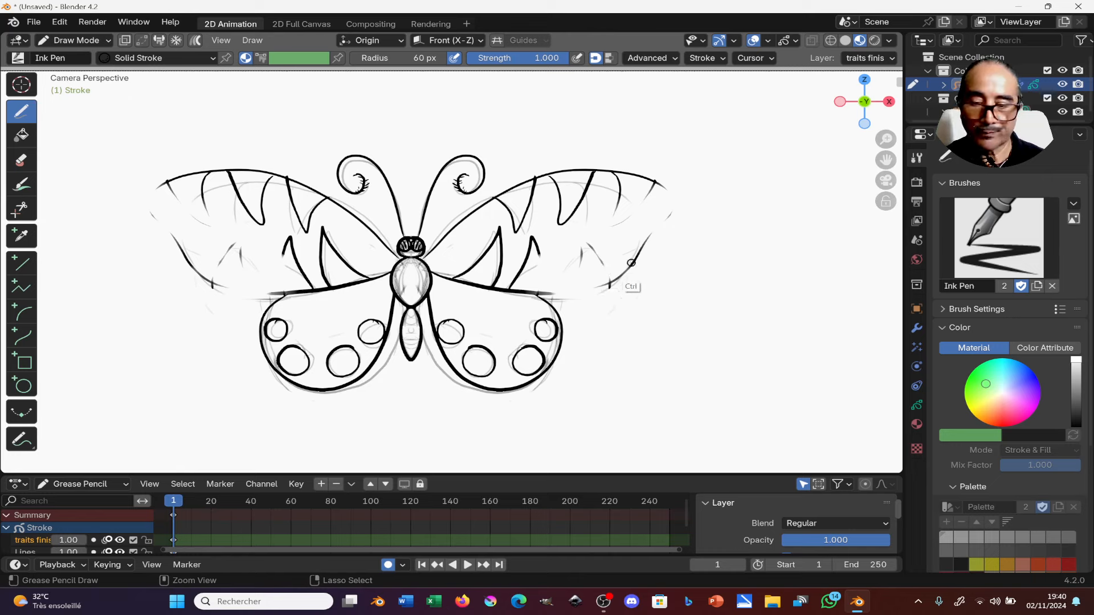
{"action": "key", "text": "ctrl+z"}
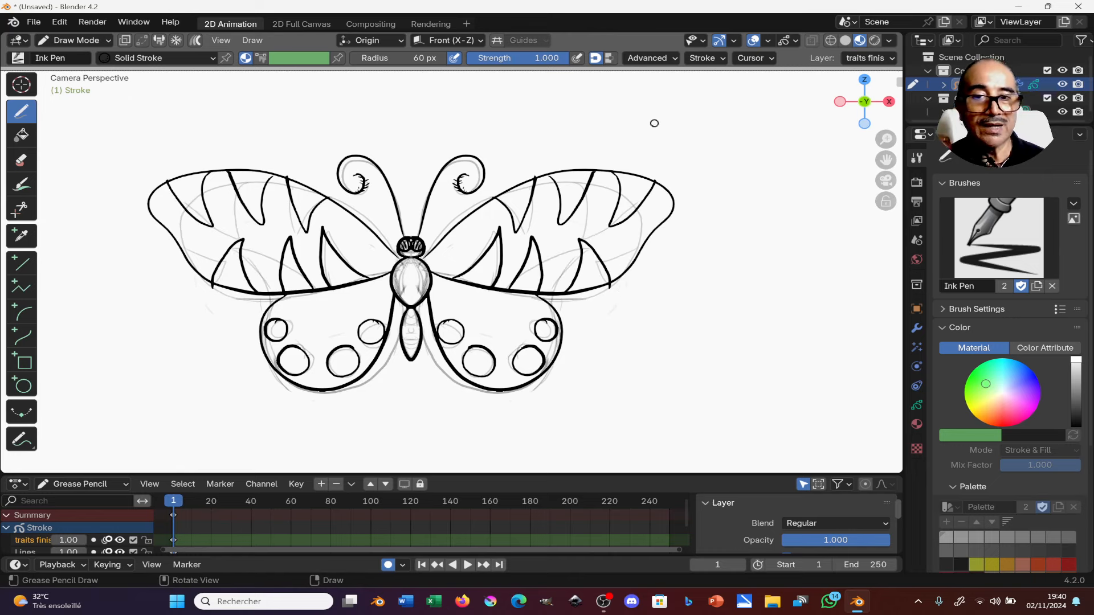
Make Lines the active layer, and toggle the visibility of Lines and traits finis to compare the sketch with the inking.
{"action": "left_click", "coordinate": [868, 59]}
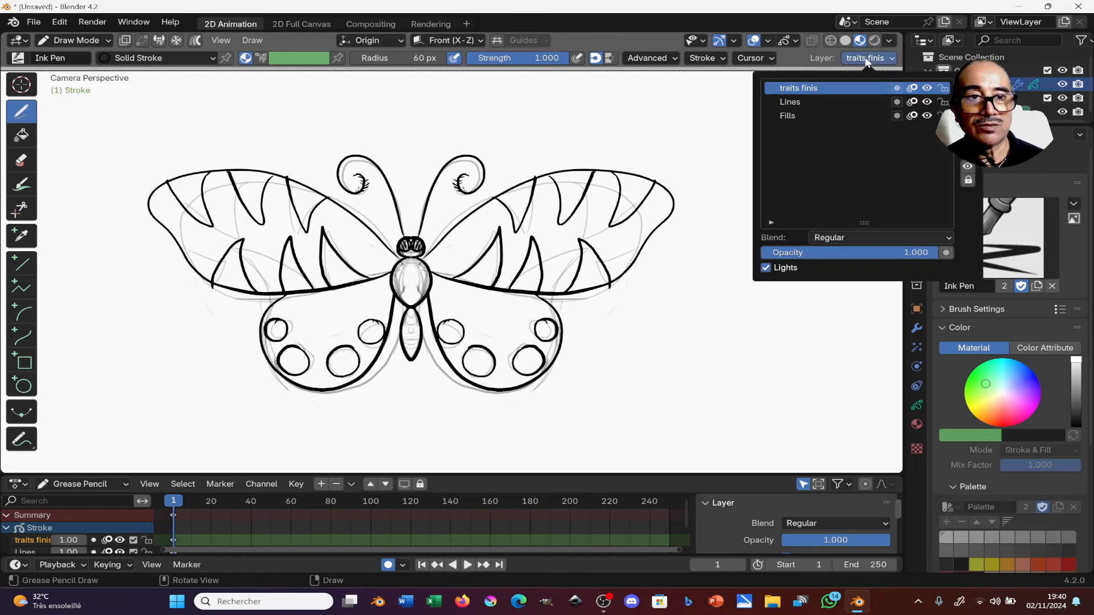
{"action": "left_click", "coordinate": [798, 102]}
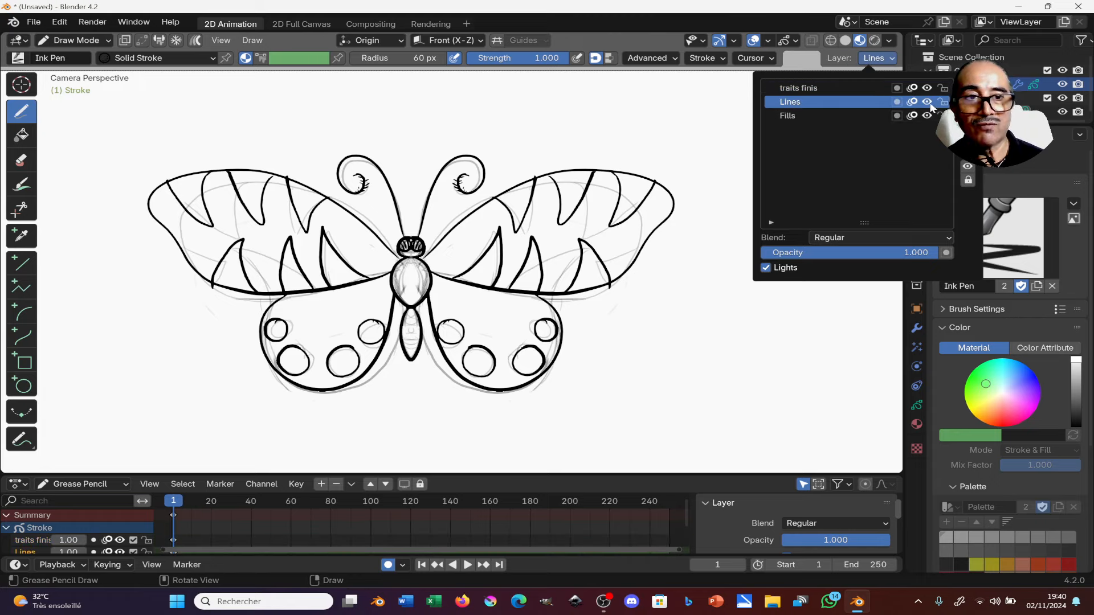
{"action": "left_click", "coordinate": [927, 102]}
{"action": "left_click", "coordinate": [927, 102]}
{"action": "left_click", "coordinate": [927, 102]}
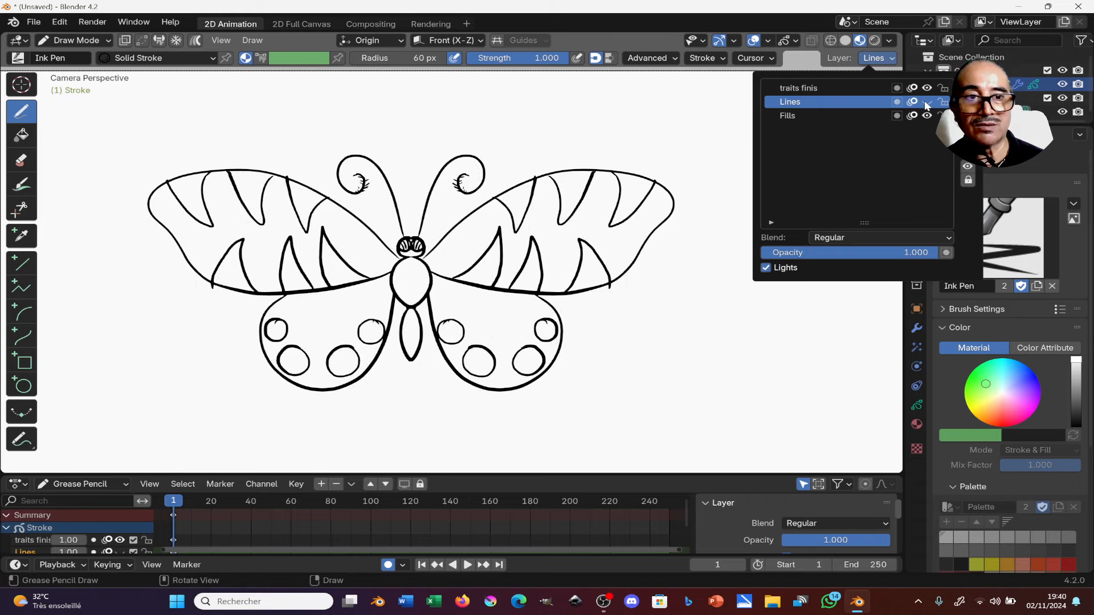
{"action": "left_click", "coordinate": [927, 89]}
{"action": "left_click", "coordinate": [927, 88]}
{"action": "left_click", "coordinate": [927, 102]}
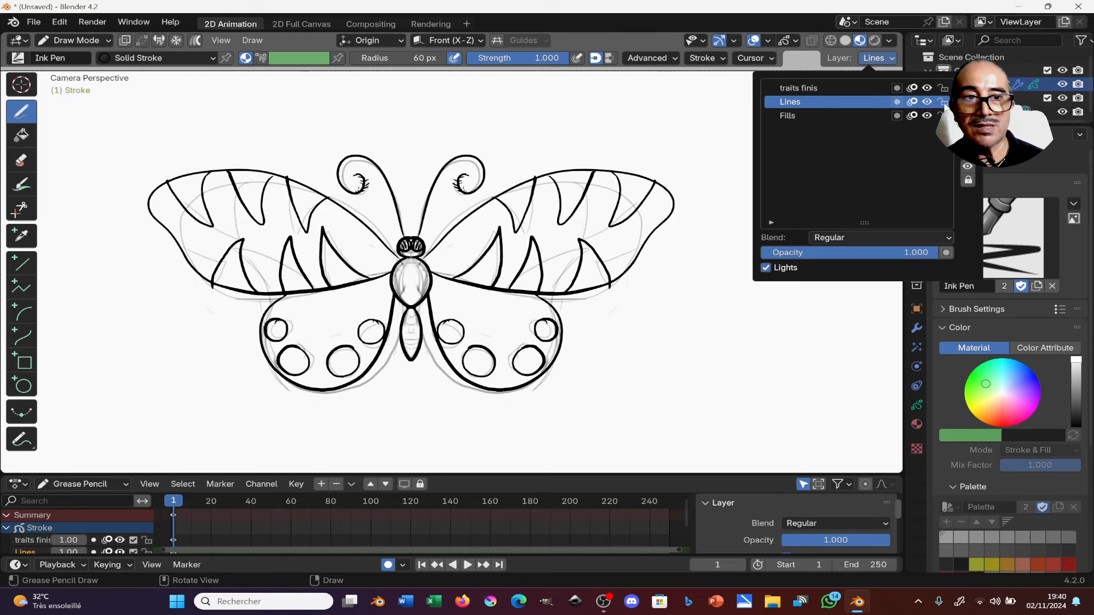
Lock the traits finis layer and erase some sketch lines inside the upper wings on the Lines layer.
{"action": "left_click", "coordinate": [943, 88]}
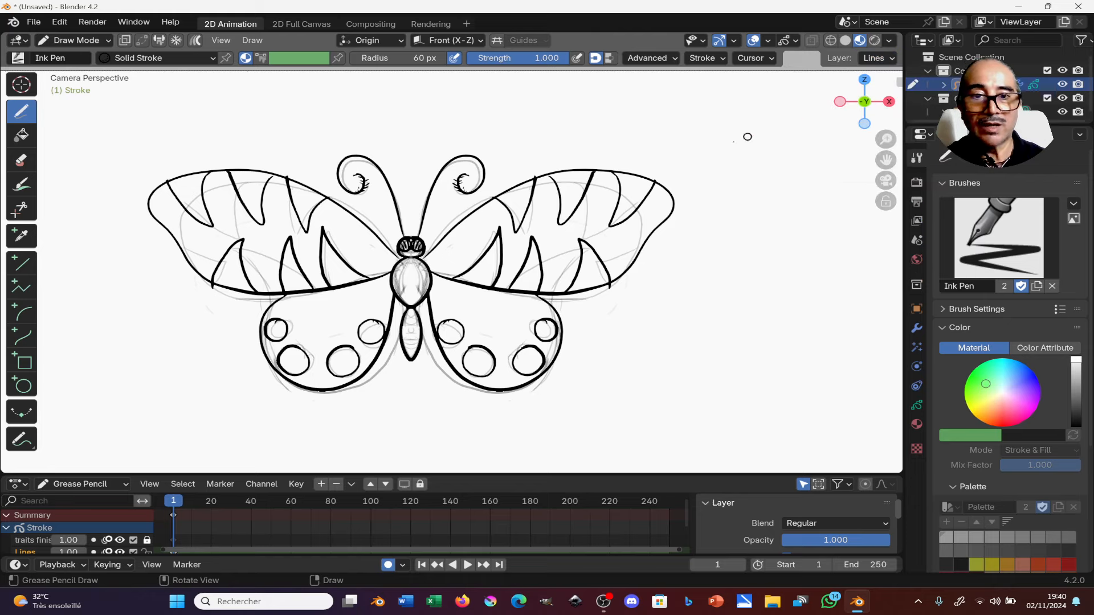
{"action": "mouse_move", "coordinate": [632, 184]}
{"action": "left_mouse_down"}
{"action": "mouse_move", "coordinate": [604, 210]}
{"action": "mouse_move", "coordinate": [632, 211]}
{"action": "left_mouse_up"}
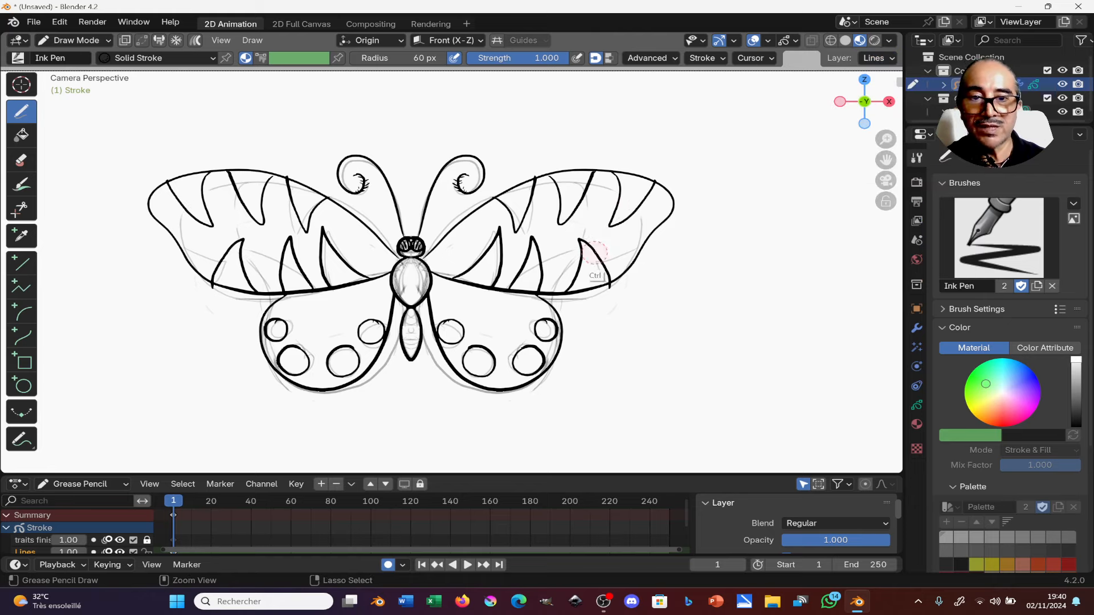
{"action": "mouse_move", "coordinate": [536, 300]}
{"action": "left_mouse_down", "text": "ctrl"}
{"action": "mouse_move", "coordinate": [579, 308]}
{"action": "mouse_move", "coordinate": [619, 219]}
{"action": "mouse_move", "coordinate": [558, 227]}
{"action": "mouse_move", "coordinate": [538, 196]}
{"action": "mouse_move", "coordinate": [518, 196]}
{"action": "left_mouse_up", "text": "ctrl"}
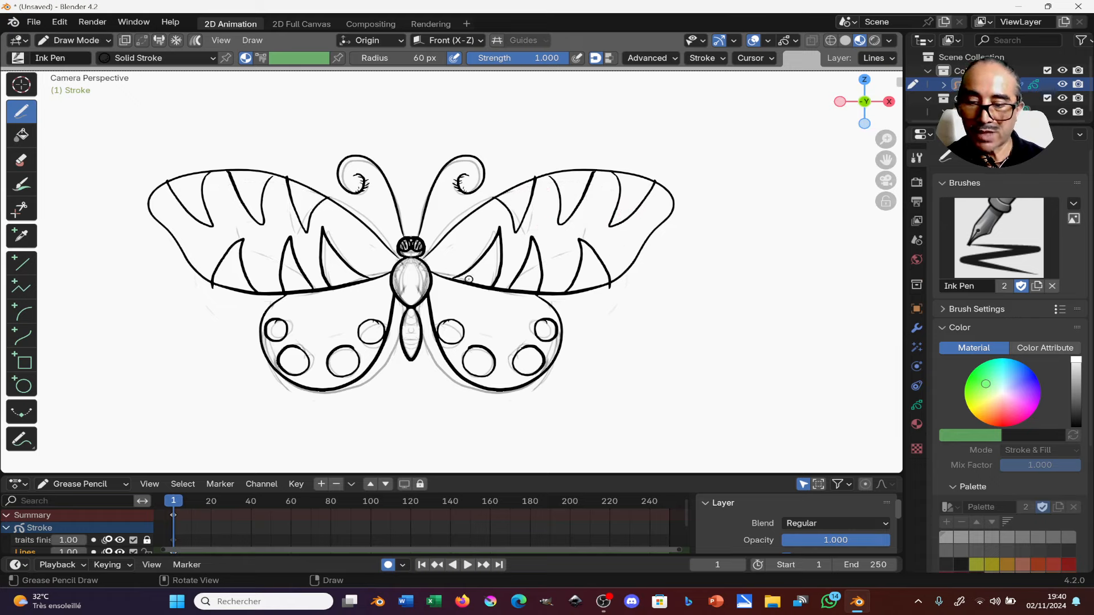
Select all the editable sketch strokes on the Lines layer in Edit Mode and delete their points.
{"action": "key", "text": "Tab"}
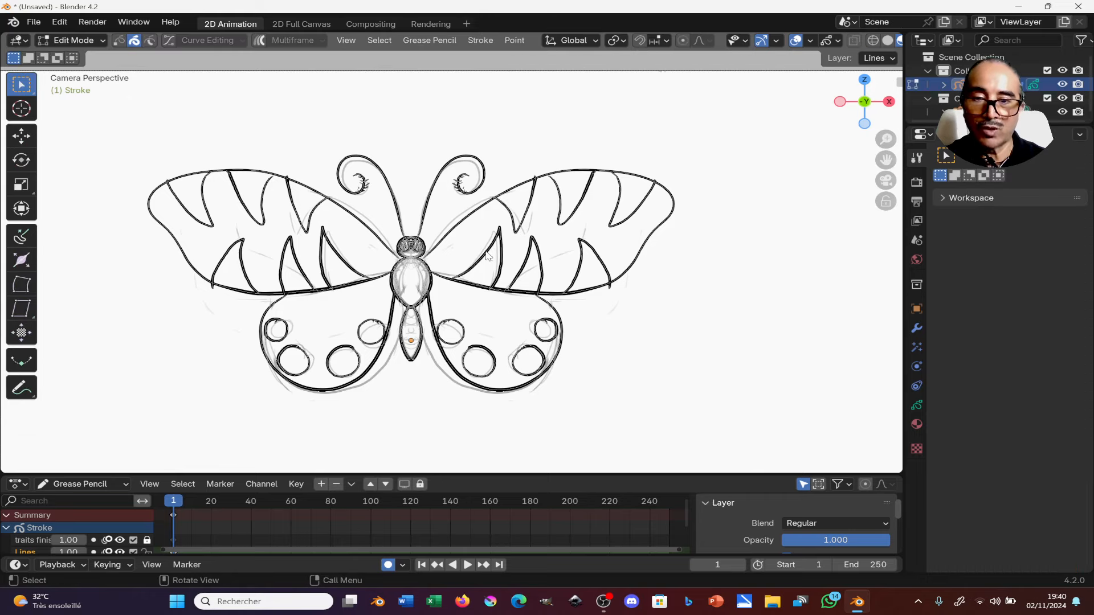
{"action": "key", "text": "a"}
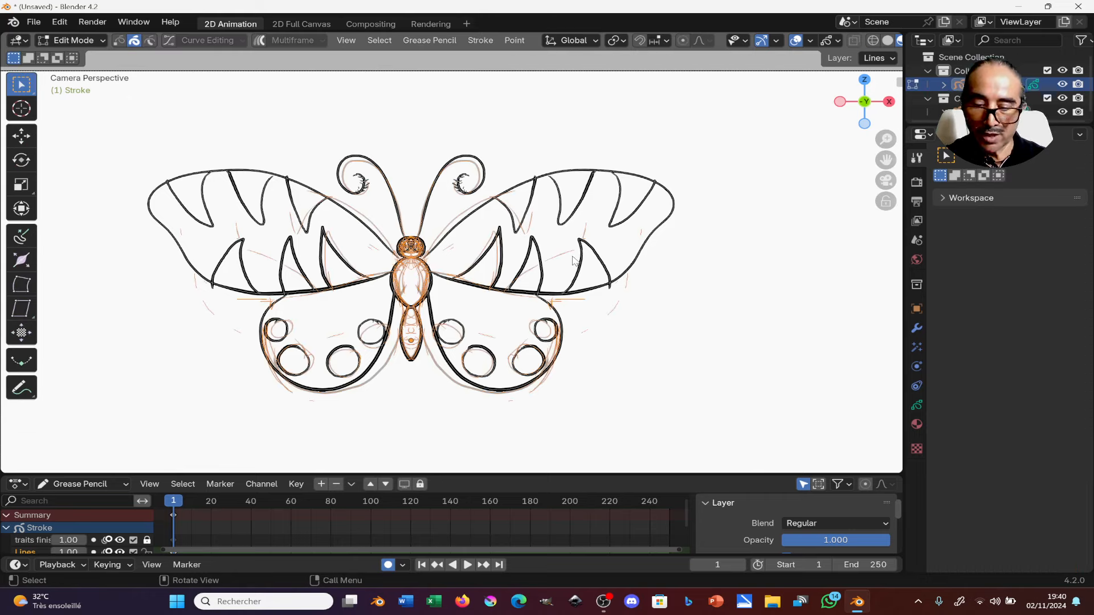
{"action": "key", "text": "x"}
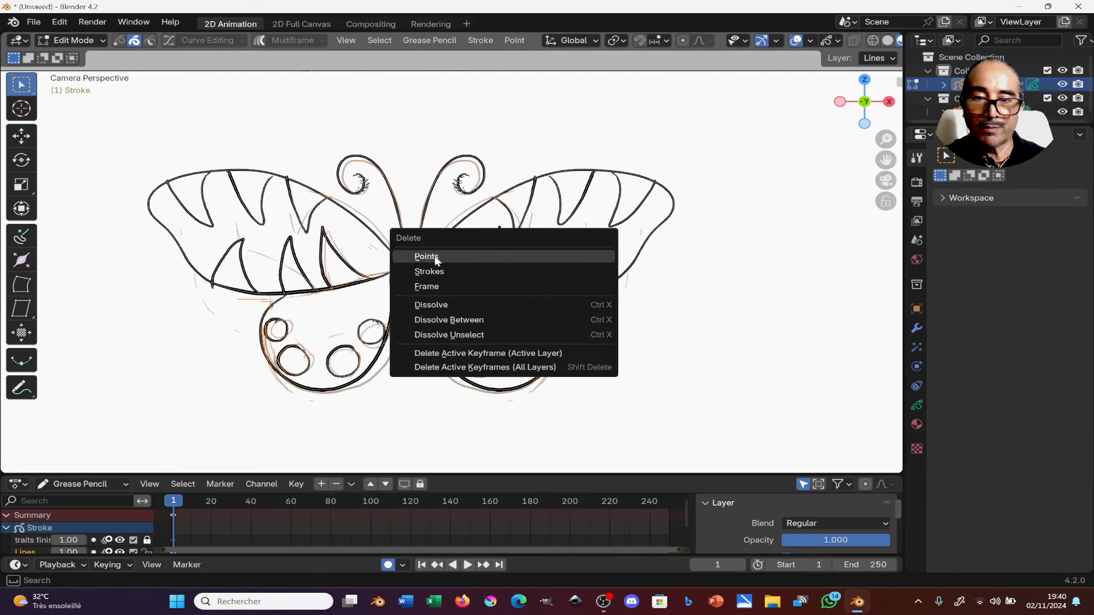
{"action": "left_click", "coordinate": [436, 258]}
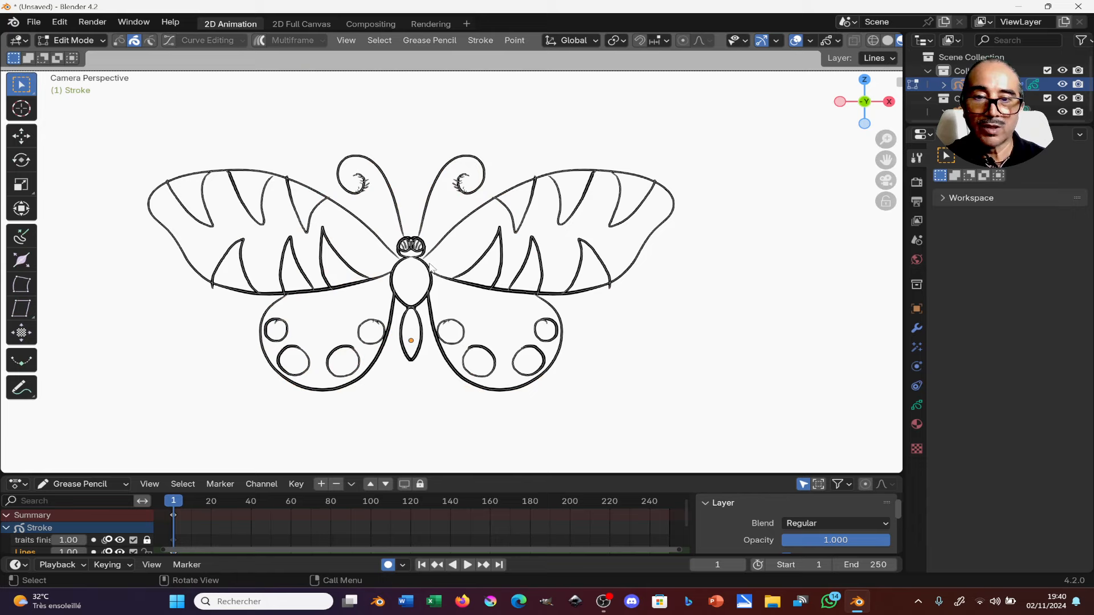
Unlock the traits finis and Fills layers.
{"action": "left_click", "coordinate": [890, 57]}
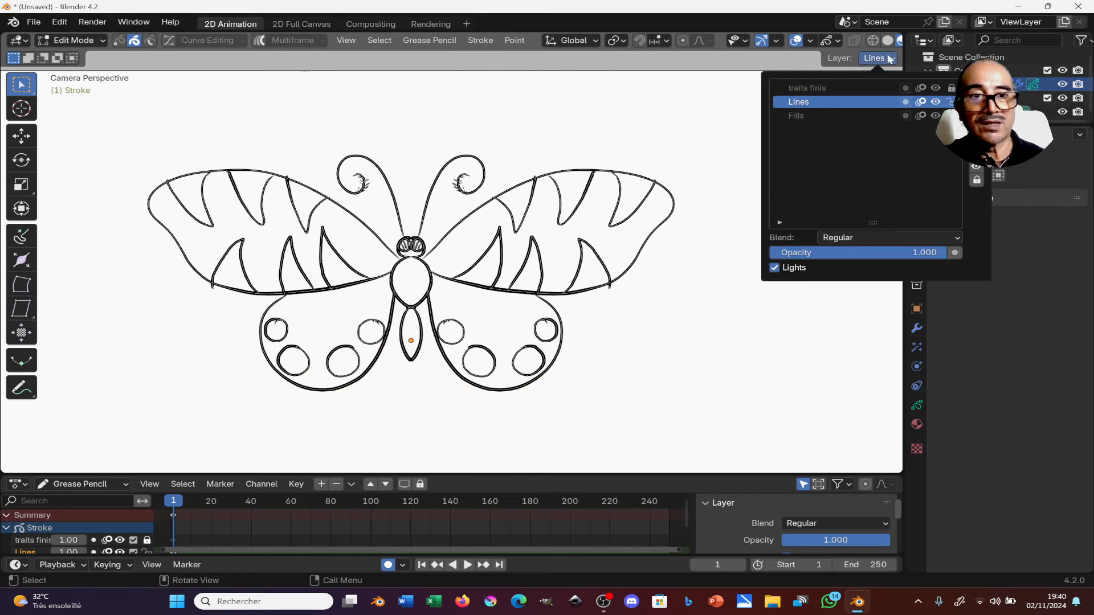
{"action": "left_click", "coordinate": [950, 88]}
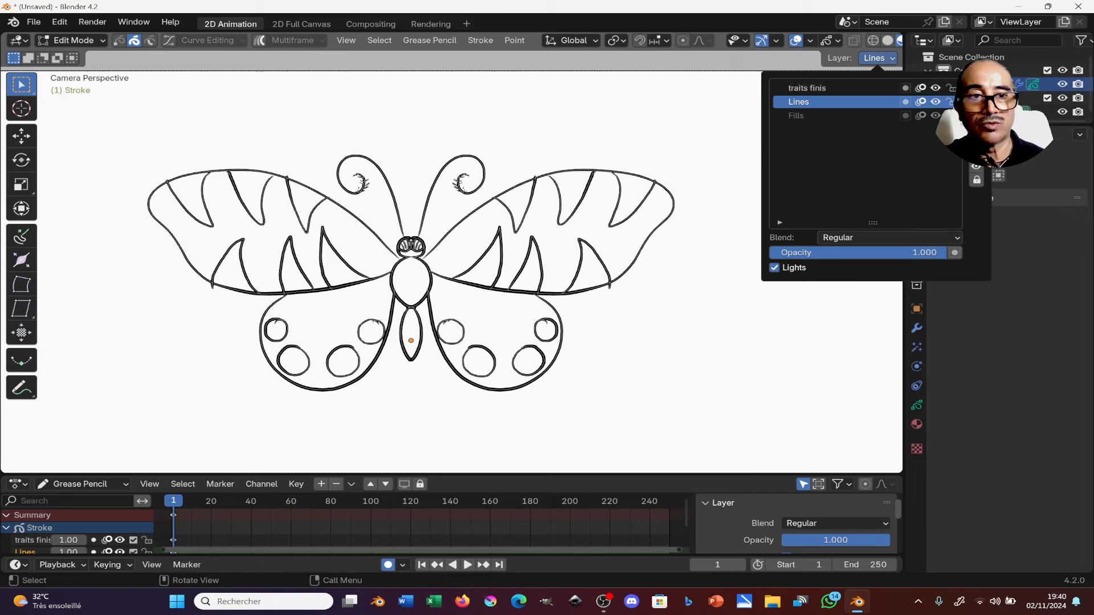
{"action": "left_click", "coordinate": [950, 116]}
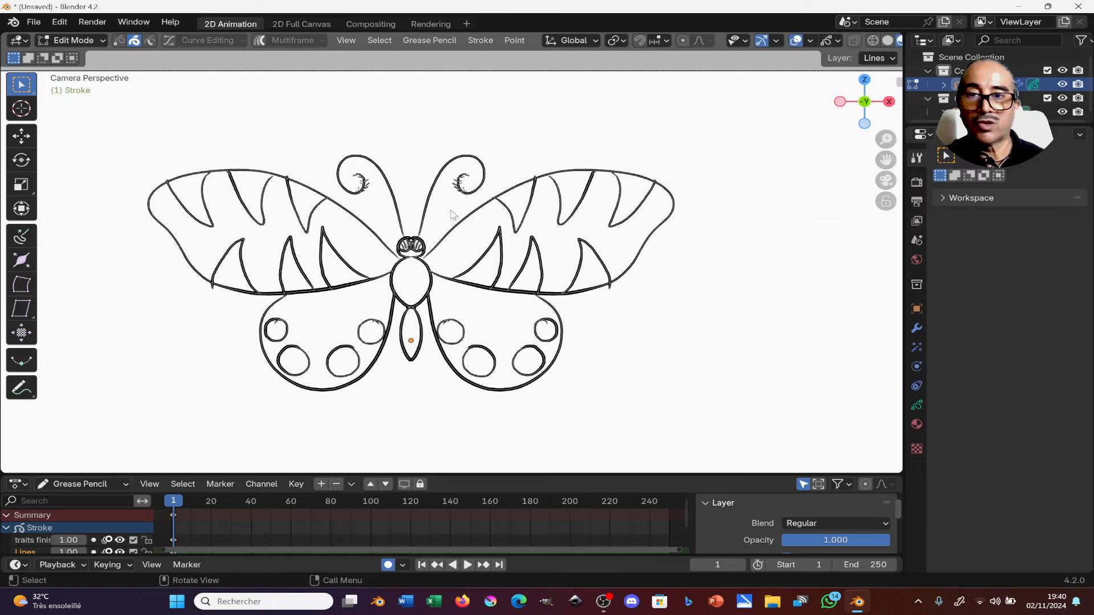
Switch the butterfly drawing to Draw Mode and make Fills the active layer.
{"action": "left_click", "coordinate": [80, 40]}
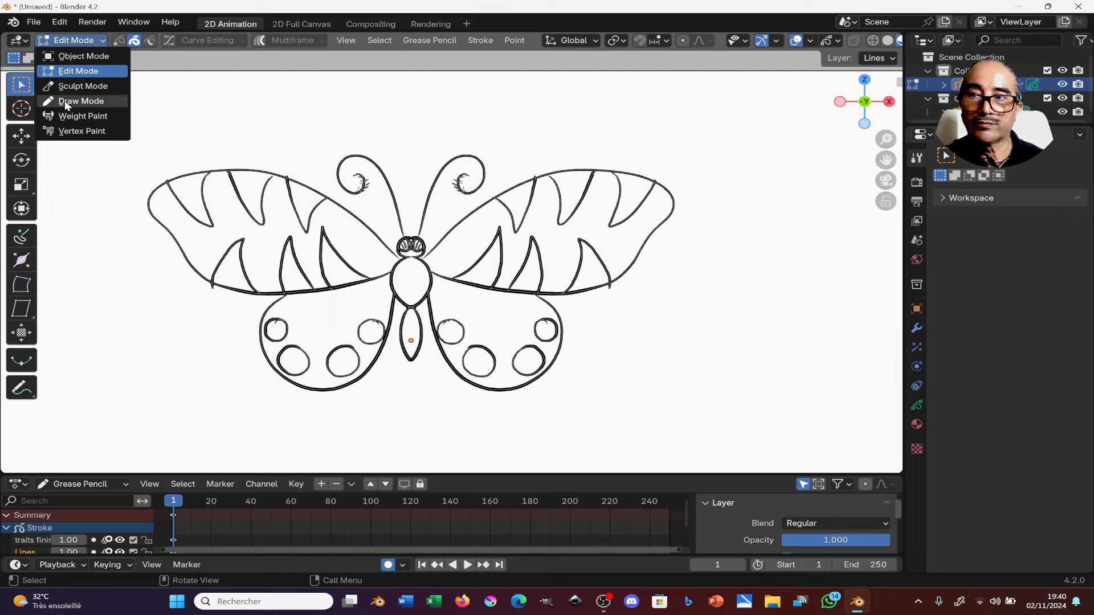
{"action": "left_click", "coordinate": [64, 100]}
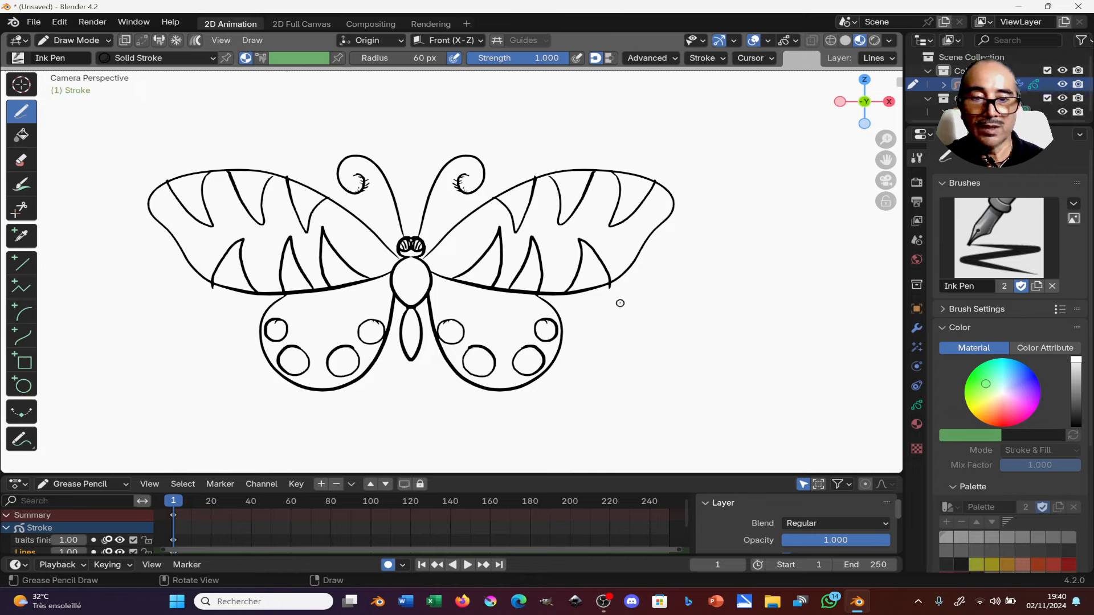
{"action": "key", "text": "ctrl"}
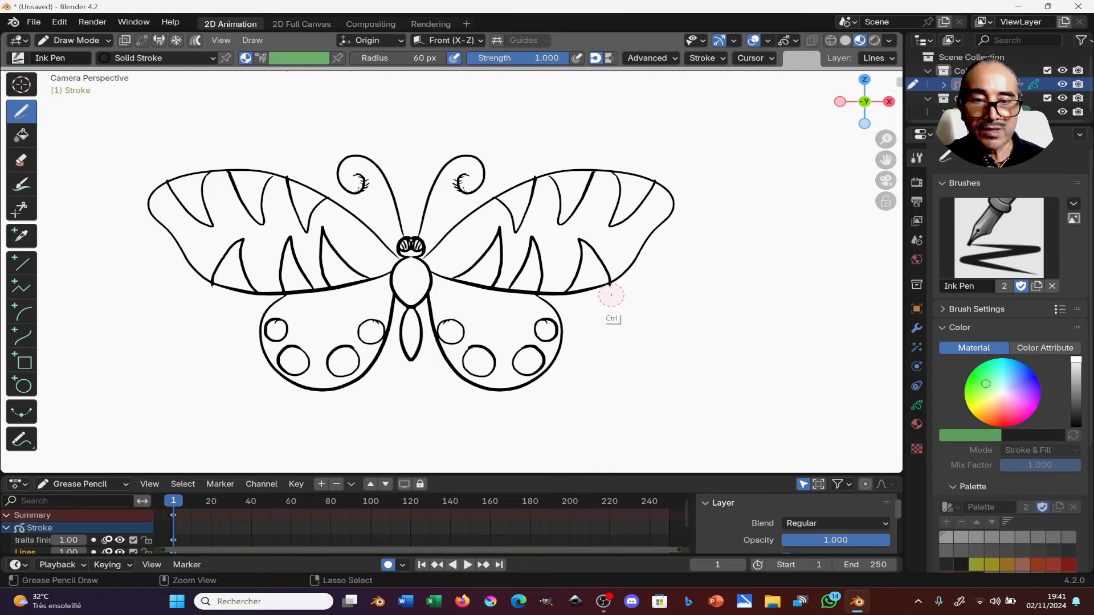
{"action": "middle_click_drag", "start_coordinate": [618, 310], "coordinate": [692, 257], "text": "ctrl"}
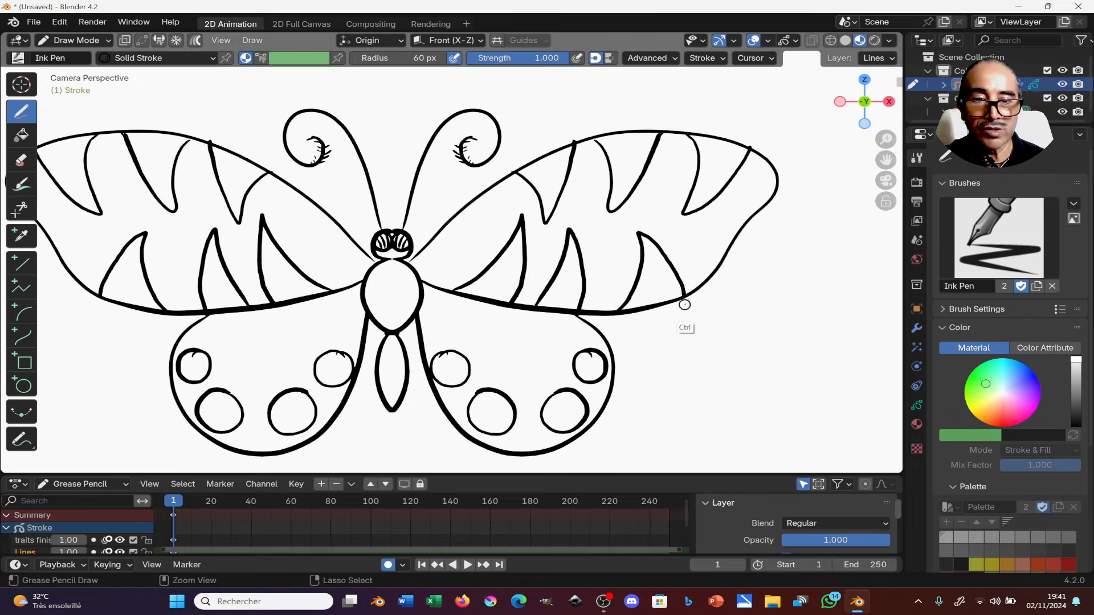
{"action": "left_click", "coordinate": [578, 139], "text": "ctrl"}
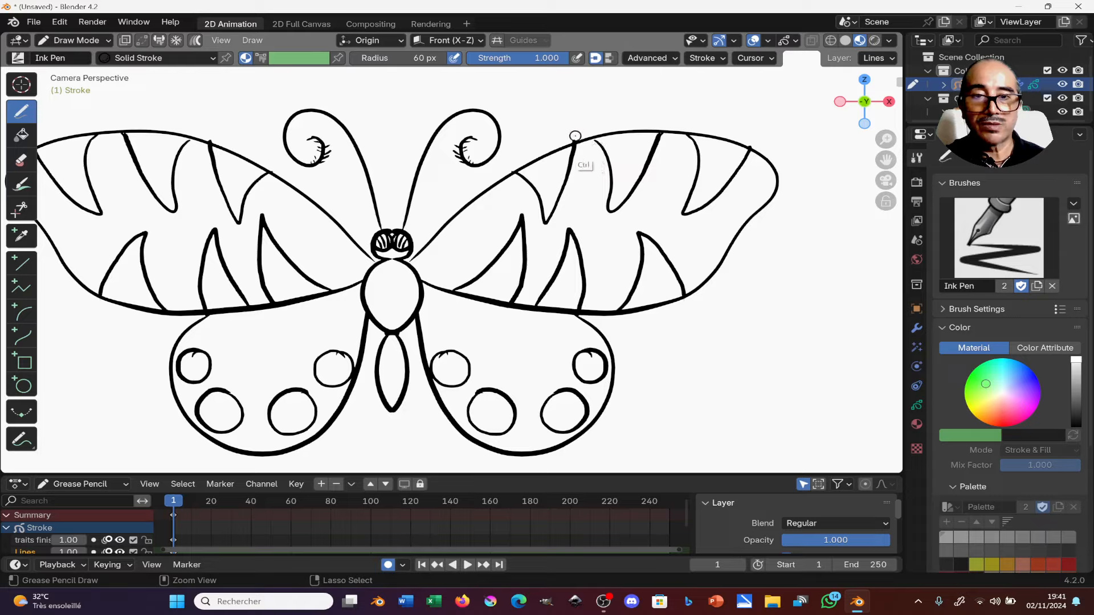
{"action": "mouse_move", "coordinate": [494, 204]}
{"action": "middle_mouse_down", "text": "ctrl"}
{"action": "mouse_move", "coordinate": [490, 217]}
{"action": "mouse_move", "coordinate": [616, 142]}
{"action": "mouse_move", "coordinate": [405, 246]}
{"action": "middle_mouse_up", "text": "ctrl"}
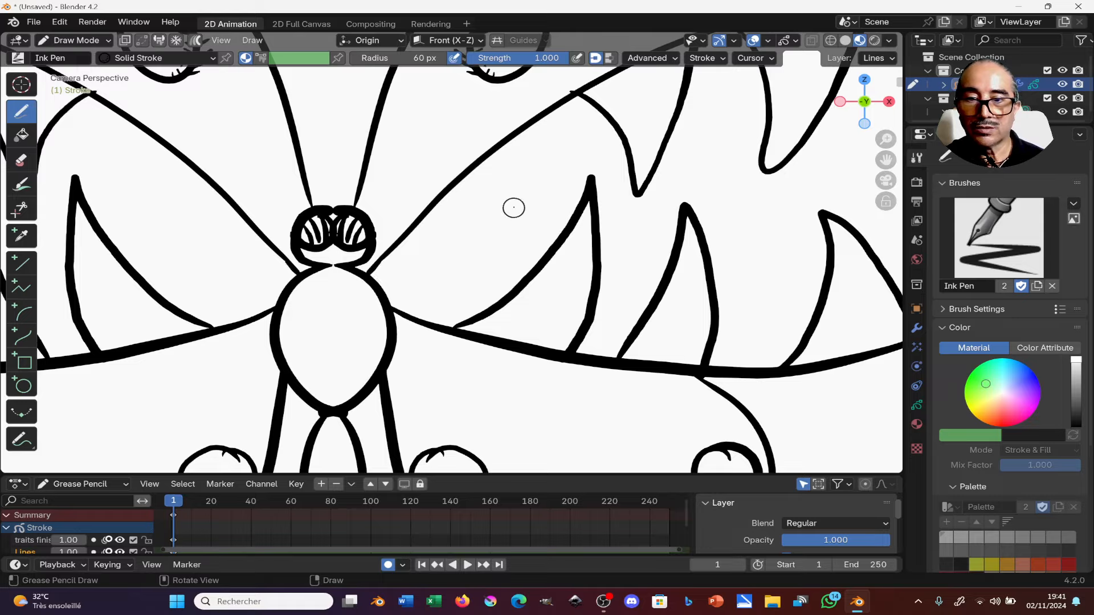
{"action": "mouse_move", "coordinate": [506, 208]}
{"action": "middle_mouse_down", "text": "ctrl"}
{"action": "mouse_move", "coordinate": [428, 281]}
{"action": "mouse_move", "coordinate": [443, 276]}
{"action": "mouse_move", "coordinate": [468, 203]}
{"action": "middle_mouse_up", "text": "ctrl"}
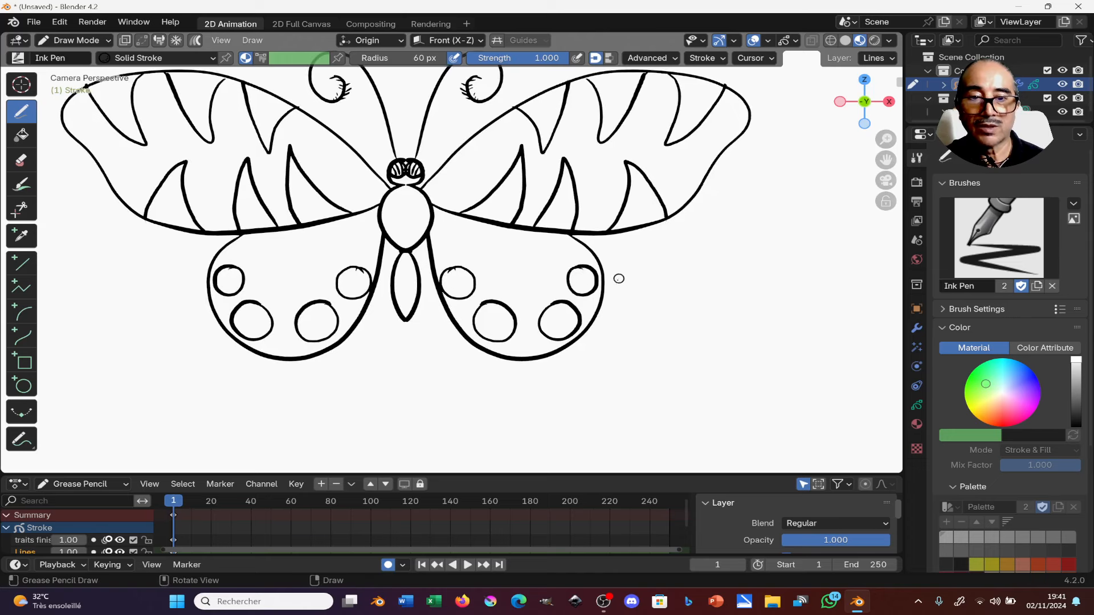
{"action": "left_click", "coordinate": [865, 57]}
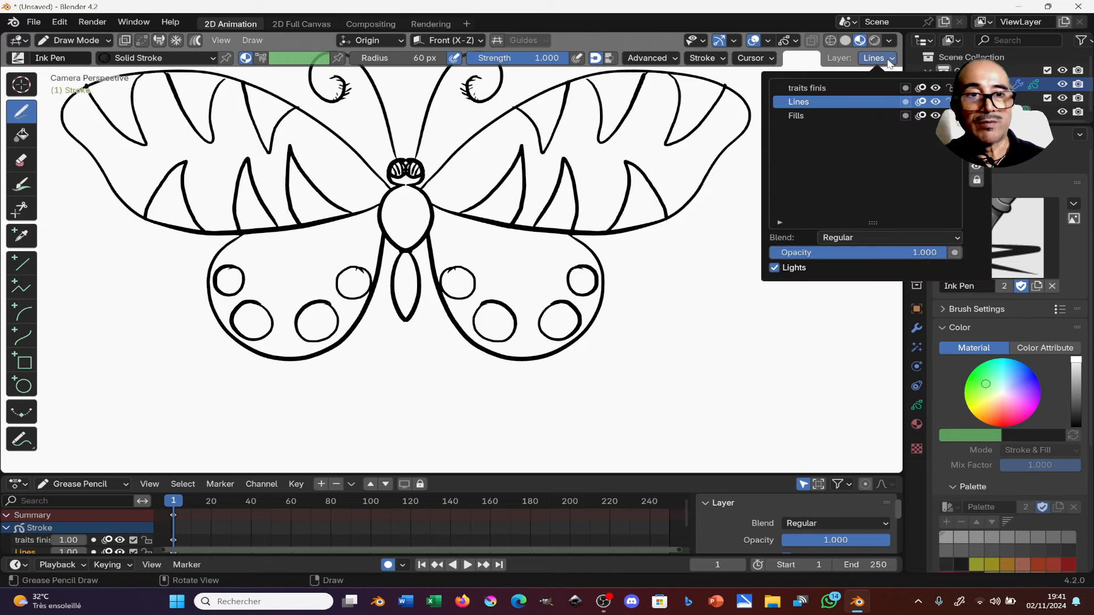
{"action": "left_click", "coordinate": [805, 118]}
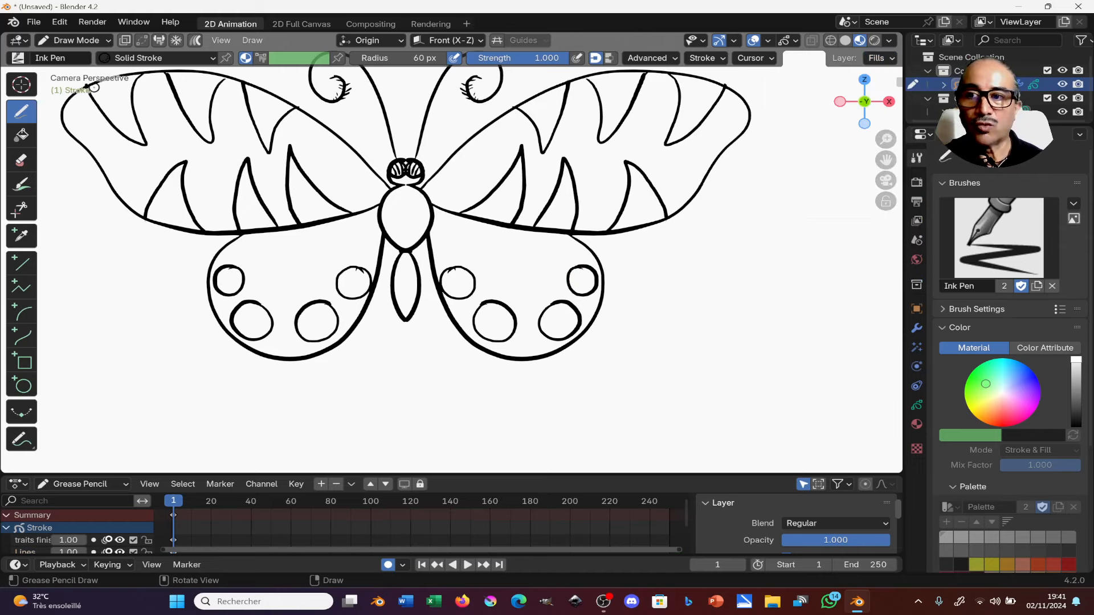
Activate the Fill tool and choose the Solid Fill material for it.
{"action": "left_click", "coordinate": [11, 59]}
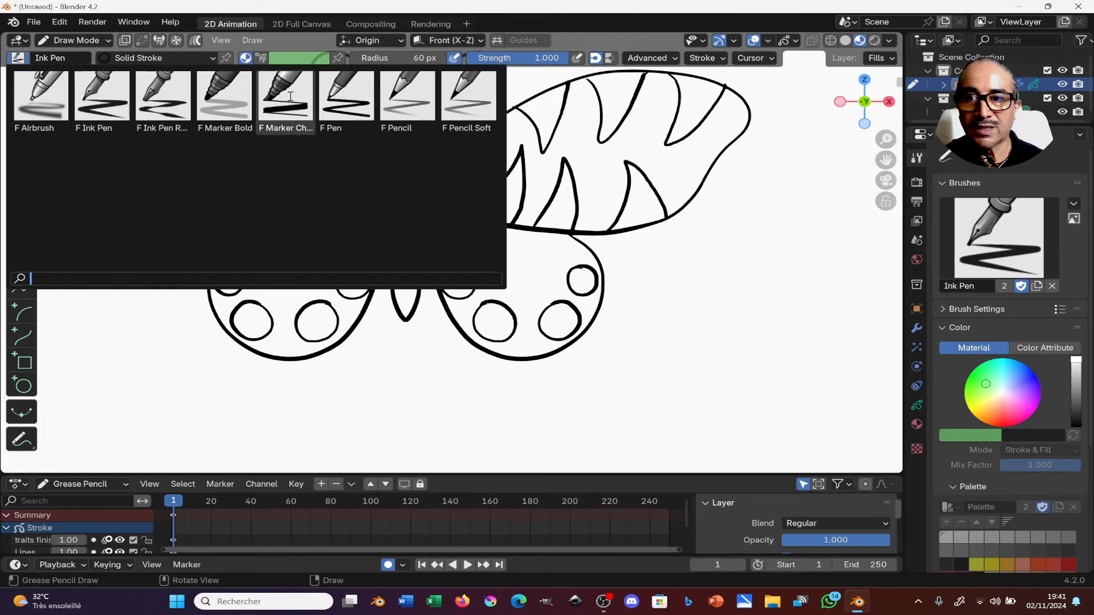
{"action": "left_click", "coordinate": [174, 360]}
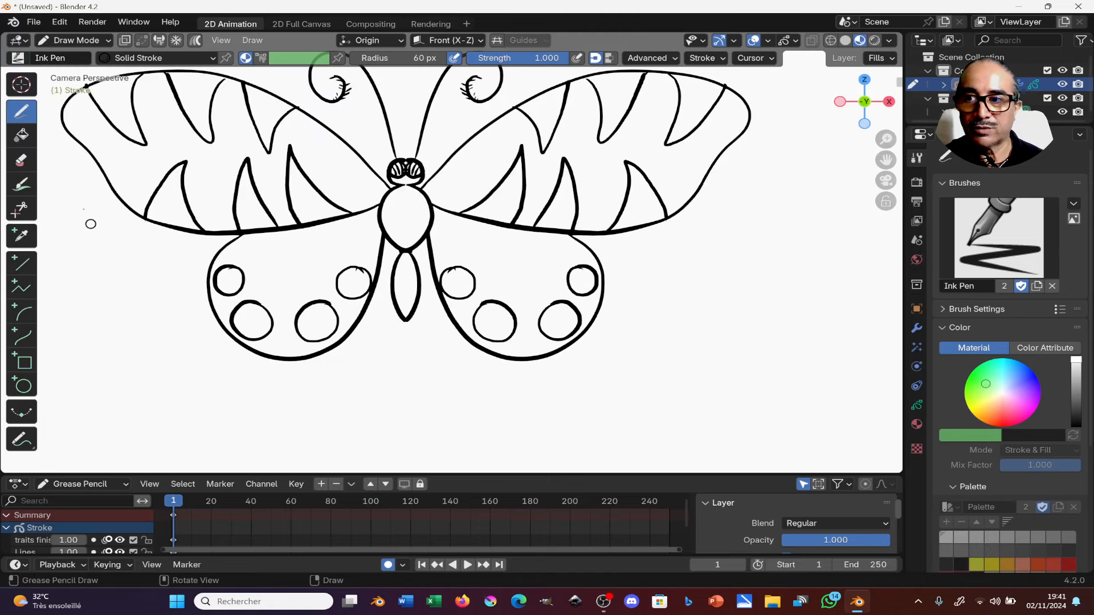
{"action": "left_click", "coordinate": [21, 137]}
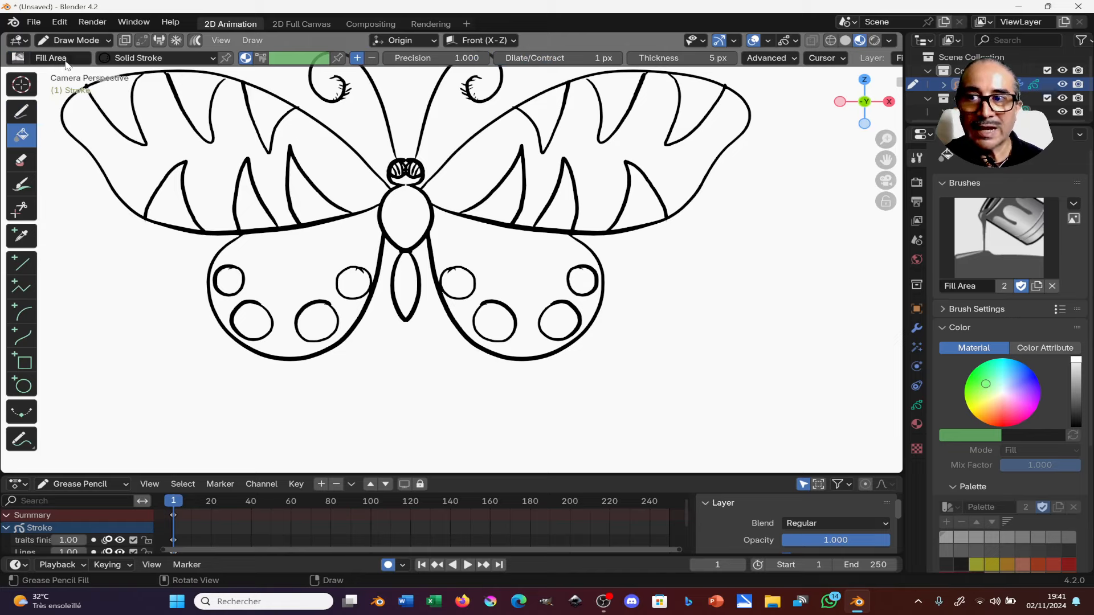
{"action": "left_click", "coordinate": [129, 60]}
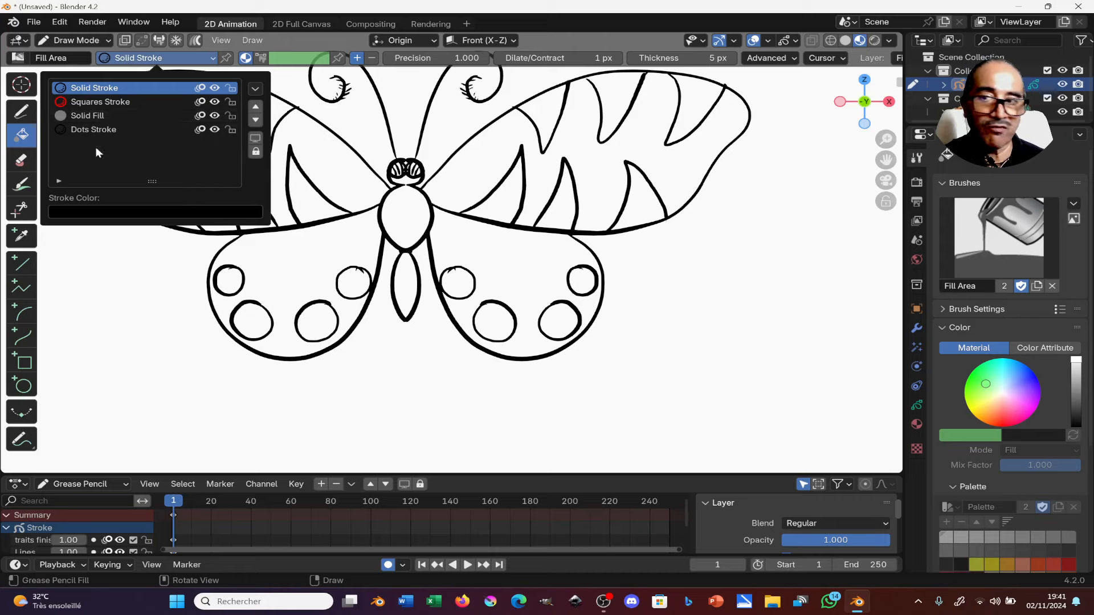
{"action": "left_click", "coordinate": [80, 118]}
{"action": "left_click", "coordinate": [80, 89]}
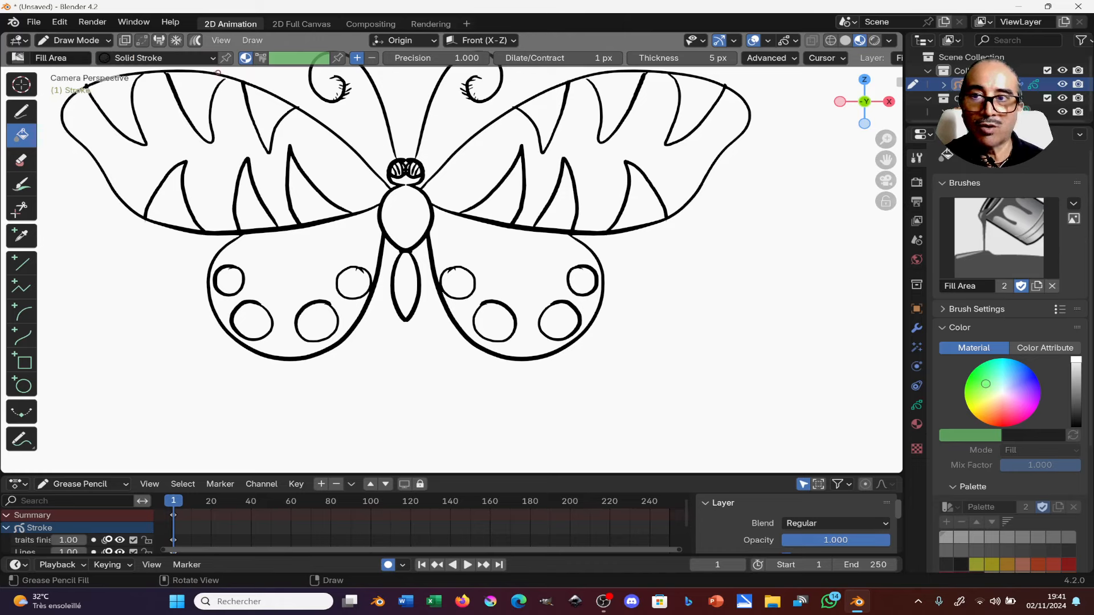
{"action": "left_click", "coordinate": [142, 58]}
{"action": "left_click", "coordinate": [88, 117]}
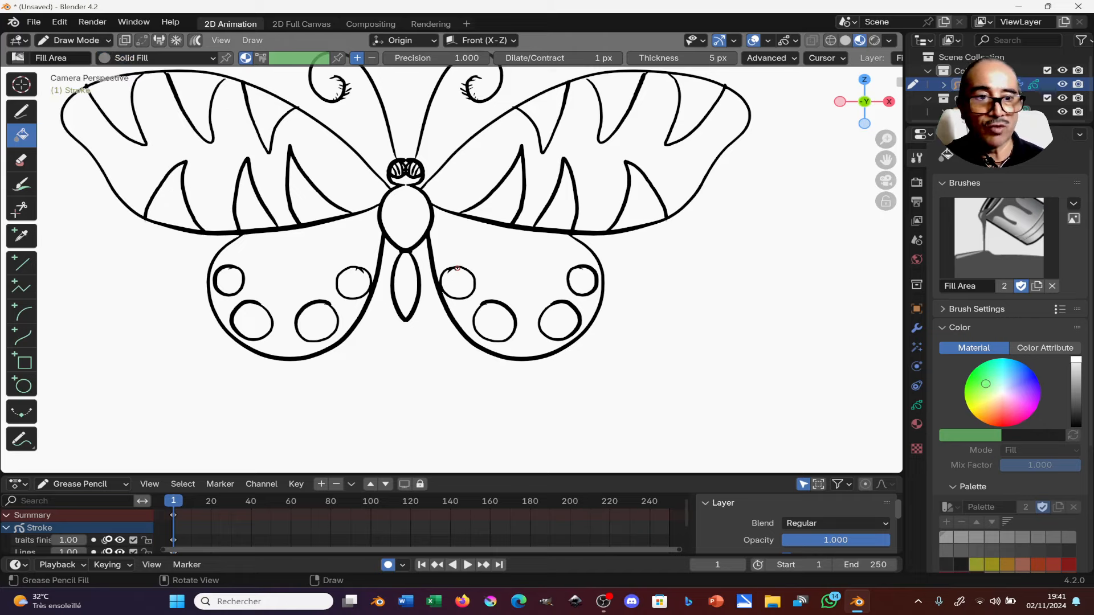
Try the grey Solid Fill on the lower wings, the main area of the upper wings and the lower-wing spots.
{"action": "left_click", "coordinate": [516, 269]}
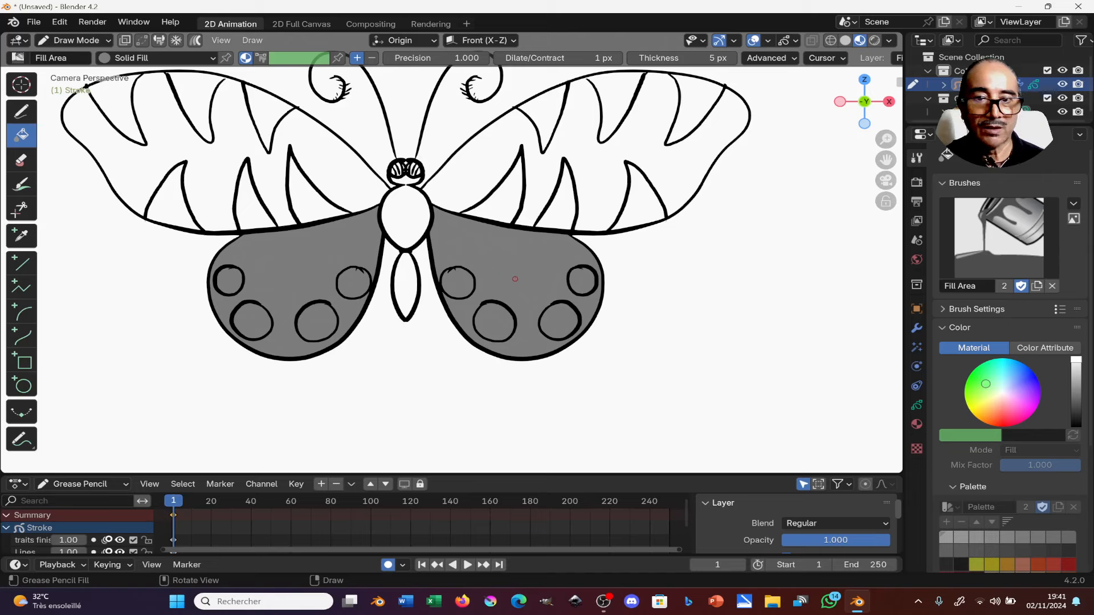
{"action": "key", "text": "ctrl+z"}
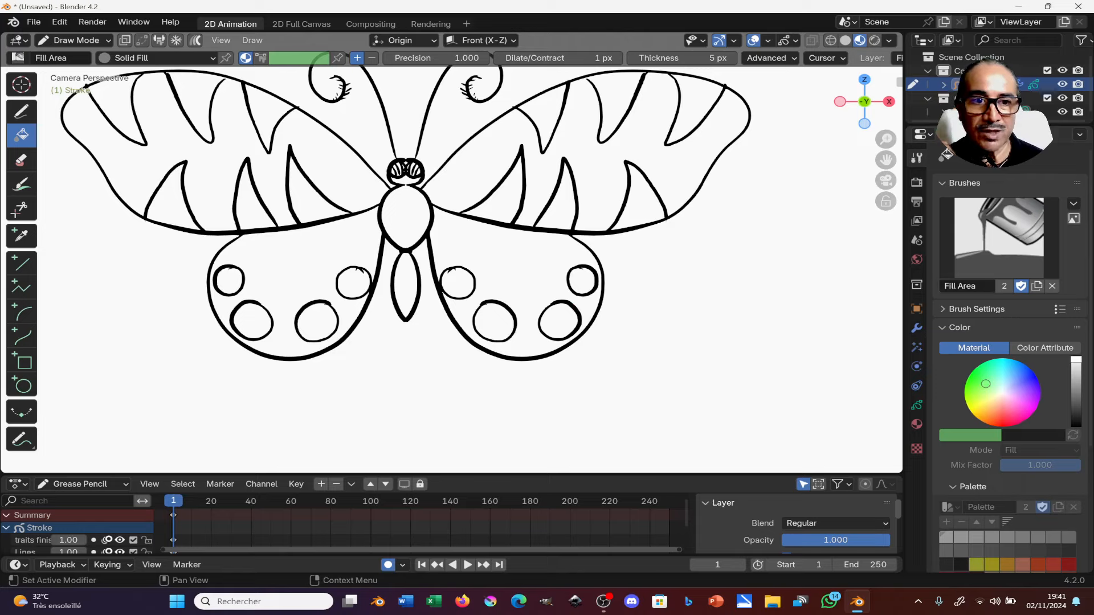
{"action": "scroll", "coordinate": [1002, 342], "scroll_direction": "down", "scroll_amount": 3}
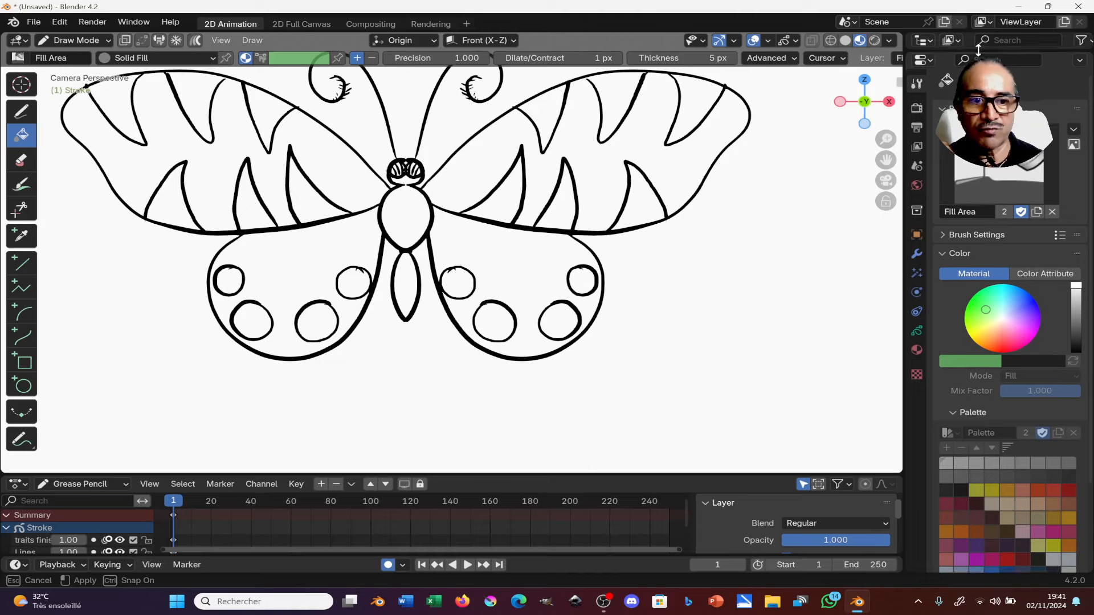
{"action": "left_click", "coordinate": [593, 165]}
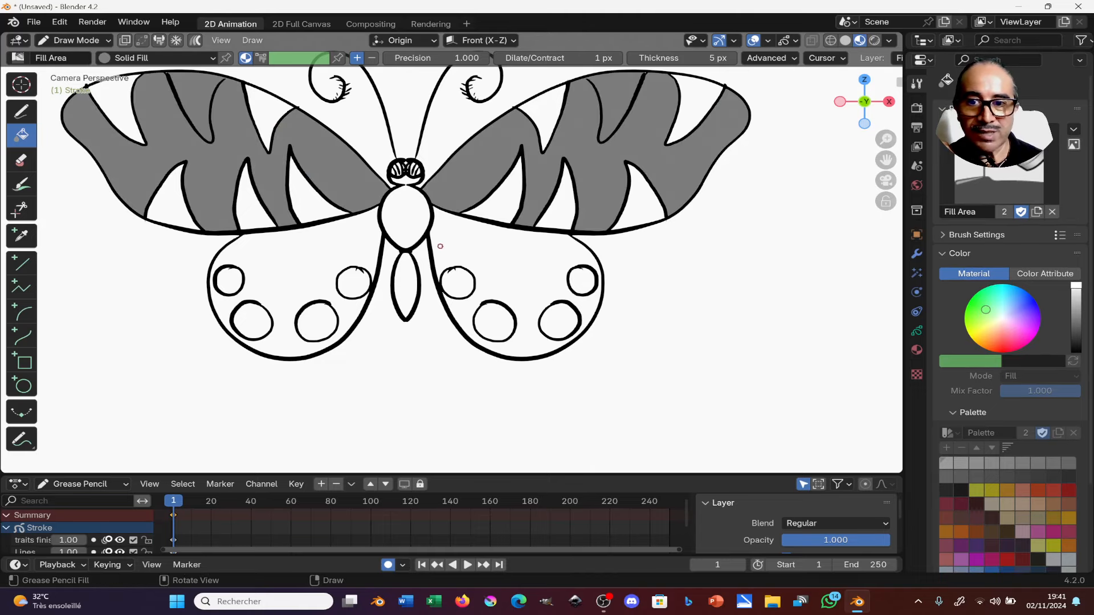
{"action": "left_click", "coordinate": [356, 283]}
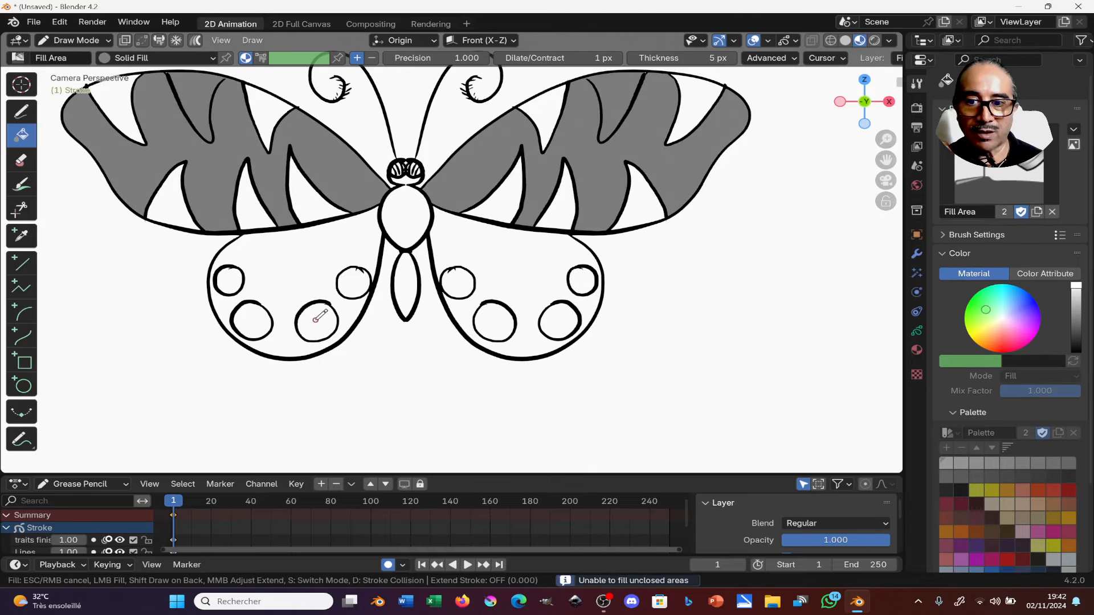
{"action": "left_click", "coordinate": [464, 282]}
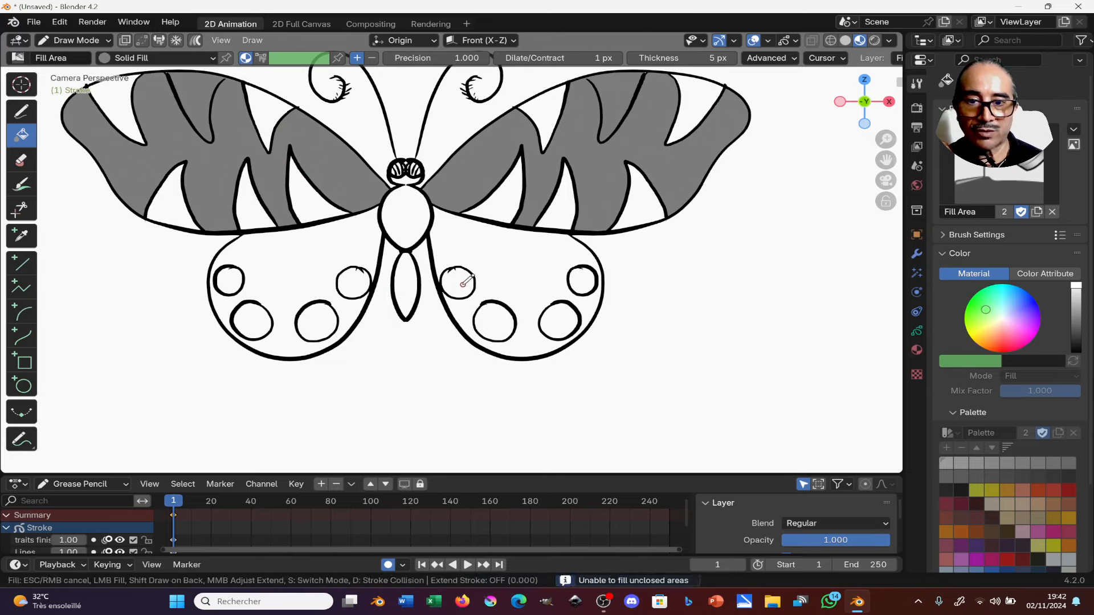
{"action": "left_click", "coordinate": [499, 317]}
{"action": "left_click", "coordinate": [550, 323]}
{"action": "left_click", "coordinate": [581, 280]}
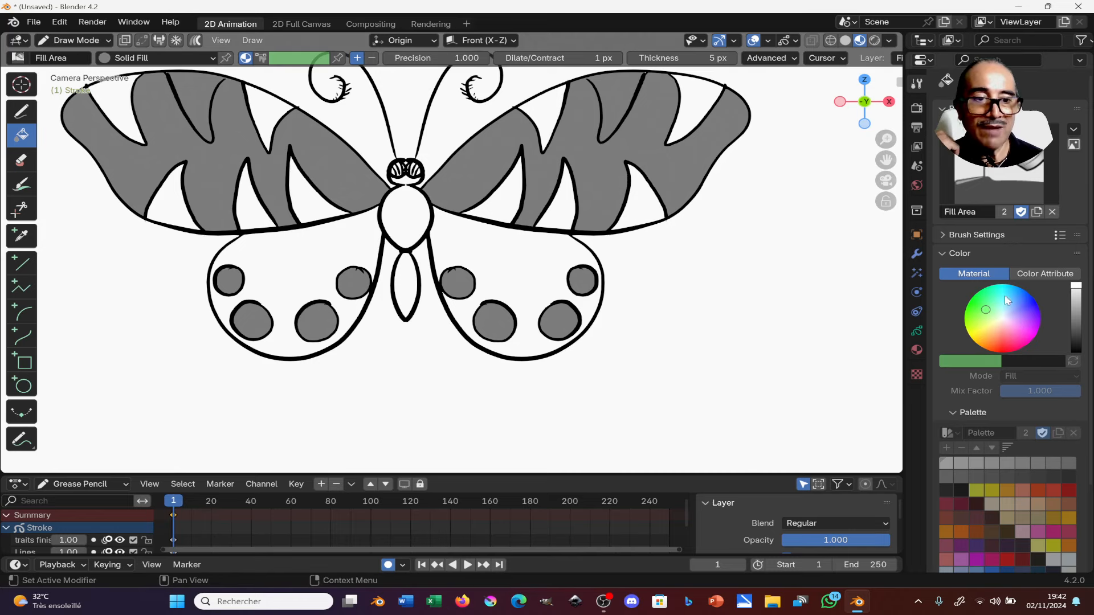
Set the fill base color of the Solid Fill material to a bright green.
{"action": "left_click", "coordinate": [944, 253]}
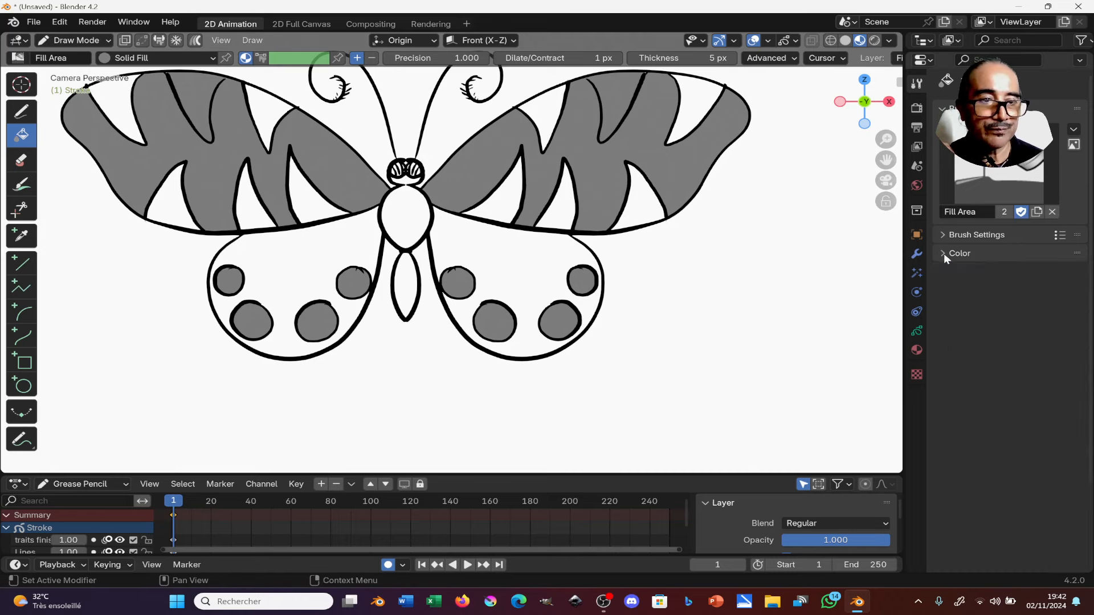
{"action": "left_click", "coordinate": [916, 351]}
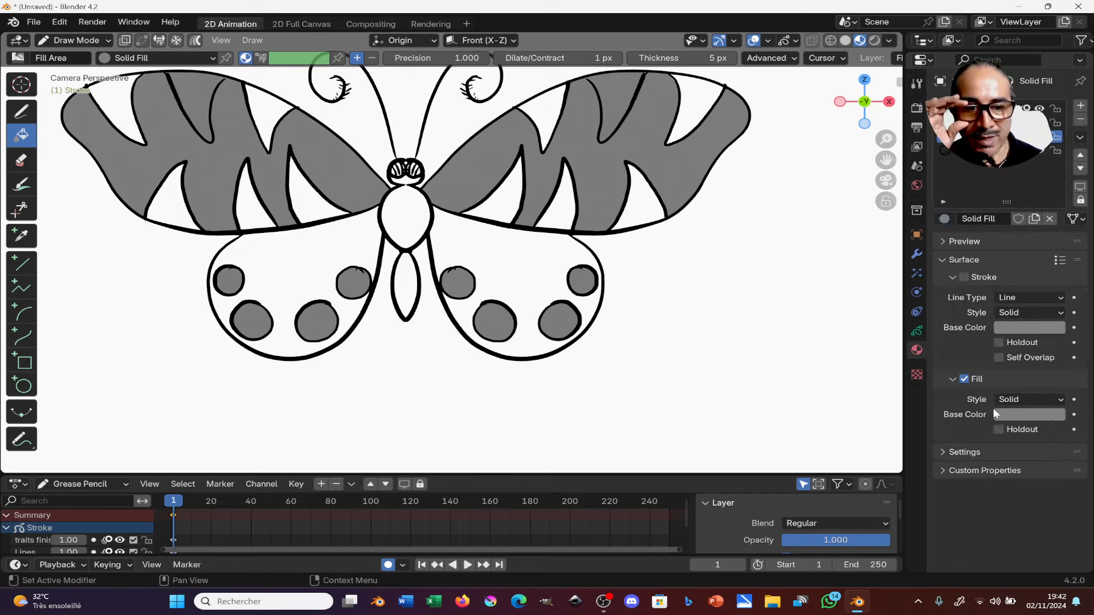
{"action": "left_click", "coordinate": [1007, 416]}
{"action": "scroll", "coordinate": [954, 260], "scroll_direction": "up", "scroll_amount": 5}
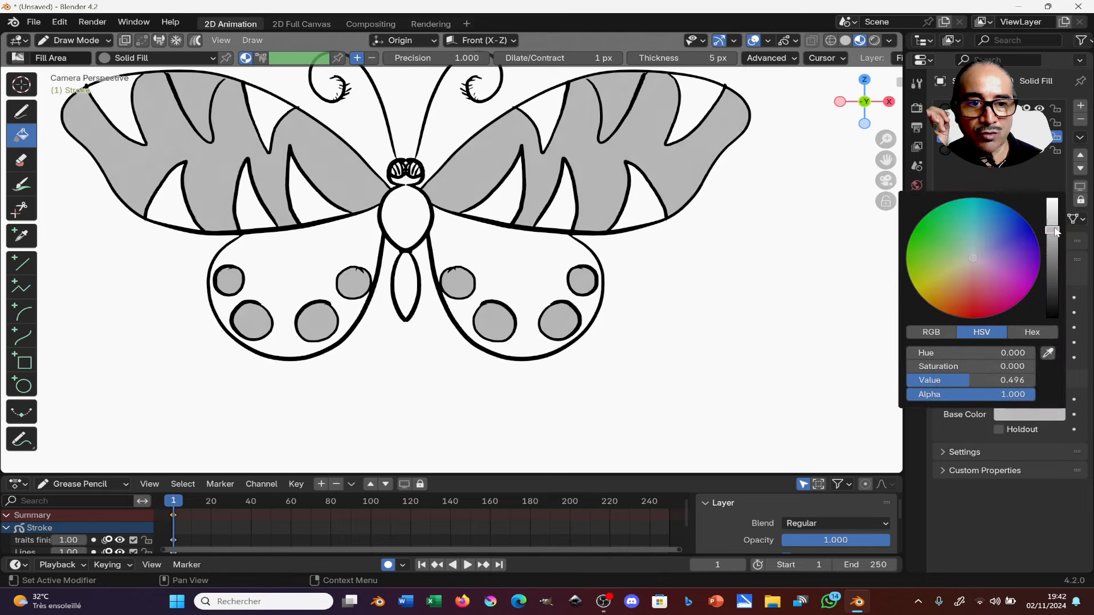
{"action": "left_click_drag", "start_coordinate": [954, 260], "coordinate": [930, 231]}
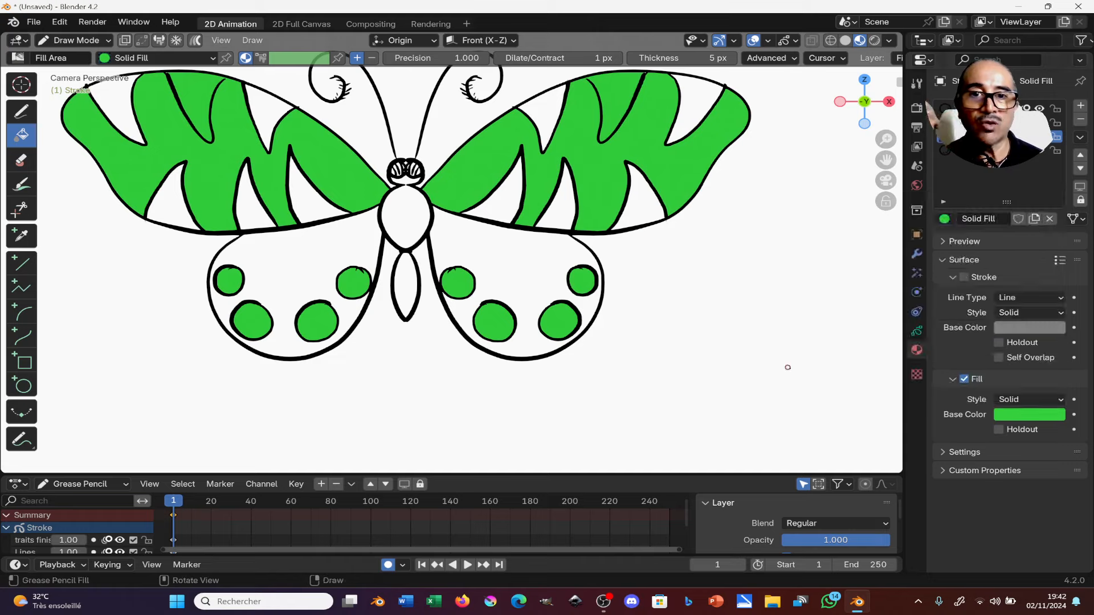
Undo the green material color and the fills in the spots and upper wings.
{"action": "key", "text": "ctrl+z"}
{"action": "key", "text": "ctrl+z"}
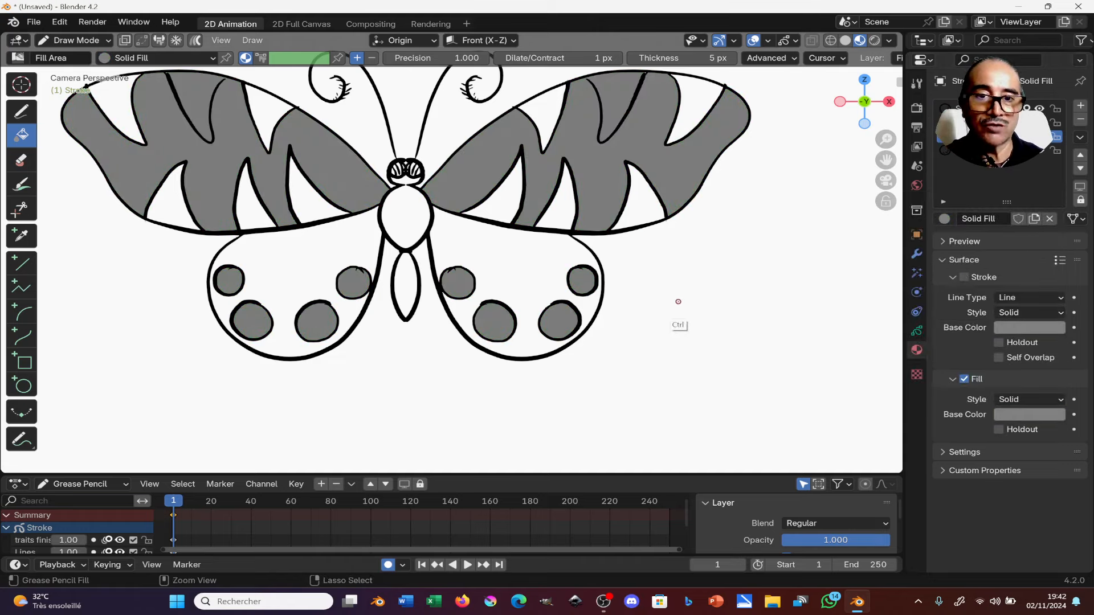
{"action": "key", "text": "ctrl+z"}
{"action": "key", "text": "ctrl+z"}
{"action": "key", "text": "ctrl+z"}
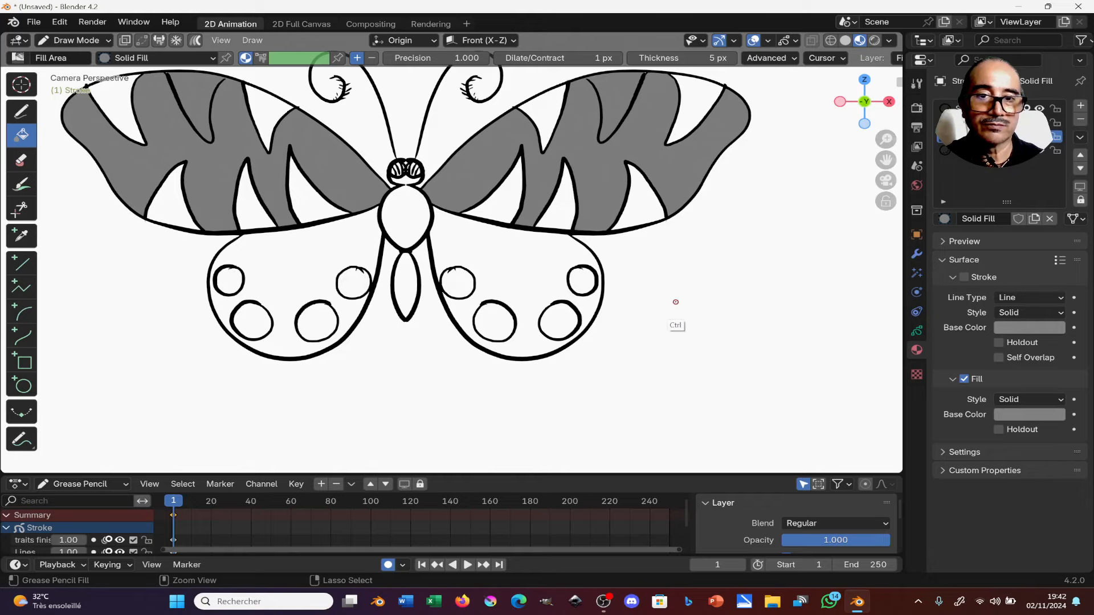
{"action": "key", "text": "ctrl+z"}
{"action": "middle_click_drag", "start_coordinate": [599, 339], "coordinate": [613, 385], "text": "shift"}
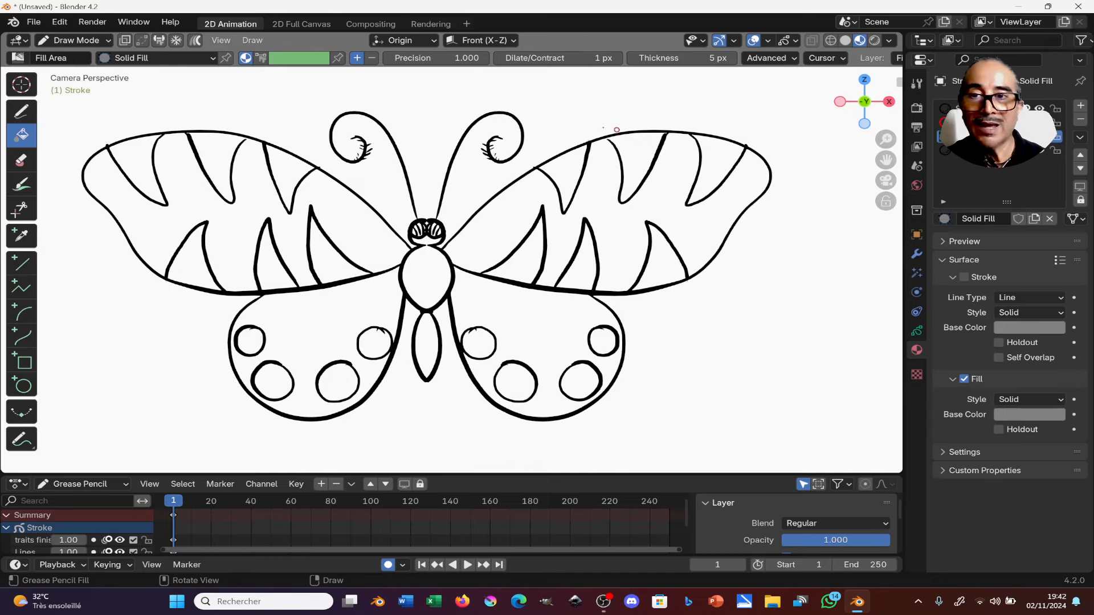
Switch the Fill tool's paint mode to Color Attribute and pick a pink fill color.
{"action": "left_click", "coordinate": [261, 58]}
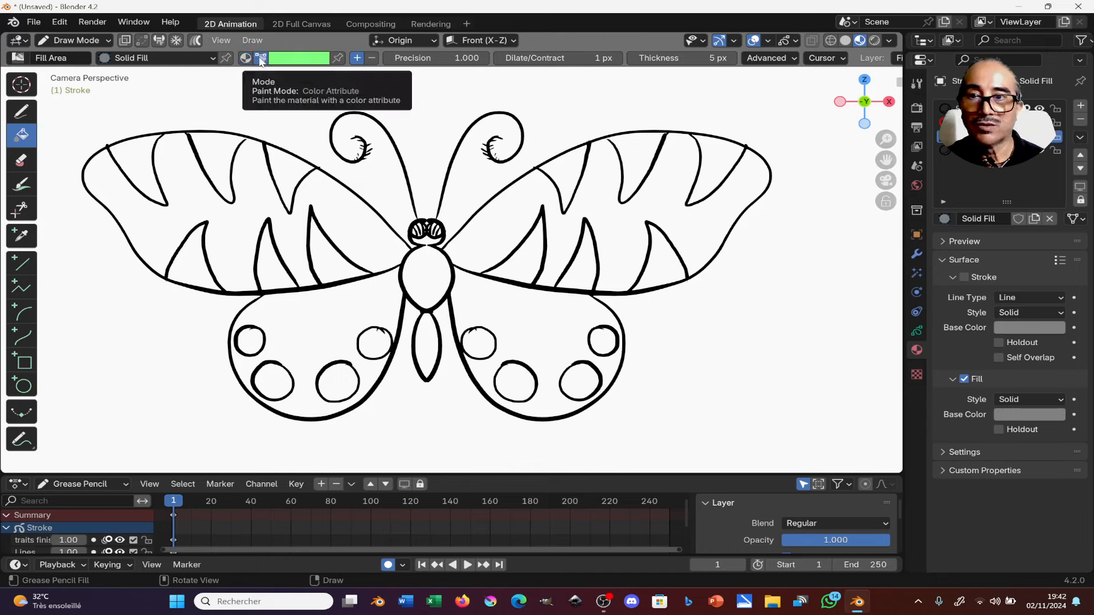
{"action": "left_click", "coordinate": [292, 58]}
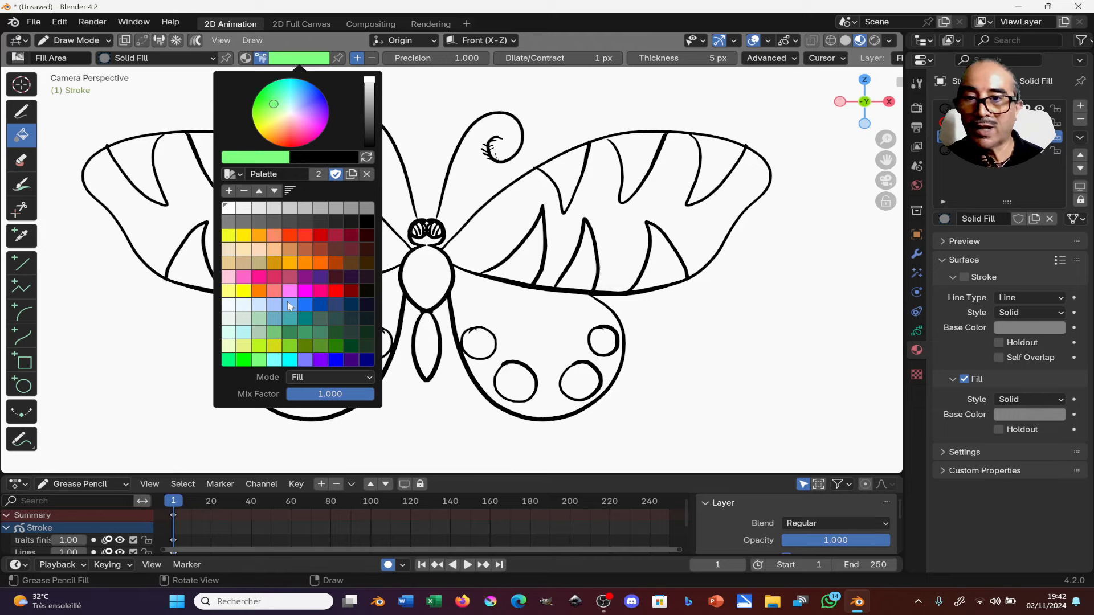
{"action": "mouse_move", "coordinate": [279, 126]}
{"action": "left_mouse_down"}
{"action": "mouse_move", "coordinate": [295, 121]}
{"action": "mouse_move", "coordinate": [284, 110]}
{"action": "mouse_move", "coordinate": [294, 132]}
{"action": "left_mouse_up"}
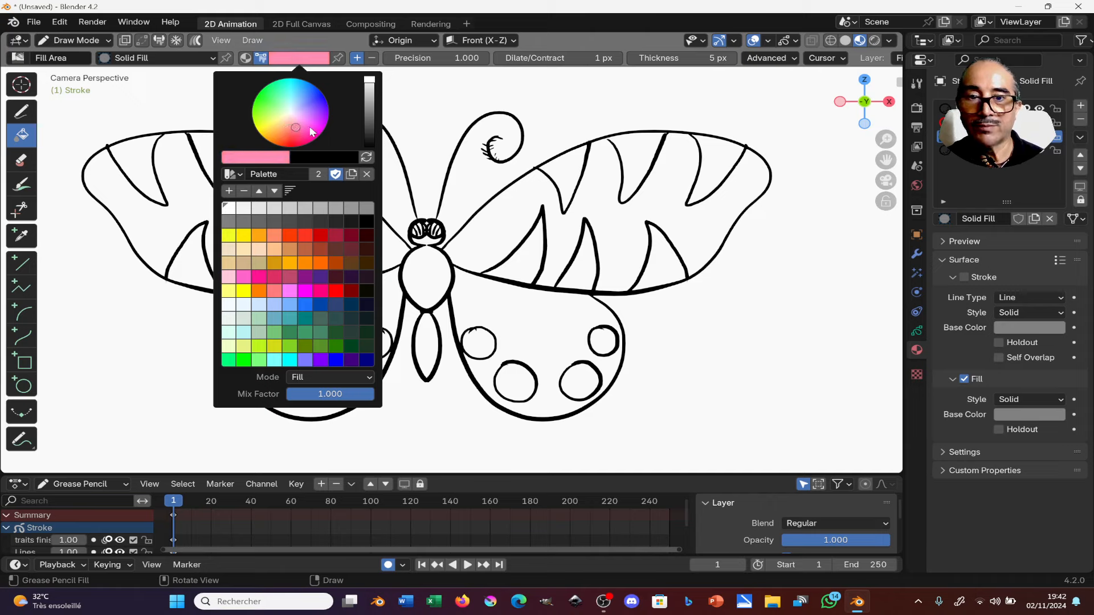
Try the pink fill on the main area of the upper wings and undo it.
{"action": "left_click", "coordinate": [569, 217]}
{"action": "middle_click_drag", "start_coordinate": [604, 181], "coordinate": [563, 158], "text": "ctrl"}
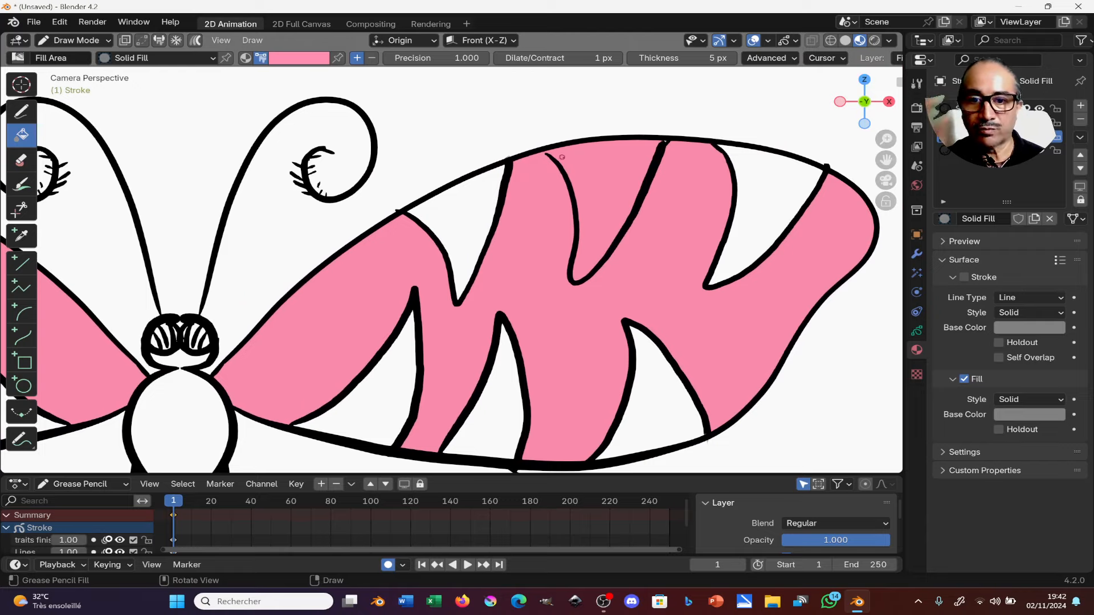
{"action": "key", "text": "ctrl+z"}
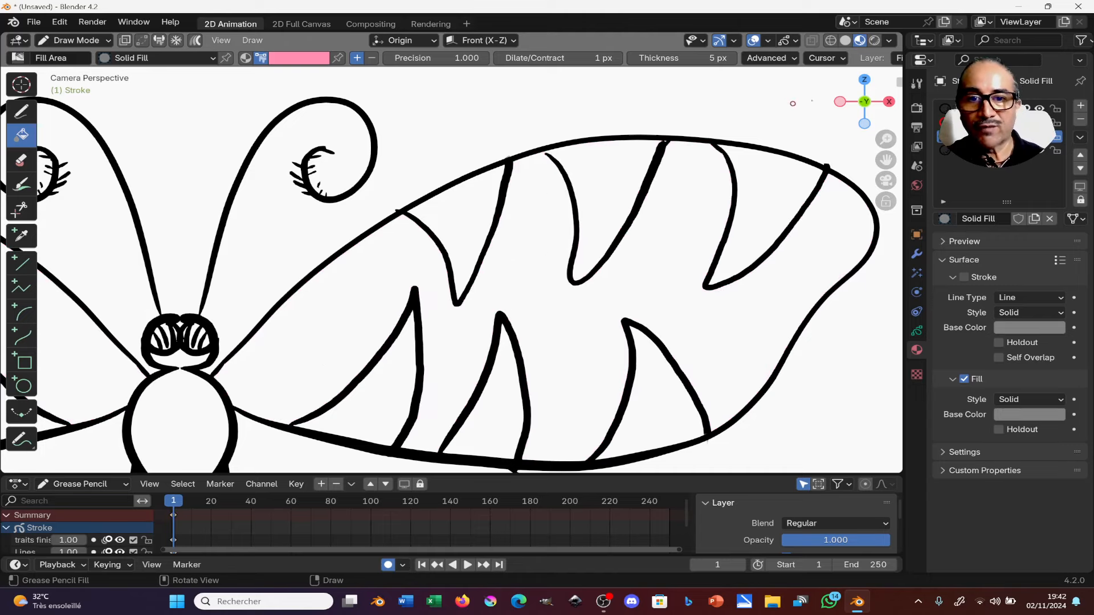
{"action": "scroll", "coordinate": [855, 59], "scroll_direction": "down", "scroll_amount": 2}
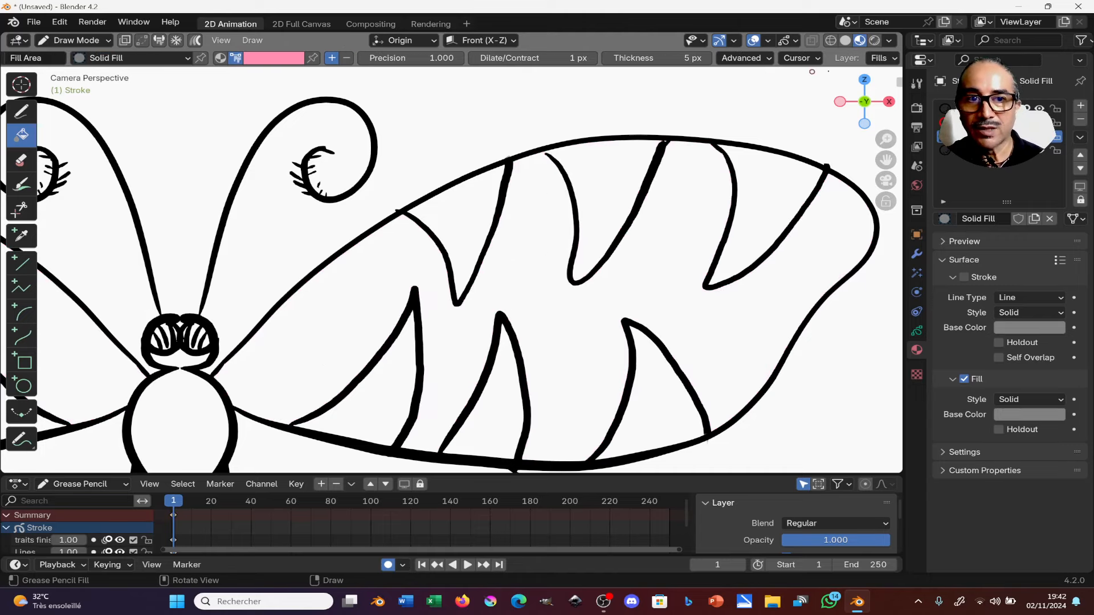
Close the gap in the upper wing's outline with a short boundary stroke and fill the wings' main area pink.
{"action": "left_click", "coordinate": [882, 58]}
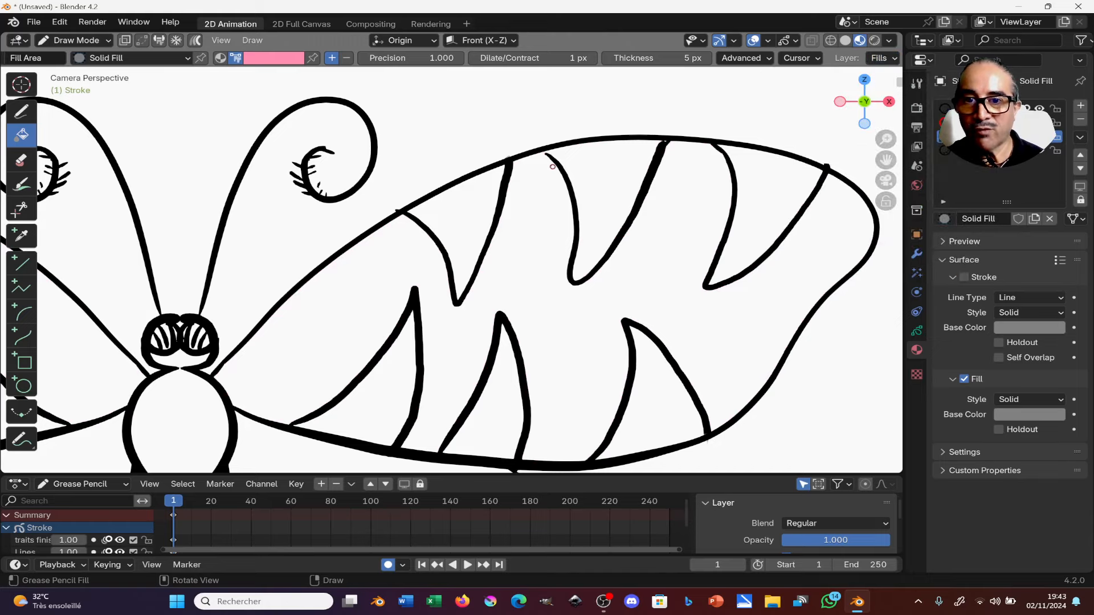
{"action": "mouse_move", "coordinate": [531, 128]}
{"action": "left_mouse_down", "text": "shift"}
{"action": "mouse_move", "coordinate": [580, 88]}
{"action": "mouse_move", "coordinate": [537, 128]}
{"action": "left_mouse_up", "text": "shift"}
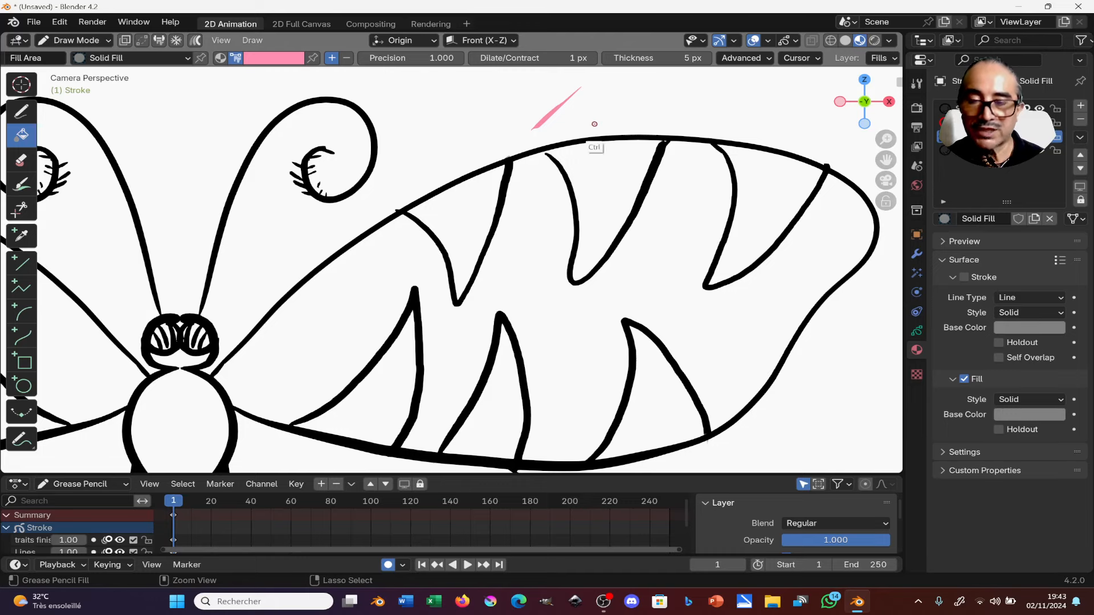
{"action": "key", "text": "ctrl+z"}
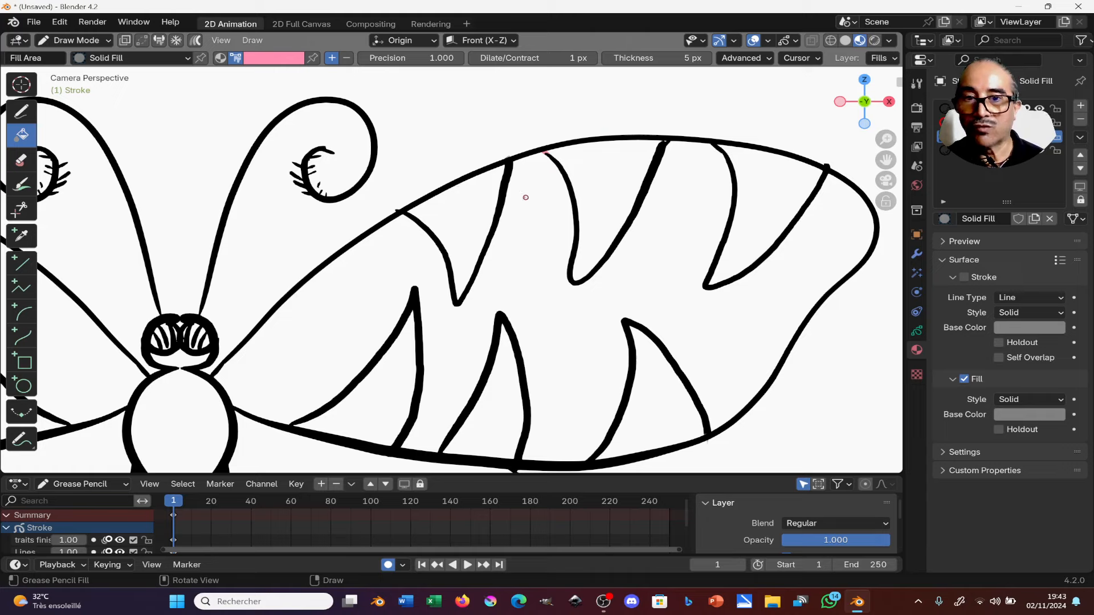
{"action": "left_click", "coordinate": [531, 243]}
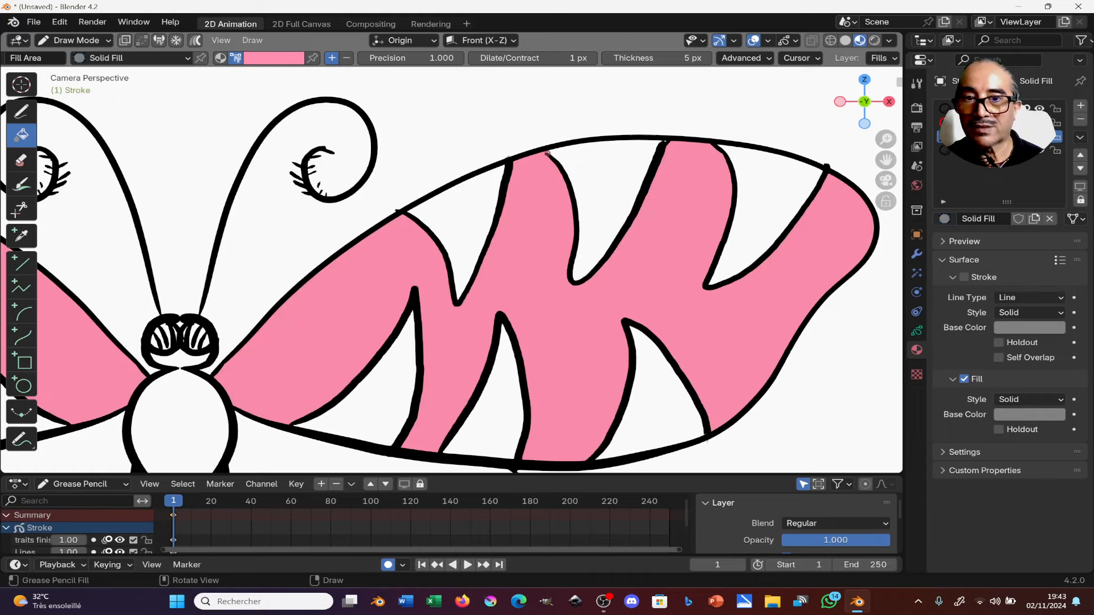
{"action": "scroll", "coordinate": [574, 192], "scroll_direction": "down", "scroll_amount": 5}
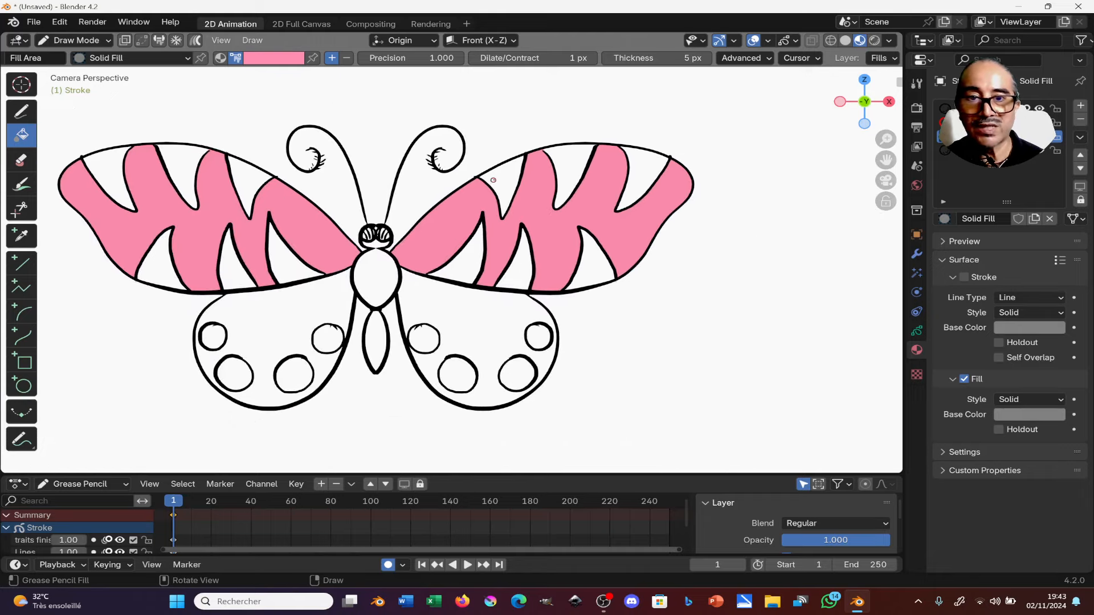
Pick an orange fill color, try it on the lower wings and their inner spots, and undo the fills.
{"action": "left_click", "coordinate": [252, 40]}
{"action": "mouse_move", "coordinate": [296, 114]}
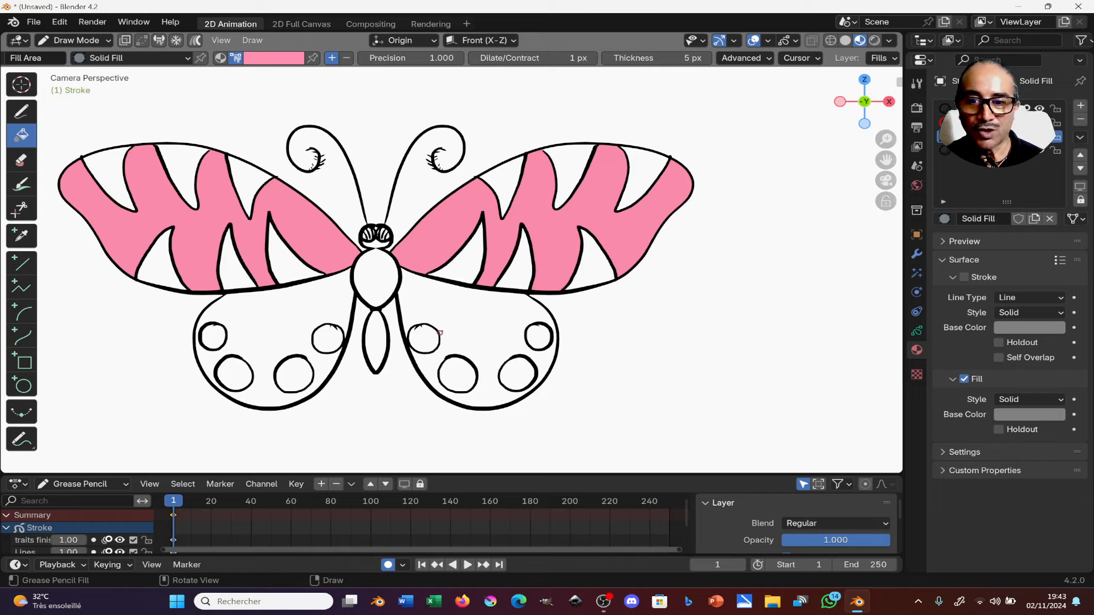
{"action": "left_click", "coordinate": [271, 59]}
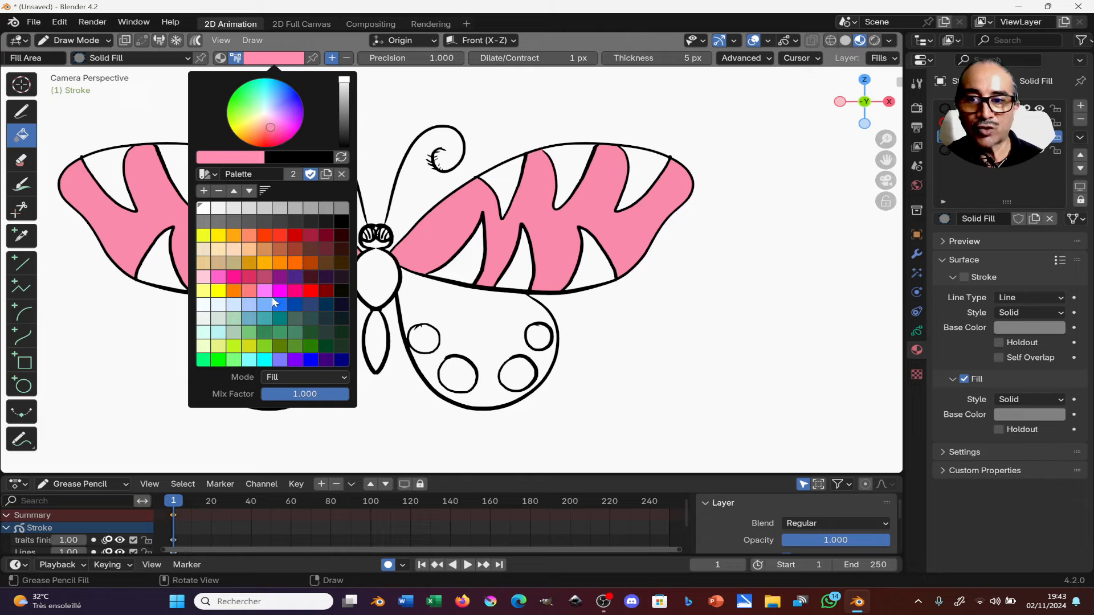
{"action": "left_click", "coordinate": [290, 269]}
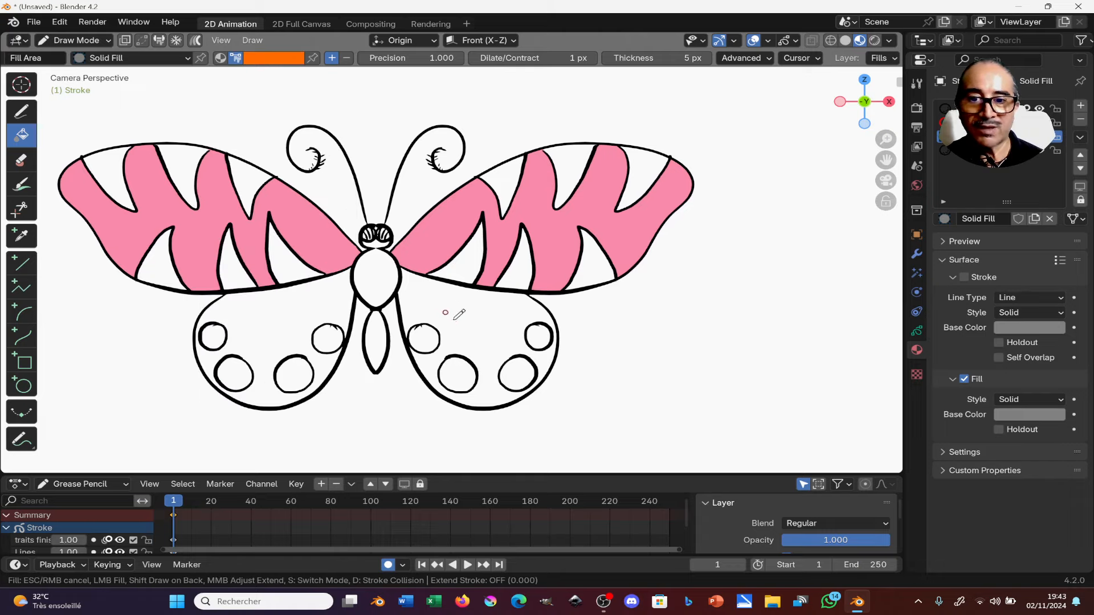
{"action": "left_click", "coordinate": [469, 332]}
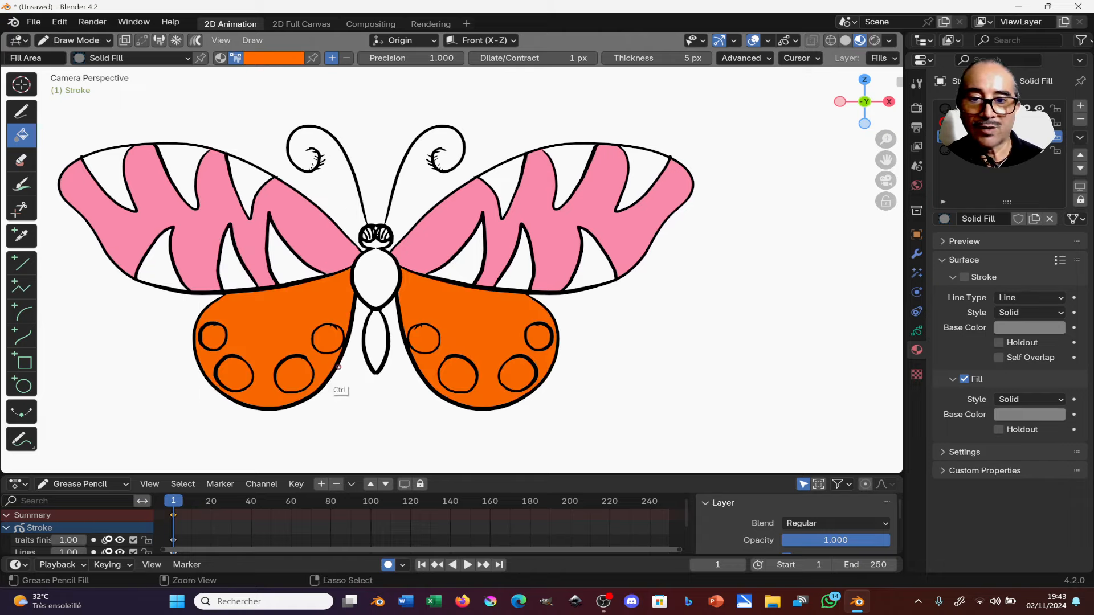
{"action": "scroll", "coordinate": [341, 386], "scroll_direction": "up", "scroll_amount": 3}
{"action": "left_click", "coordinate": [414, 326]}
{"action": "scroll", "coordinate": [407, 302], "scroll_direction": "down", "scroll_amount": 2}
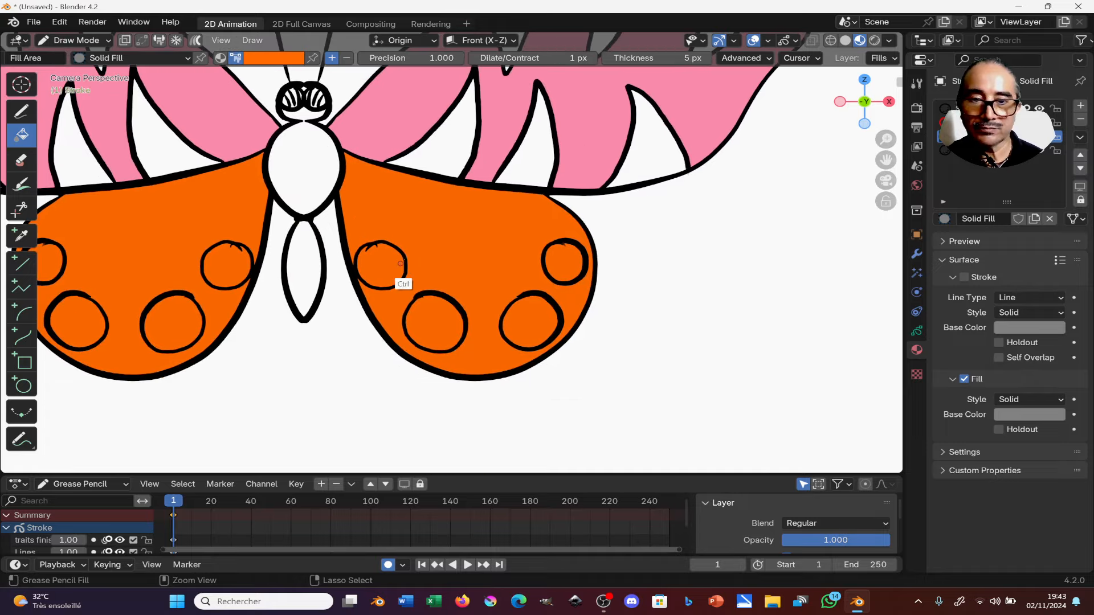
{"action": "scroll", "coordinate": [430, 280], "scroll_direction": "up", "scroll_amount": 3}
{"action": "key", "text": "ctrl+z"}
Try the orange fill again on the lower wings and separately on the inner spots, undoing both.
{"action": "left_click", "coordinate": [882, 58]}
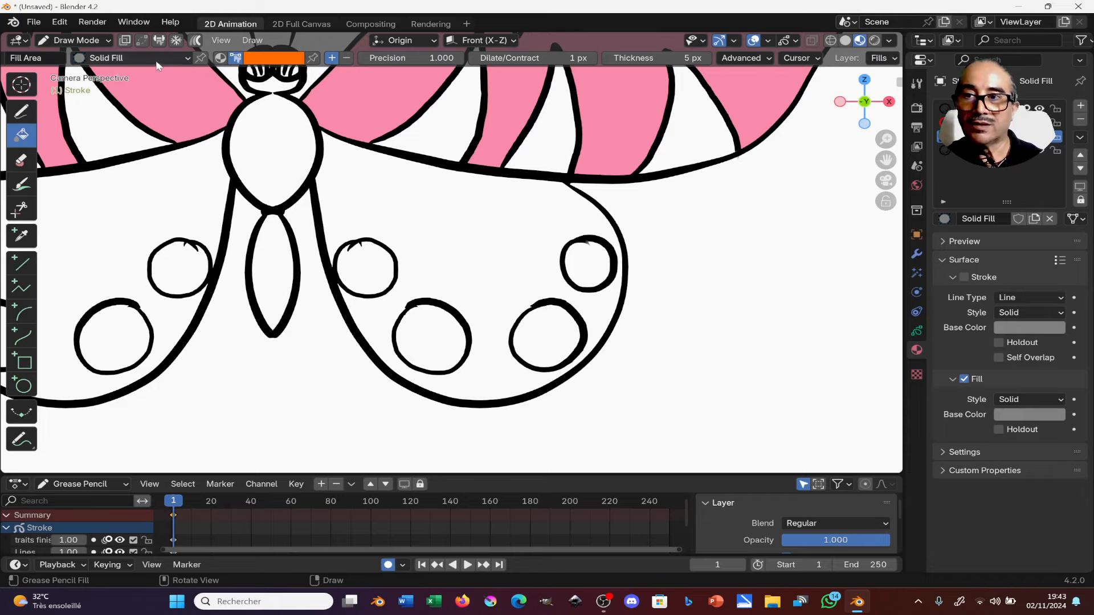
{"action": "left_click", "coordinate": [483, 254]}
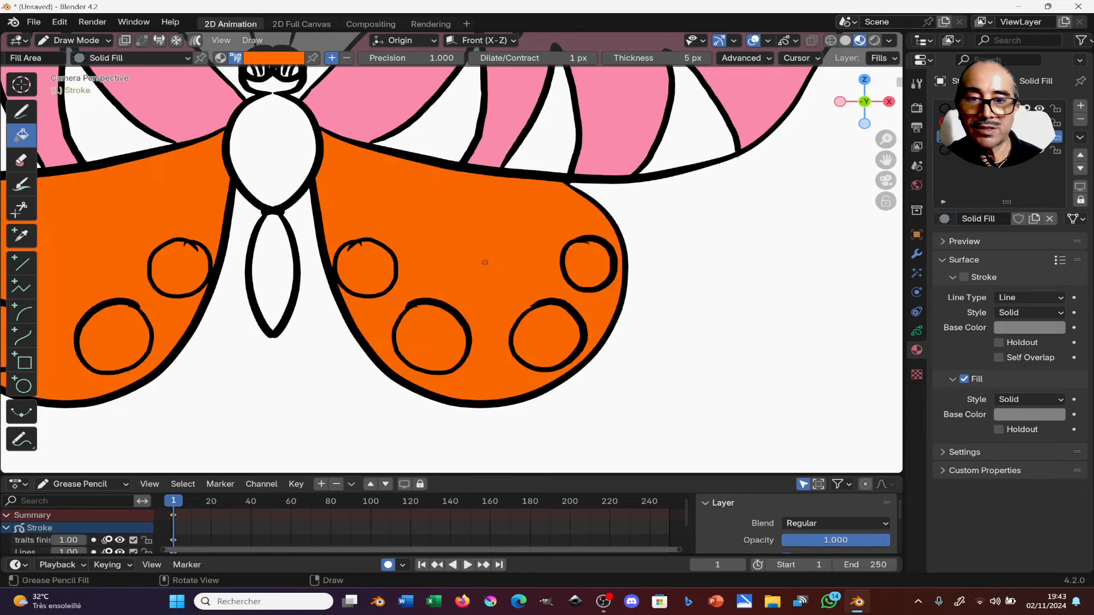
{"action": "middle_click_drag", "start_coordinate": [479, 261], "coordinate": [510, 201], "text": "ctrl"}
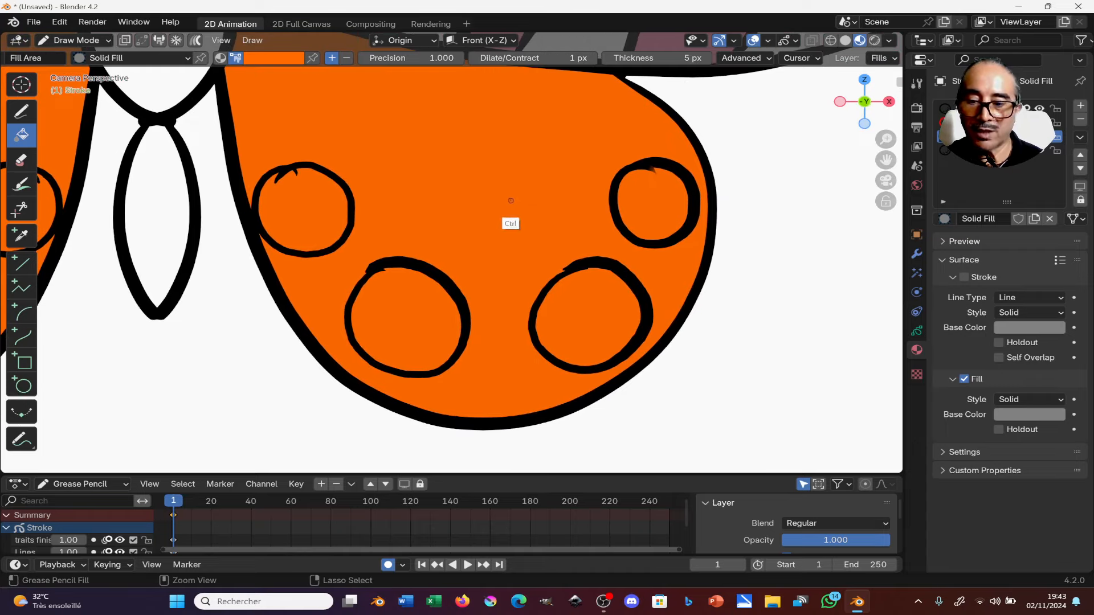
{"action": "key", "text": "ctrl+z"}
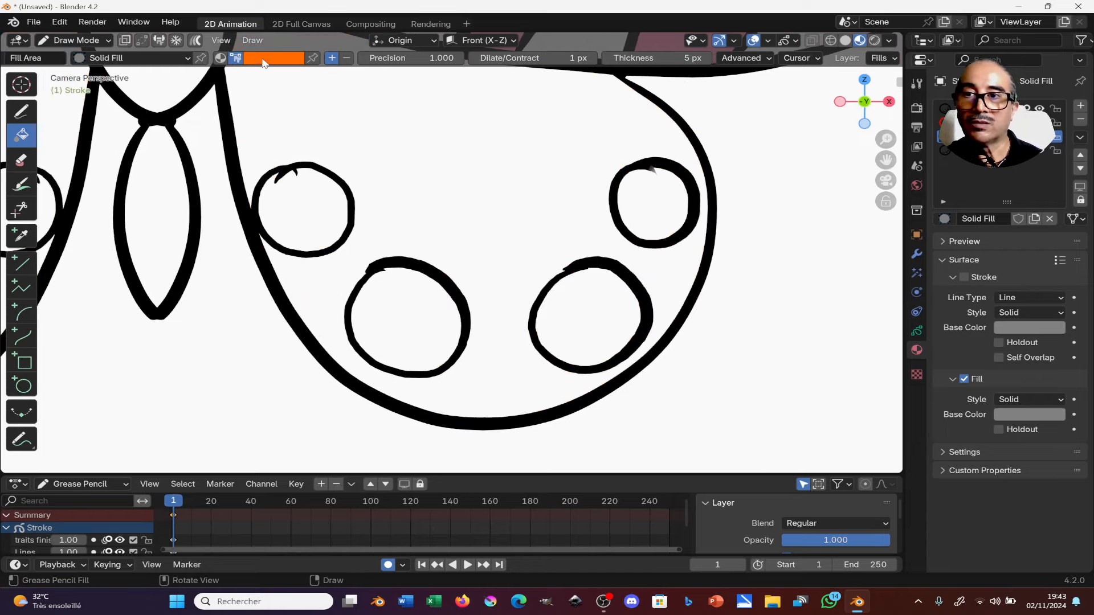
{"action": "left_click", "coordinate": [310, 202]}
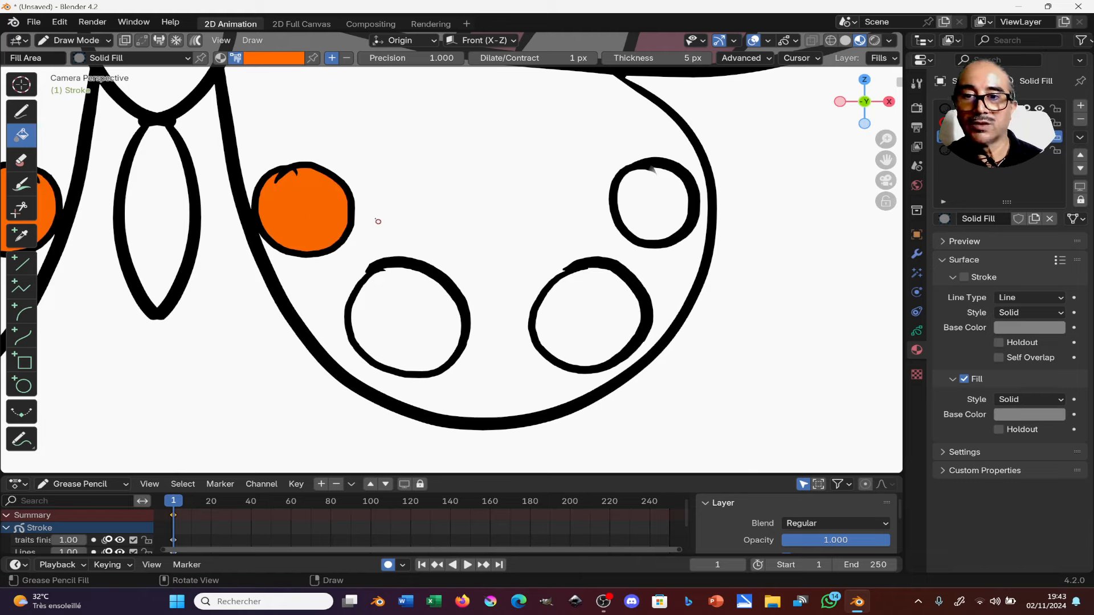
{"action": "key", "text": "ctrl+z"}
Pick a light blue fill color and fill the four round spots of each lower wing.
{"action": "left_click", "coordinate": [273, 58]}
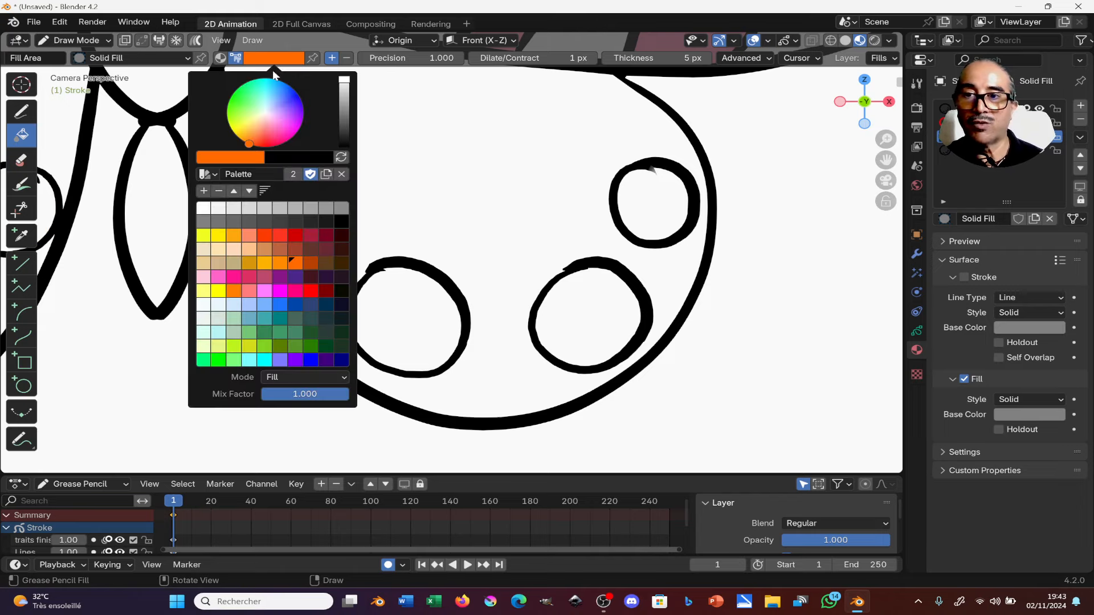
{"action": "left_click", "coordinate": [268, 313]}
{"action": "left_click", "coordinate": [405, 306]}
{"action": "left_click", "coordinate": [342, 206]}
{"action": "left_click", "coordinate": [584, 316]}
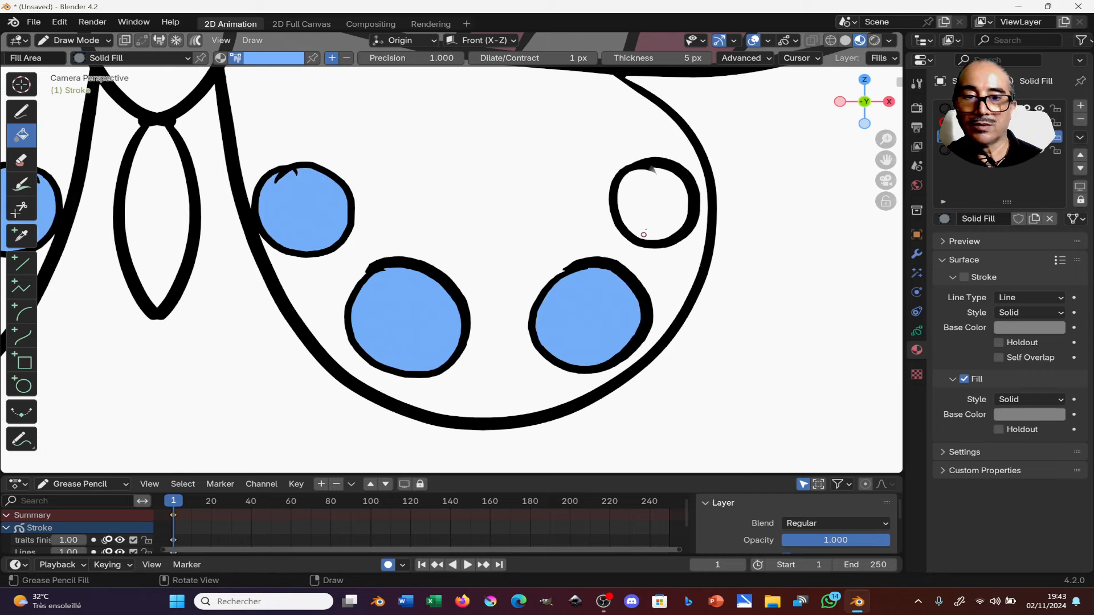
{"action": "left_click", "coordinate": [644, 213]}
Pick a bright yellow fill color and fill the main area of the lower wings.
{"action": "left_click", "coordinate": [274, 58]}
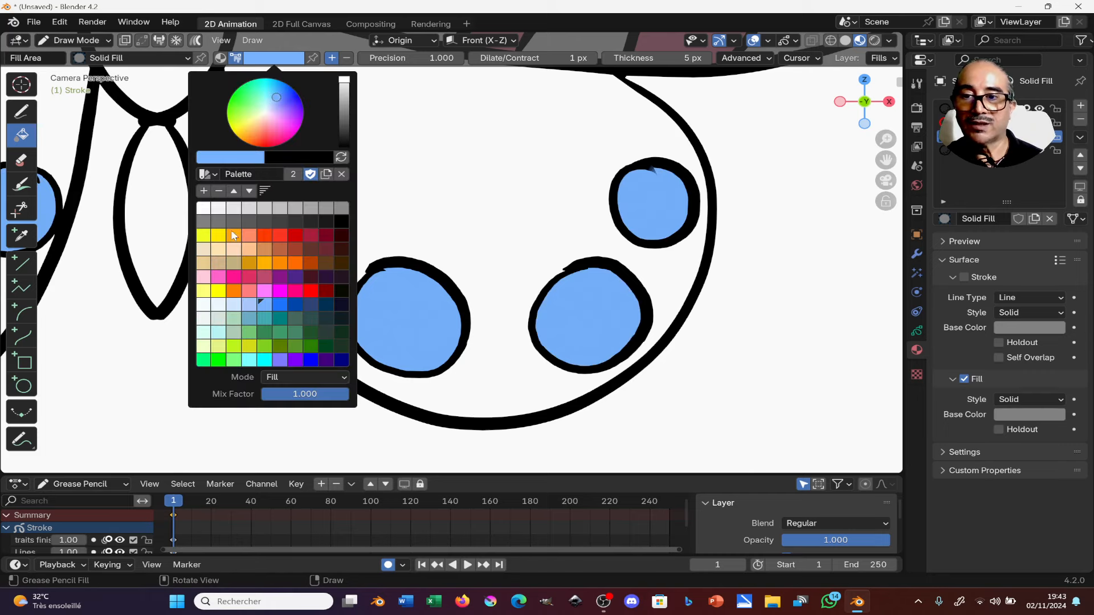
{"action": "left_click", "coordinate": [217, 242]}
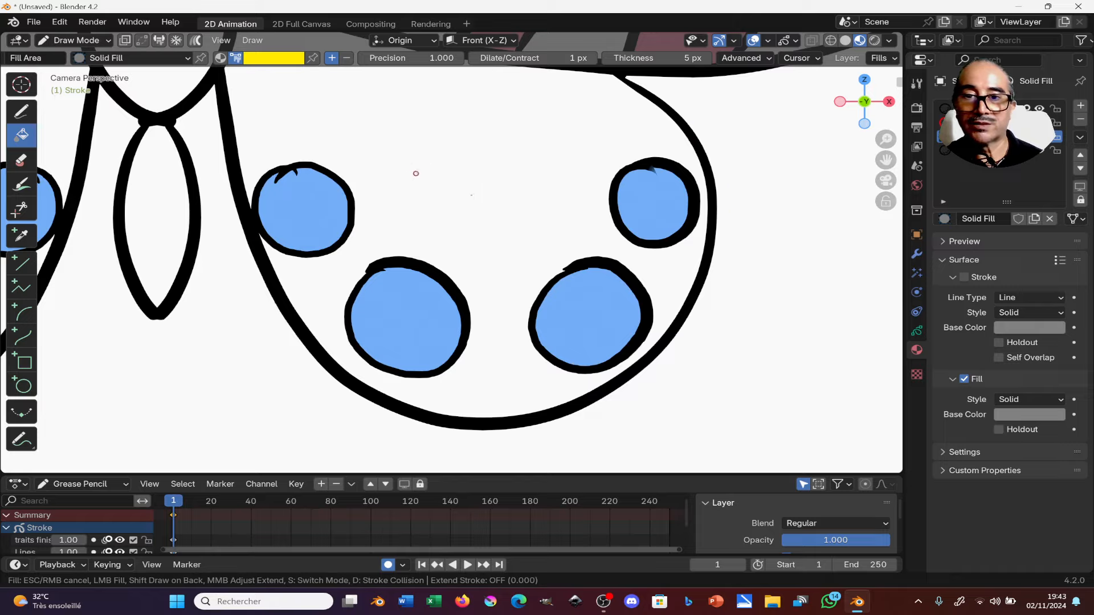
{"action": "left_click", "coordinate": [505, 206]}
{"action": "scroll", "coordinate": [518, 175], "scroll_direction": "down", "scroll_amount": 2}
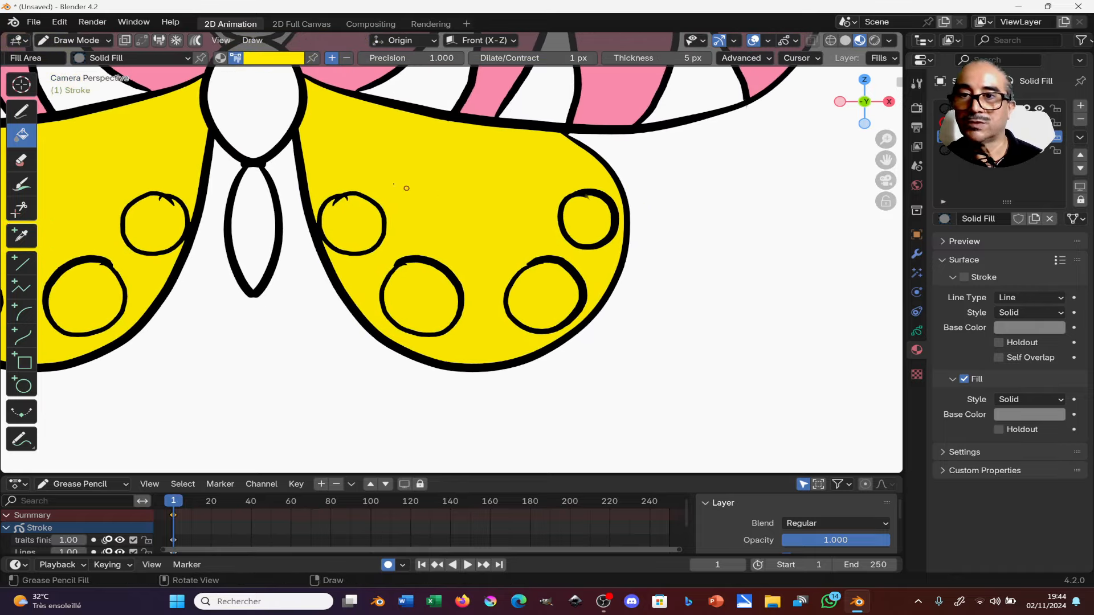
Pick a light green fill color and fill the four round spots of each lower wing.
{"action": "left_click", "coordinate": [272, 58]}
{"action": "left_click", "coordinate": [248, 109]}
{"action": "left_click", "coordinate": [371, 223]}
{"action": "left_click", "coordinate": [424, 291]}
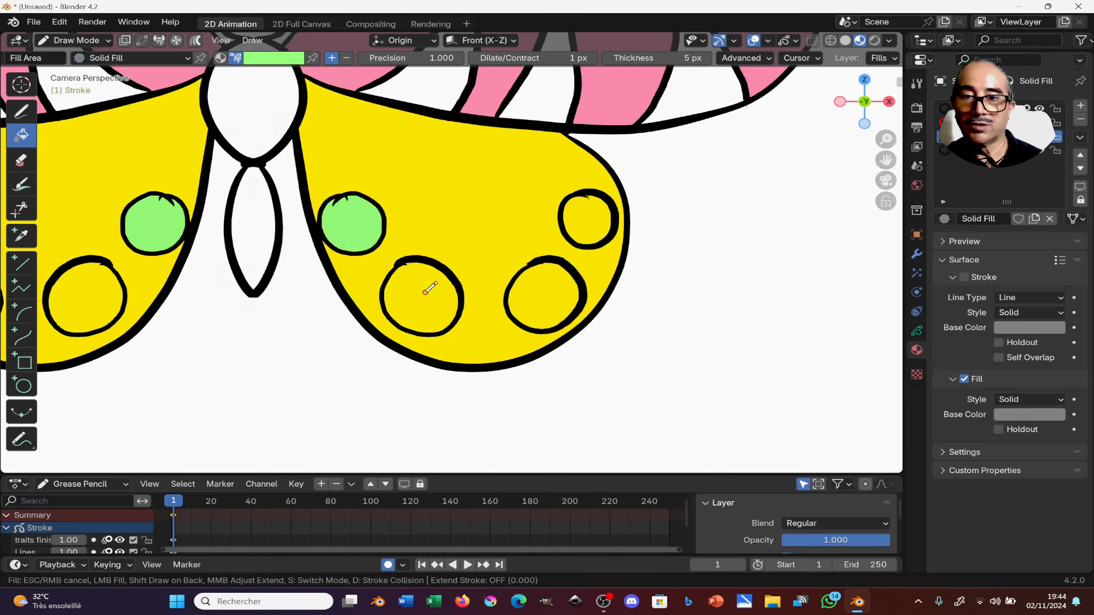
{"action": "left_click", "coordinate": [542, 302]}
{"action": "left_click", "coordinate": [584, 215]}
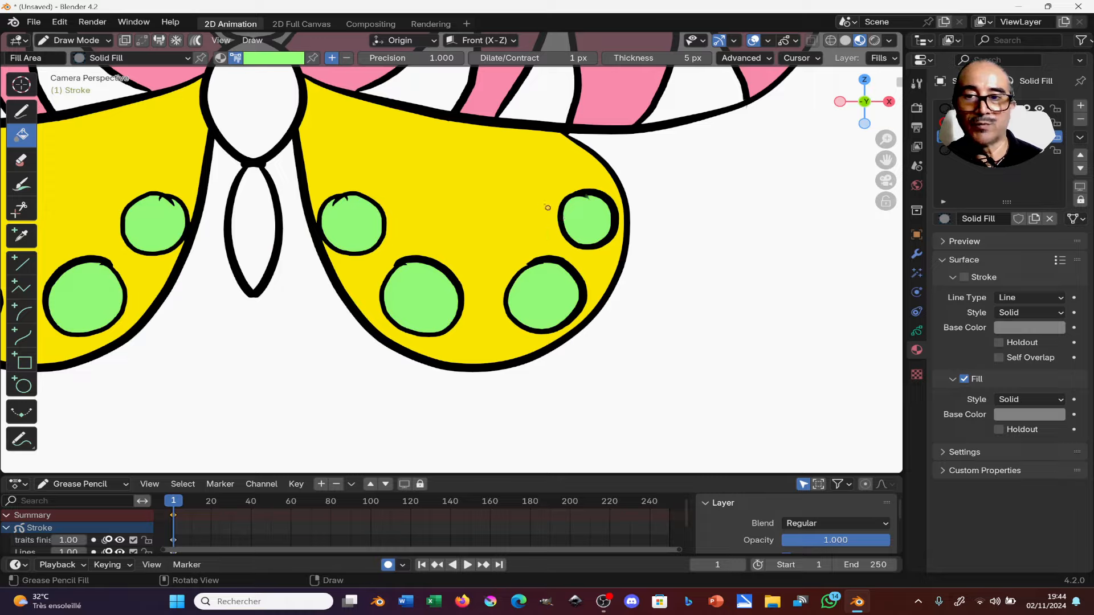
Pick a yellow fill color and fill the three pointed shapes along the upper edge of the upper wings.
{"action": "middle_click_drag", "start_coordinate": [547, 208], "coordinate": [513, 237], "text": "ctrl"}
{"action": "mouse_move", "coordinate": [498, 195]}
{"action": "middle_mouse_down", "text": "shift"}
{"action": "mouse_move", "coordinate": [518, 272]}
{"action": "mouse_move", "coordinate": [513, 196]}
{"action": "mouse_move", "coordinate": [476, 214]}
{"action": "middle_mouse_up", "text": "shift"}
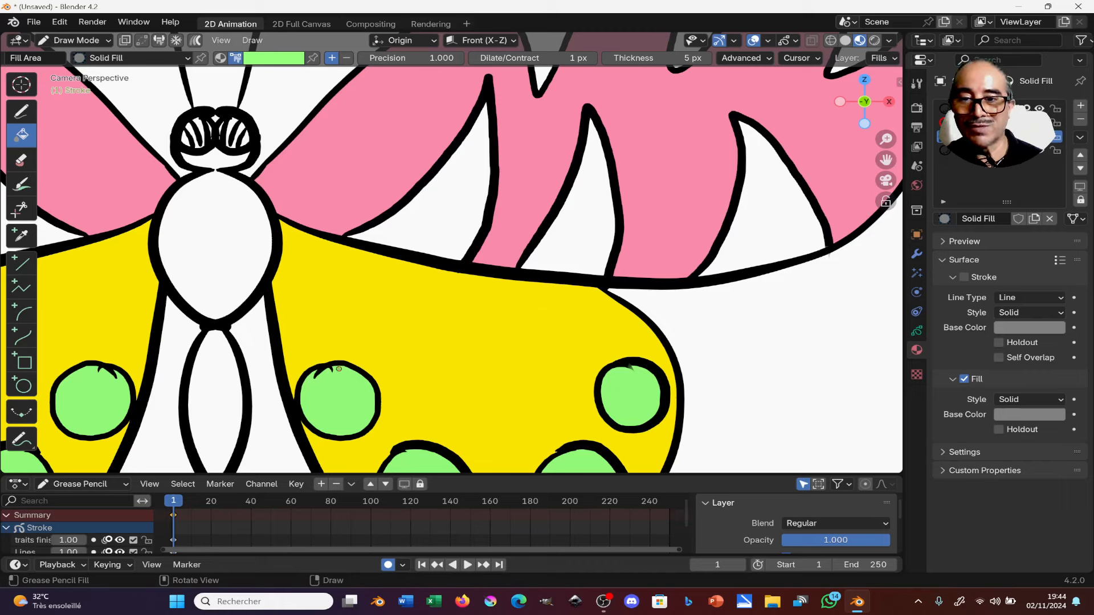
{"action": "left_click", "coordinate": [268, 59]}
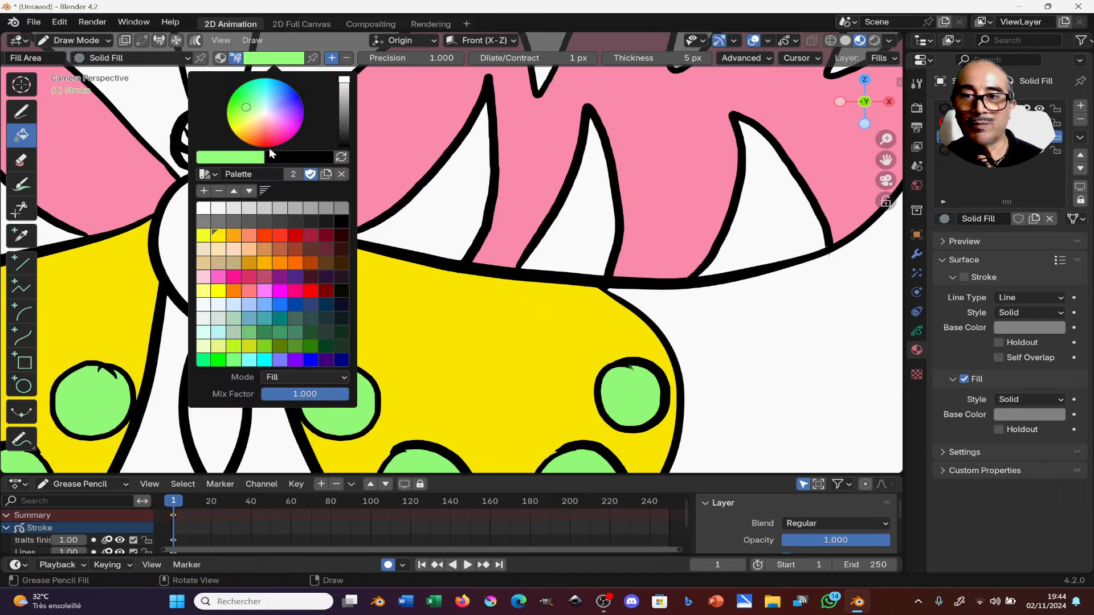
{"action": "left_click", "coordinate": [275, 60]}
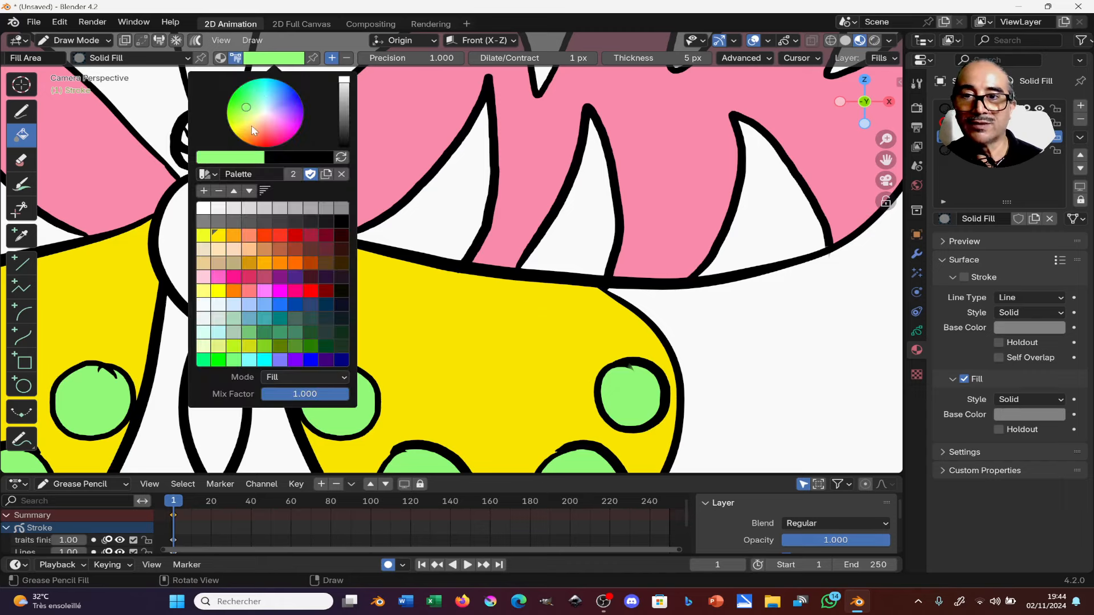
{"action": "left_click", "coordinate": [255, 130]}
{"action": "middle_click_drag", "start_coordinate": [488, 138], "coordinate": [412, 276], "text": "shift"}
{"action": "left_click", "coordinate": [469, 153]}
{"action": "middle_click_drag", "start_coordinate": [531, 148], "coordinate": [399, 226], "text": "shift"}
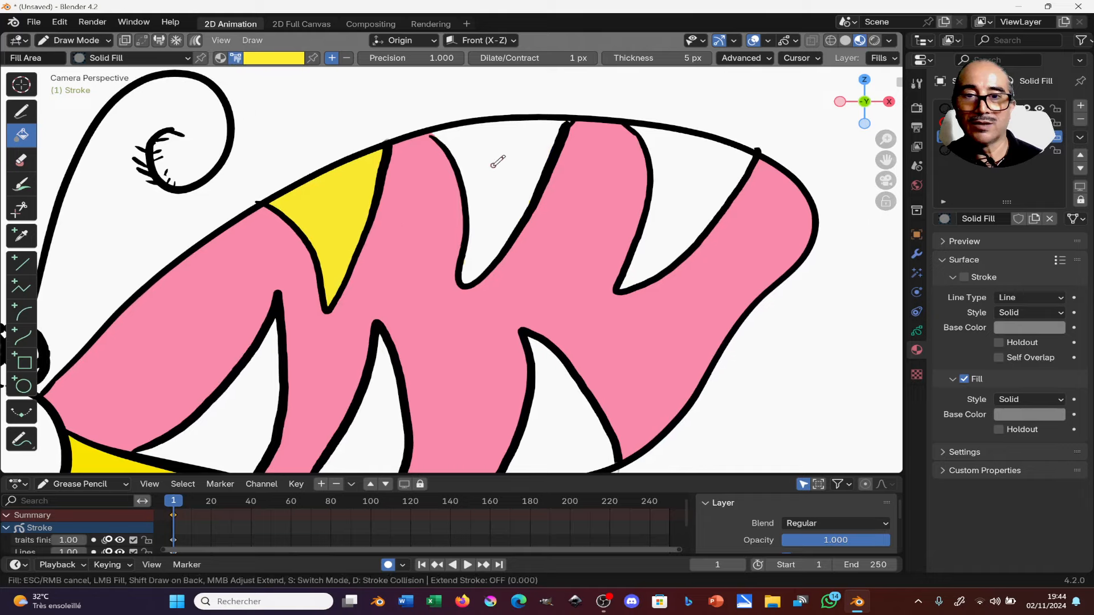
{"action": "left_click", "coordinate": [493, 168]}
{"action": "left_click", "coordinate": [664, 169]}
{"action": "middle_click_drag", "start_coordinate": [451, 269], "coordinate": [562, 254], "text": "shift"}
Pick a light sky blue fill color and fill the three pointed shapes along the lower edge of the upper wings.
{"action": "left_click", "coordinate": [268, 59]}
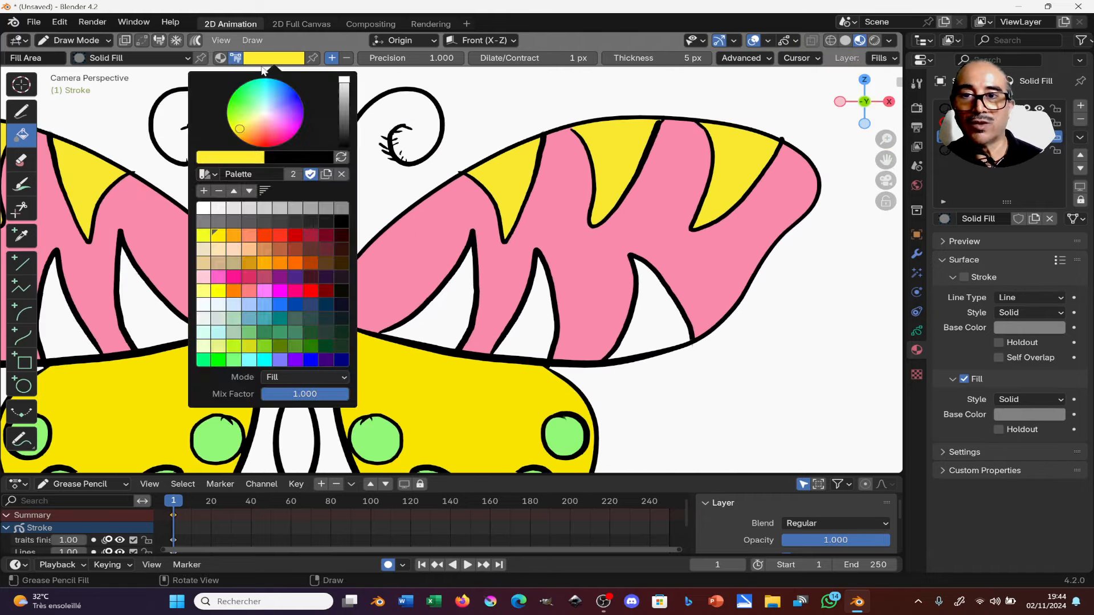
{"action": "left_click", "coordinate": [282, 135]}
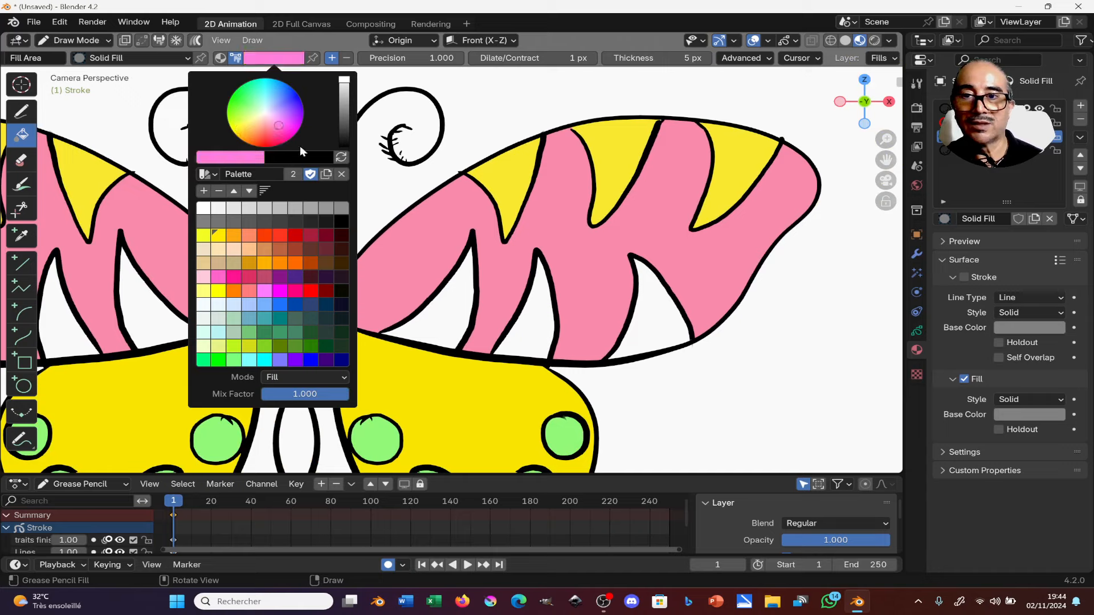
{"action": "left_click", "coordinate": [272, 62]}
{"action": "left_click", "coordinate": [270, 98]}
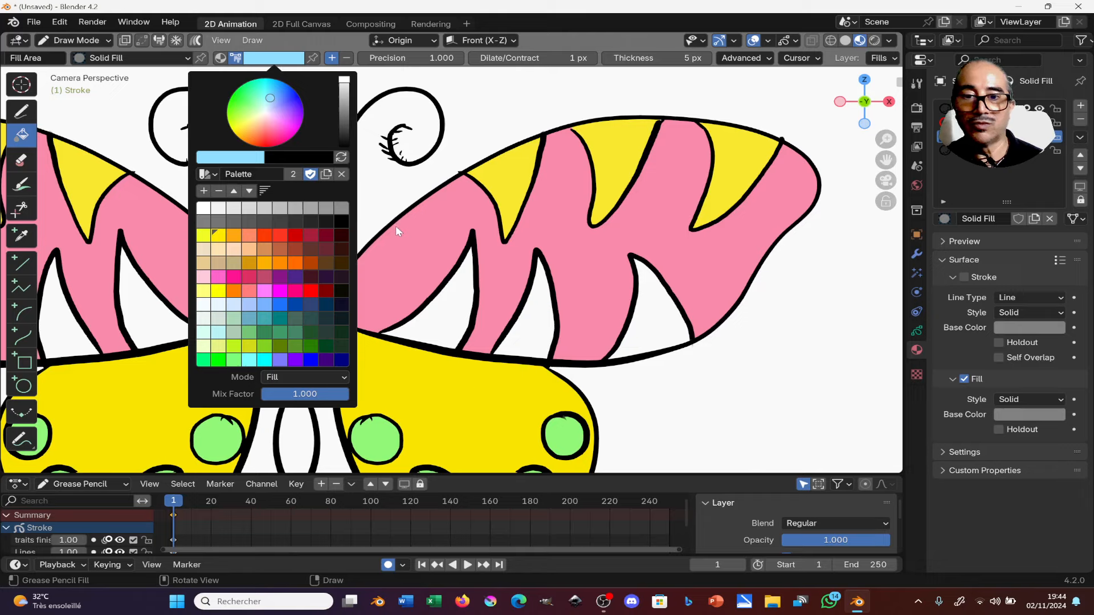
{"action": "left_click", "coordinate": [448, 316]}
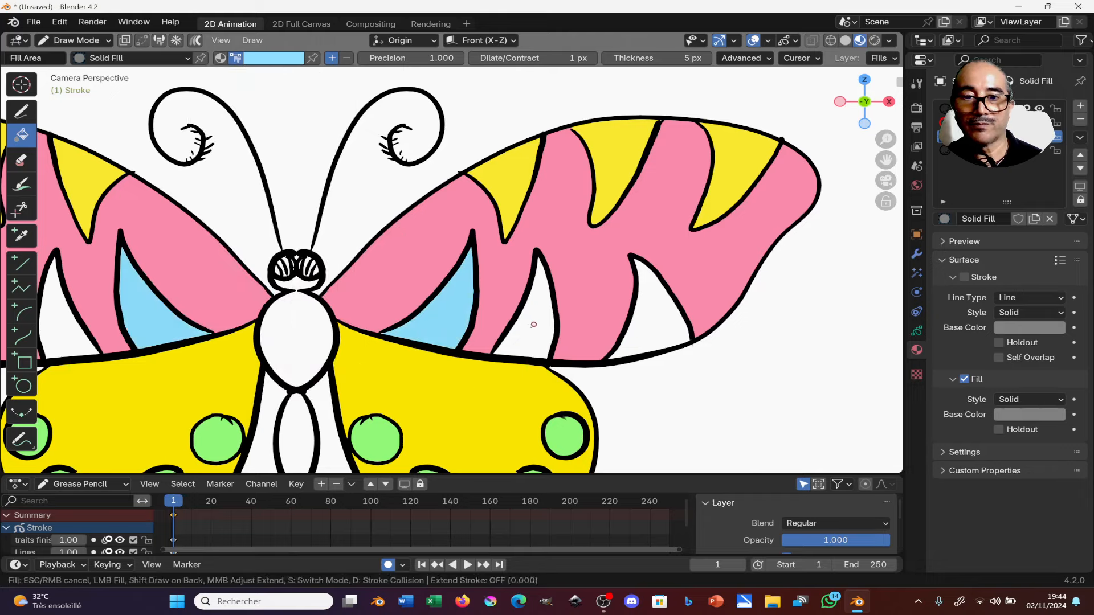
{"action": "left_click", "coordinate": [535, 323]}
{"action": "left_click", "coordinate": [656, 326]}
Try to apply the butterfly's Mirror modifier without switching to Object Mode.
{"action": "middle_click_drag", "start_coordinate": [409, 295], "coordinate": [385, 331], "text": "ctrl"}
{"action": "middle_click_drag", "start_coordinate": [385, 320], "coordinate": [415, 182], "text": "shift"}
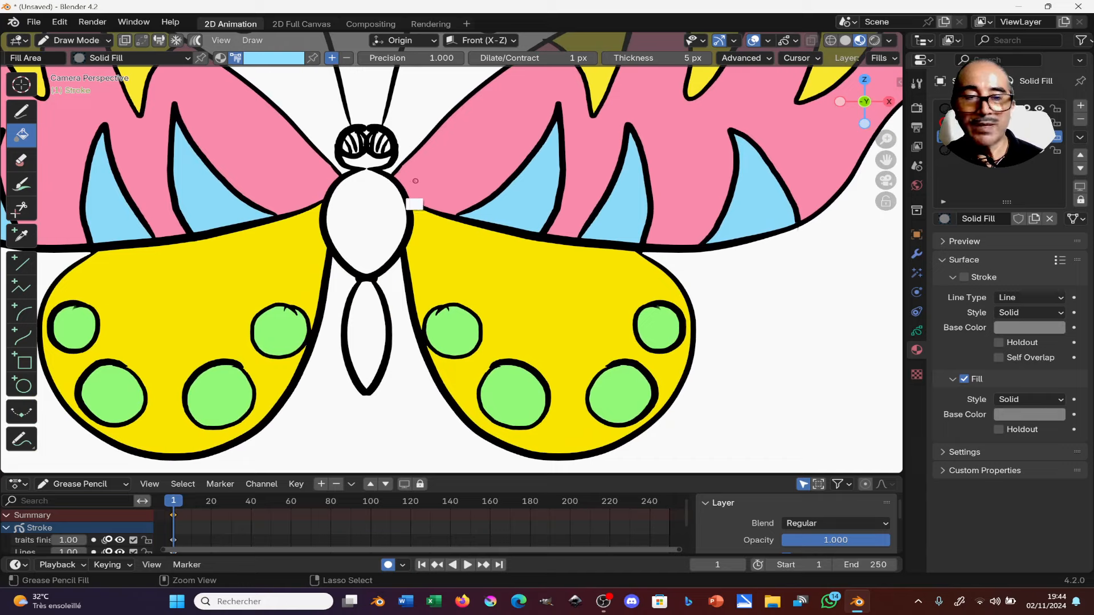
{"action": "left_click", "coordinate": [918, 254]}
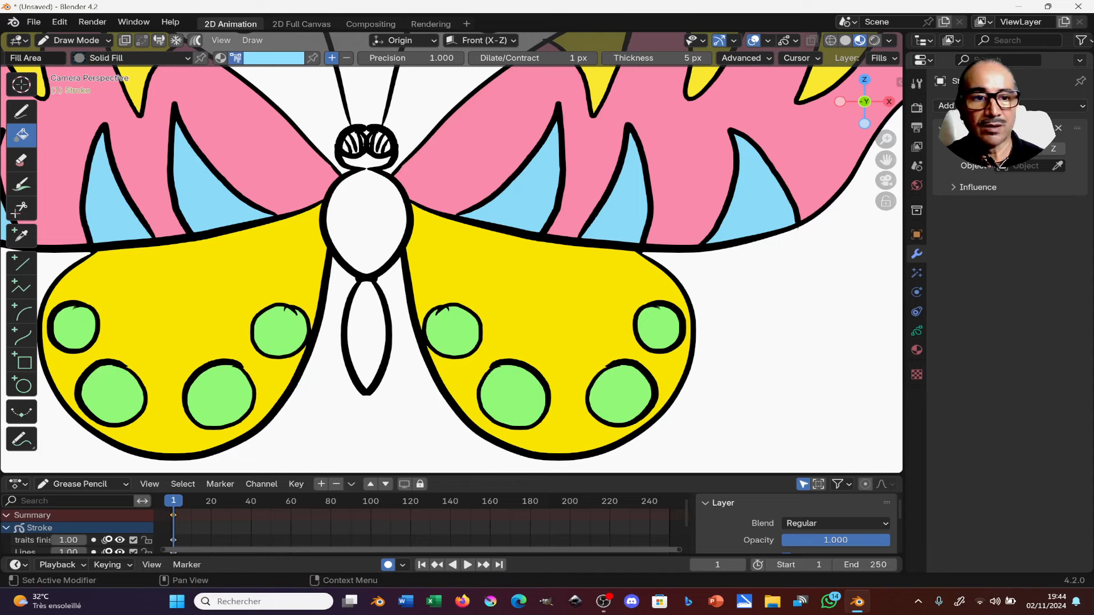
{"action": "left_click", "coordinate": [1042, 128]}
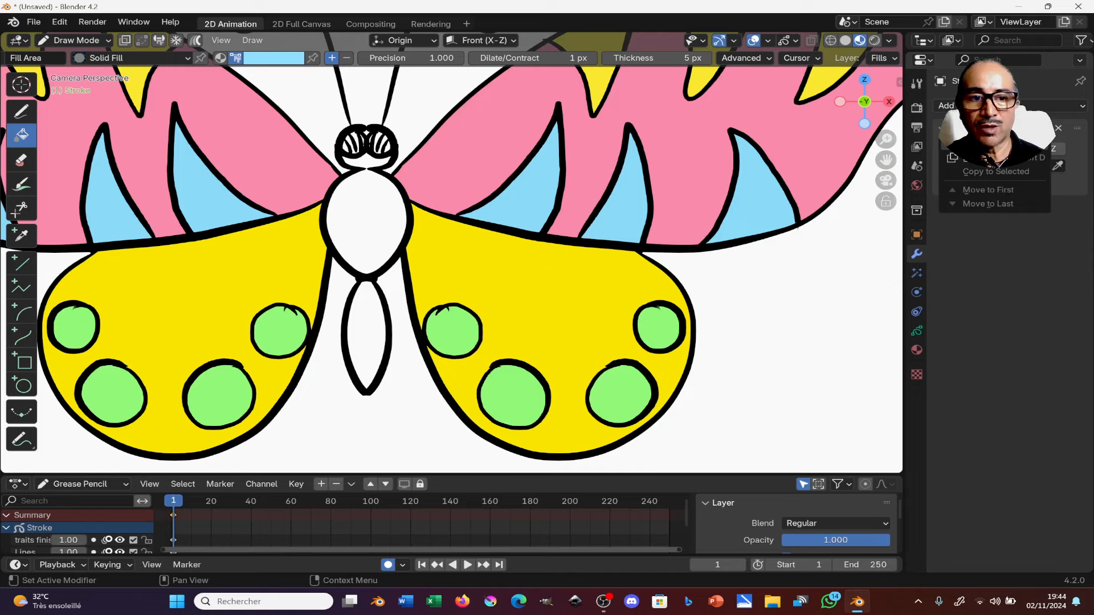
{"action": "left_click", "coordinate": [989, 143]}
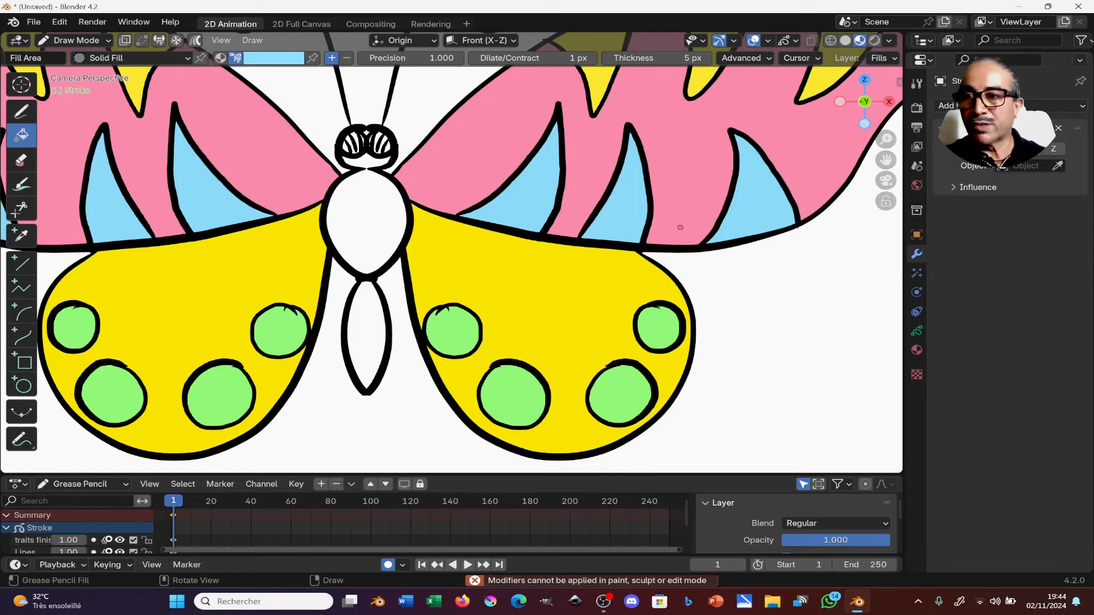
{"action": "key", "text": "Tab"}
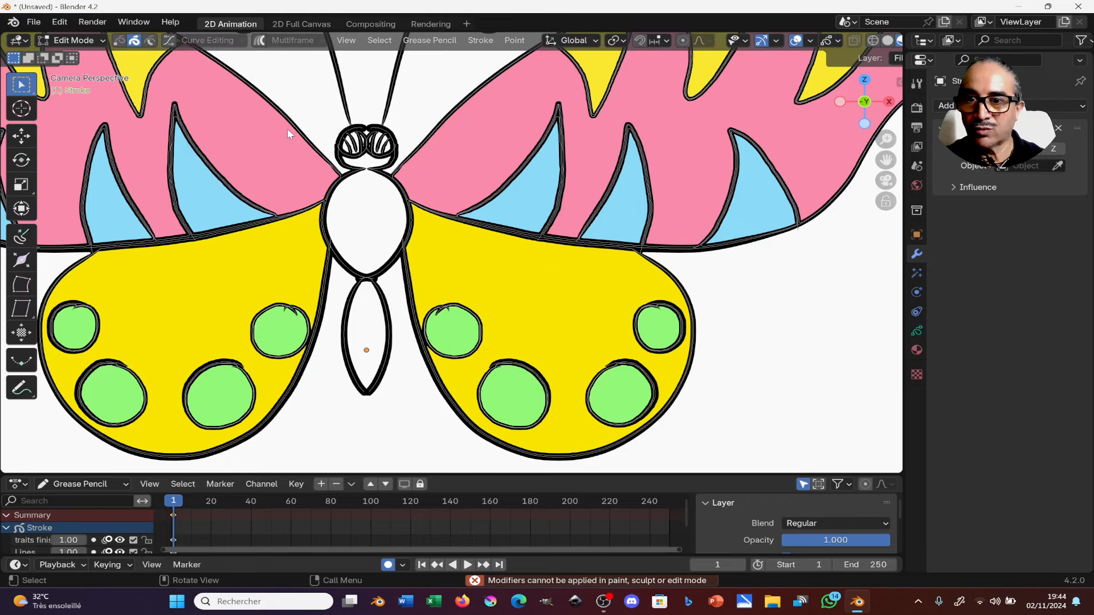
{"action": "key", "text": "Tab"}
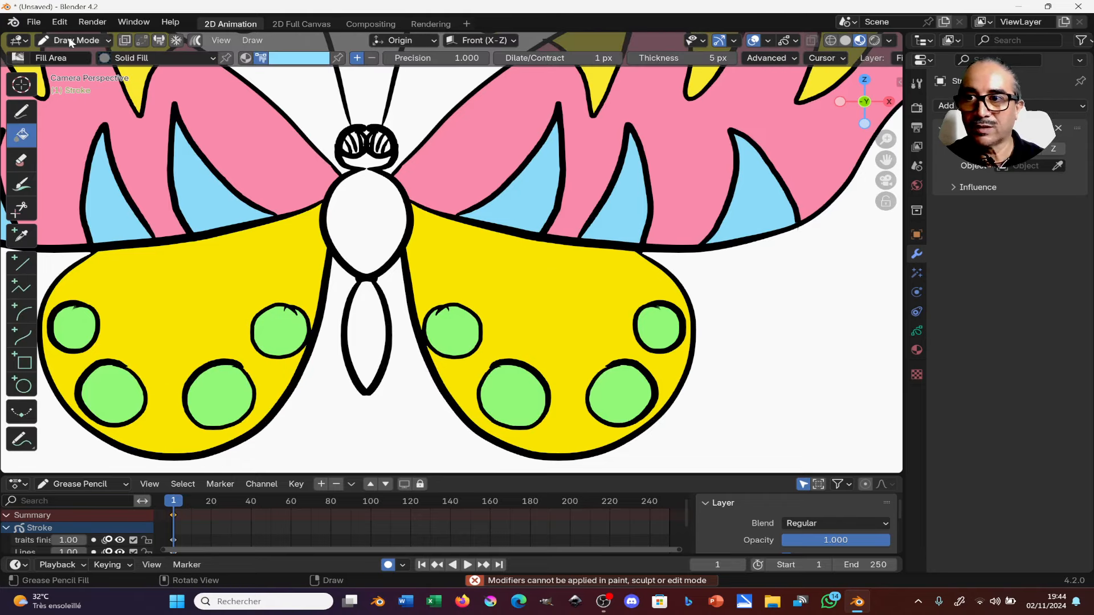
Apply the butterfly's Mirror modifier in Object Mode and return to Draw Mode.
{"action": "left_click", "coordinate": [77, 40]}
{"action": "left_click", "coordinate": [70, 57]}
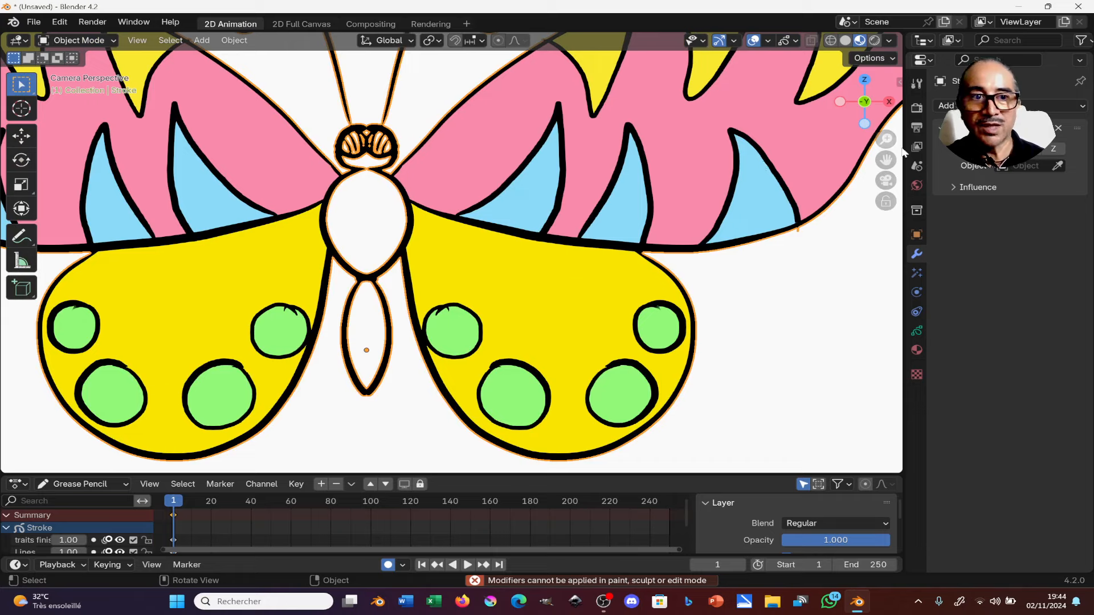
{"action": "left_click", "coordinate": [1042, 128]}
{"action": "left_click", "coordinate": [991, 143]}
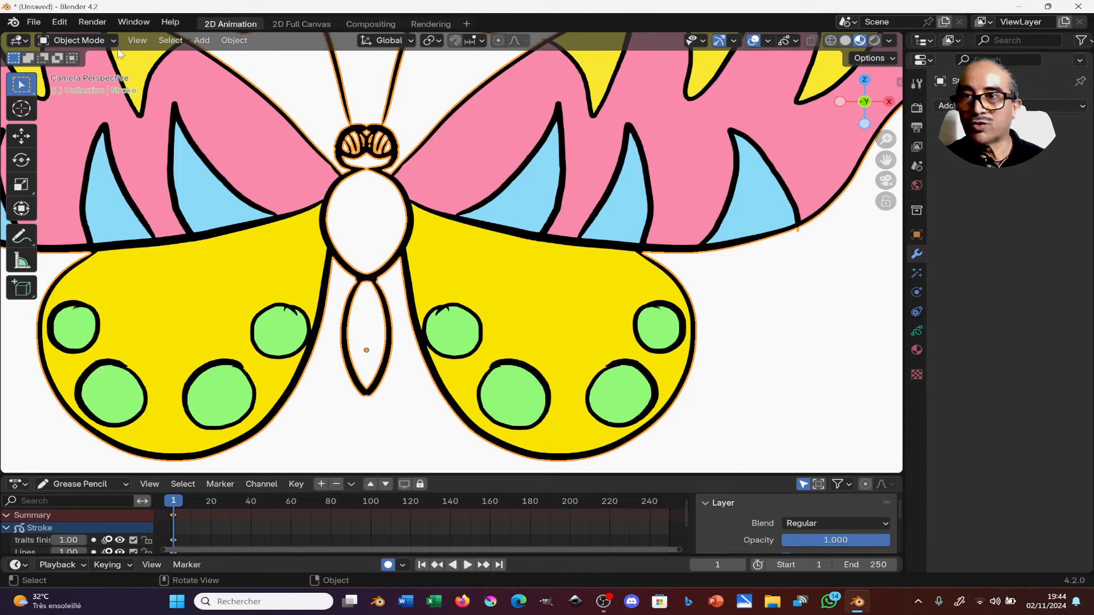
{"action": "left_click", "coordinate": [86, 40]}
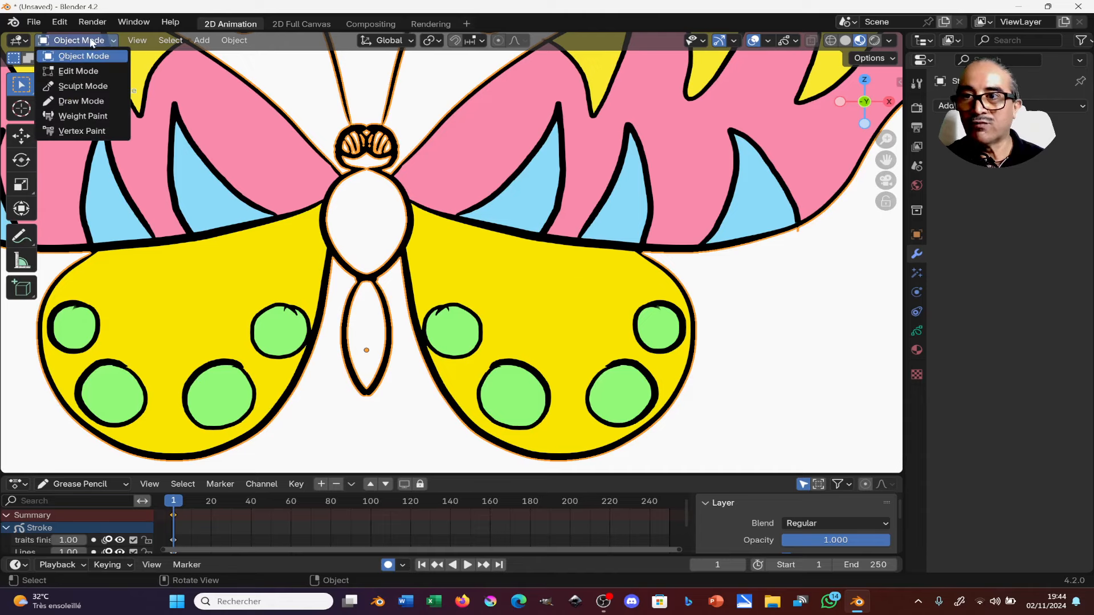
{"action": "left_click", "coordinate": [80, 100]}
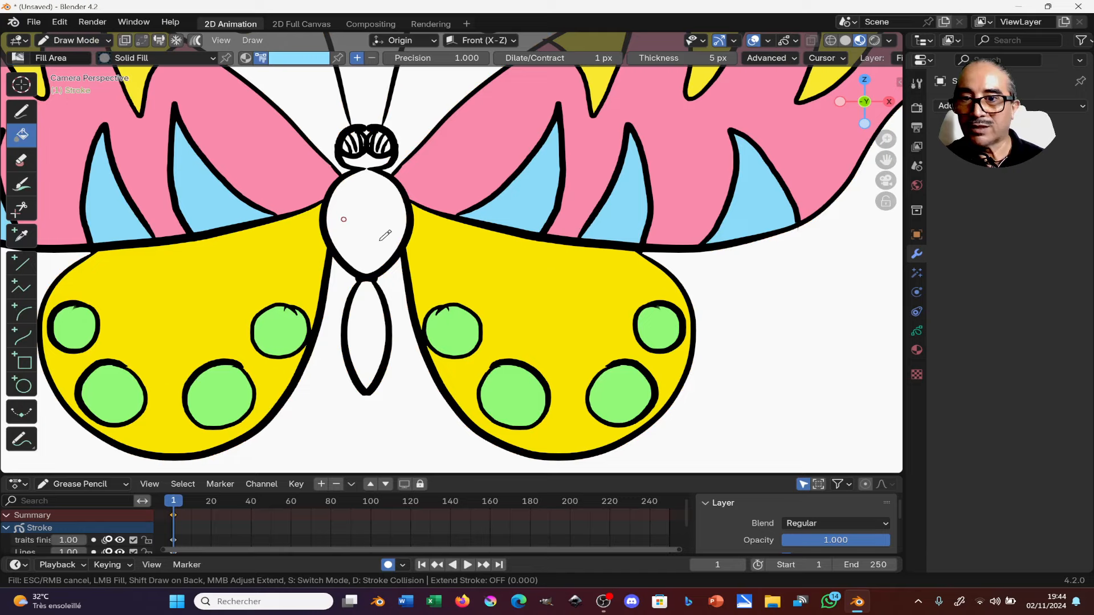
Try filling the butterfly's oval body with light sky blue and undo the fill.
{"action": "left_click", "coordinate": [351, 206]}
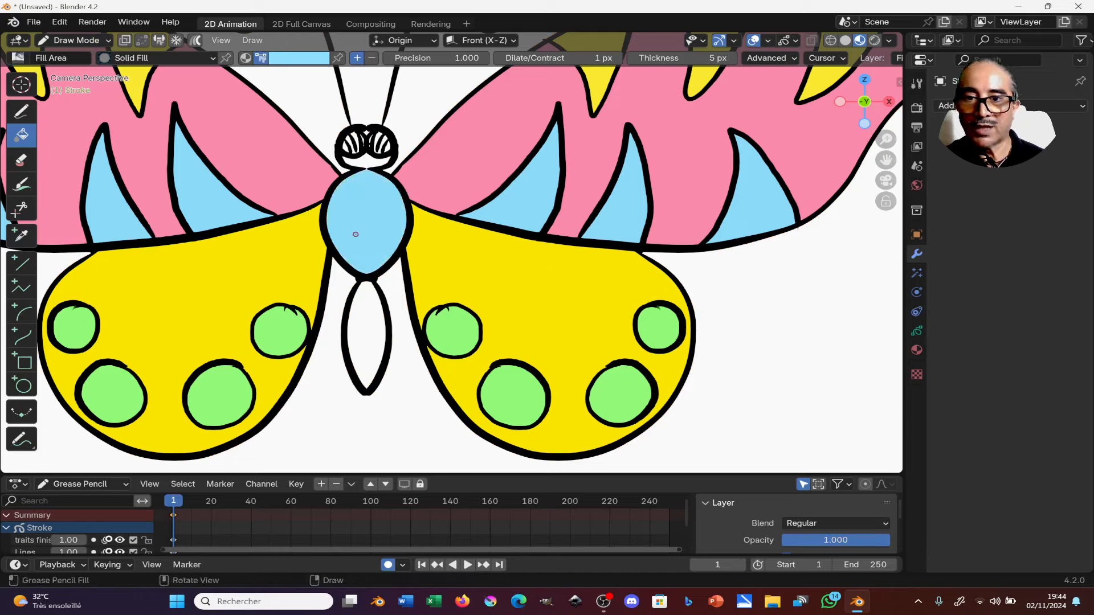
{"action": "middle_click_drag", "start_coordinate": [363, 197], "coordinate": [415, 259], "text": "shift"}
{"action": "key", "text": "ctrl+z"}
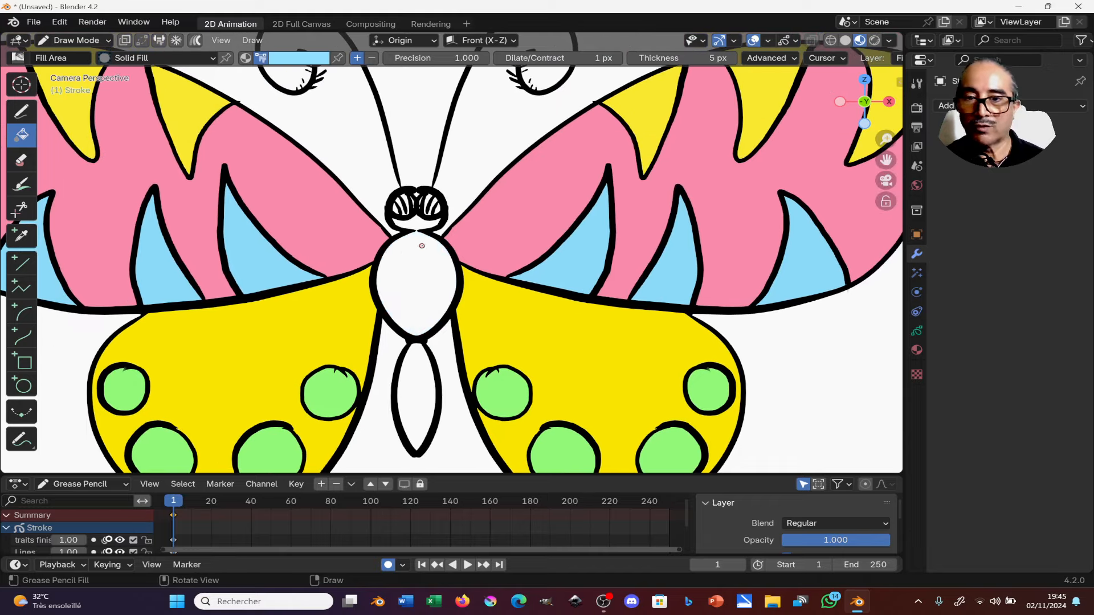
Switch to the Draw tool with the Solid Fill material, testing a light green shape on the body and undoing it.
{"action": "left_click", "coordinate": [131, 58]}
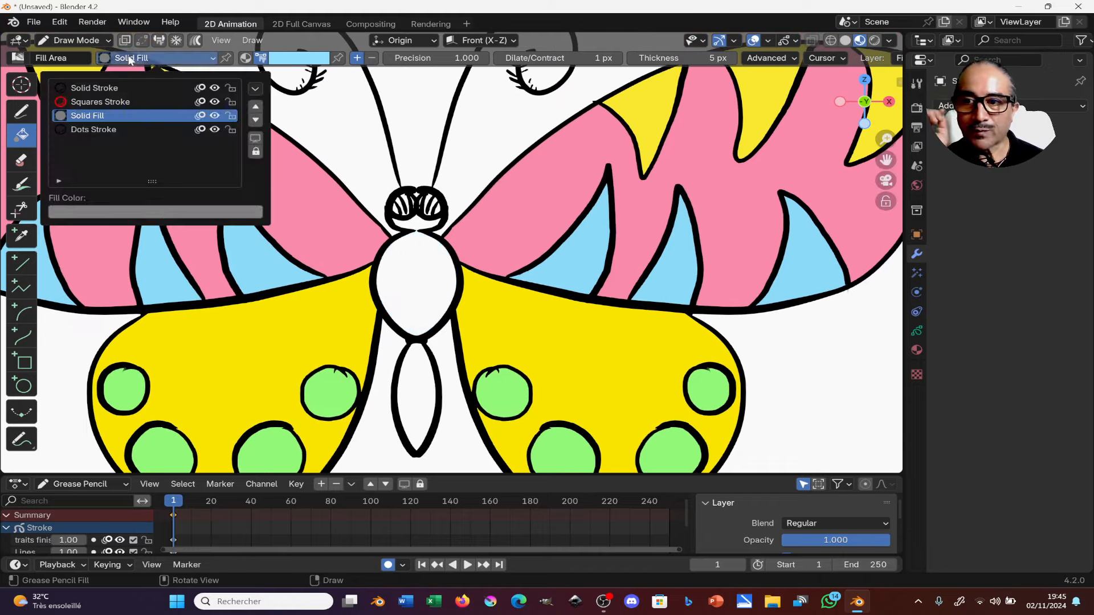
{"action": "left_click", "coordinate": [22, 113]}
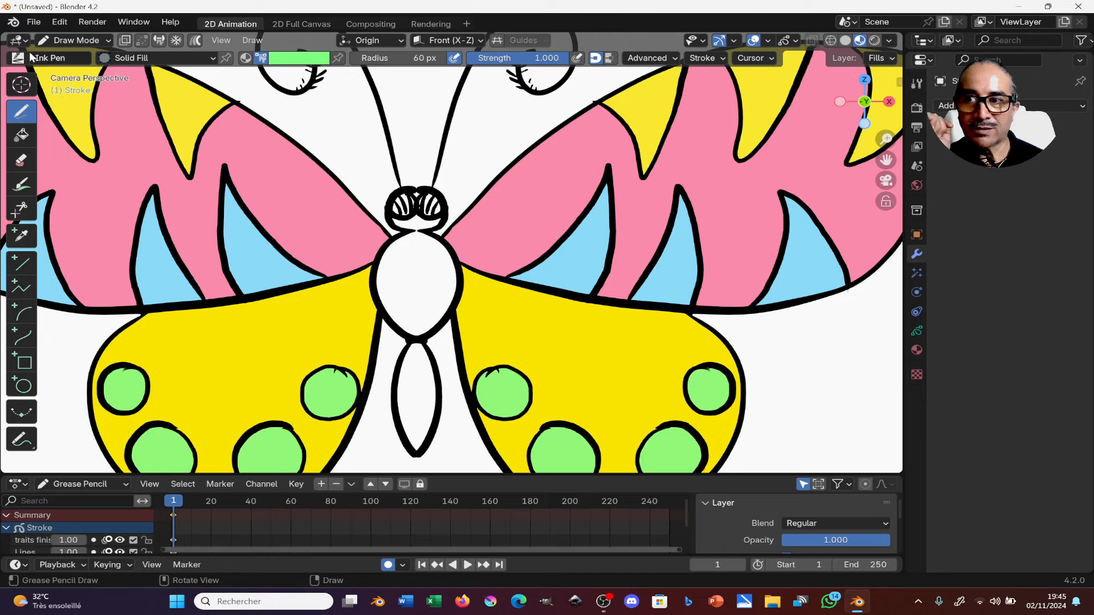
{"action": "left_click", "coordinate": [147, 57]}
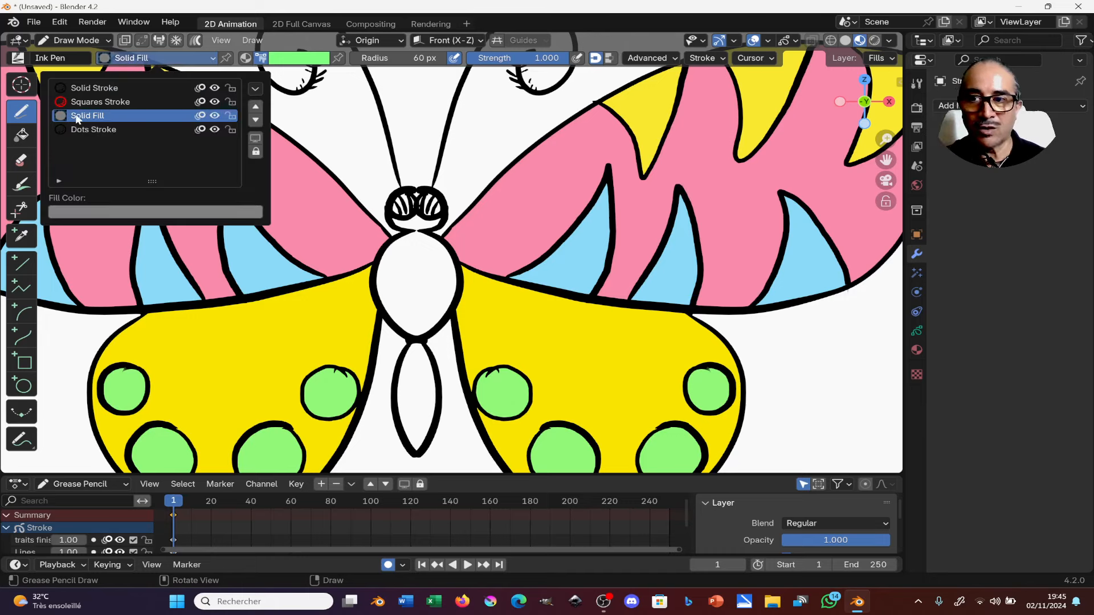
{"action": "left_click", "coordinate": [118, 116]}
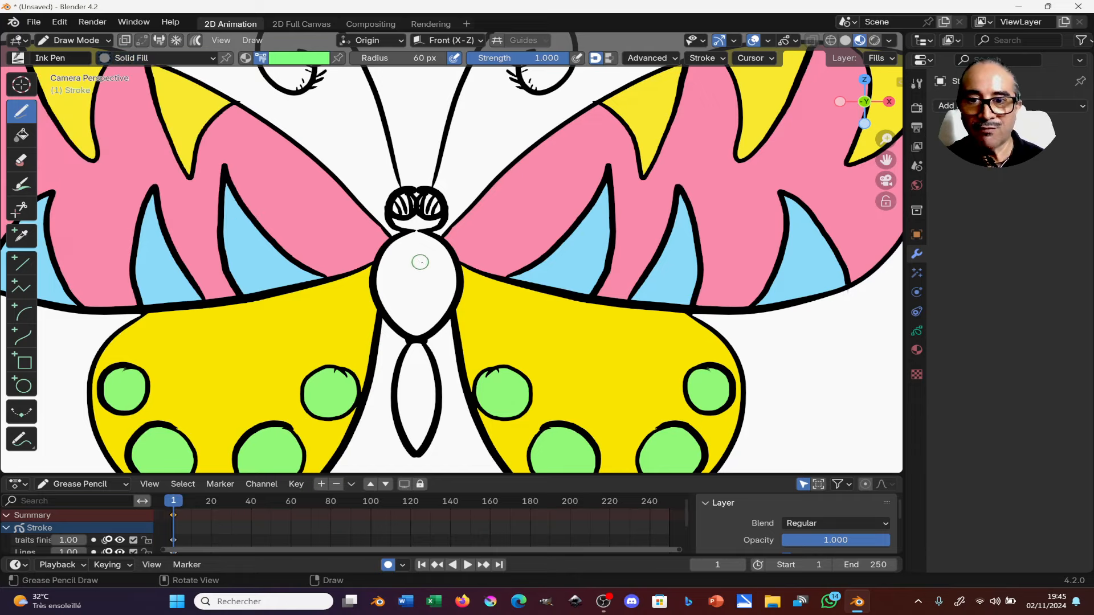
{"action": "mouse_move", "coordinate": [419, 241]}
{"action": "left_mouse_down"}
{"action": "mouse_move", "coordinate": [409, 331]}
{"action": "mouse_move", "coordinate": [439, 319]}
{"action": "mouse_move", "coordinate": [455, 272]}
{"action": "mouse_move", "coordinate": [422, 240]}
{"action": "left_mouse_up"}
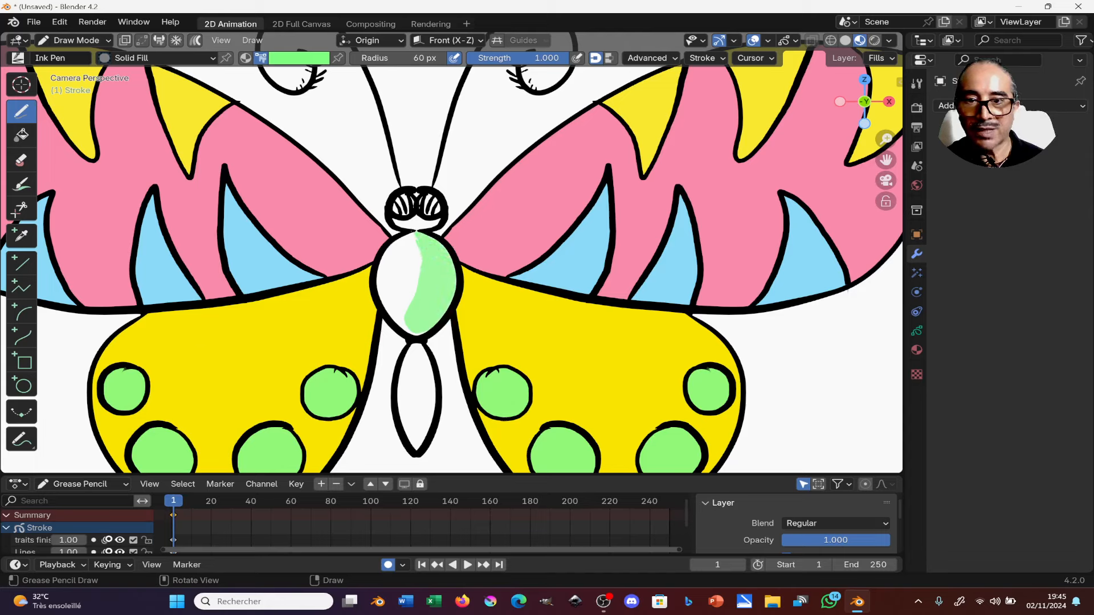
{"action": "key", "text": "ctrl+z"}
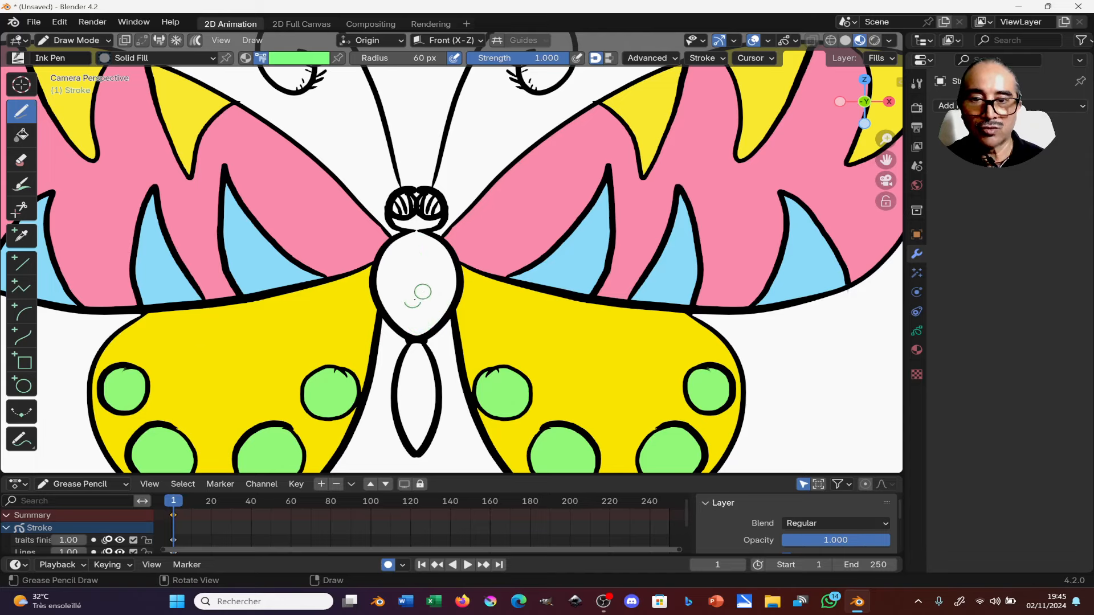
Pick a dark gray color and paint the oval body freehand, leaving an open highlight area inside it.
{"action": "left_click", "coordinate": [283, 61]}
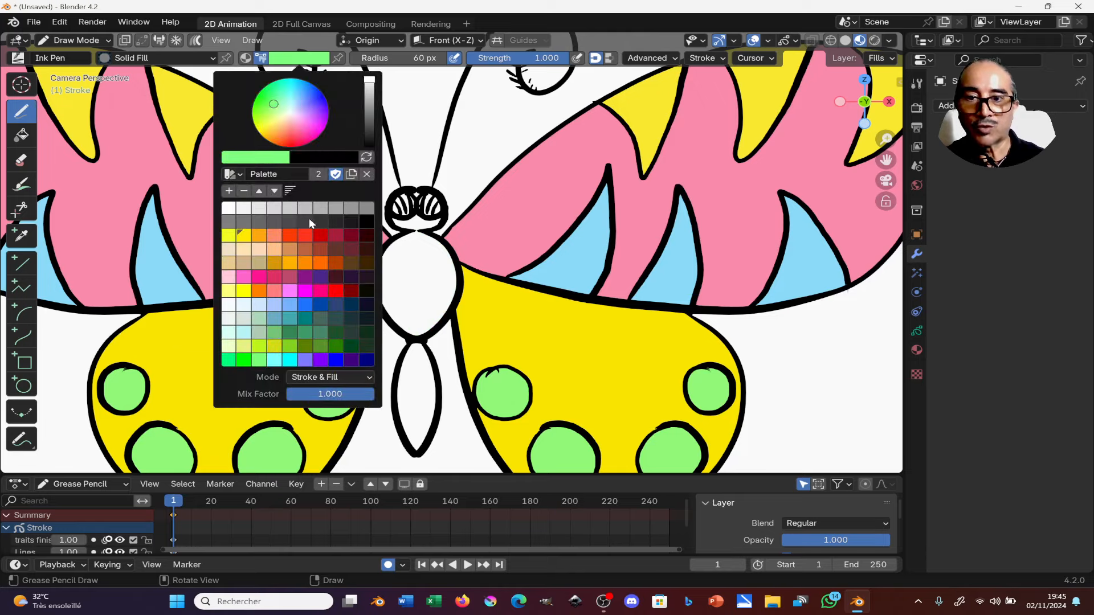
{"action": "left_click", "coordinate": [328, 221]}
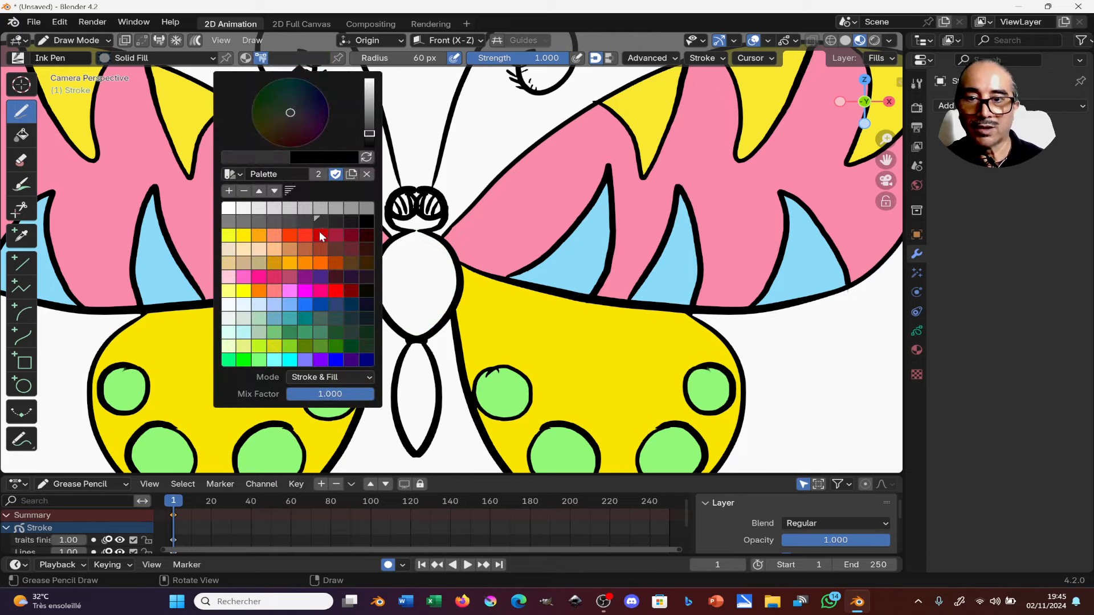
{"action": "mouse_move", "coordinate": [406, 250]}
{"action": "left_mouse_down"}
{"action": "mouse_move", "coordinate": [420, 293]}
{"action": "mouse_move", "coordinate": [399, 301]}
{"action": "mouse_move", "coordinate": [398, 320]}
{"action": "mouse_move", "coordinate": [443, 319]}
{"action": "mouse_move", "coordinate": [450, 242]}
{"action": "mouse_move", "coordinate": [400, 236]}
{"action": "mouse_move", "coordinate": [380, 273]}
{"action": "mouse_move", "coordinate": [393, 314]}
{"action": "mouse_move", "coordinate": [399, 253]}
{"action": "left_mouse_up"}
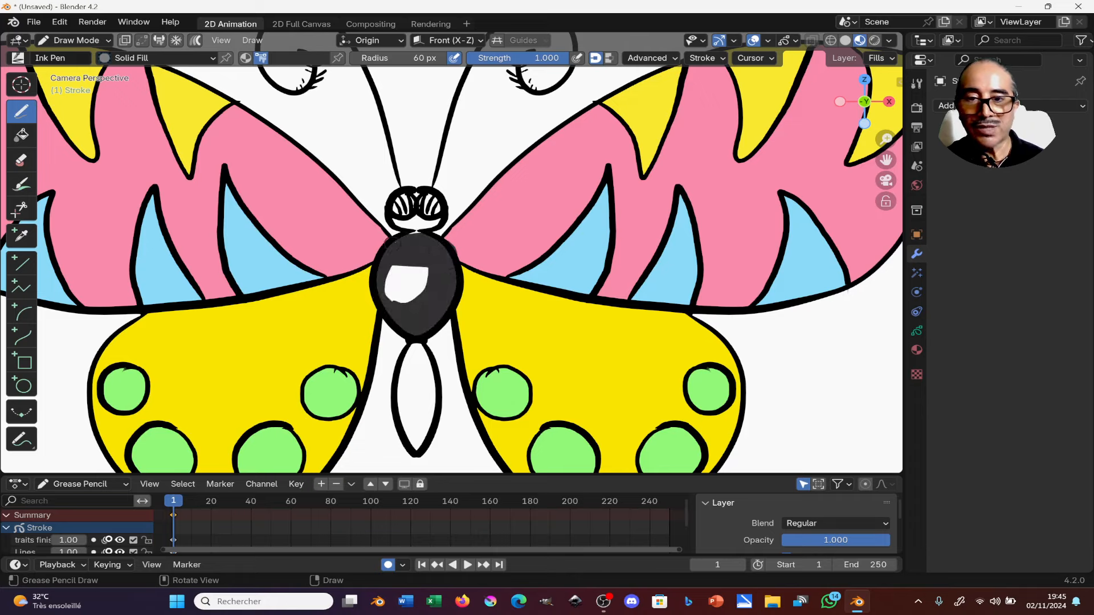
Pick an off-white color and paint a rounded highlight over the upper part of the body's open area.
{"action": "scroll", "coordinate": [463, 265], "scroll_direction": "up", "scroll_amount": 3}
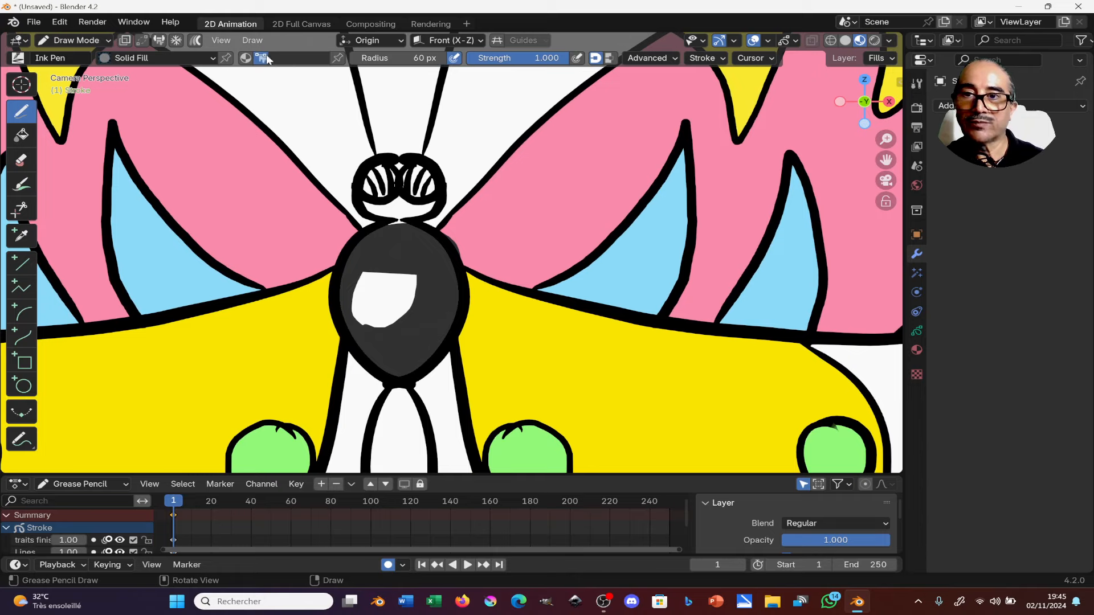
{"action": "left_click", "coordinate": [290, 59]}
{"action": "left_click", "coordinate": [244, 209]}
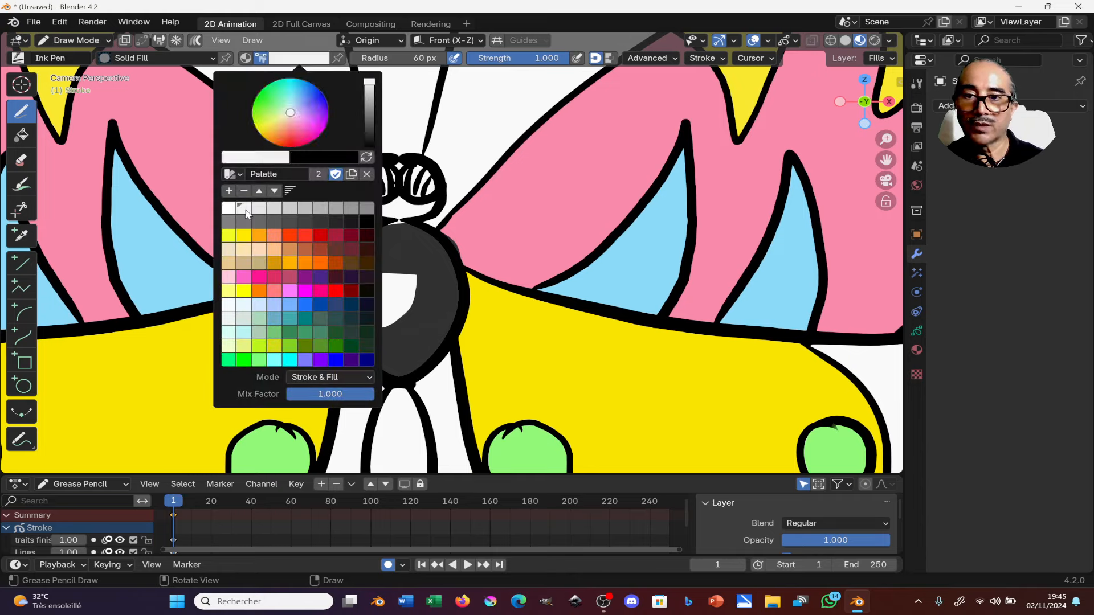
{"action": "mouse_move", "coordinate": [406, 265]}
{"action": "left_mouse_down"}
{"action": "mouse_move", "coordinate": [399, 256]}
{"action": "mouse_move", "coordinate": [388, 296]}
{"action": "mouse_move", "coordinate": [413, 273]}
{"action": "left_mouse_up"}
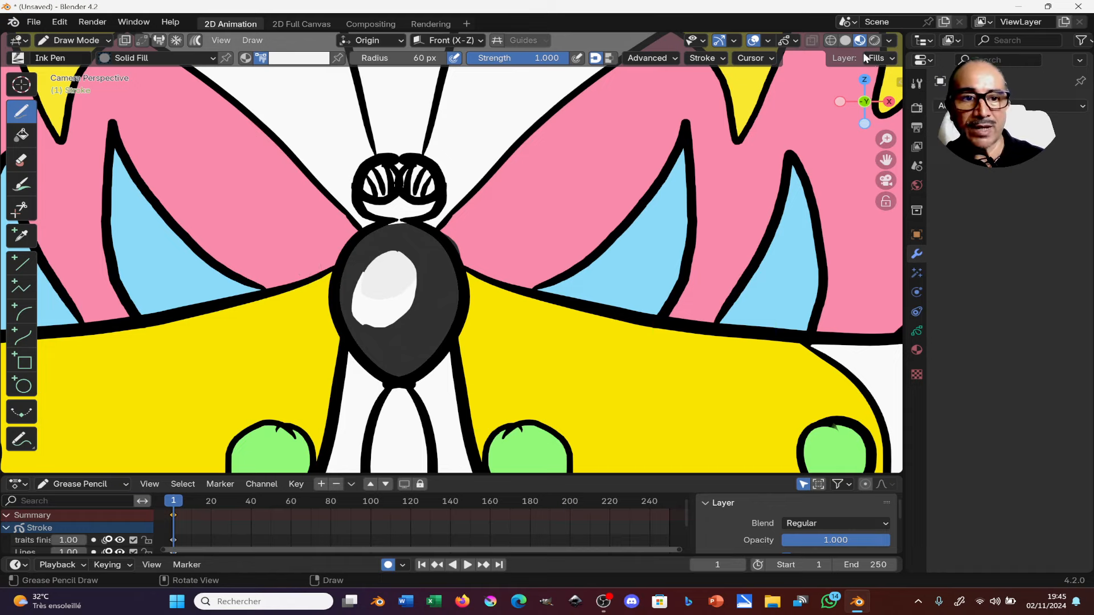
Turn on drawing strokes on back and try painting an off-white shape behind the body's highlight.
{"action": "left_click", "coordinate": [126, 40]}
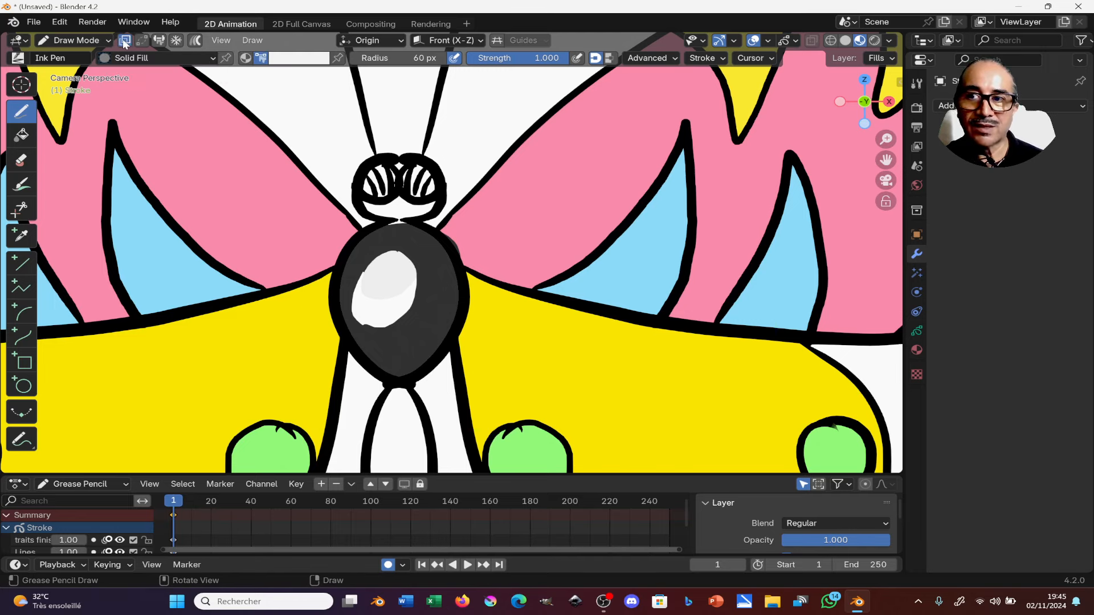
{"action": "middle_click_drag", "start_coordinate": [385, 260], "coordinate": [397, 219], "text": "shift"}
{"action": "left_click_drag", "start_coordinate": [394, 208], "coordinate": [352, 248]}
{"action": "key", "text": "ctrl+z"}
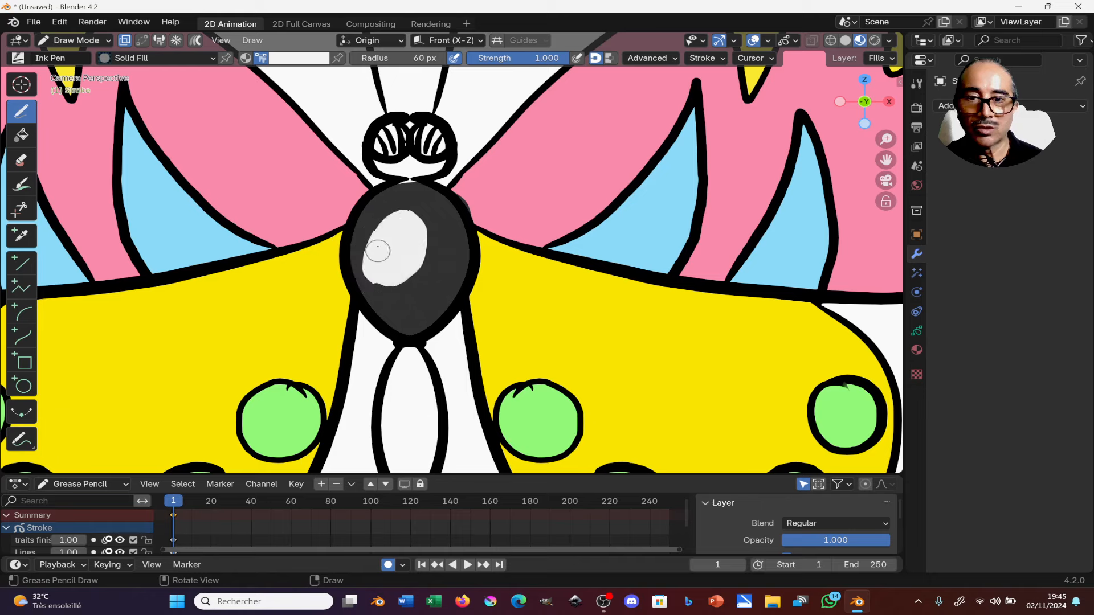
{"action": "left_click_drag", "start_coordinate": [420, 279], "coordinate": [425, 266]}
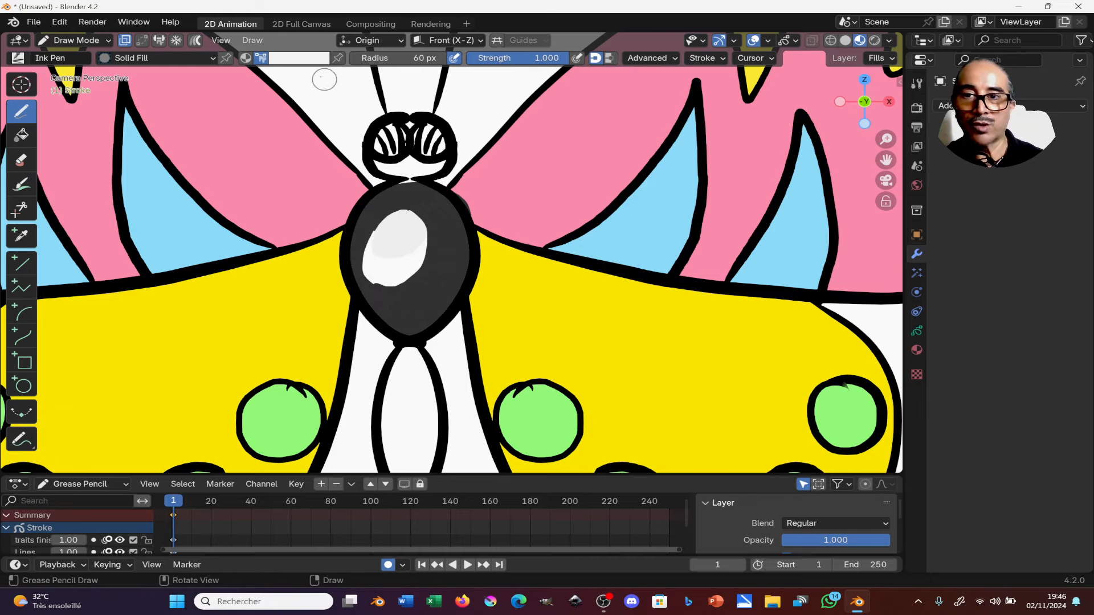
Pick a light green color and paint the lower part of the body's highlight behind the existing strokes.
{"action": "left_click", "coordinate": [302, 58]}
{"action": "left_click_drag", "start_coordinate": [292, 115], "coordinate": [277, 107]}
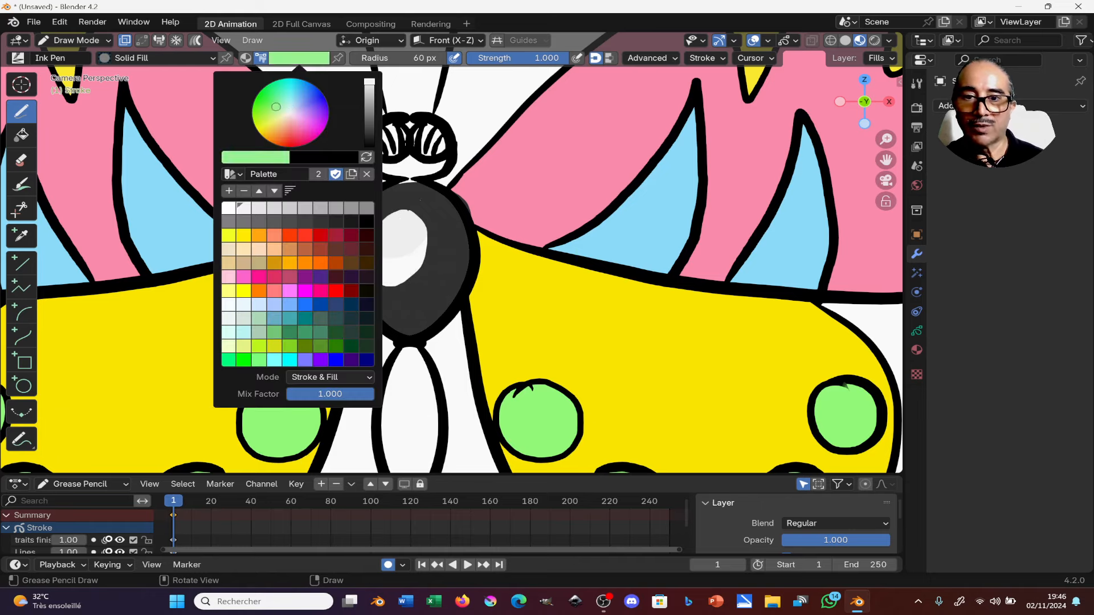
{"action": "mouse_move", "coordinate": [402, 210]}
{"action": "left_mouse_down"}
{"action": "mouse_move", "coordinate": [369, 267]}
{"action": "mouse_move", "coordinate": [408, 276]}
{"action": "left_mouse_up"}
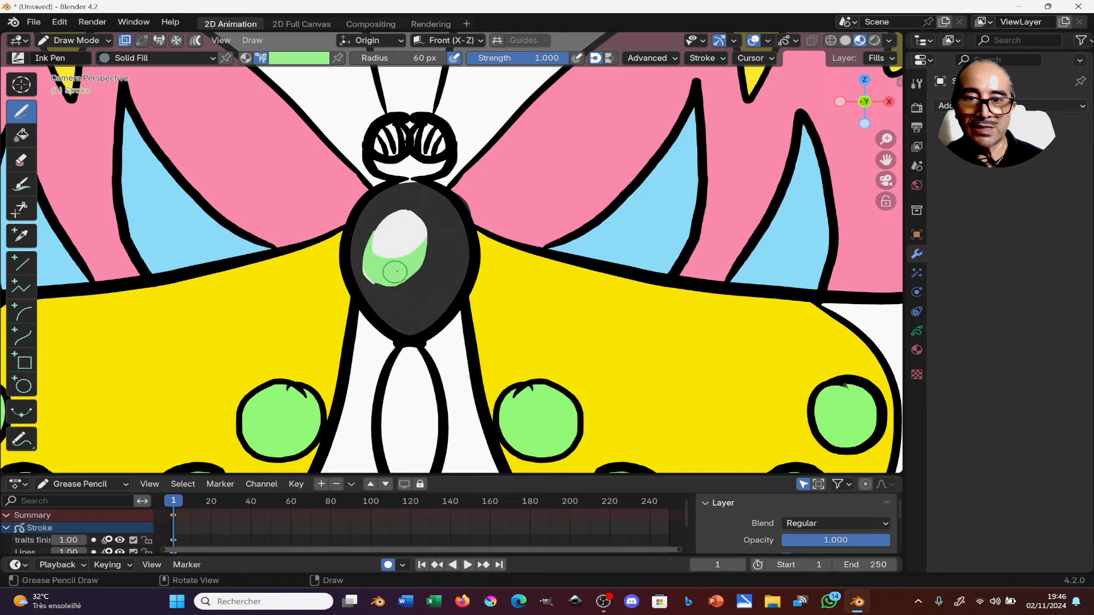
Turn off drawing strokes on back, darken the color to a deep green and paint the narrow abdomen below the body.
{"action": "scroll", "coordinate": [430, 285], "scroll_direction": "down", "scroll_amount": 3}
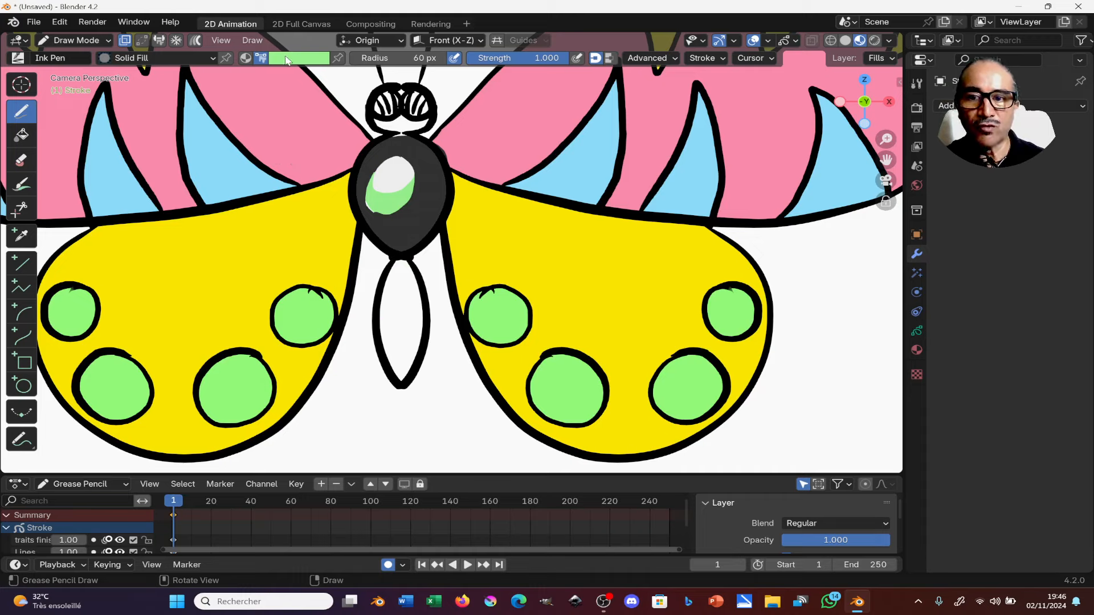
{"action": "left_click", "coordinate": [291, 56]}
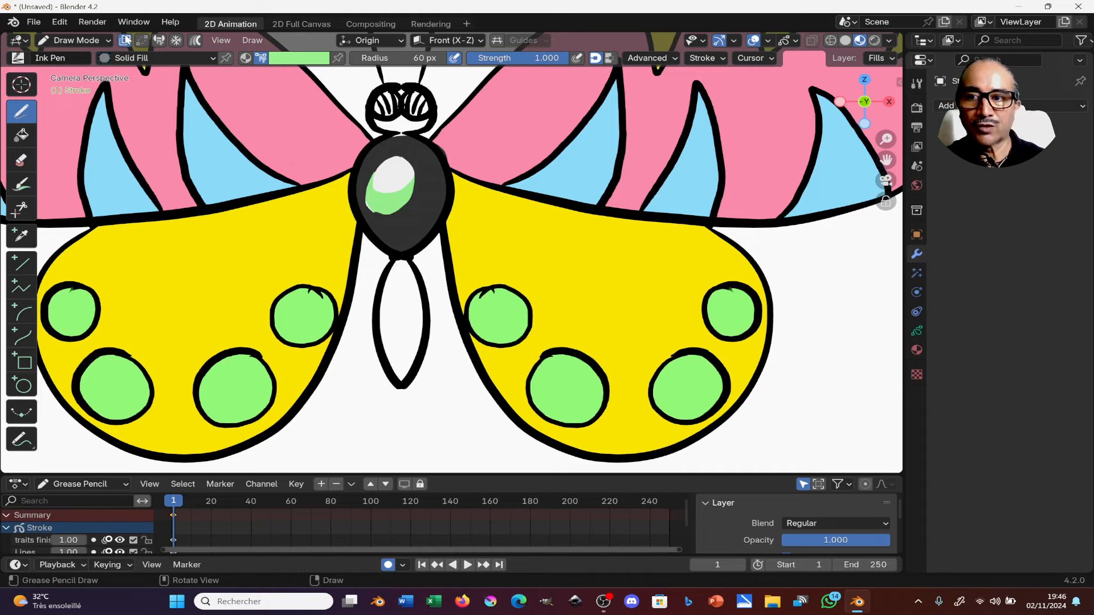
{"action": "left_click", "coordinate": [285, 60]}
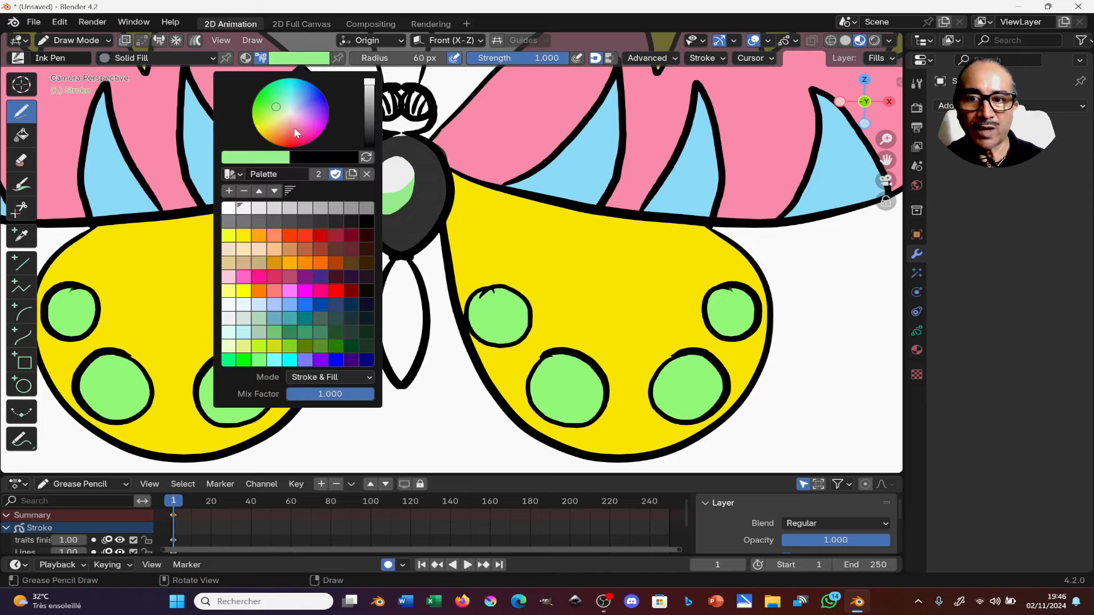
{"action": "left_click_drag", "start_coordinate": [370, 121], "coordinate": [372, 114]}
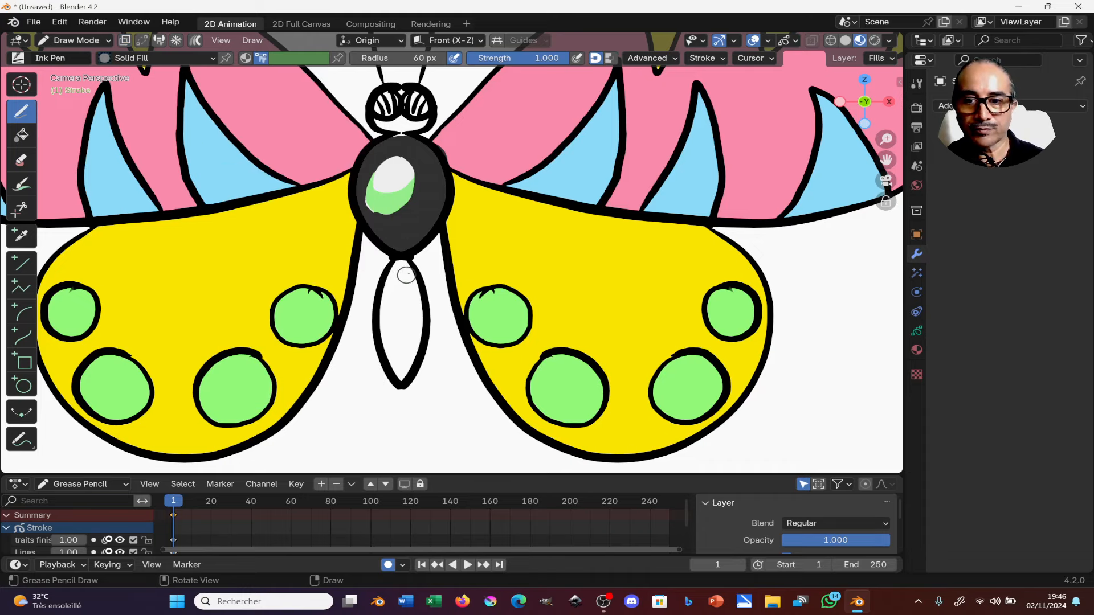
{"action": "mouse_move", "coordinate": [379, 373]}
{"action": "left_mouse_down"}
{"action": "mouse_move", "coordinate": [406, 268]}
{"action": "mouse_move", "coordinate": [392, 279]}
{"action": "left_mouse_up"}
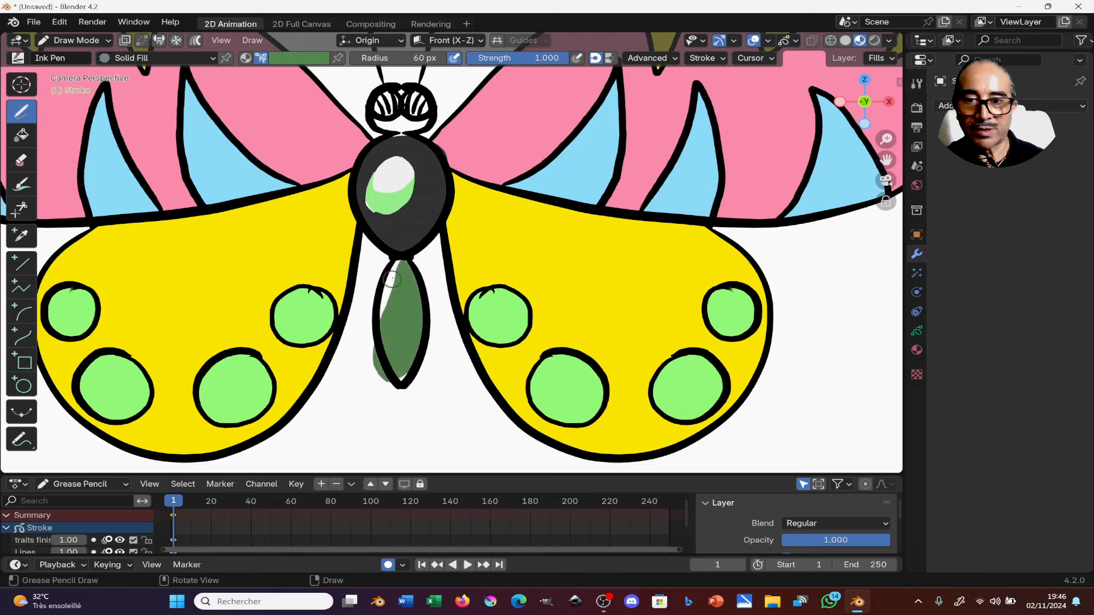
Pick an olive color and paint a shape over the upper part of the abdomen.
{"action": "left_click", "coordinate": [299, 60]}
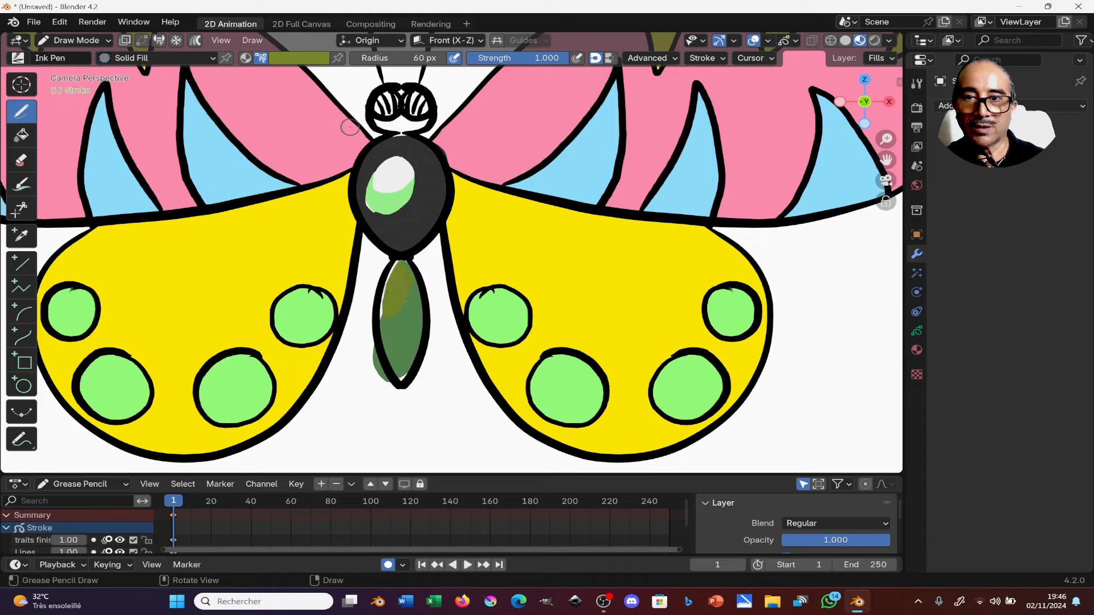
Pick a bright yellow-green color, paint a narrow highlight on the upper abdomen and color the butterfly's head.
{"action": "left_click", "coordinate": [298, 62]}
{"action": "left_click_drag", "start_coordinate": [370, 96], "coordinate": [371, 77]}
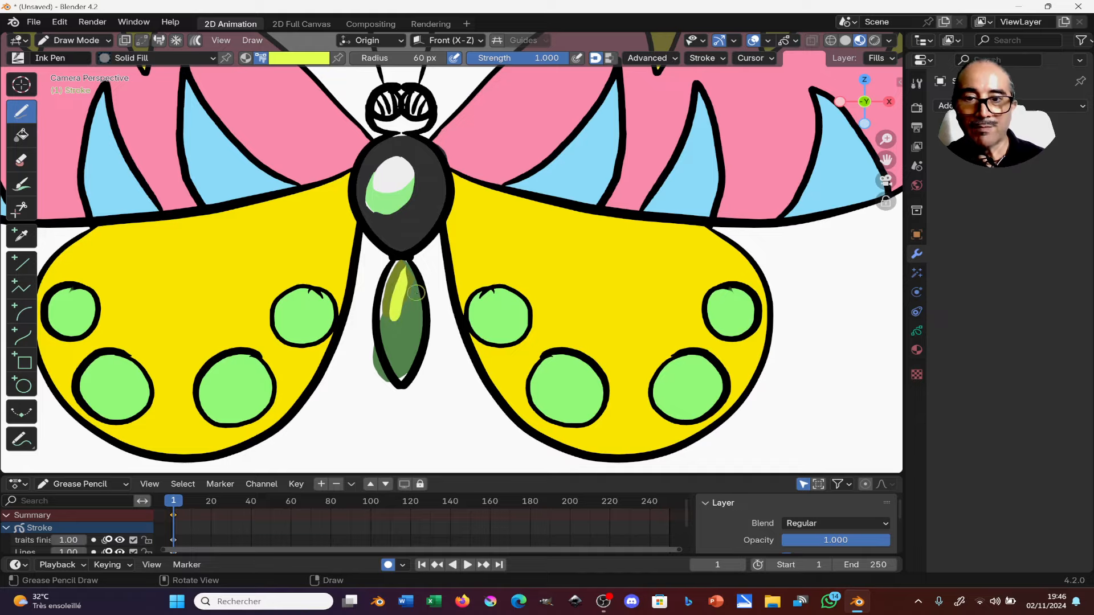
{"action": "scroll", "coordinate": [417, 290], "scroll_direction": "down", "scroll_amount": 3}
{"action": "scroll", "coordinate": [446, 249], "scroll_direction": "up", "scroll_amount": 2, "text": "shift"}
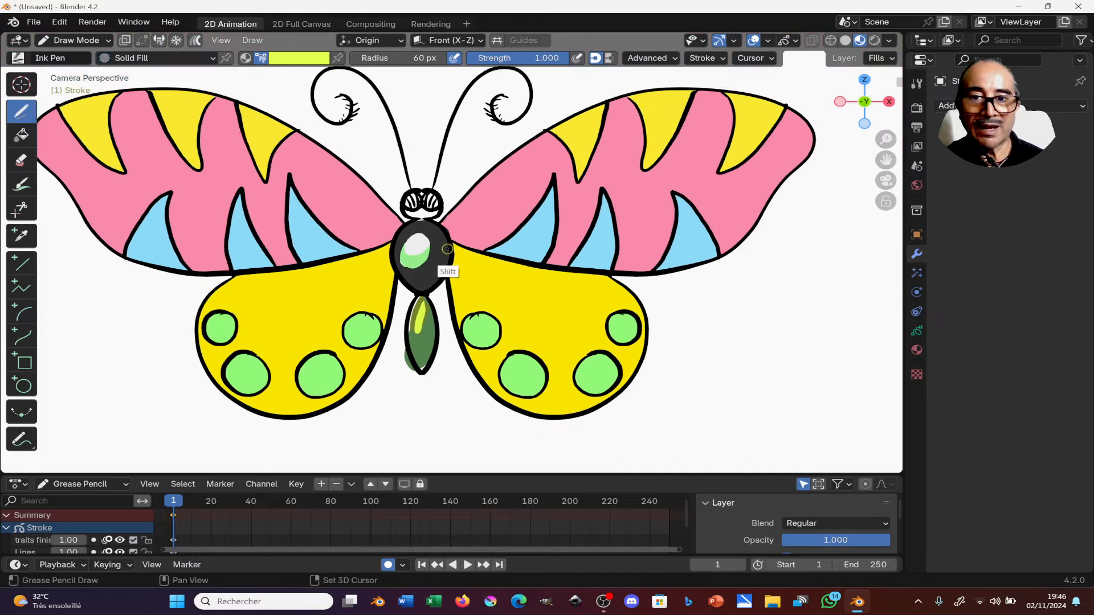
{"action": "scroll", "coordinate": [420, 219], "scroll_direction": "up", "scroll_amount": 3}
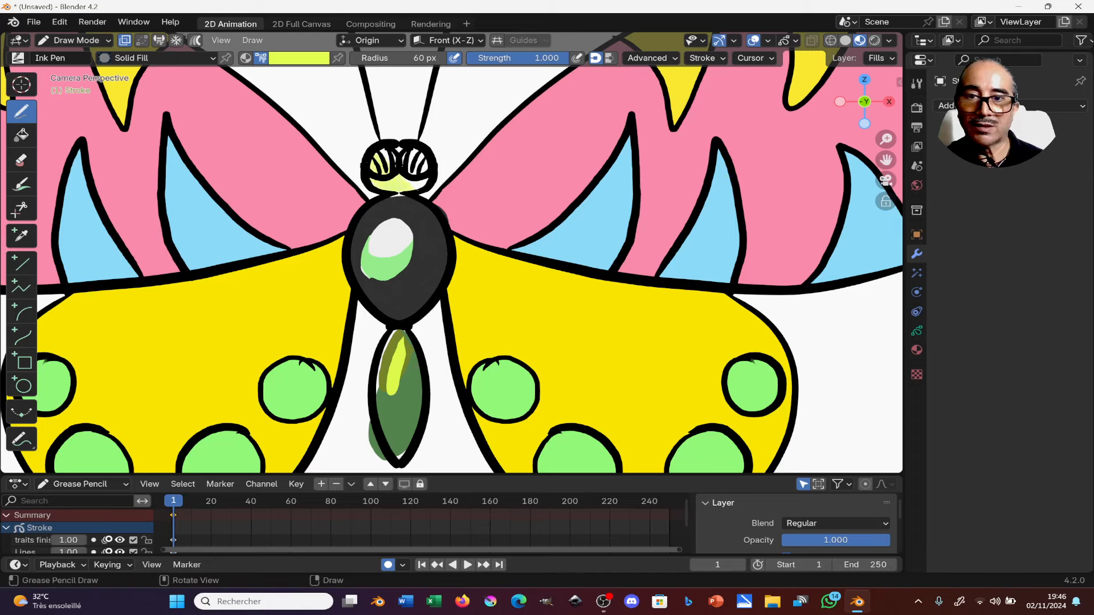
Pick a violet-blue color and paint the inside of both eyes.
{"action": "left_click", "coordinate": [287, 58]}
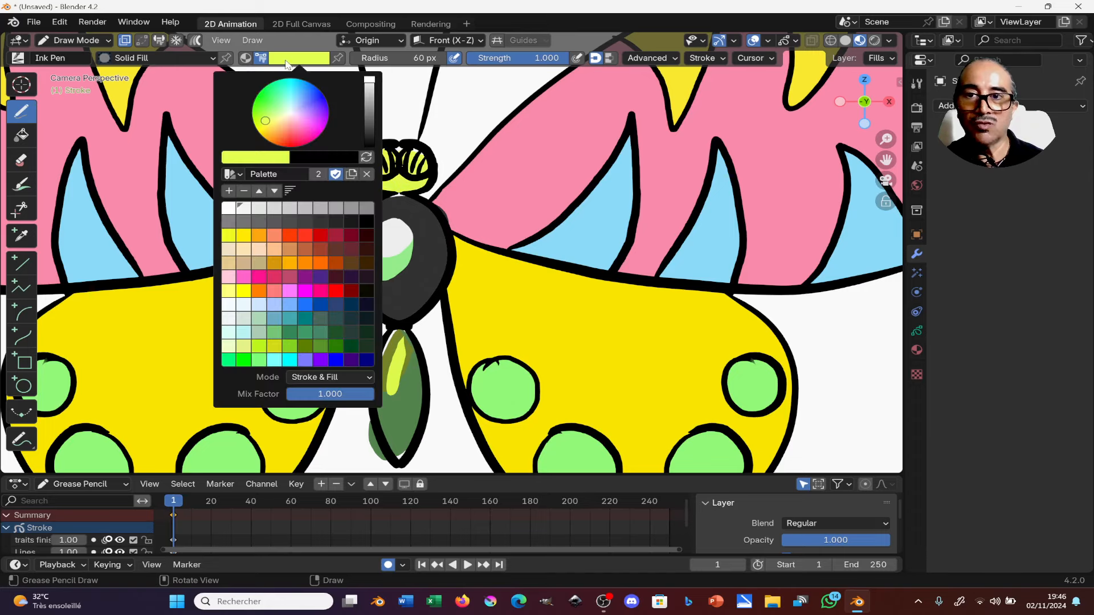
{"action": "left_click", "coordinate": [306, 103]}
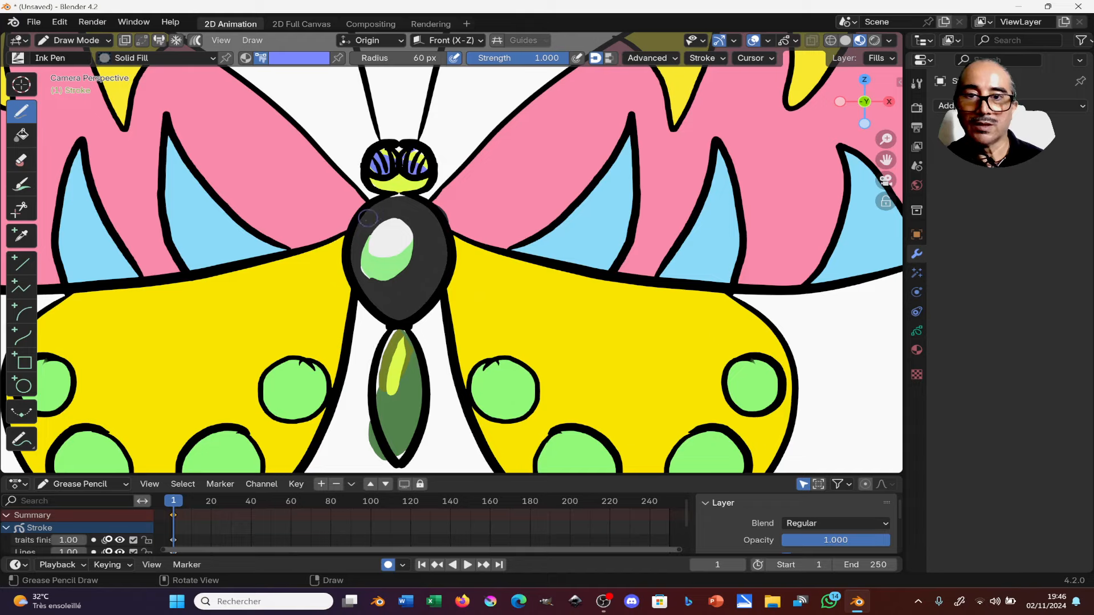
{"action": "middle_click_drag", "start_coordinate": [368, 218], "coordinate": [353, 224], "text": "ctrl"}
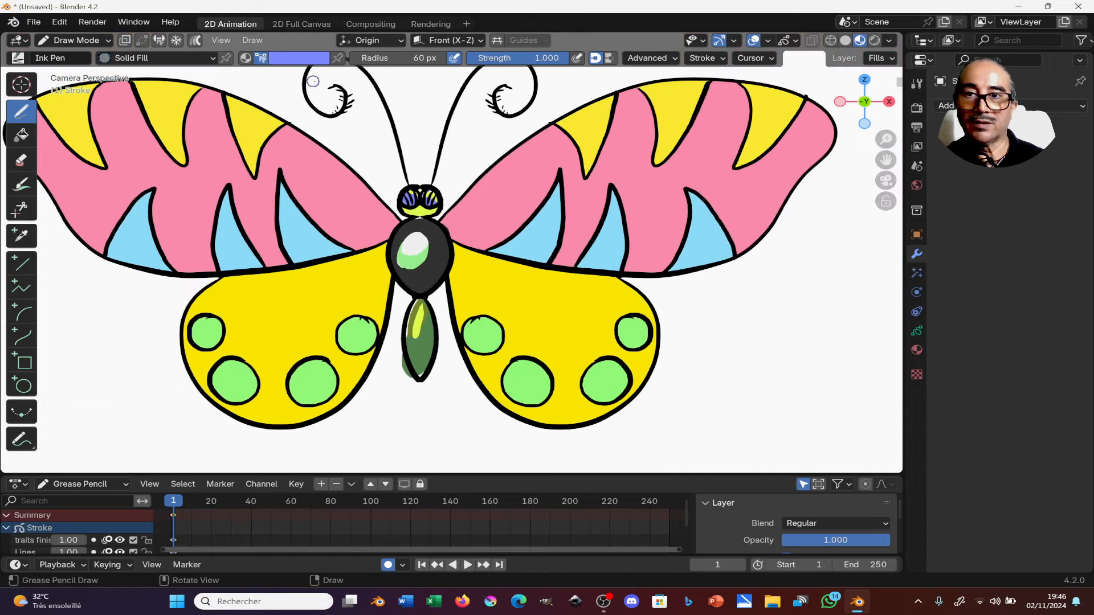
Lighten the color to a pale lavender white and paint reflections on the eyes, body and abdomen.
{"action": "left_click", "coordinate": [300, 60]}
{"action": "left_click_drag", "start_coordinate": [303, 110], "coordinate": [296, 114]}
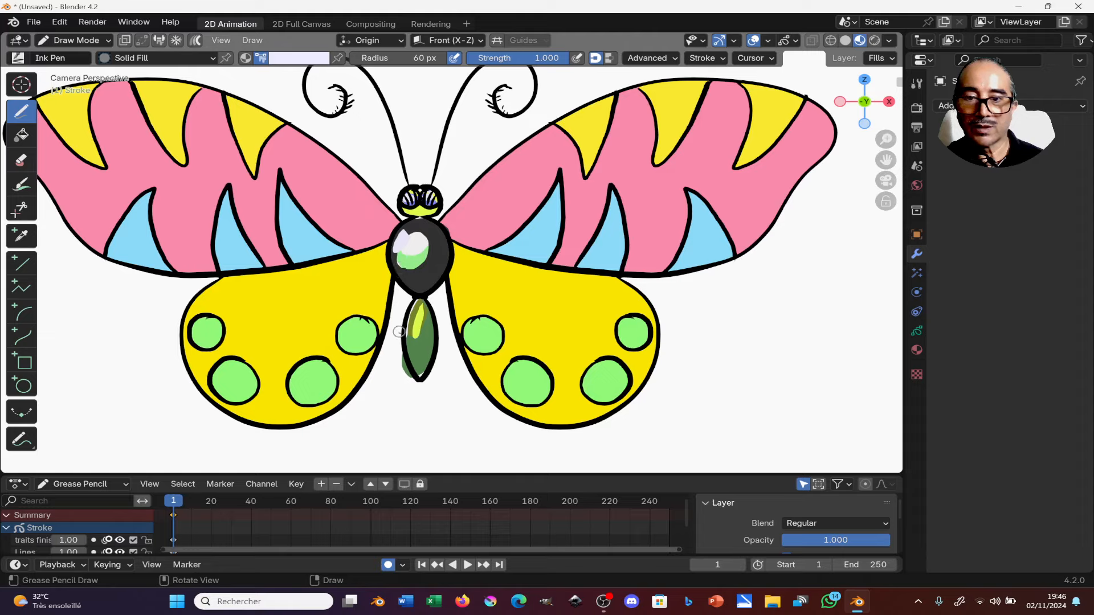
{"action": "middle_click_drag", "start_coordinate": [298, 288], "coordinate": [231, 211], "text": "ctrl"}
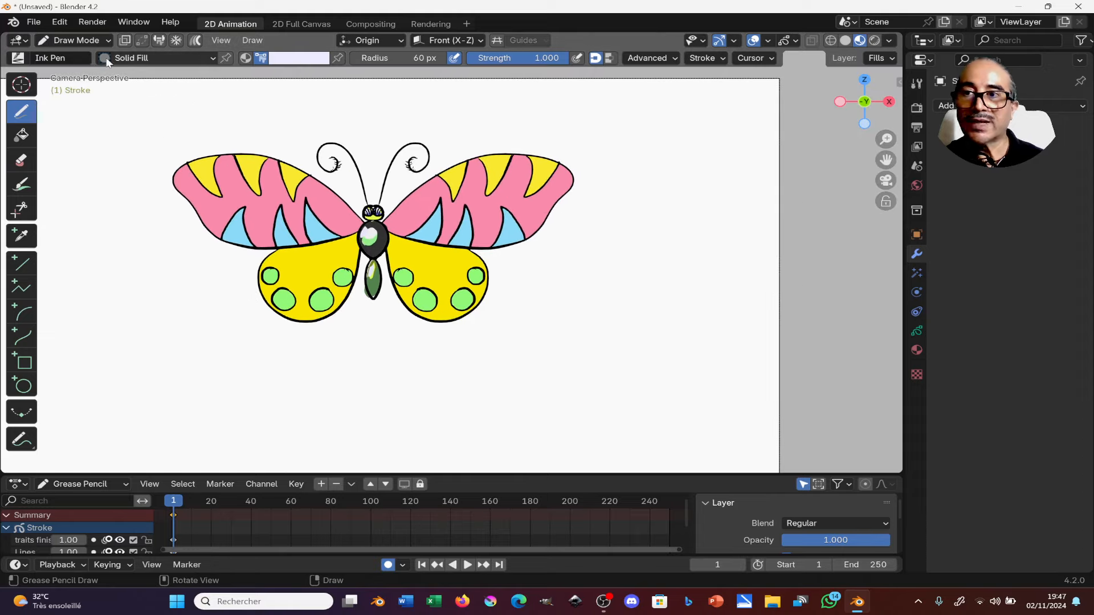
Switch the butterfly to Object Mode and turn off the viewport overlays.
{"action": "left_click", "coordinate": [75, 40]}
{"action": "left_click", "coordinate": [69, 53]}
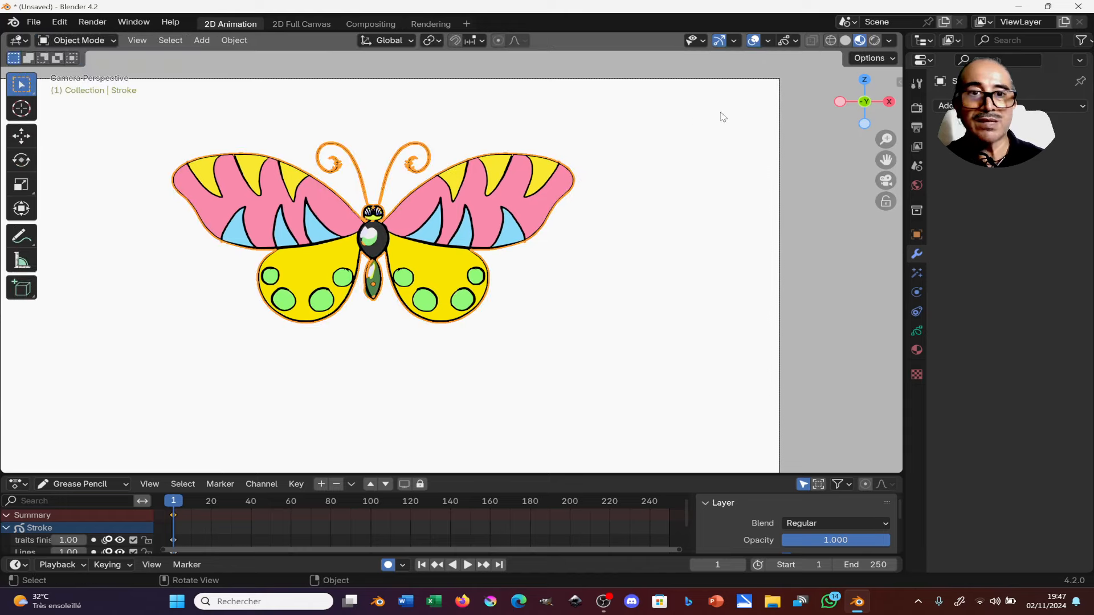
{"action": "left_click", "coordinate": [754, 40]}
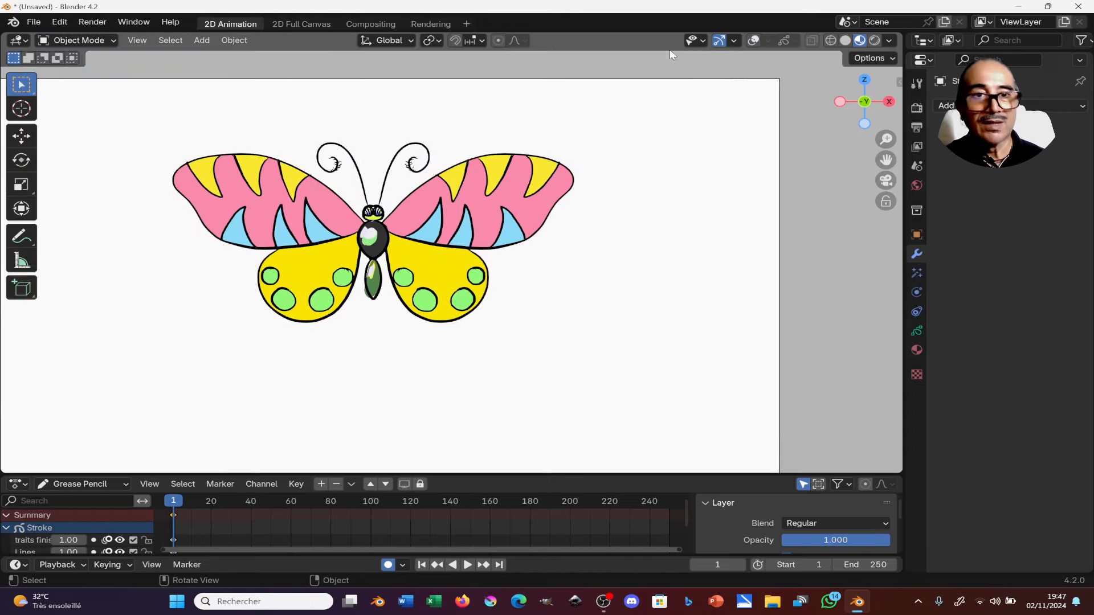
{"action": "left_click", "coordinate": [756, 42]}
{"action": "left_click", "coordinate": [754, 41]}
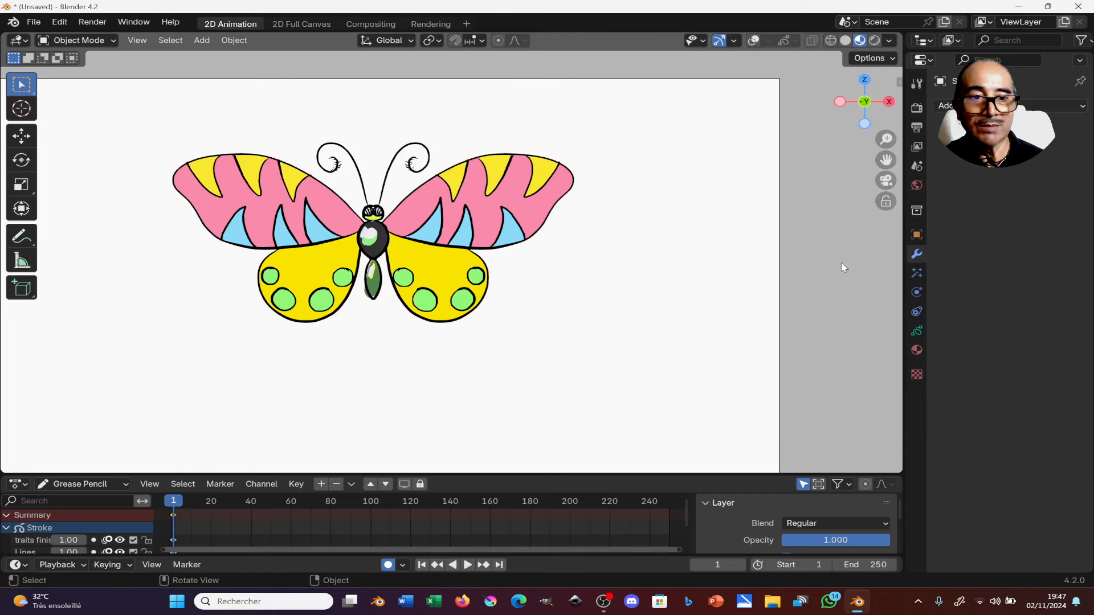
{"action": "middle_click_drag", "start_coordinate": [842, 276], "coordinate": [806, 246], "text": "ctrl"}
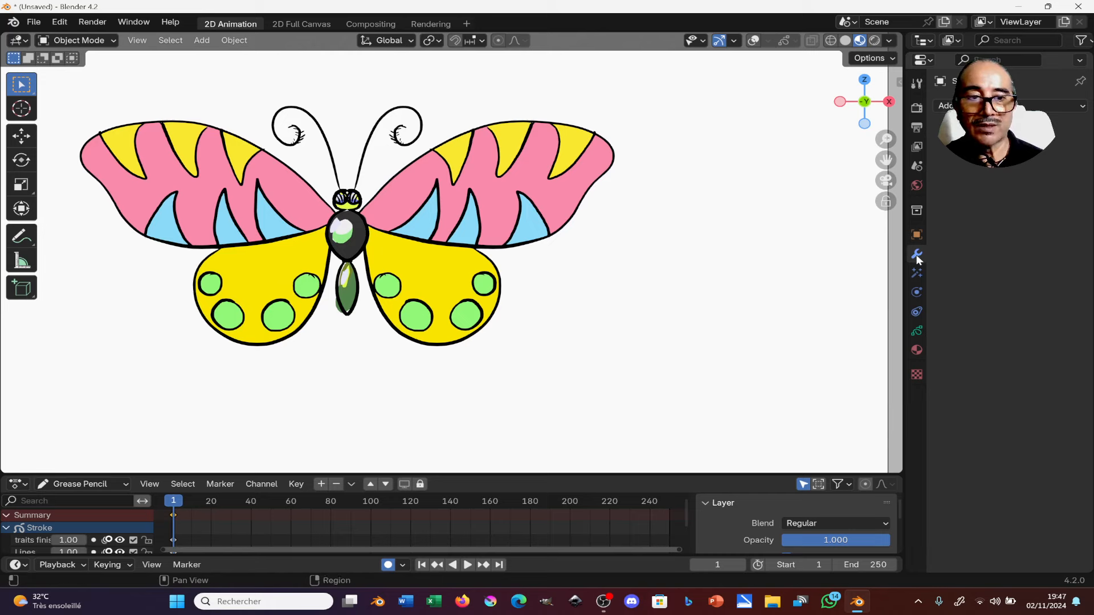
Add a Noise modifier and, with the animation playing, set its noise scale to 0.064 and noise offset to 8.772.
{"action": "left_click", "coordinate": [947, 105]}
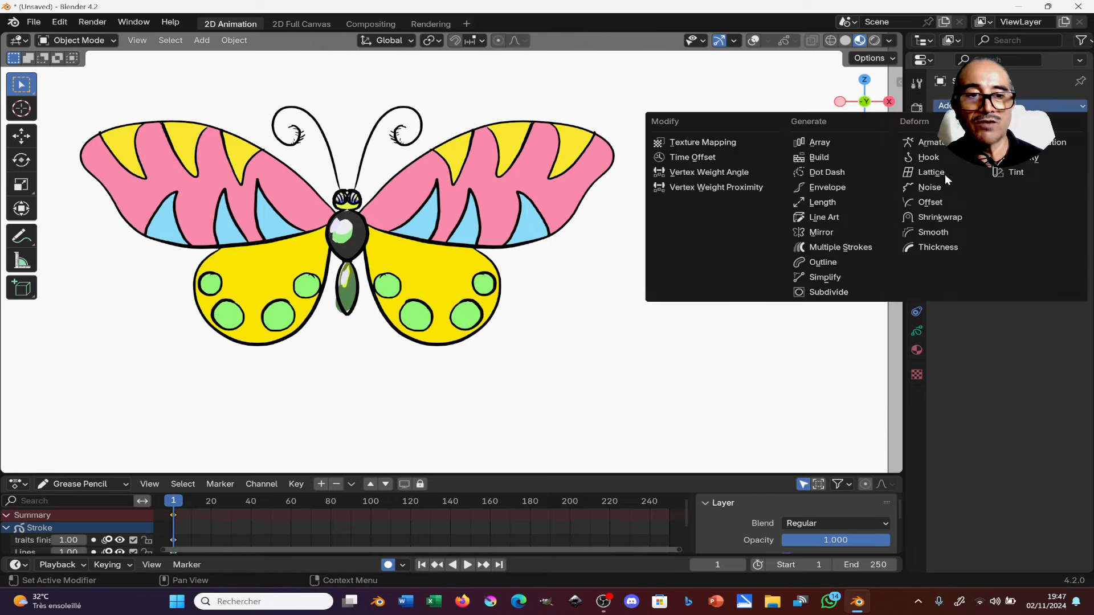
{"action": "left_click", "coordinate": [934, 188]}
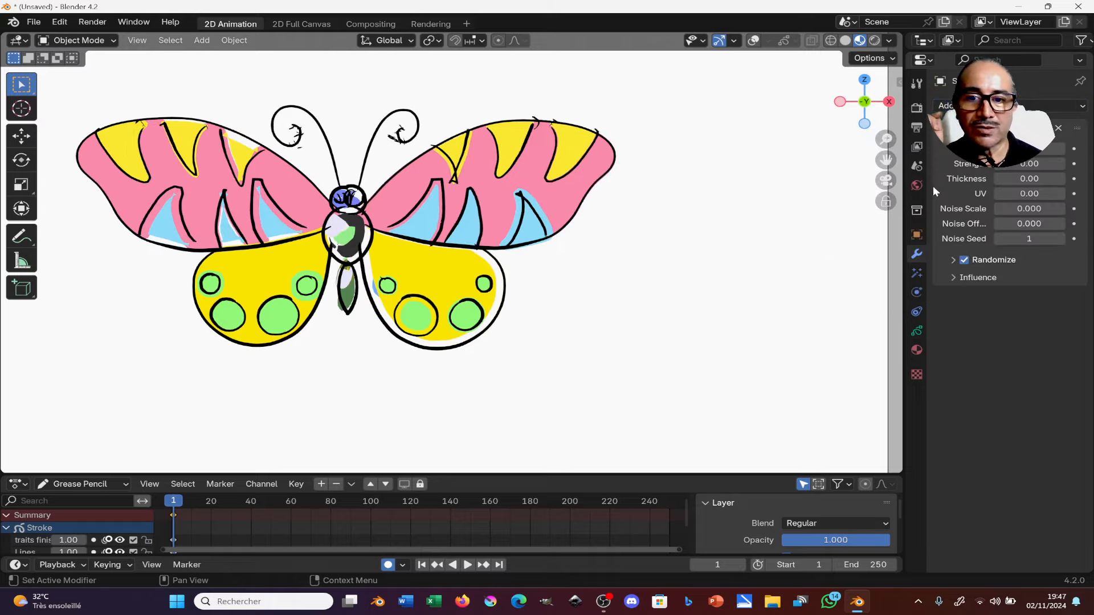
{"action": "key", "text": "space"}
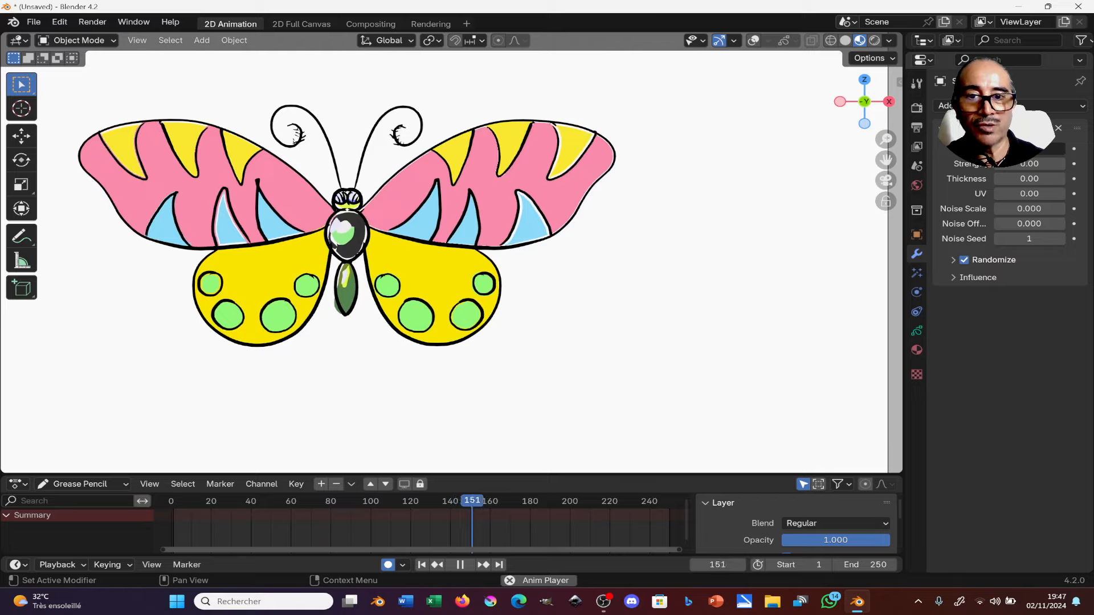
{"action": "left_click_drag", "start_coordinate": [1017, 210], "coordinate": [1034, 231]}
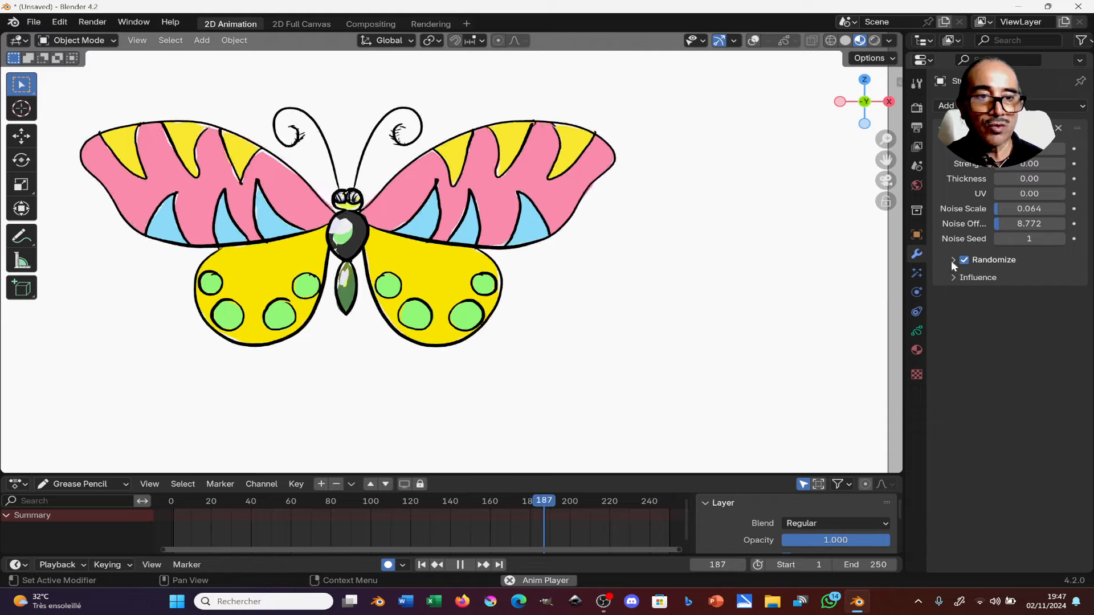
Collapse the Noise modifier, add a Thickness modifier and raise its thickness factor to 1.636.
{"action": "left_click", "coordinate": [941, 129]}
{"action": "left_click", "coordinate": [948, 106]}
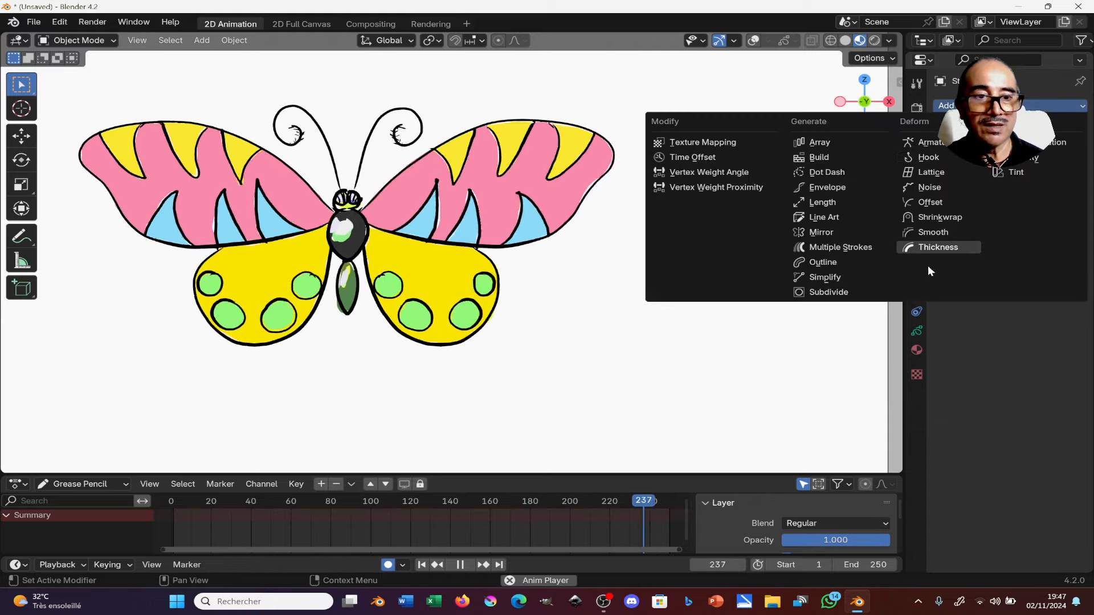
{"action": "left_click", "coordinate": [923, 249]}
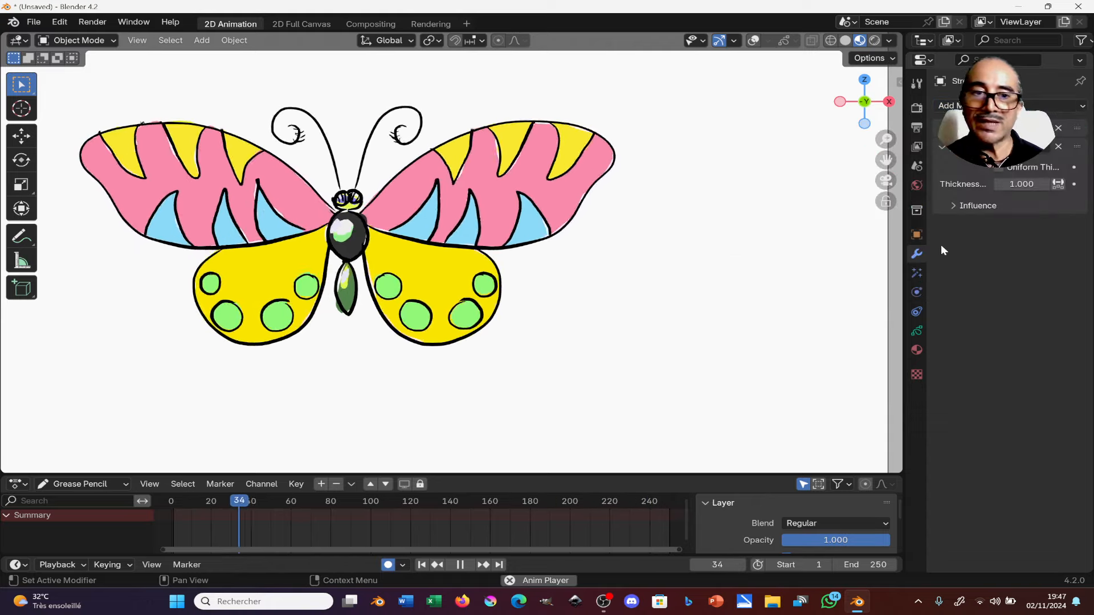
{"action": "left_click", "coordinate": [950, 206]}
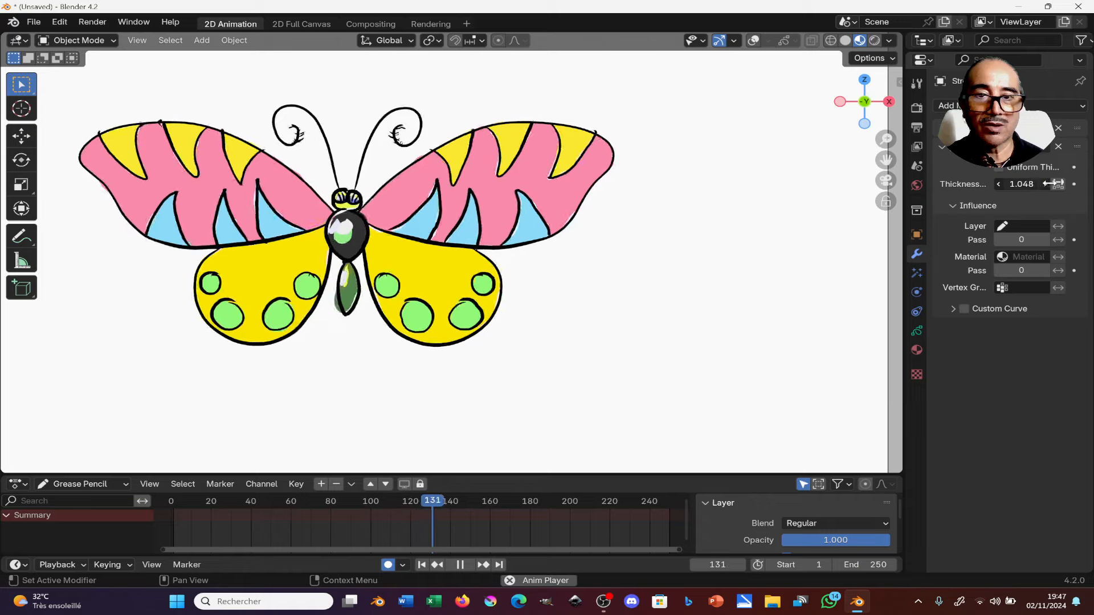
{"action": "left_click_drag", "start_coordinate": [1075, 184], "coordinate": [1091, 191]}
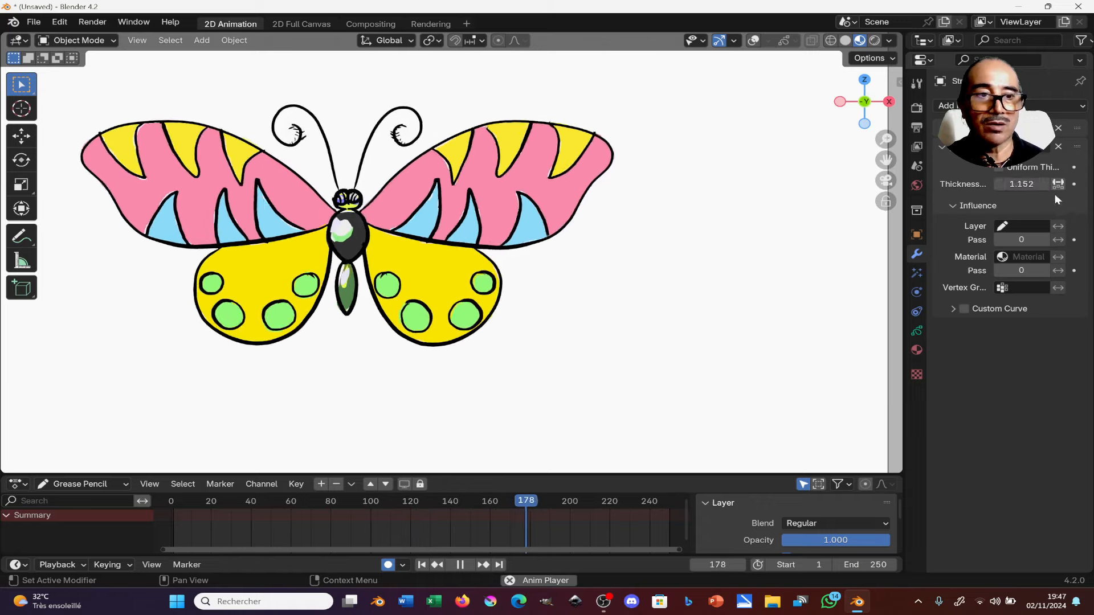
{"action": "mouse_move", "coordinate": [1011, 181]}
{"action": "left_mouse_down"}
{"action": "mouse_move", "coordinate": [1091, 187]}
{"action": "mouse_move", "coordinate": [1025, 184]}
{"action": "mouse_move", "coordinate": [1088, 185]}
{"action": "mouse_move", "coordinate": [1057, 184]}
{"action": "mouse_move", "coordinate": [1071, 184]}
{"action": "left_mouse_up"}
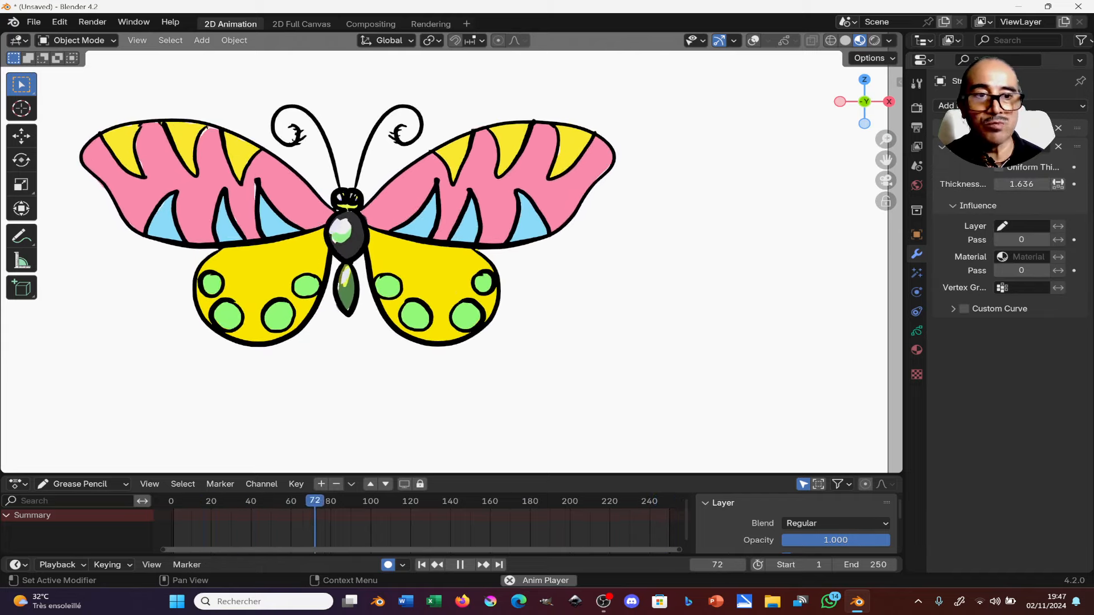
Enable the Thickness modifier's custom curve and shape it into an arch that falls to zero at both ends.
{"action": "left_click", "coordinate": [955, 309]}
{"action": "left_click", "coordinate": [965, 309]}
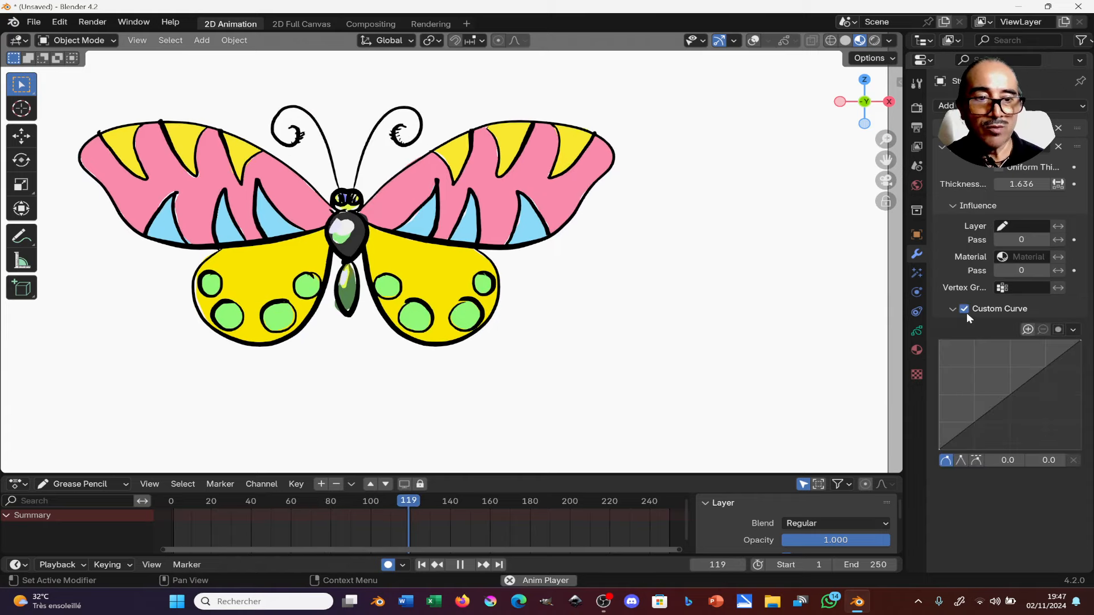
{"action": "mouse_move", "coordinate": [993, 401]}
{"action": "left_mouse_down"}
{"action": "mouse_move", "coordinate": [983, 338]}
{"action": "mouse_move", "coordinate": [960, 399]}
{"action": "mouse_move", "coordinate": [990, 344]}
{"action": "mouse_move", "coordinate": [989, 355]}
{"action": "mouse_move", "coordinate": [1074, 382]}
{"action": "mouse_move", "coordinate": [1046, 351]}
{"action": "mouse_move", "coordinate": [1074, 381]}
{"action": "mouse_move", "coordinate": [1078, 449]}
{"action": "left_mouse_up"}
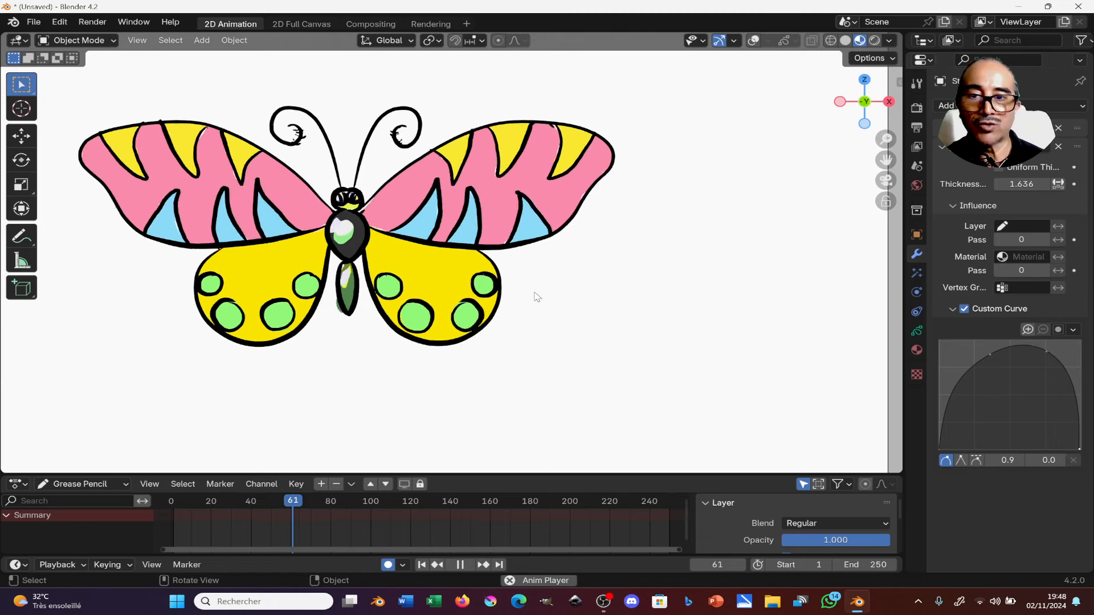
{"action": "key", "text": "space"}
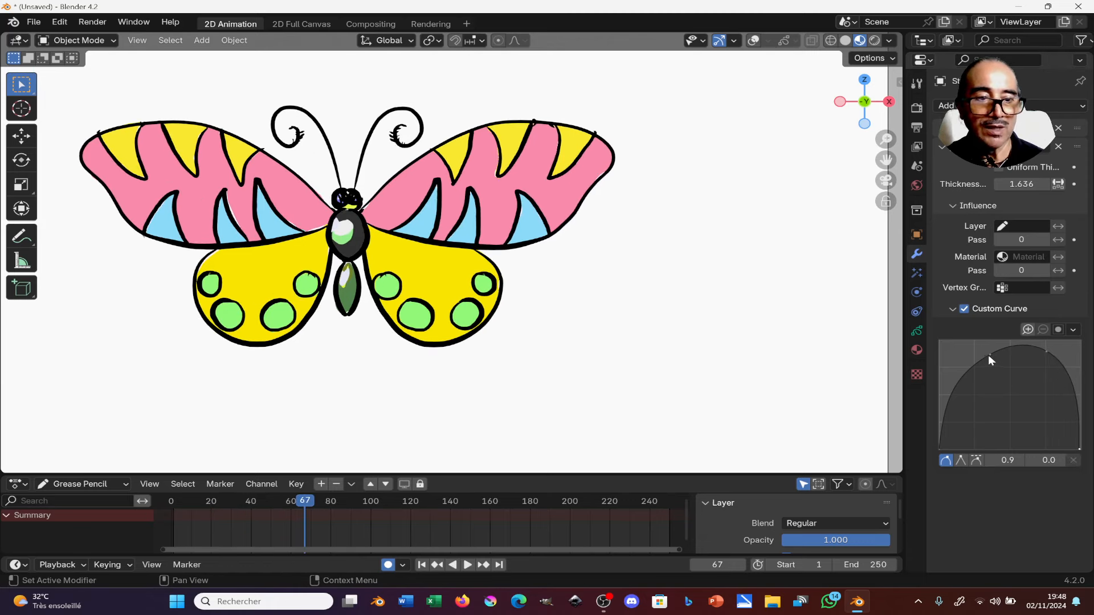
{"action": "left_click_drag", "start_coordinate": [988, 354], "coordinate": [973, 350]}
{"action": "left_click", "coordinate": [1046, 352]}
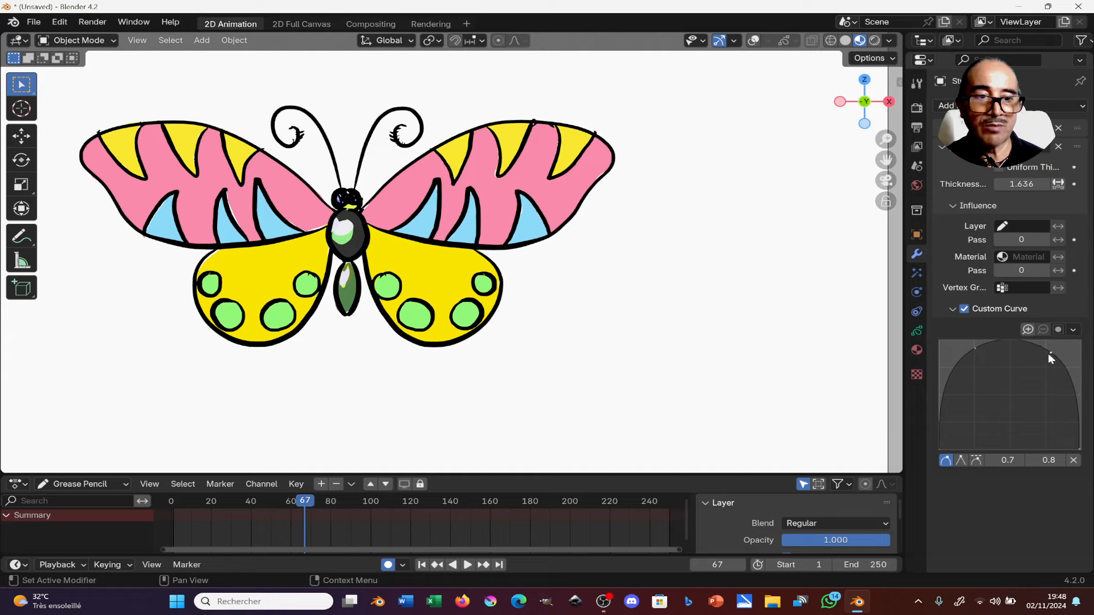
{"action": "left_click", "coordinate": [1009, 338]}
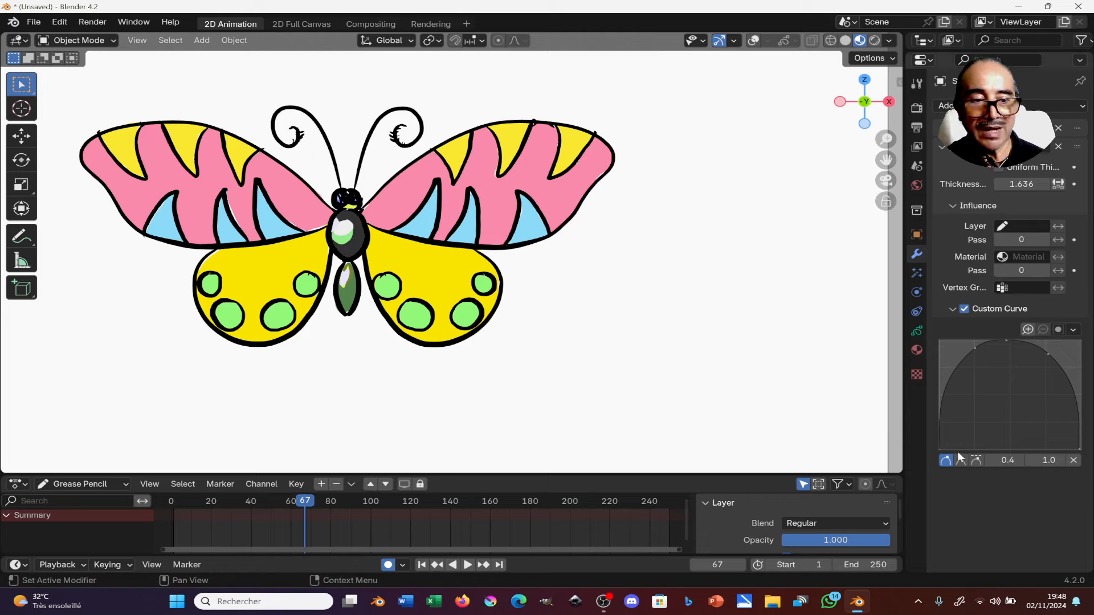
Pull the thickness curve's middle down to form two peaks, narrow its outer ends and replay the animation.
{"action": "left_click_drag", "start_coordinate": [1010, 343], "coordinate": [1017, 431]}
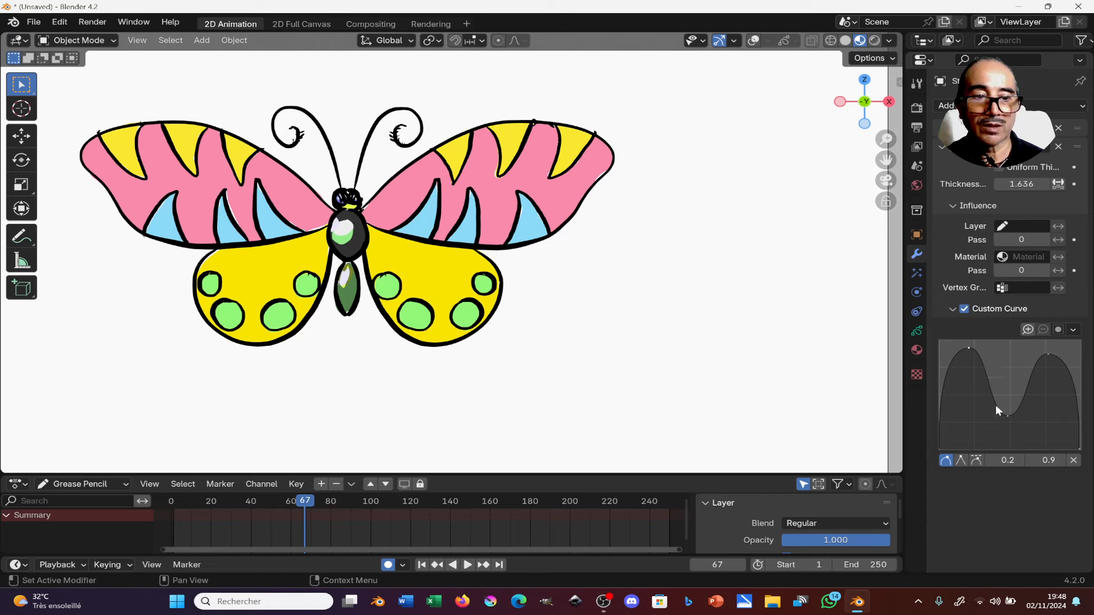
{"action": "left_click_drag", "start_coordinate": [1010, 410], "coordinate": [1011, 387]}
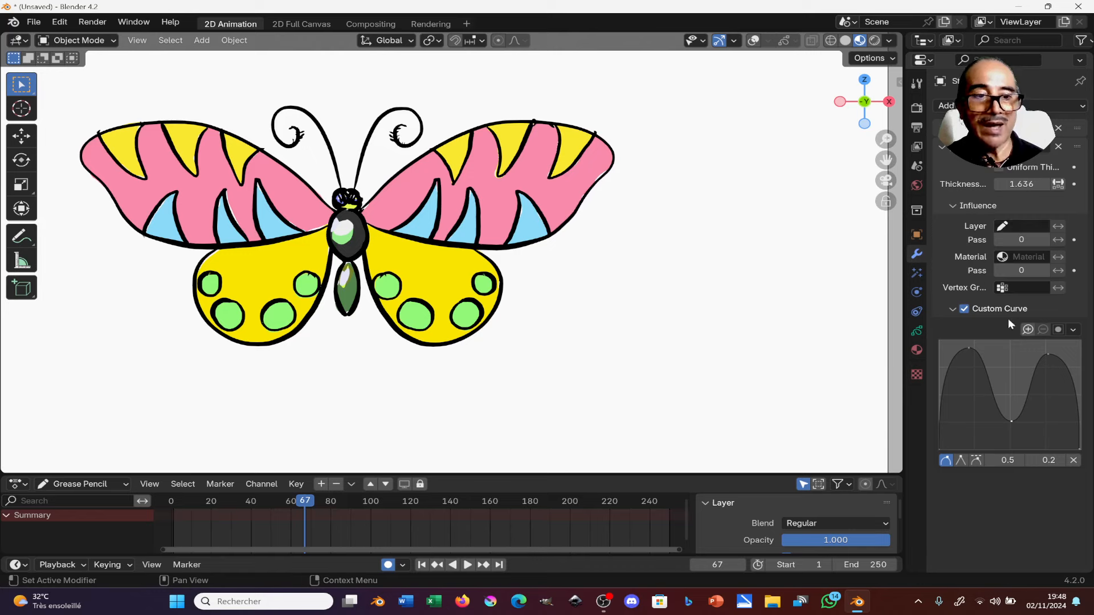
{"action": "left_click", "coordinate": [977, 346]}
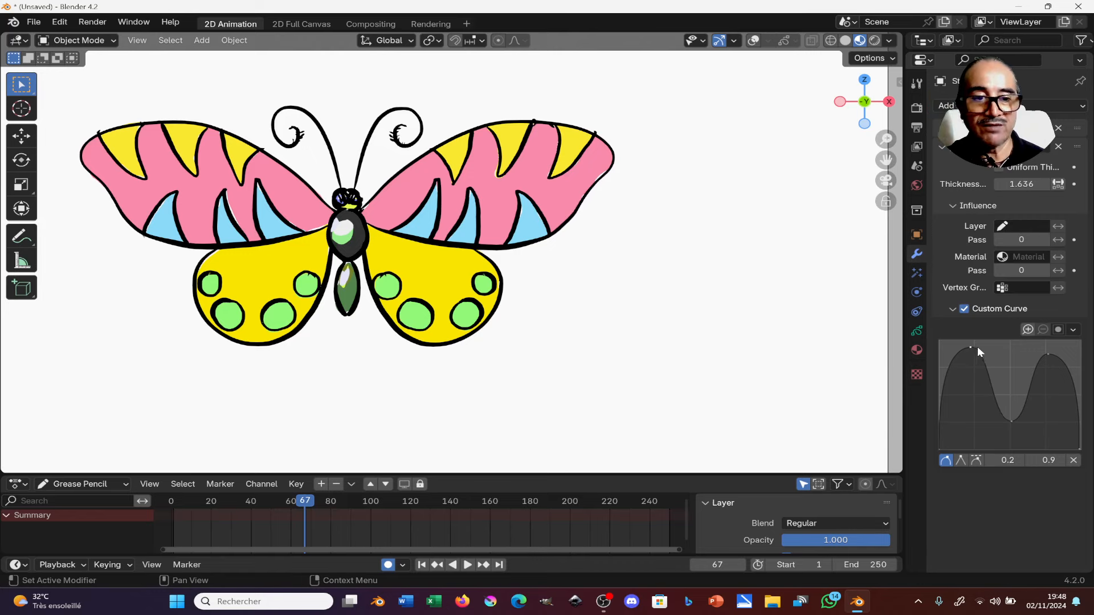
{"action": "left_click_drag", "start_coordinate": [940, 449], "coordinate": [949, 439]}
{"action": "left_click_drag", "start_coordinate": [1073, 416], "coordinate": [1056, 436]}
{"action": "left_click", "coordinate": [1065, 446]}
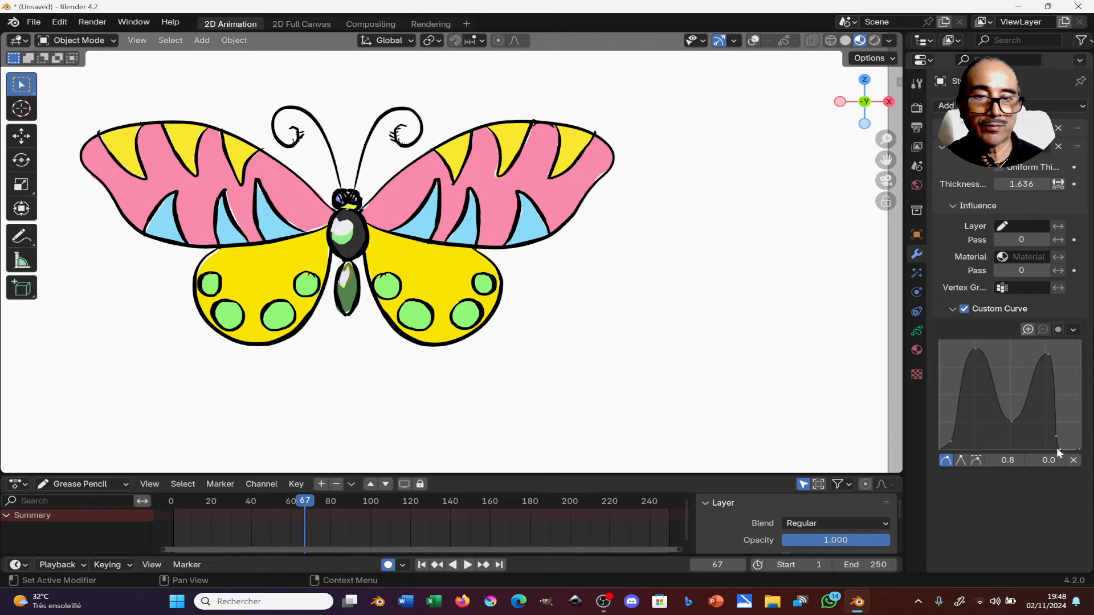
{"action": "key", "text": "space"}
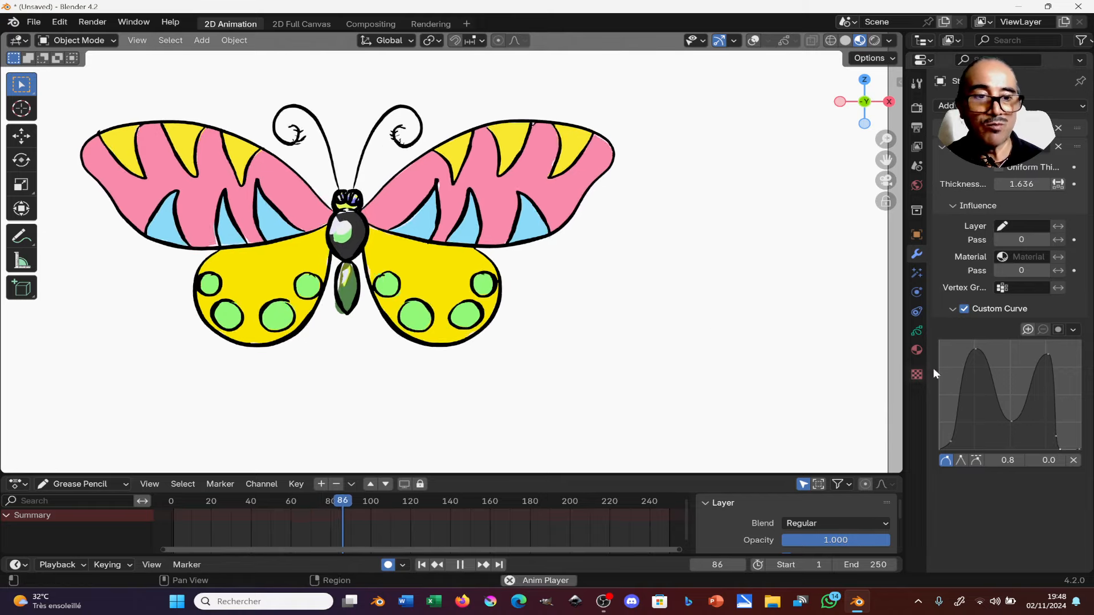
Collapse the Thickness modifier's influence settings and set its thickness factor to 5.
{"action": "left_click", "coordinate": [954, 206]}
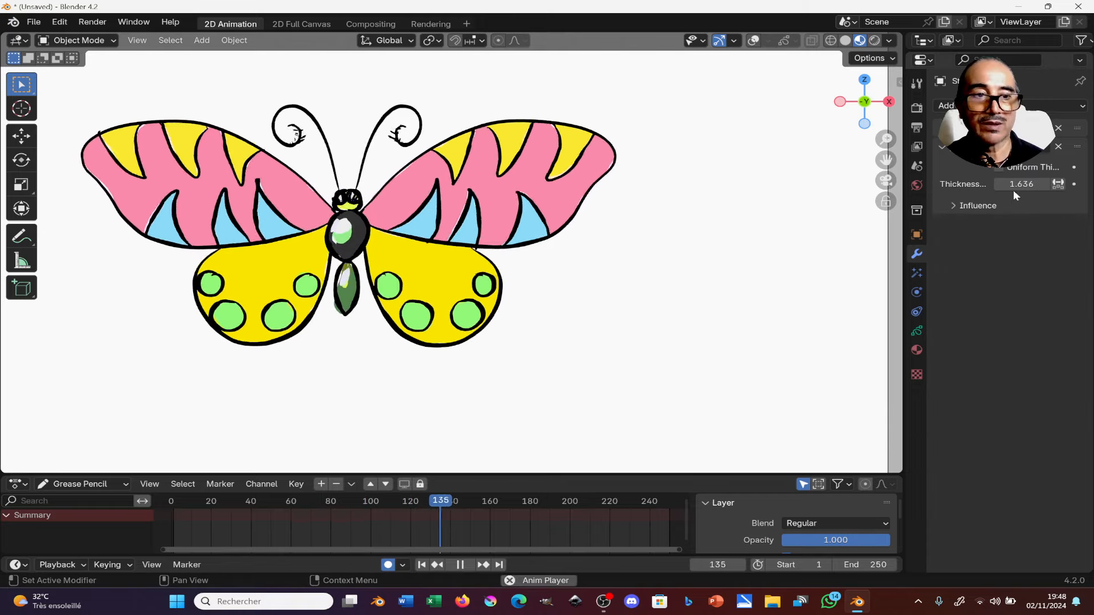
{"action": "left_click_drag", "start_coordinate": [1015, 193], "coordinate": [1088, 180]}
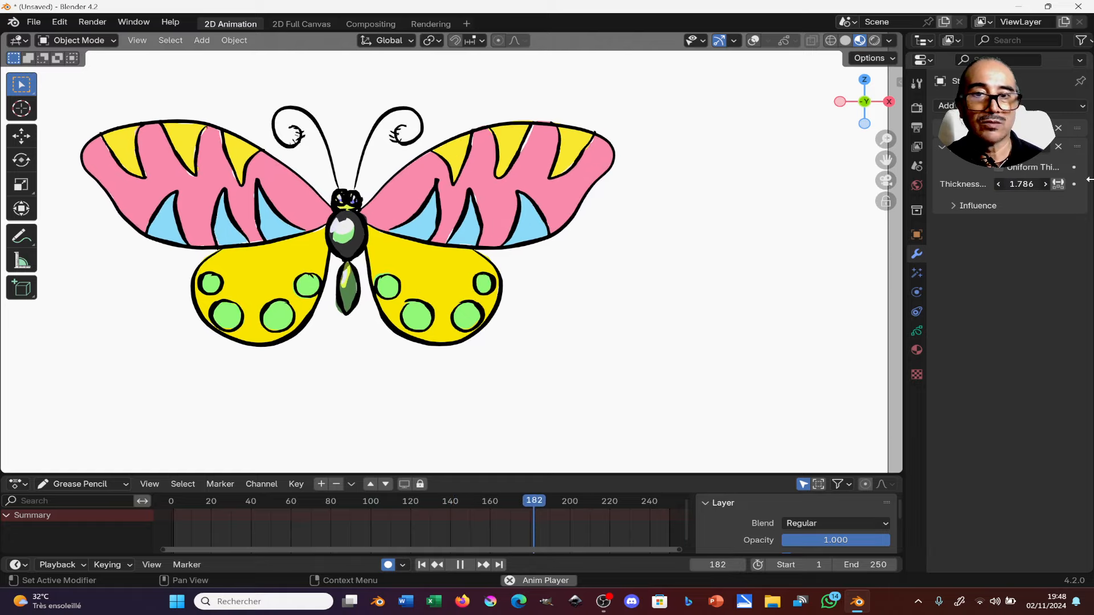
{"action": "left_click", "coordinate": [1020, 183]}
{"action": "type", "text": "5"}
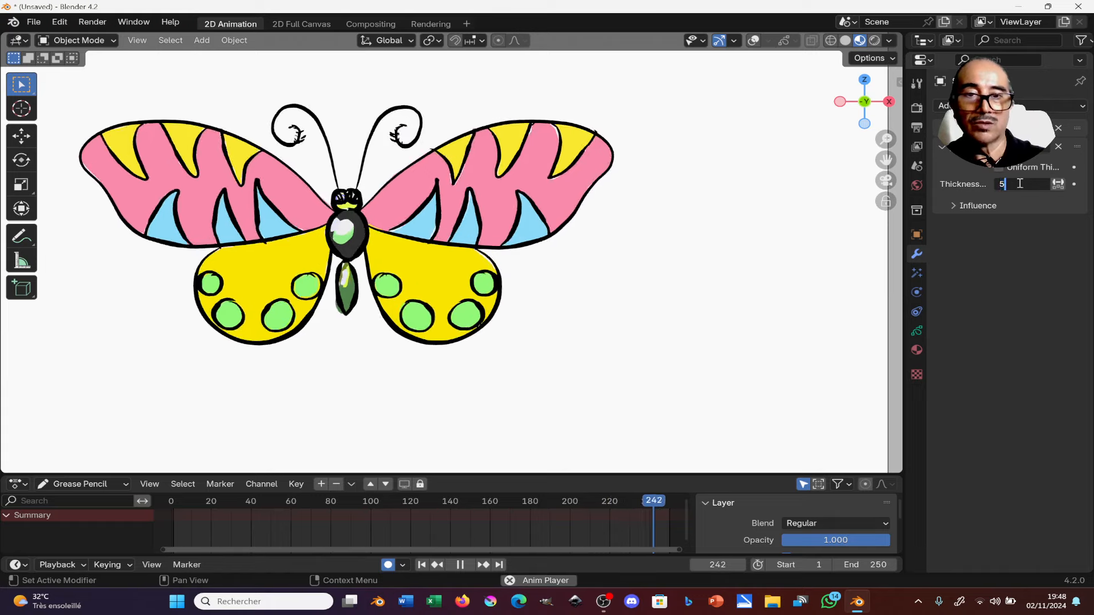
{"action": "key", "text": "Return"}
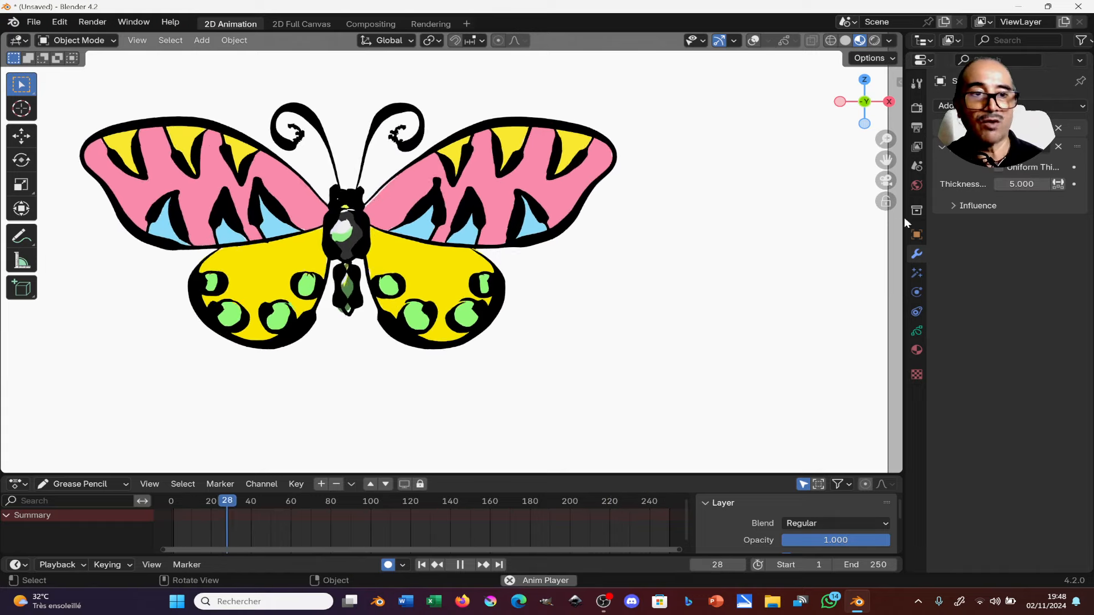
Reshape the Thickness modifier's custom curve from two peaks into a single broad arch tapering at both ends.
{"action": "left_click", "coordinate": [989, 209]}
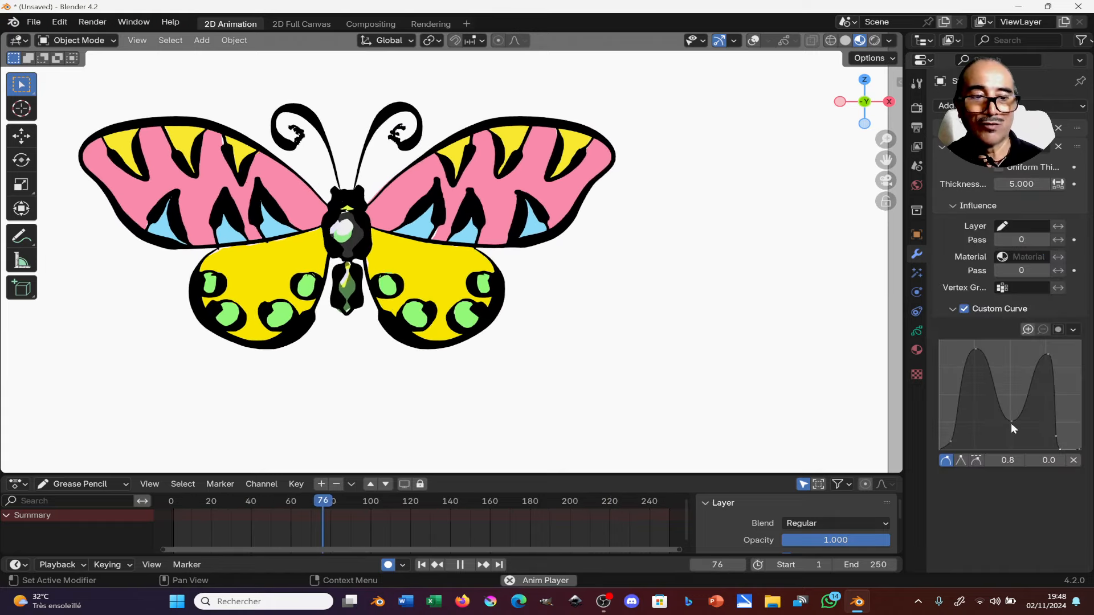
{"action": "left_click_drag", "start_coordinate": [1016, 375], "coordinate": [979, 372]}
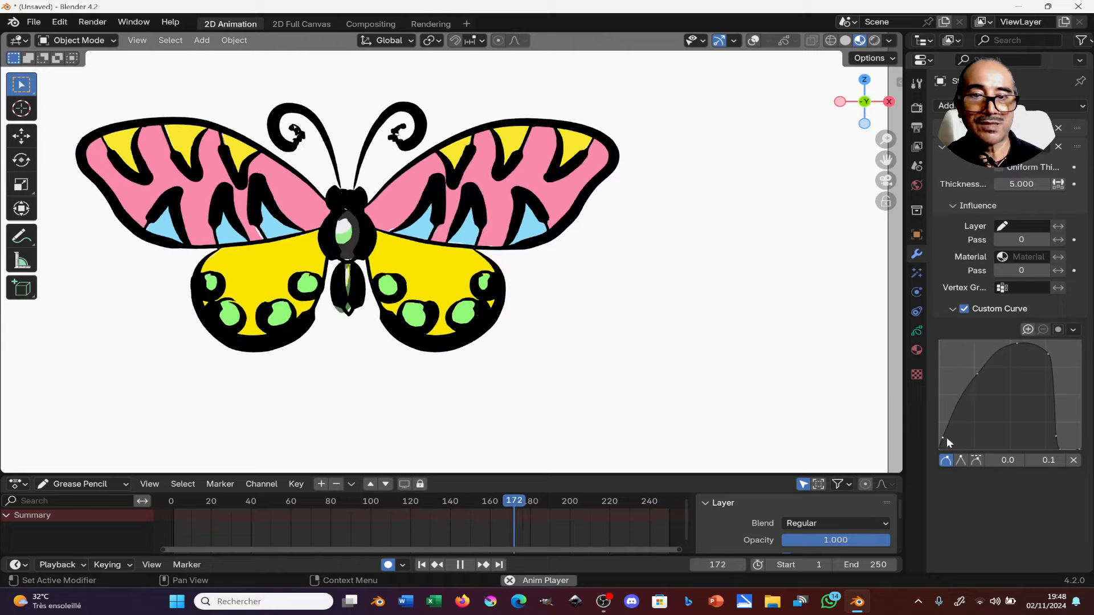
{"action": "left_click", "coordinate": [1055, 435]}
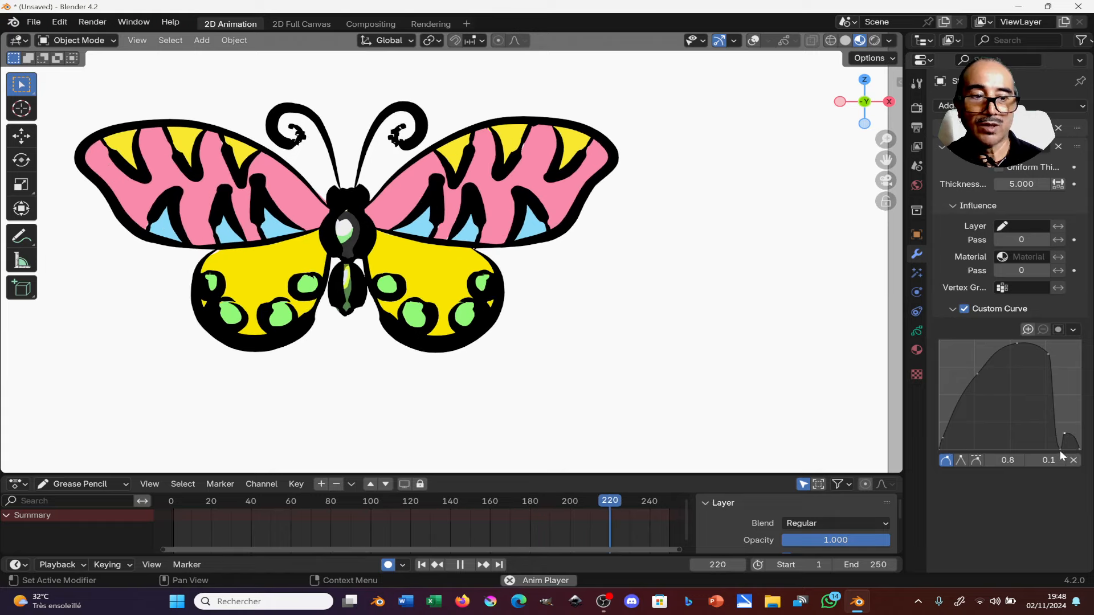
{"action": "mouse_move", "coordinate": [1064, 435]}
{"action": "left_mouse_down"}
{"action": "mouse_move", "coordinate": [1064, 456]}
{"action": "mouse_move", "coordinate": [1064, 439]}
{"action": "left_mouse_up"}
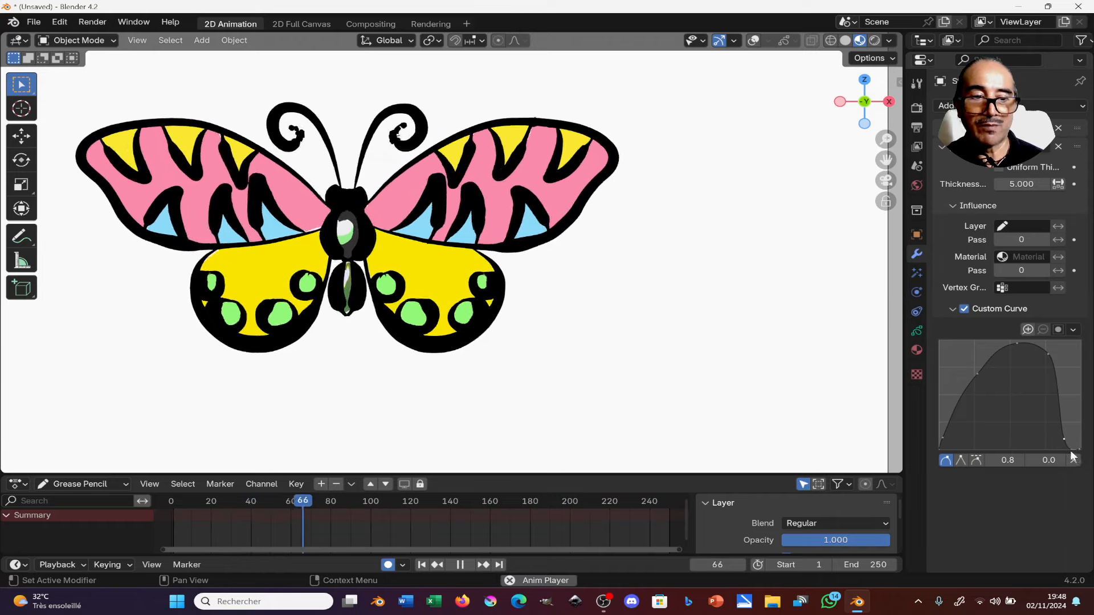
{"action": "left_click_drag", "start_coordinate": [1083, 456], "coordinate": [1076, 429]}
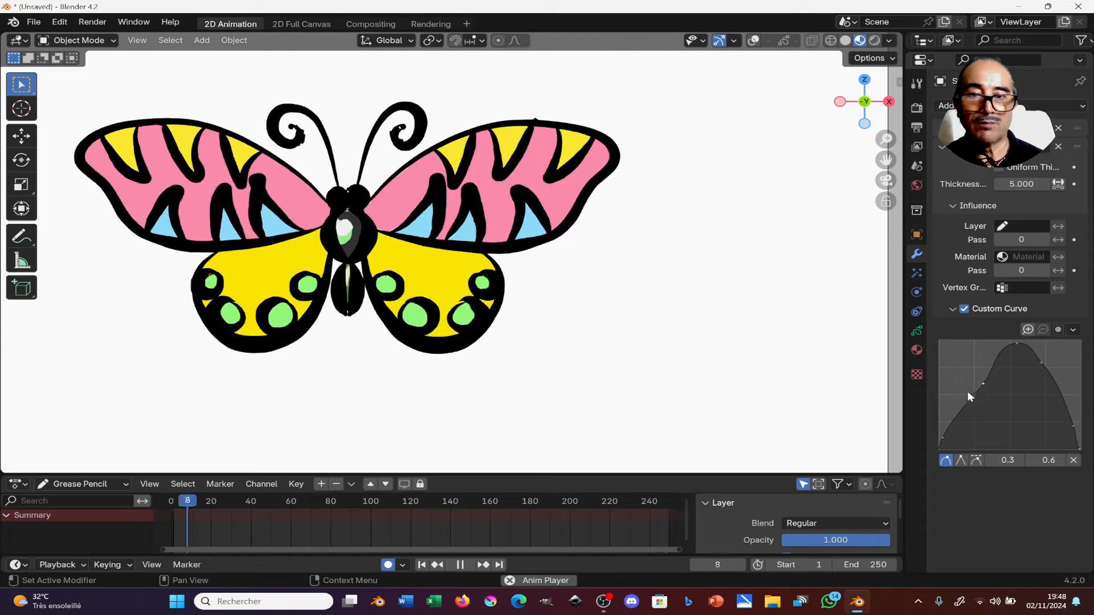
Set the Thickness modifier's thickness factor to 2.
{"action": "double_click", "coordinate": [1013, 184]}
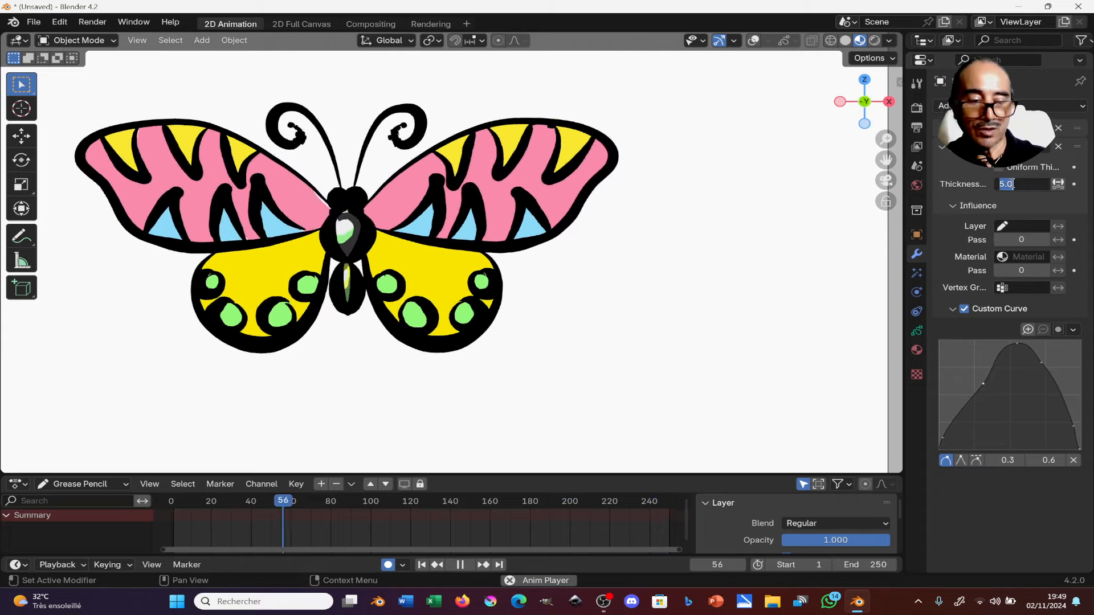
{"action": "type", "text": "2"}
{"action": "key", "text": "Return"}
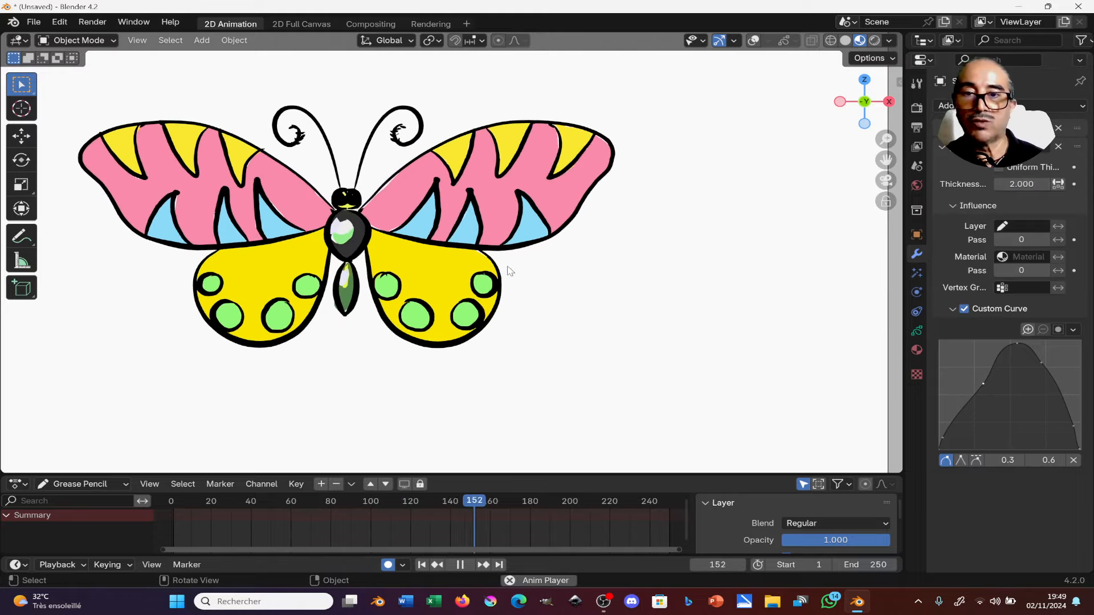
{"action": "middle_click_drag", "start_coordinate": [510, 244], "coordinate": [481, 275], "text": "ctrl"}
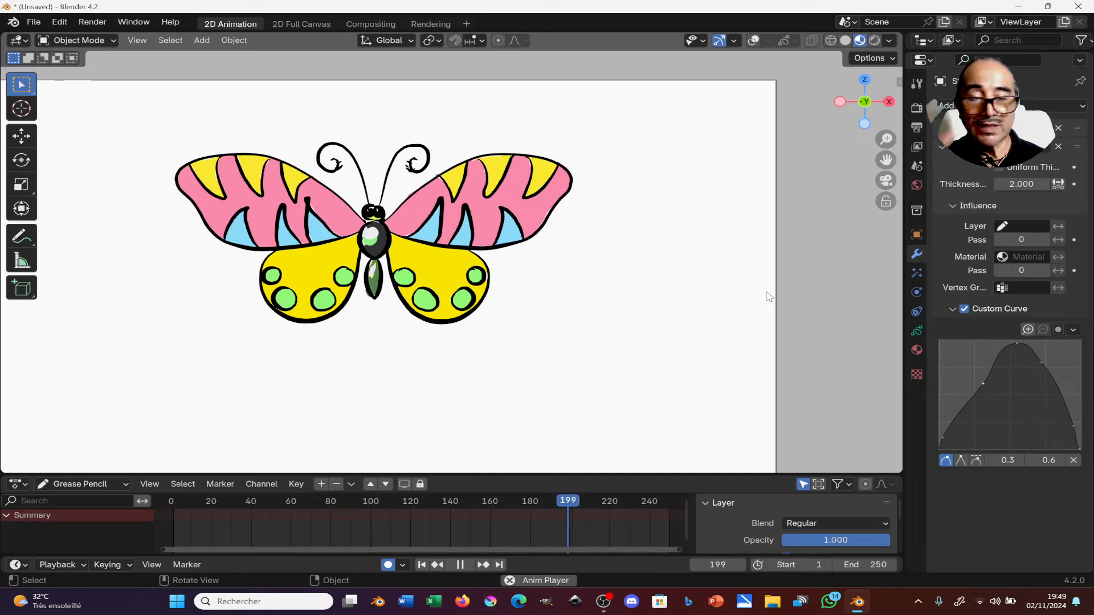
Switch the viewport to rendered shading and add a Rim visual effect to the butterfly.
{"action": "left_click", "coordinate": [875, 41]}
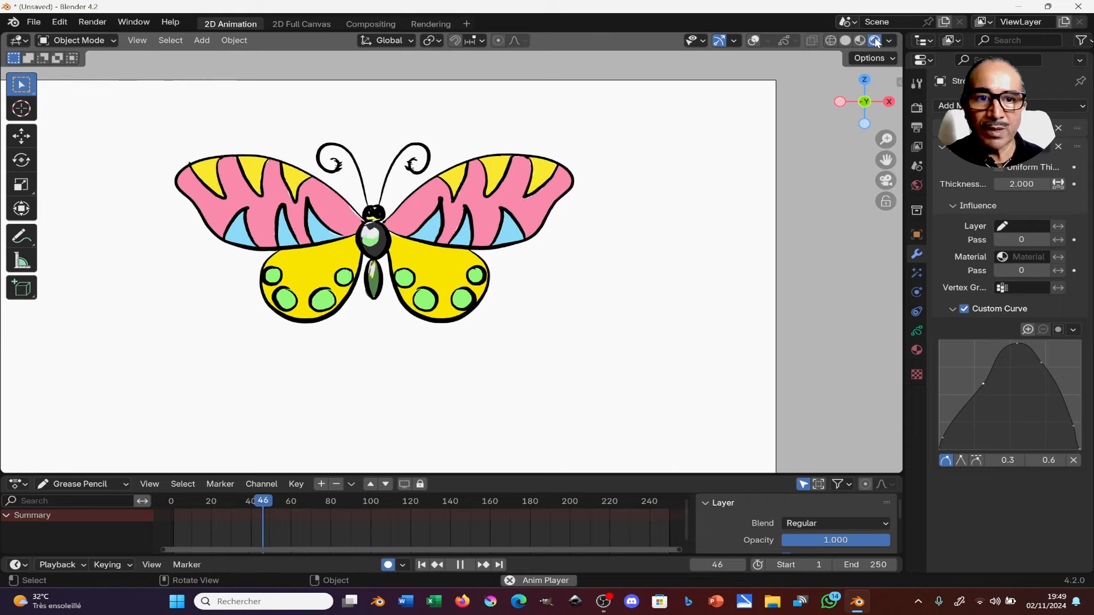
{"action": "left_click", "coordinate": [917, 273]}
{"action": "left_click", "coordinate": [969, 106]}
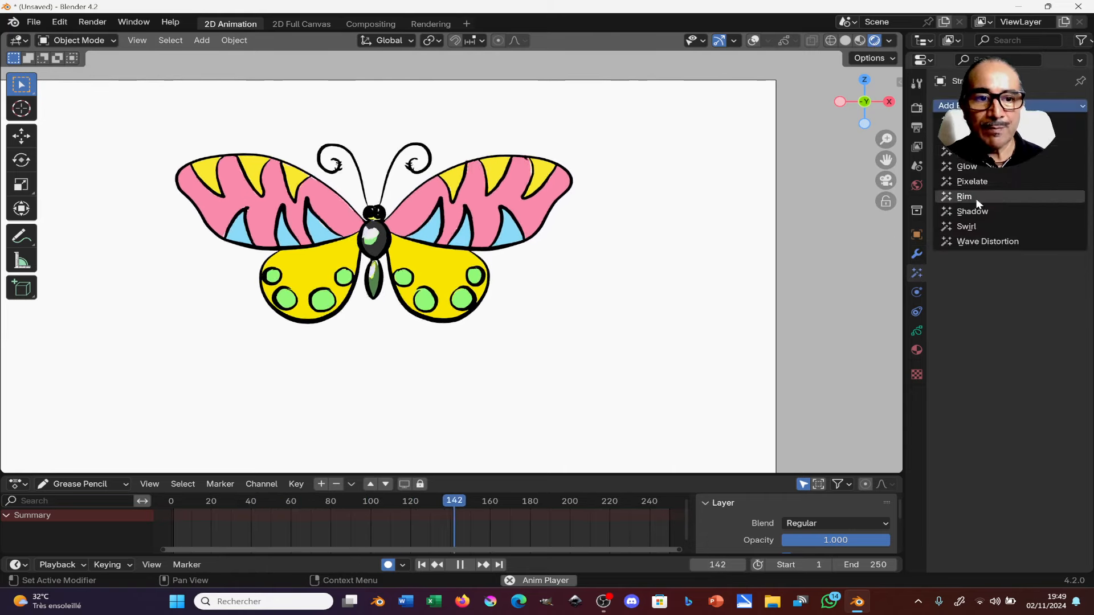
{"action": "left_click", "coordinate": [967, 198]}
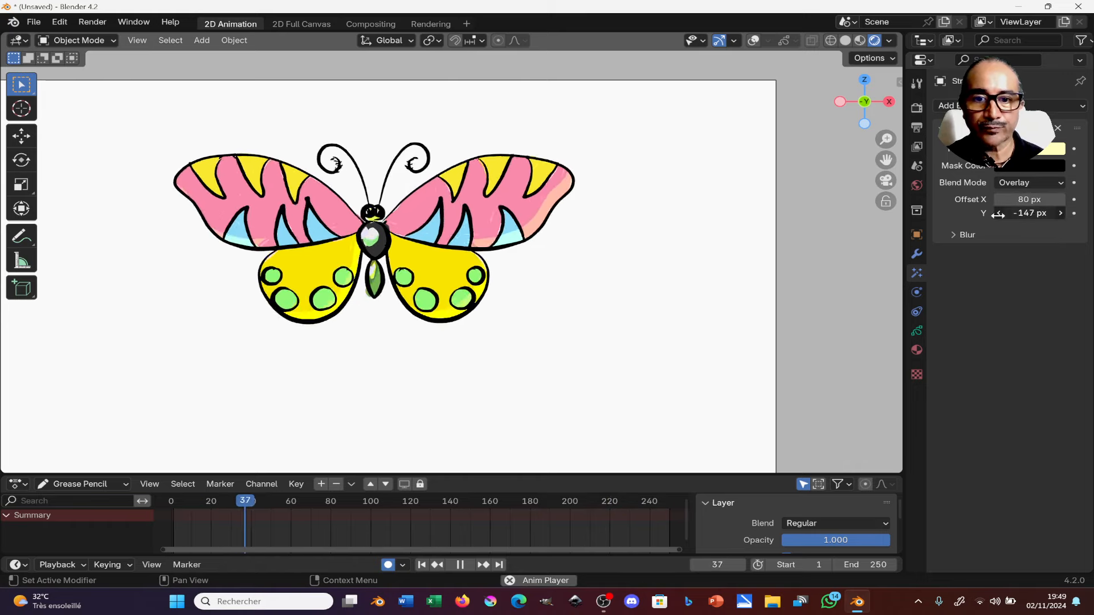
Offset the Rim effect by 182 px in X and 116 px in Y, and blur it by 75 px and 157 px.
{"action": "mouse_move", "coordinate": [1066, 221]}
{"action": "left_mouse_down"}
{"action": "mouse_move", "coordinate": [1020, 217]}
{"action": "mouse_move", "coordinate": [1053, 215]}
{"action": "left_mouse_up"}
{"action": "left_click", "coordinate": [957, 236]}
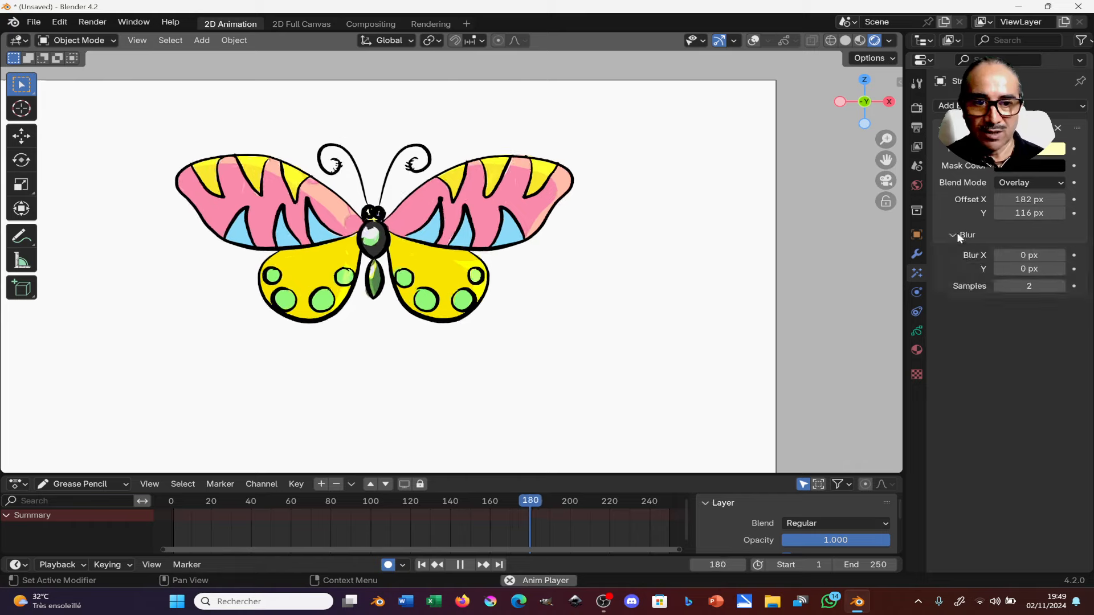
{"action": "mouse_move", "coordinate": [1029, 256]}
{"action": "left_mouse_down"}
{"action": "mouse_move", "coordinate": [1065, 250]}
{"action": "mouse_move", "coordinate": [1038, 274]}
{"action": "mouse_move", "coordinate": [1026, 268]}
{"action": "left_mouse_up"}
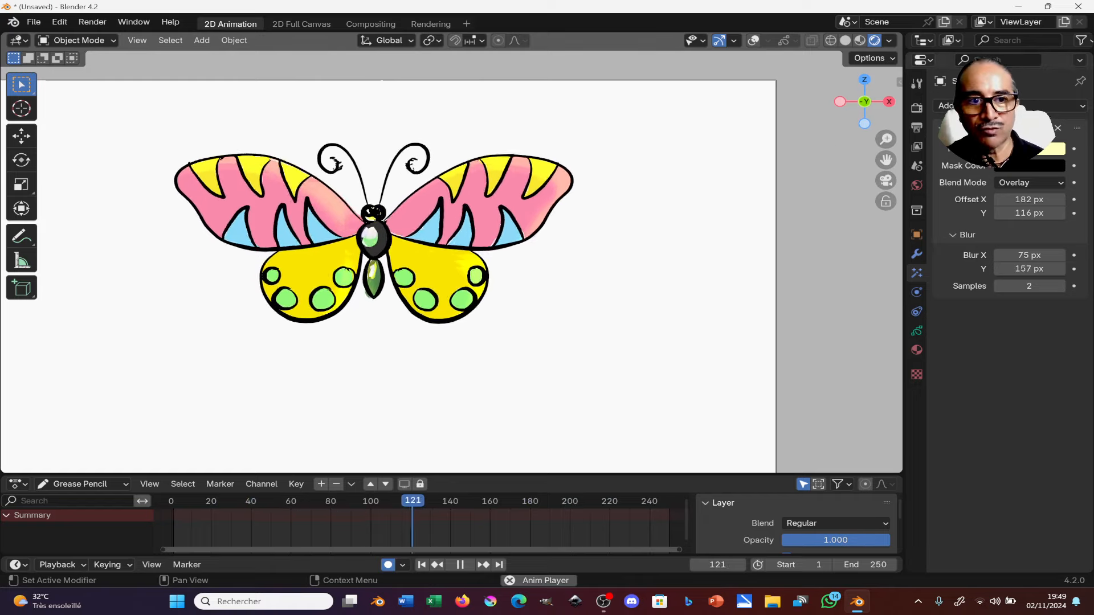
Try a Swirl effect with a 248 px radius and the butterfly as its object, and remove the effect.
{"action": "left_click", "coordinate": [957, 106]}
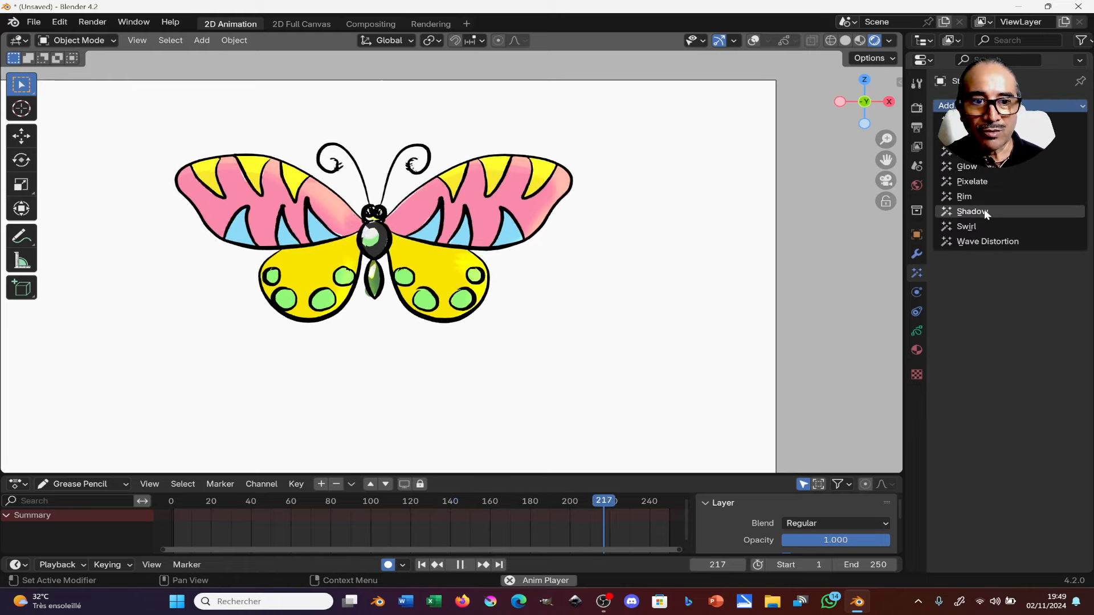
{"action": "left_click", "coordinate": [973, 226]}
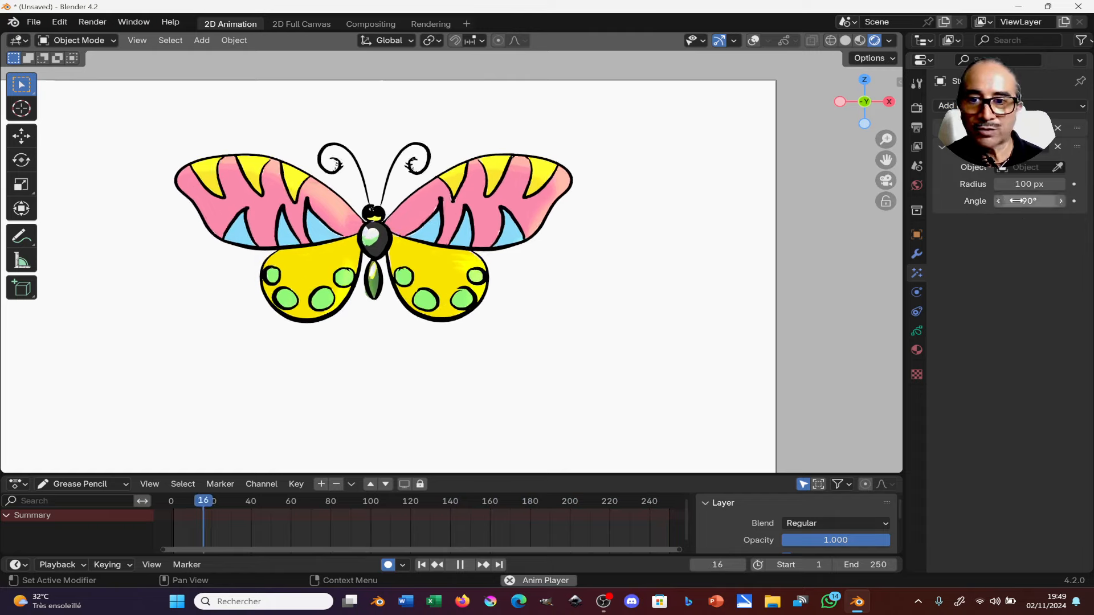
{"action": "left_click_drag", "start_coordinate": [1026, 188], "coordinate": [1043, 198]}
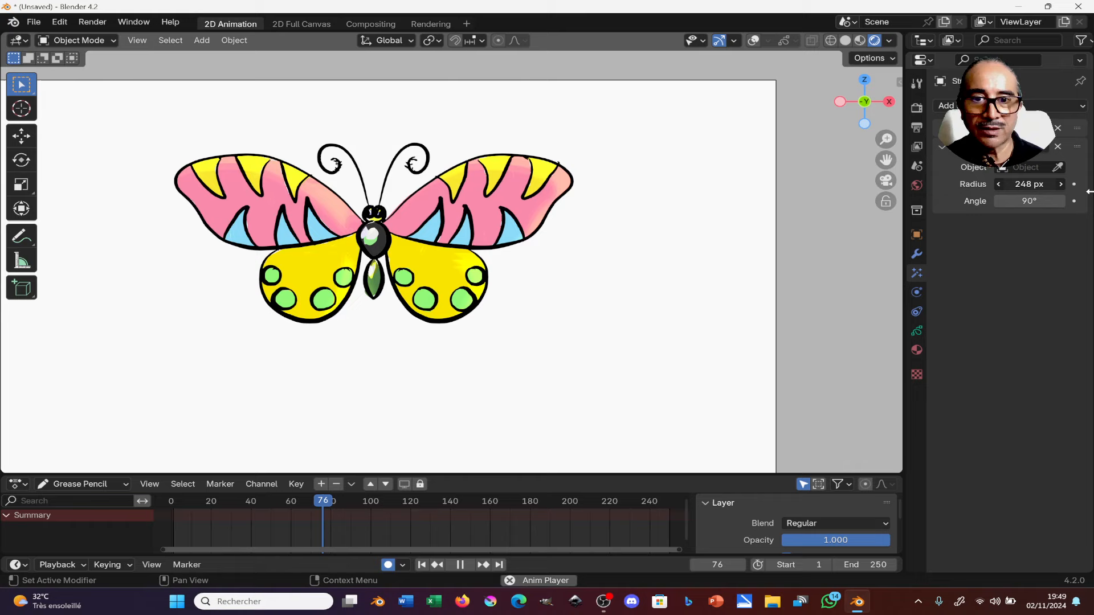
{"action": "left_click", "coordinate": [1057, 168]}
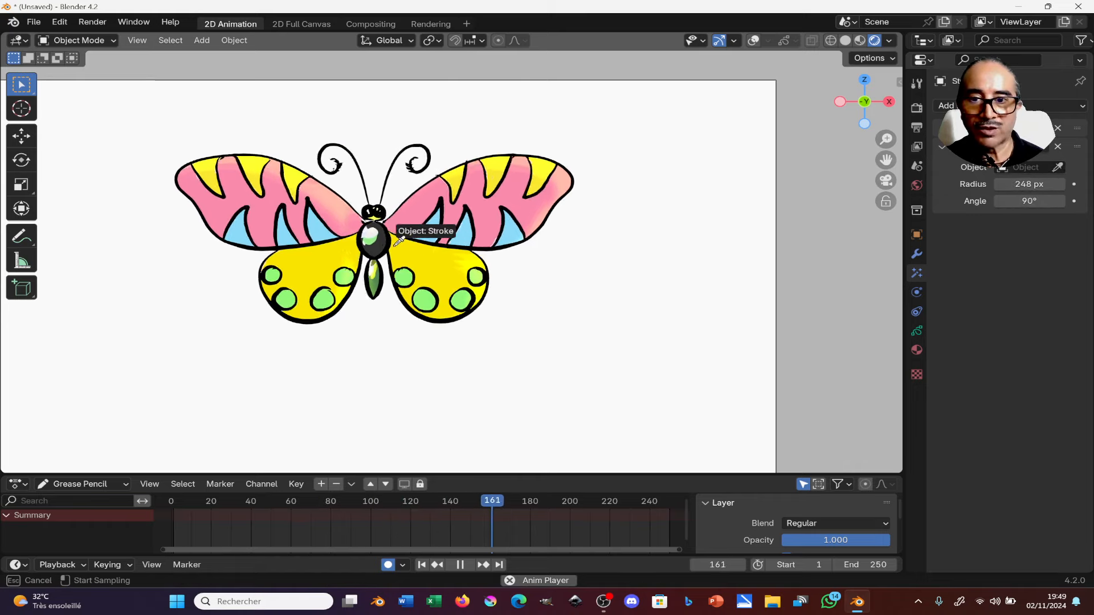
{"action": "left_click", "coordinate": [371, 234]}
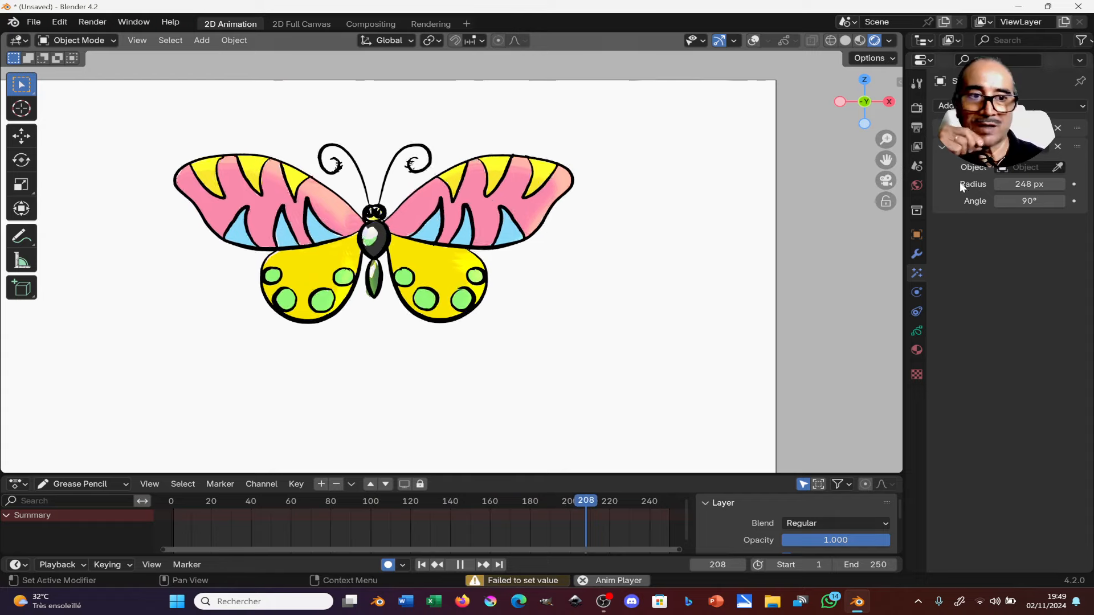
{"action": "left_click", "coordinate": [1054, 148]}
Add a Shadow effect with offset X -1245 px and Y -1570 px, scale X 0.800 and Y 0.770, and rotation -8°.
{"action": "left_click", "coordinate": [948, 105]}
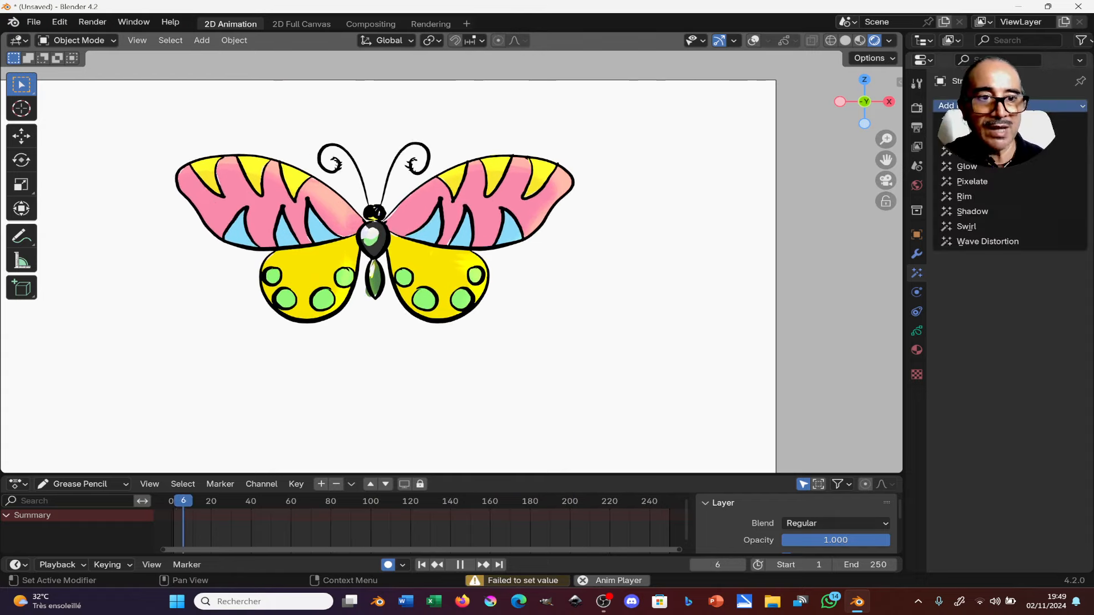
{"action": "left_click", "coordinate": [977, 211]}
{"action": "left_click_drag", "start_coordinate": [1015, 184], "coordinate": [347, 251]}
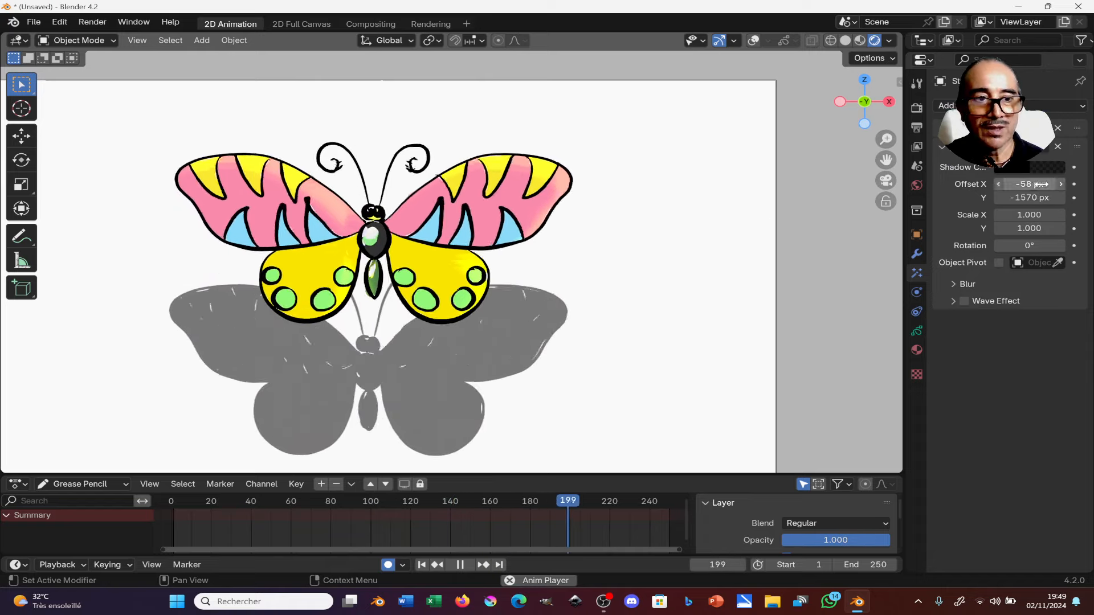
{"action": "left_click_drag", "start_coordinate": [1038, 184], "coordinate": [479, 206]}
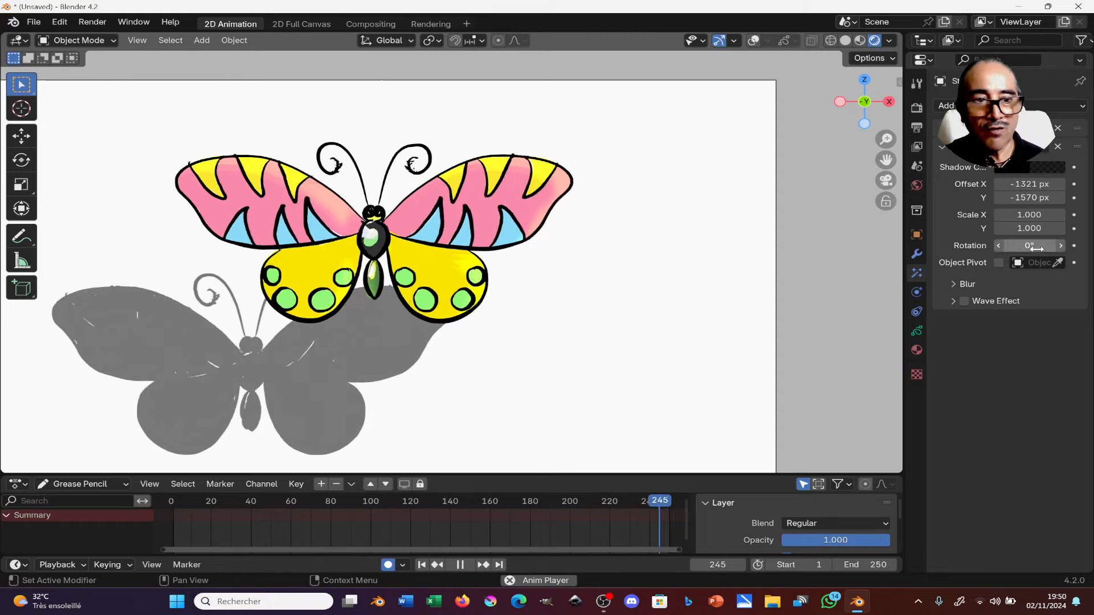
{"action": "left_click_drag", "start_coordinate": [1036, 247], "coordinate": [1024, 247]}
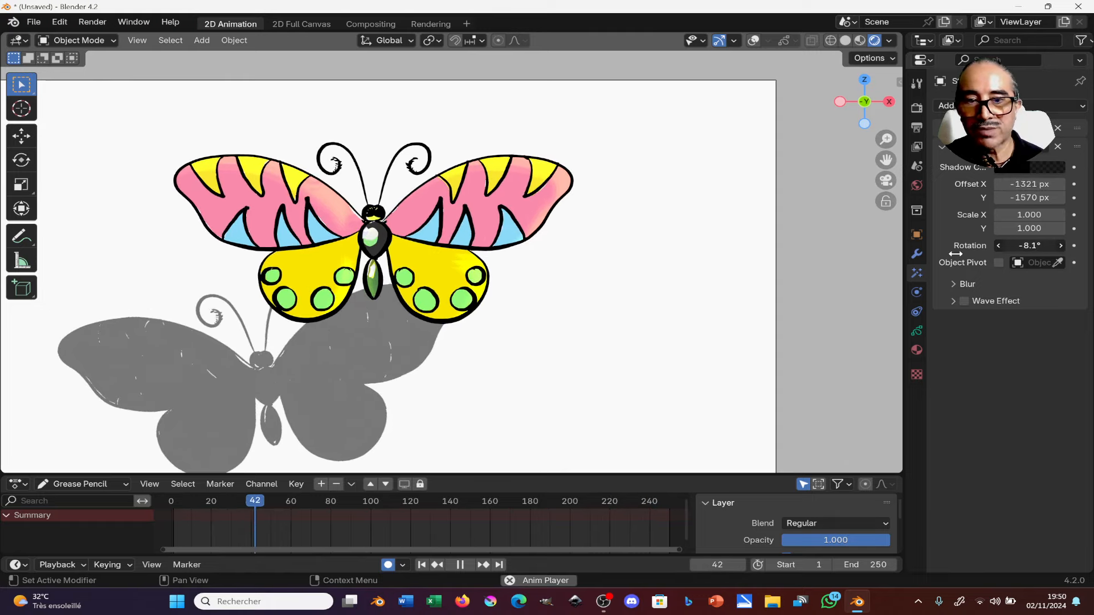
{"action": "left_click_drag", "start_coordinate": [1044, 183], "coordinate": [1030, 228]}
Blur the shadow by 118 px in X and 120 px in Y with 6 samples.
{"action": "left_click", "coordinate": [947, 283]}
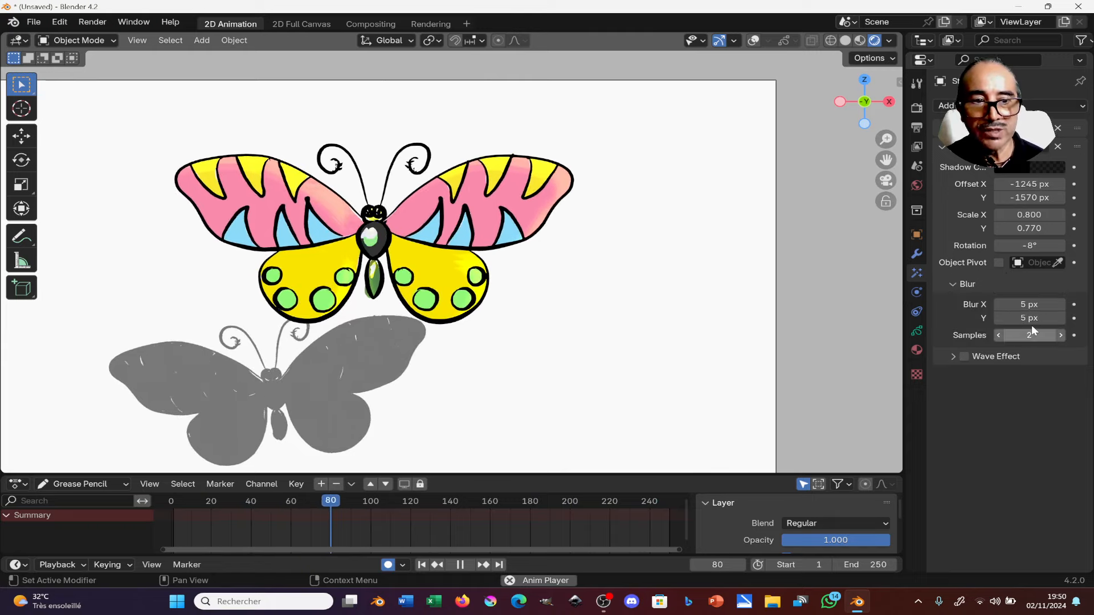
{"action": "left_click_drag", "start_coordinate": [1029, 304], "coordinate": [1062, 318]}
{"action": "left_click", "coordinate": [1061, 335]}
{"action": "left_click", "coordinate": [1061, 336]}
{"action": "left_click", "coordinate": [1061, 335]}
{"action": "left_click", "coordinate": [1061, 336]}
{"action": "scroll", "coordinate": [622, 310], "scroll_direction": "down", "scroll_amount": 3}
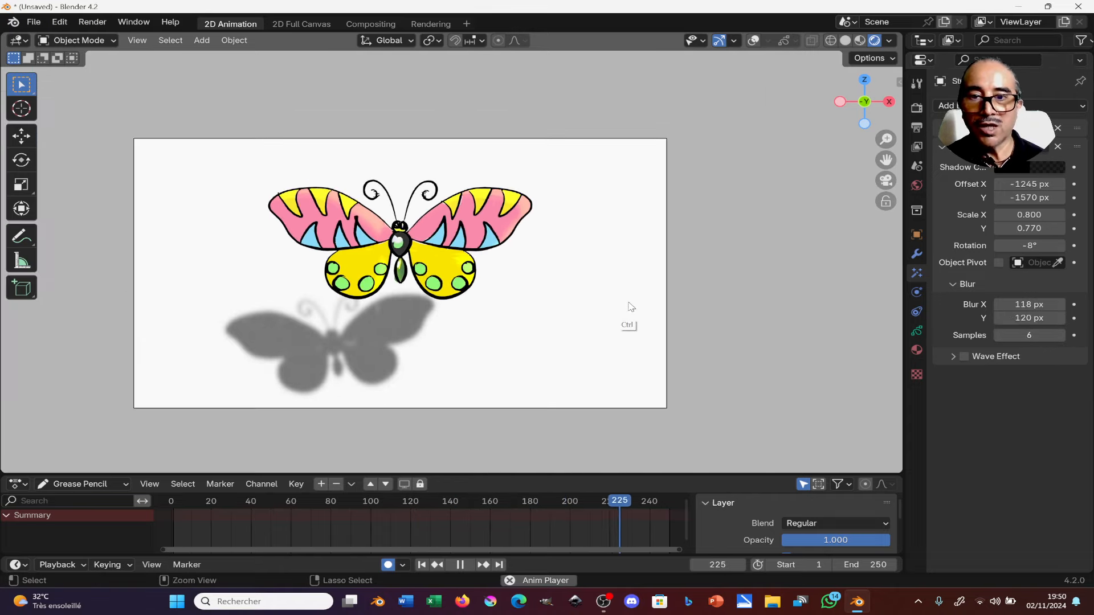
{"action": "mouse_move", "coordinate": [603, 318]}
{"action": "middle_mouse_down"}
{"action": "mouse_move", "coordinate": [527, 255]}
{"action": "mouse_move", "coordinate": [532, 325]}
{"action": "mouse_move", "coordinate": [619, 301]}
{"action": "mouse_move", "coordinate": [565, 259]}
{"action": "mouse_move", "coordinate": [598, 300]}
{"action": "middle_mouse_up"}
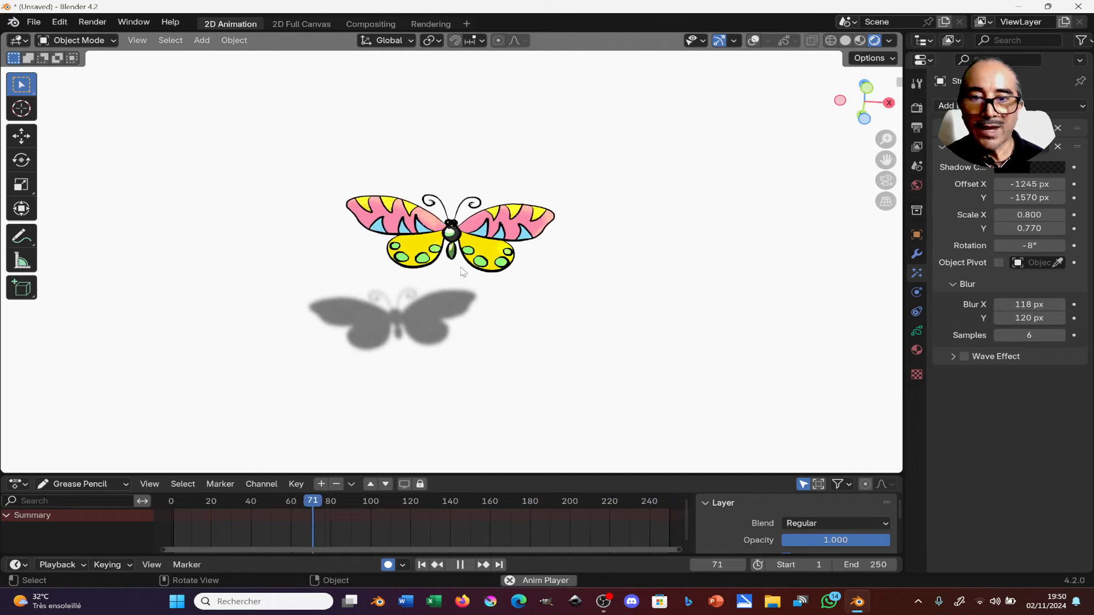
Stop the playback, enlarge the keyframe editor in Dope Sheet mode and go to frame 1.
{"action": "key", "text": "space"}
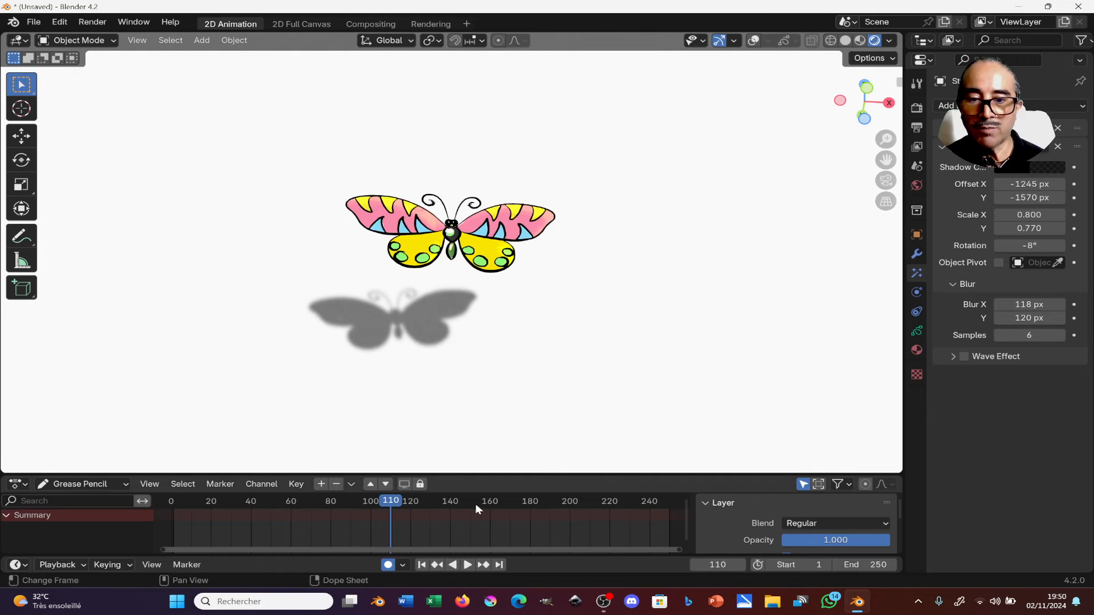
{"action": "left_click_drag", "start_coordinate": [494, 474], "coordinate": [479, 353]}
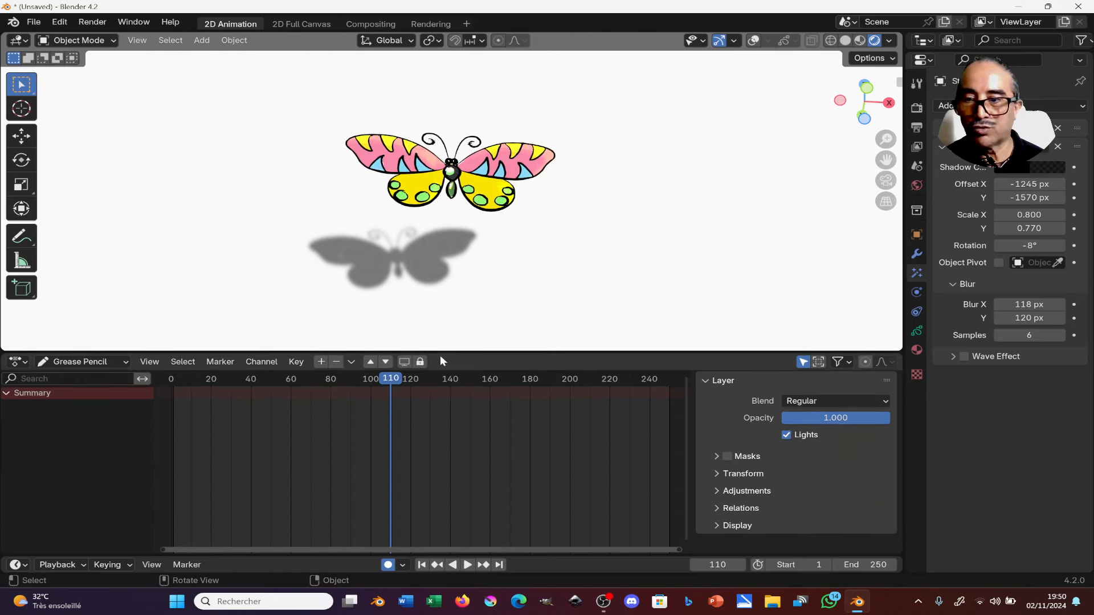
{"action": "left_click", "coordinate": [80, 362]}
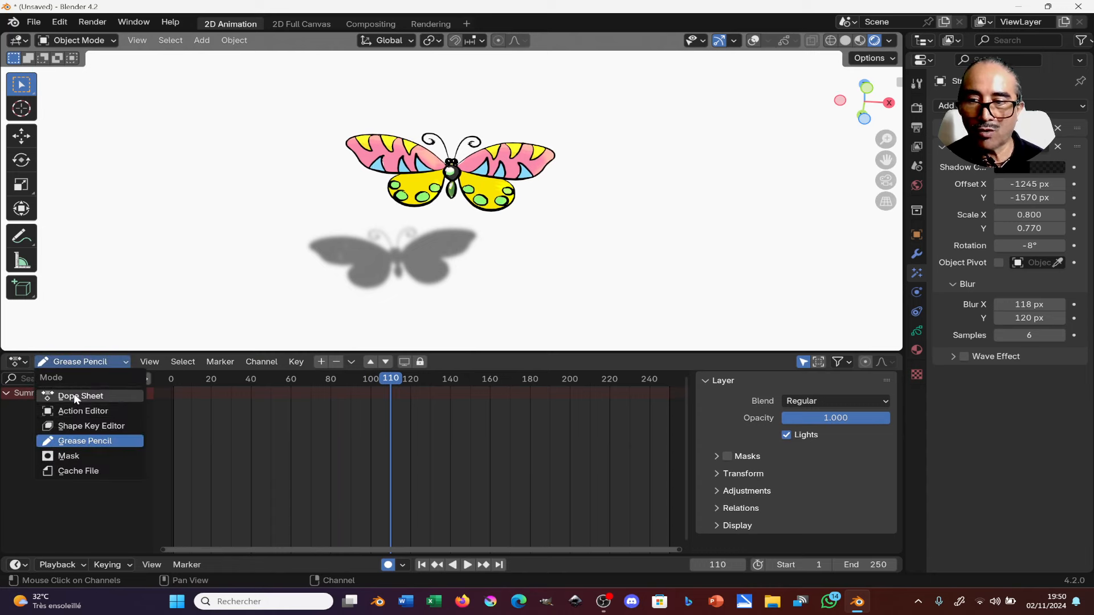
{"action": "left_click", "coordinate": [76, 396]}
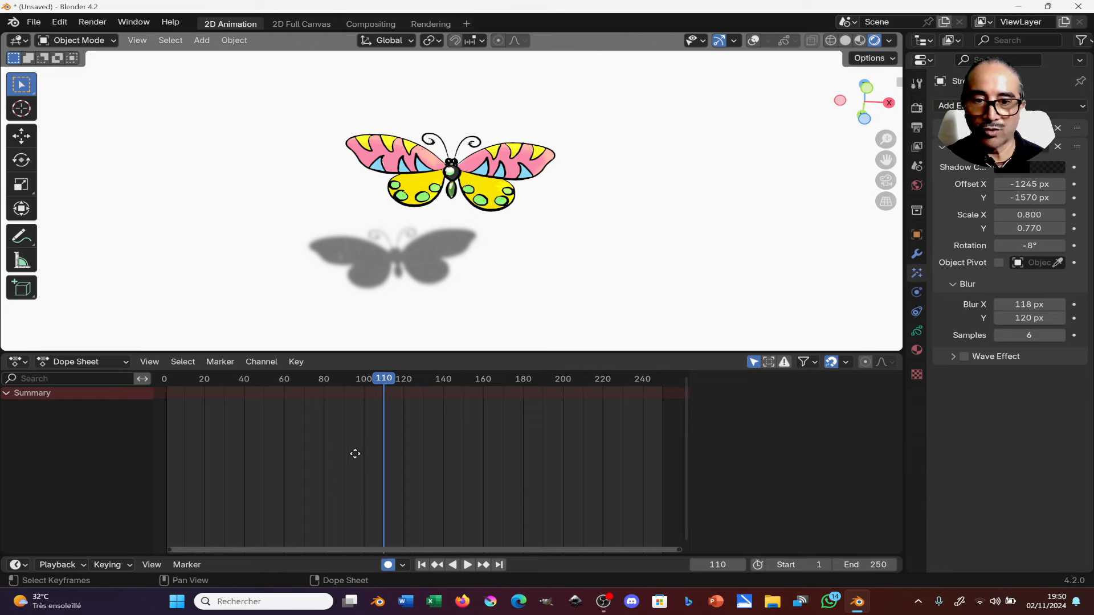
{"action": "scroll", "coordinate": [355, 454], "scroll_direction": "down", "scroll_amount": 4}
{"action": "left_click", "coordinate": [272, 378]}
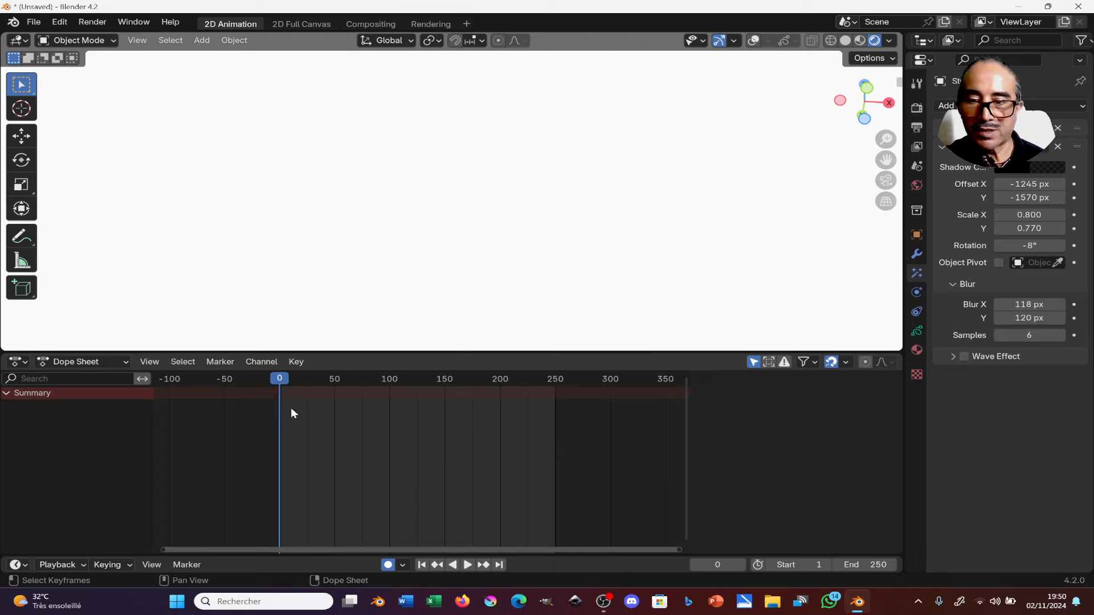
{"action": "key", "text": "Right"}
Return the keyframe editor to Grease Pencil mode, select the butterfly and move its layer keyframes slightly before frame 0.
{"action": "left_click", "coordinate": [84, 362]}
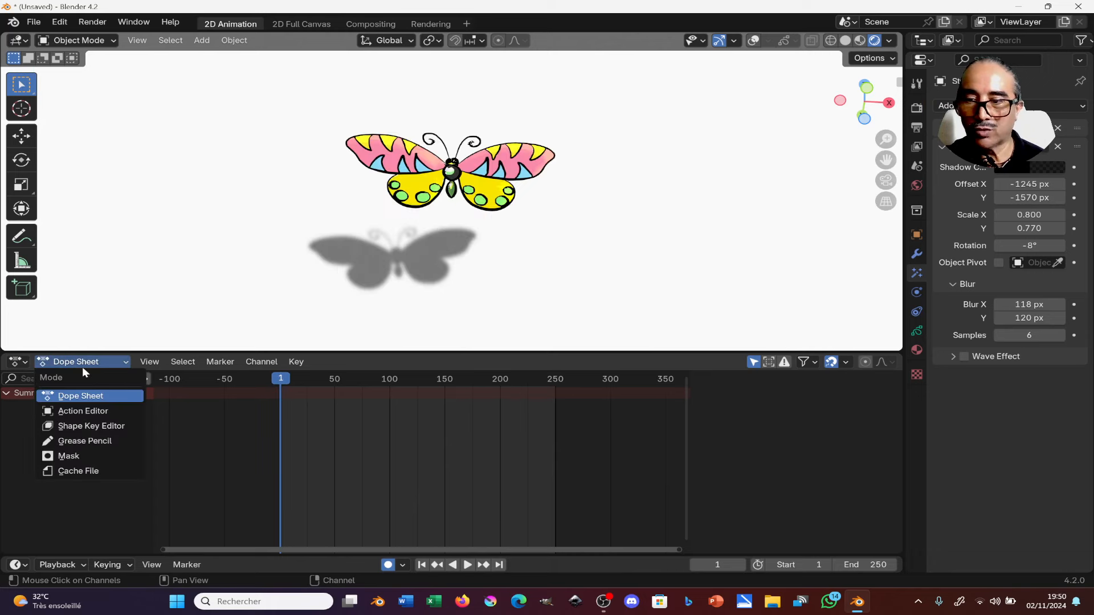
{"action": "left_click", "coordinate": [81, 442]}
{"action": "left_click", "coordinate": [416, 197]}
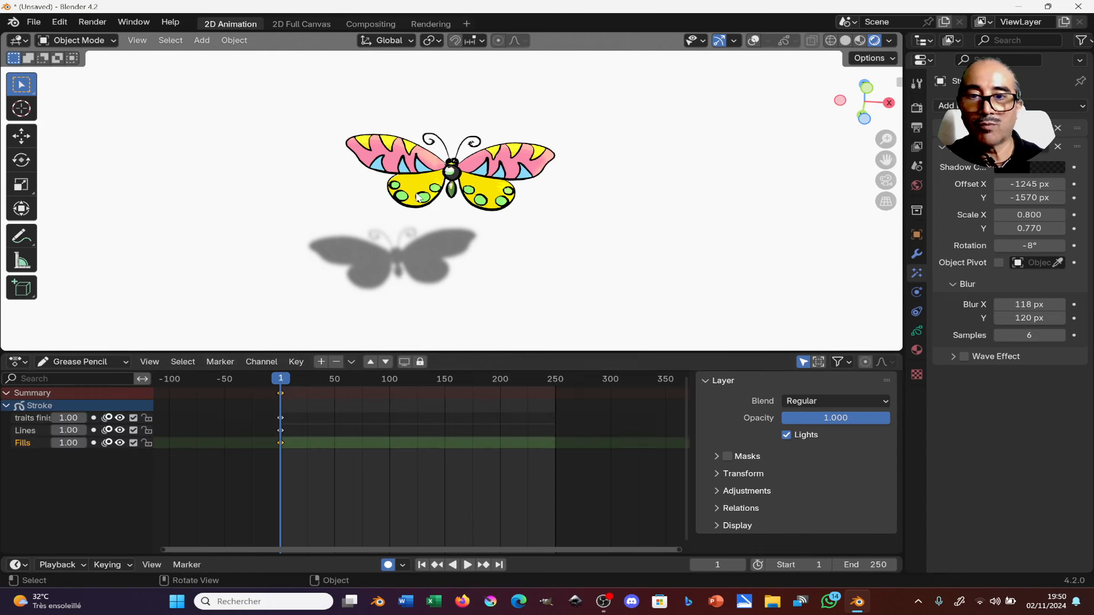
{"action": "left_click", "coordinate": [281, 394]}
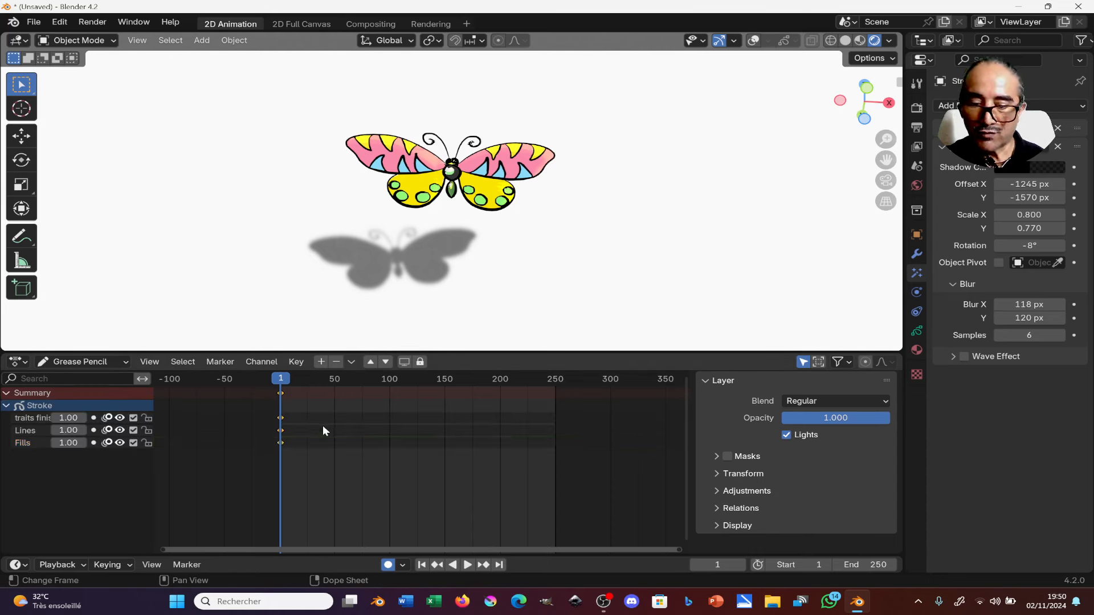
{"action": "key", "text": "g"}
{"action": "left_click", "coordinate": [312, 430]}
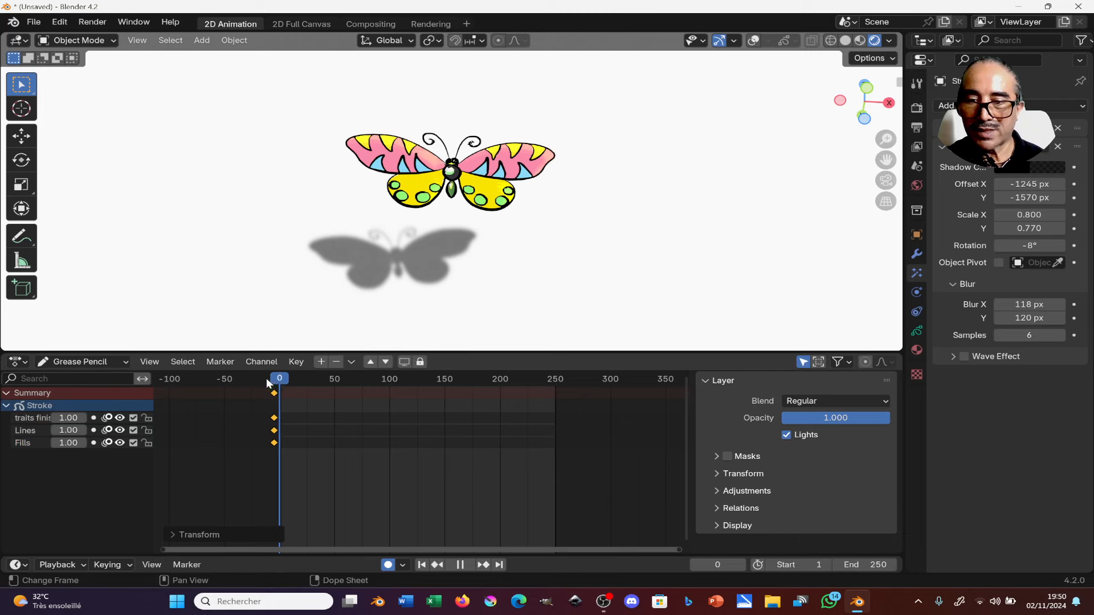
Switch the keyframe editor to Dope Sheet mode and auto-key the butterfly at frame 0 by scaling it up to about 1.03.
{"action": "left_click", "coordinate": [86, 363]}
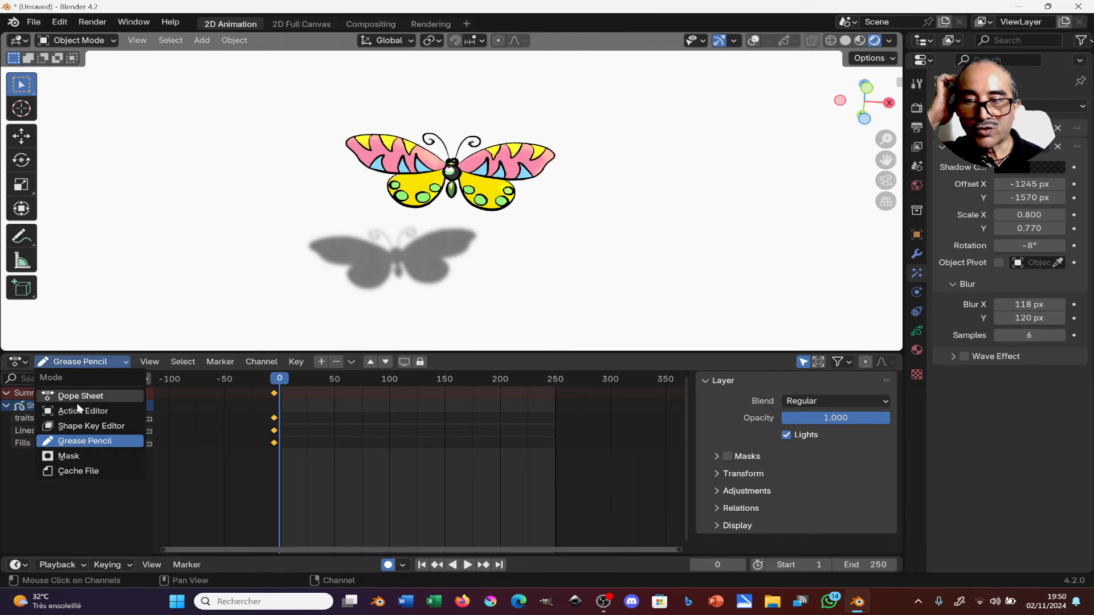
{"action": "left_click", "coordinate": [78, 397]}
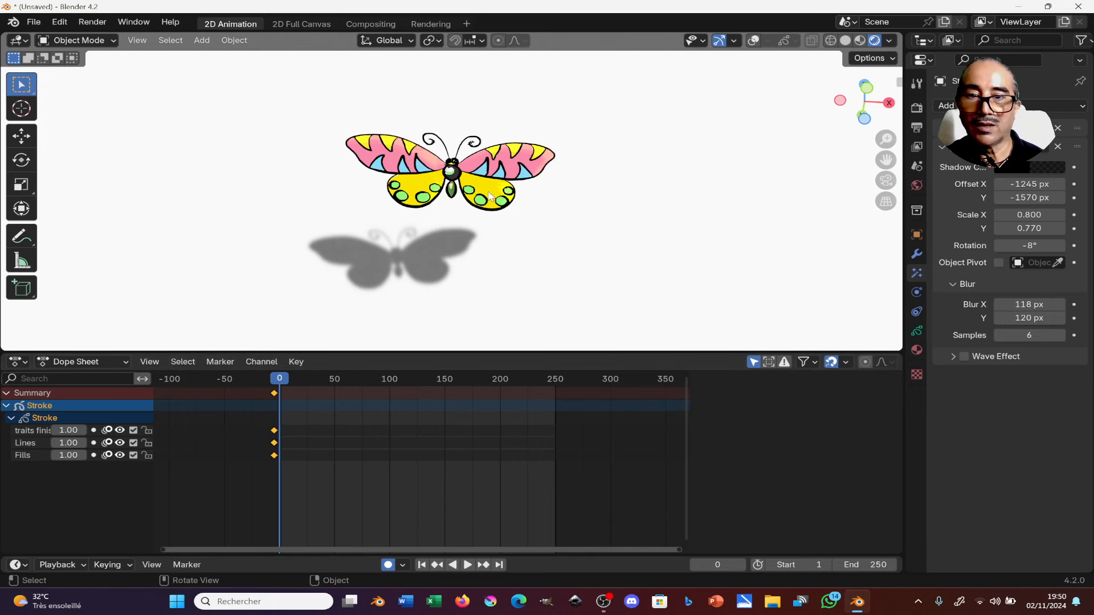
{"action": "key", "text": "s"}
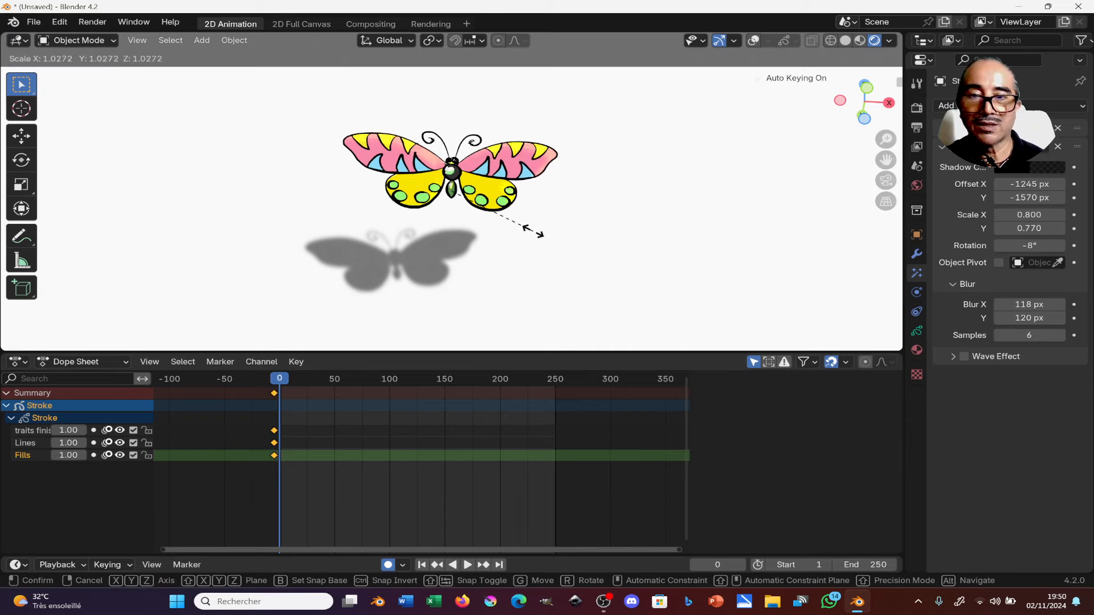
{"action": "left_click", "coordinate": [533, 234]}
Duplicate the butterfly's frame 0 transform keyframe to about frame 19.
{"action": "left_click", "coordinate": [301, 404]}
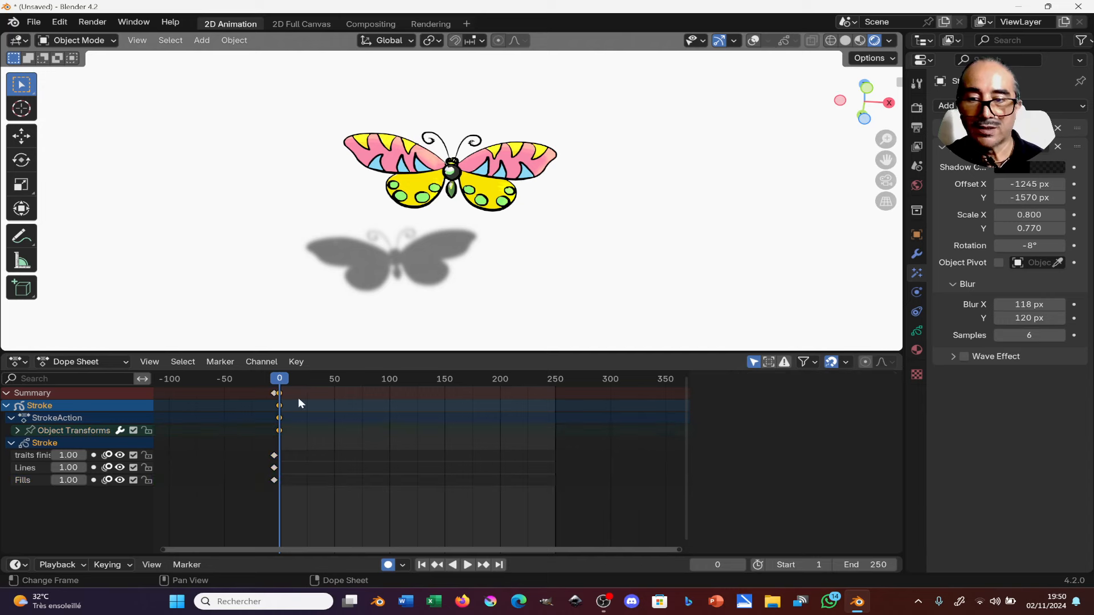
{"action": "key", "text": "shift+d"}
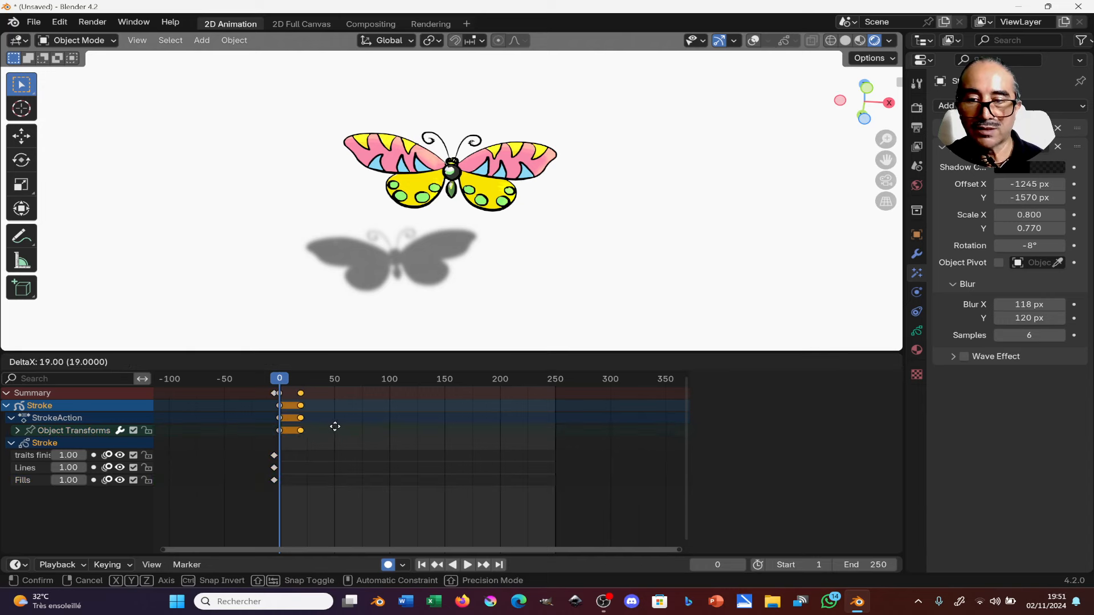
{"action": "left_click", "coordinate": [334, 427]}
At frame 8, scale the butterfly along X to about a fifth of its width to key the closed wings.
{"action": "left_click_drag", "start_coordinate": [284, 383], "coordinate": [288, 381]}
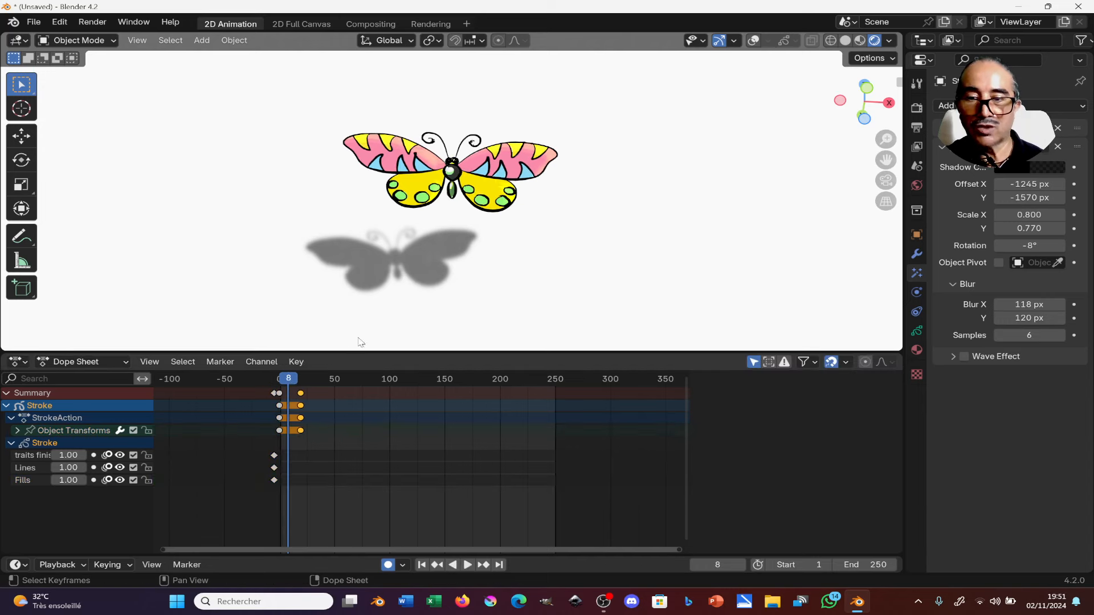
{"action": "key", "text": "x"}
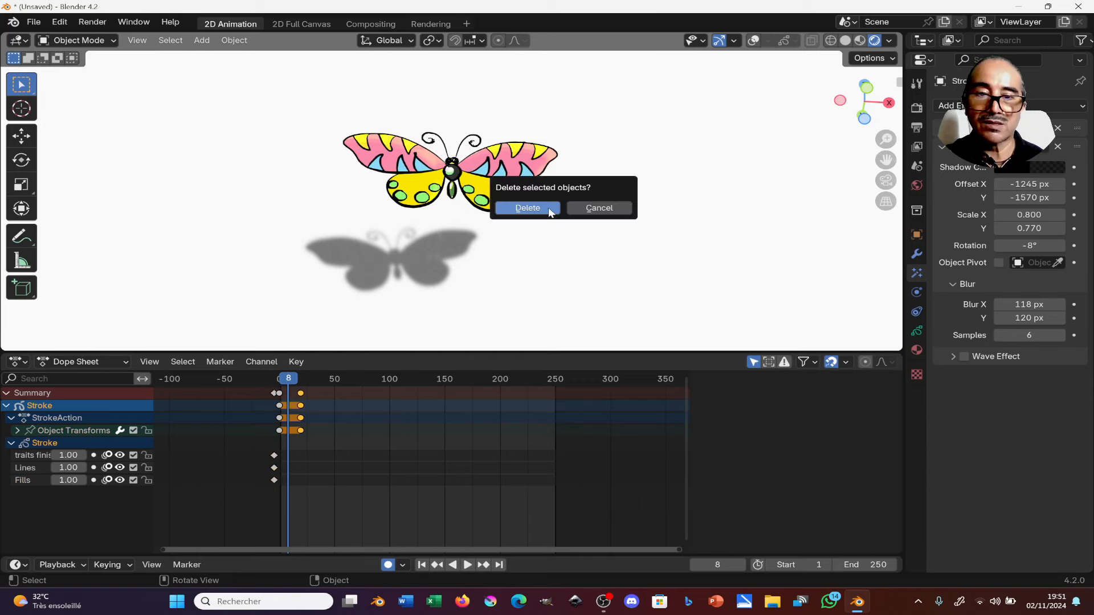
{"action": "key", "text": "Escape"}
{"action": "key", "text": "s"}
{"action": "key", "text": "x"}
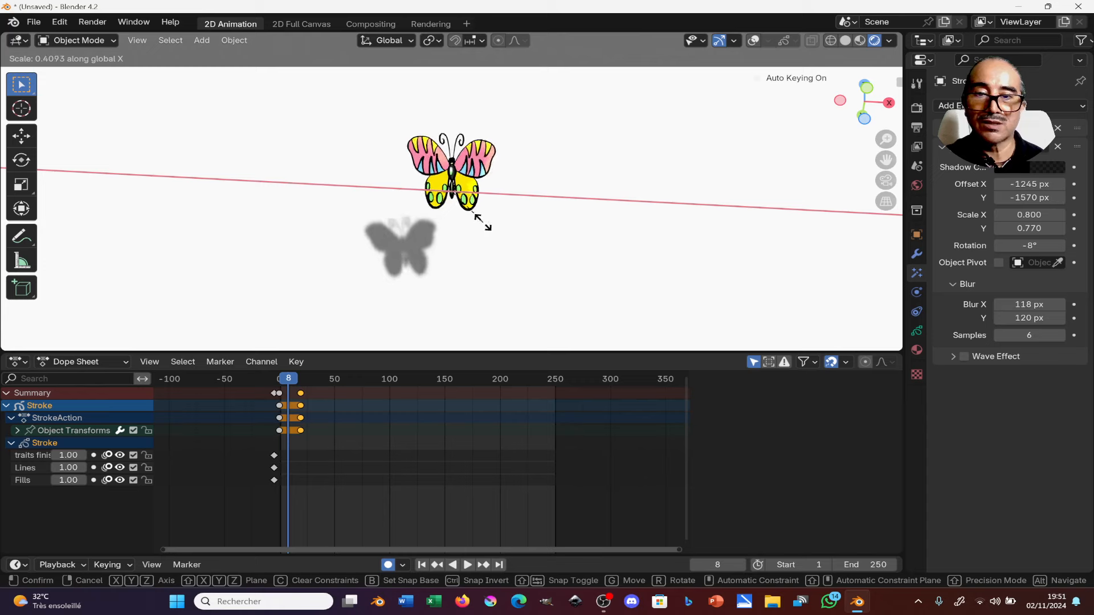
{"action": "left_click", "coordinate": [452, 216]}
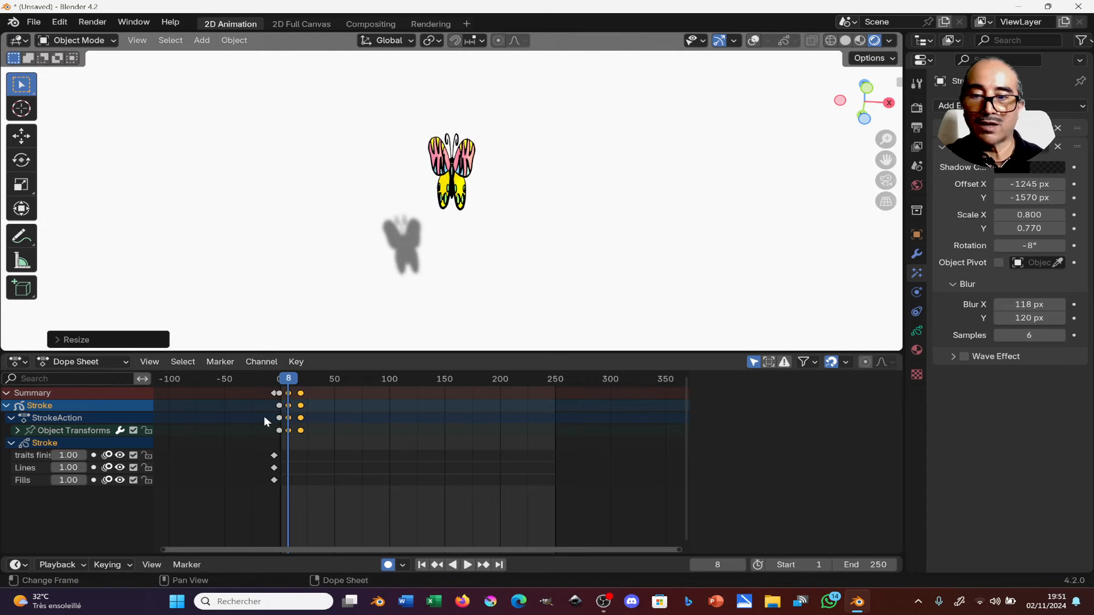
Preview the wing flap up to frame 17 and move the closed-wing keyframe to about frame 12.
{"action": "left_click_drag", "start_coordinate": [280, 379], "coordinate": [298, 379]}
{"action": "scroll", "coordinate": [385, 442], "scroll_direction": "up", "scroll_amount": 4}
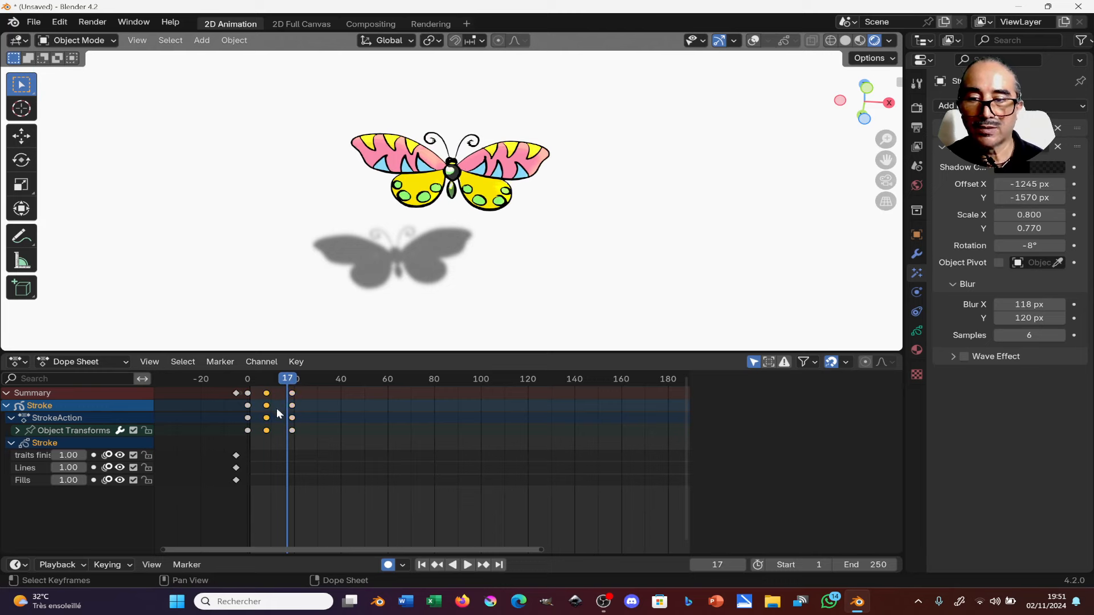
{"action": "key", "text": "g"}
{"action": "left_click", "coordinate": [297, 414]}
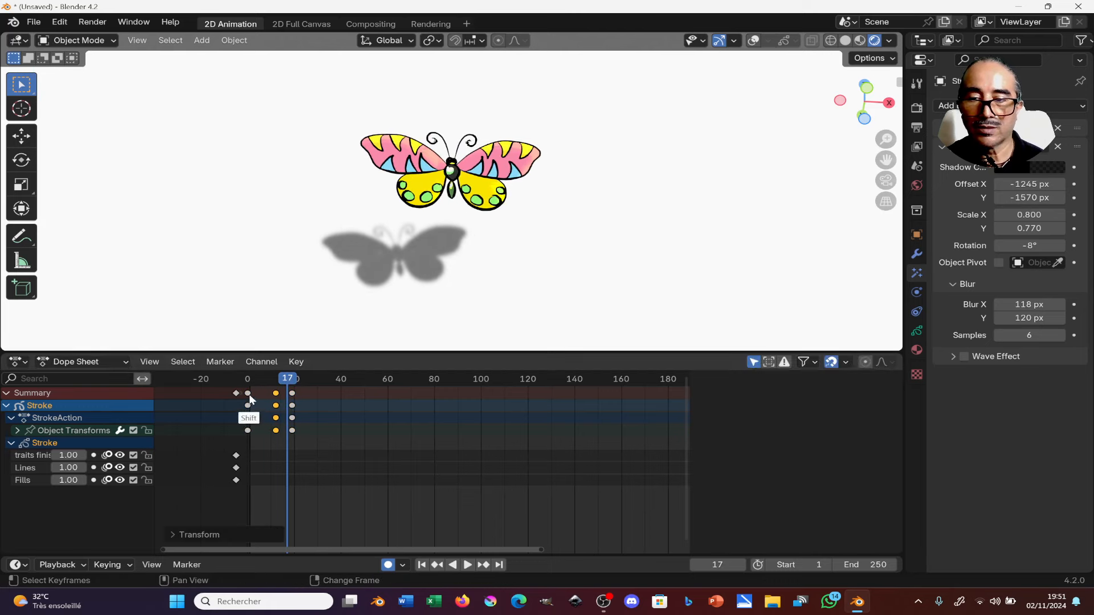
Duplicate the three wing-flap keyframes about 19 frames later and preview the repeated flap.
{"action": "key", "text": "shift+d"}
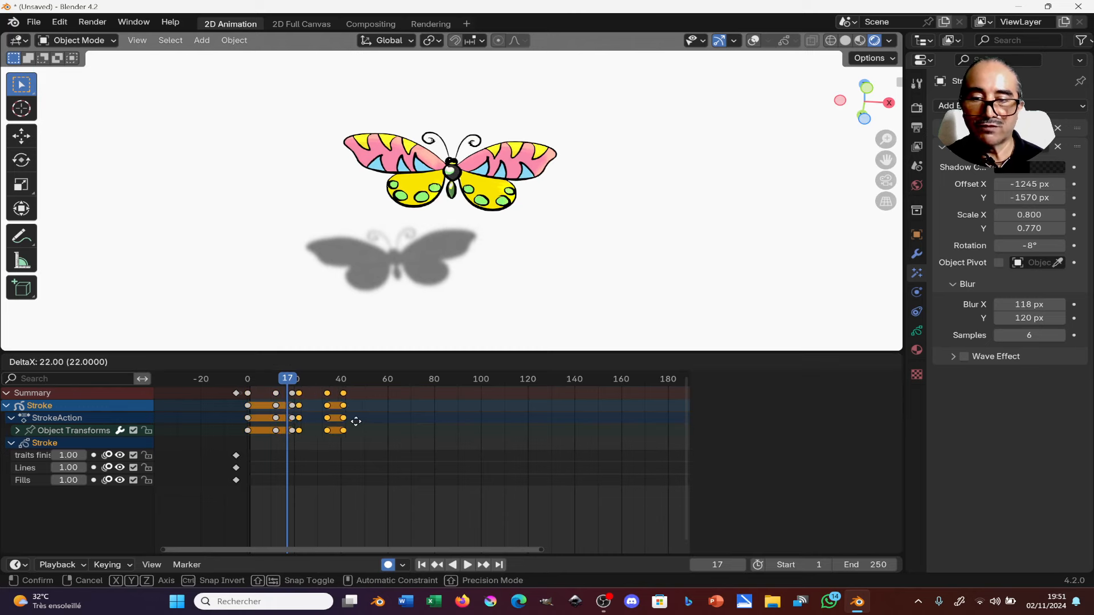
{"action": "left_click", "coordinate": [351, 422]}
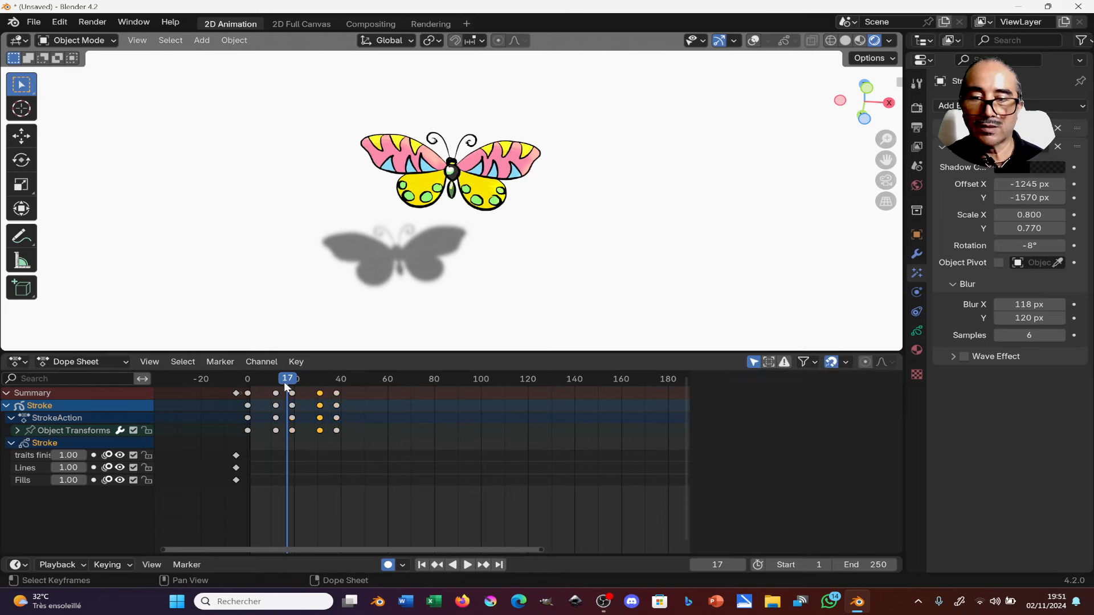
{"action": "key", "text": "space"}
{"action": "left_click_drag", "start_coordinate": [341, 383], "coordinate": [314, 385]}
Duplicate the closed- and open-wing keyframe pair repeatedly along the timeline until the flapping extends past frame 180.
{"action": "key", "text": "shift+d"}
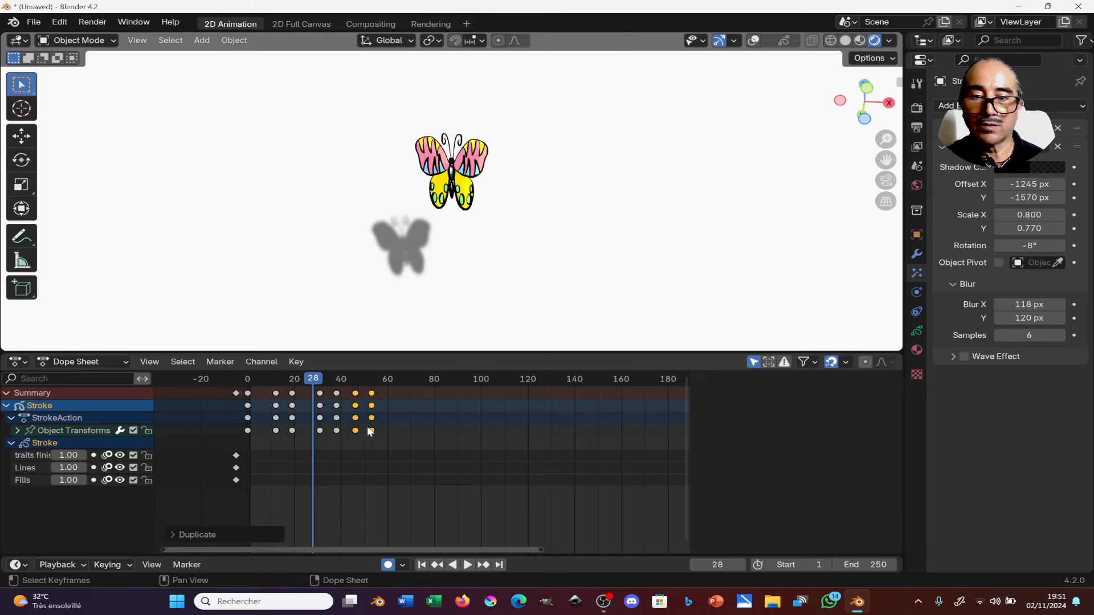
{"action": "left_click", "coordinate": [369, 431]}
{"action": "key", "text": "shift+d"}
{"action": "left_click", "coordinate": [407, 432]}
{"action": "key", "text": "shift+d"}
{"action": "left_click", "coordinate": [445, 432]}
{"action": "key", "text": "shift+d"}
{"action": "left_click", "coordinate": [483, 431]}
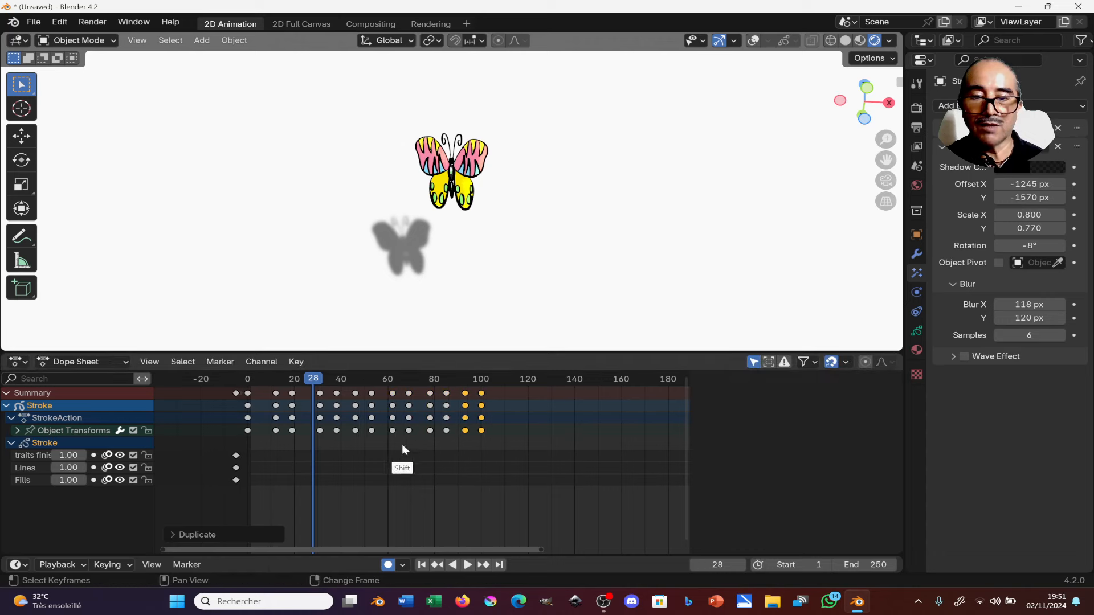
{"action": "key", "text": "shift+d"}
{"action": "left_click", "coordinate": [459, 451]}
{"action": "key", "text": "shift+d"}
{"action": "left_click", "coordinate": [451, 459]}
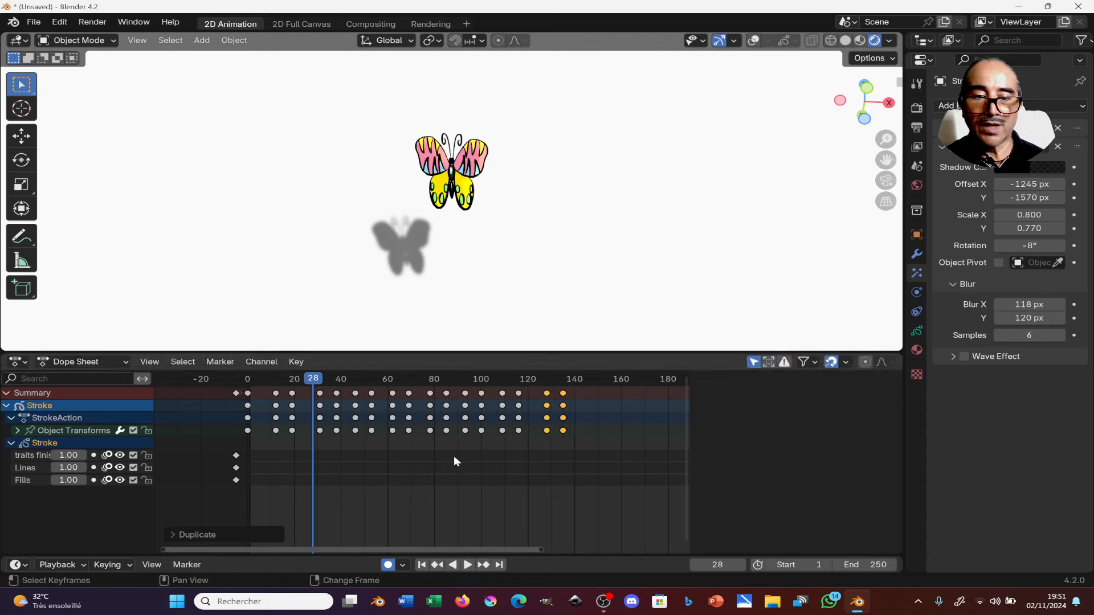
{"action": "key", "text": "shift+d"}
{"action": "left_click", "coordinate": [487, 465]}
{"action": "key", "text": "shift+d"}
{"action": "left_click", "coordinate": [507, 469]}
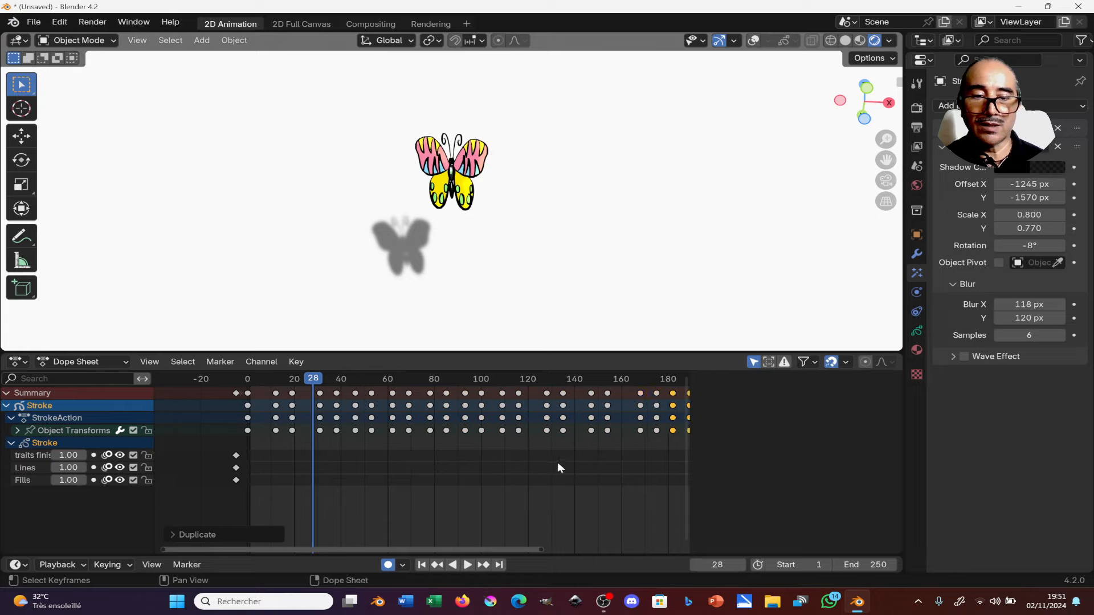
Play the flapping animation in the camera view and set the scene's end frame to 153.
{"action": "key", "text": "space"}
{"action": "mouse_move", "coordinate": [460, 345]}
{"action": "middle_mouse_down"}
{"action": "mouse_move", "coordinate": [452, 276]}
{"action": "mouse_move", "coordinate": [489, 331]}
{"action": "mouse_move", "coordinate": [401, 340]}
{"action": "mouse_move", "coordinate": [452, 338]}
{"action": "middle_mouse_up"}
{"action": "key", "text": "KP_0"}
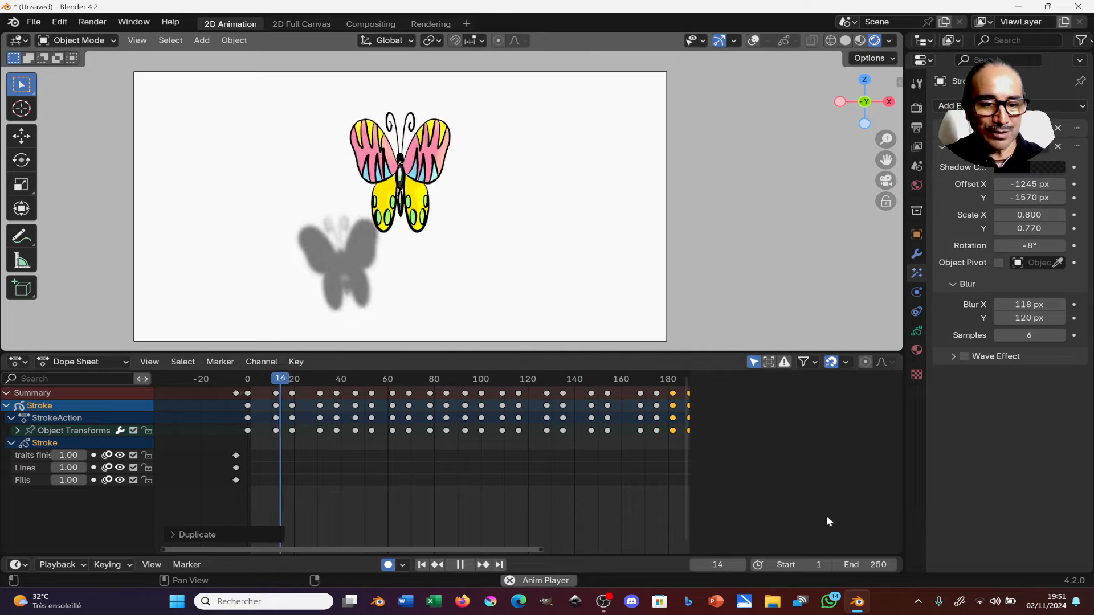
{"action": "left_click_drag", "start_coordinate": [867, 565], "coordinate": [812, 566]}
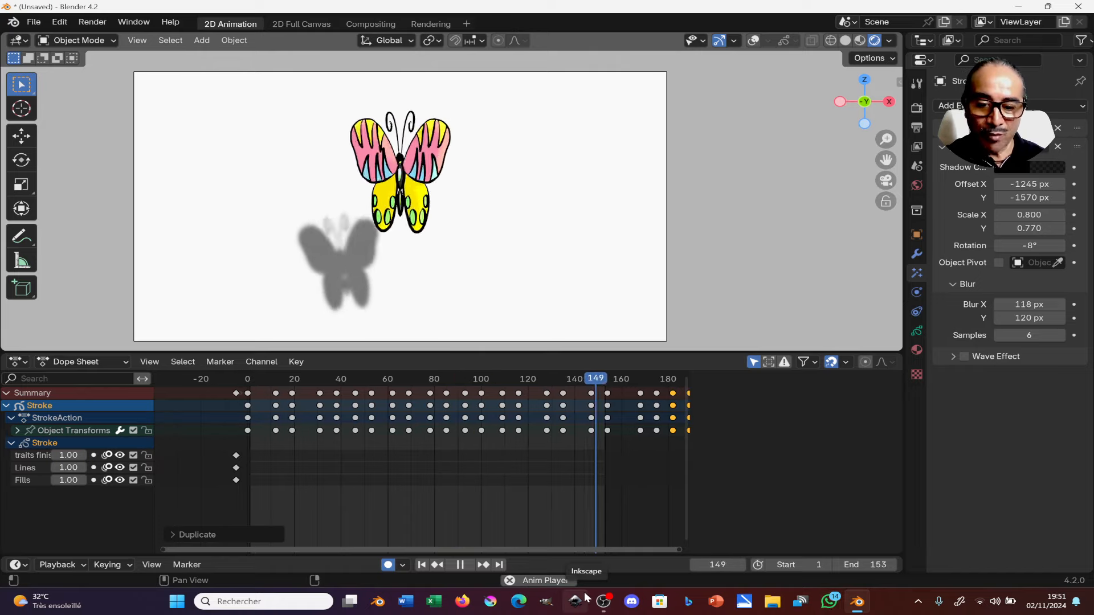
{"action": "mouse_move", "coordinate": [604, 605]}
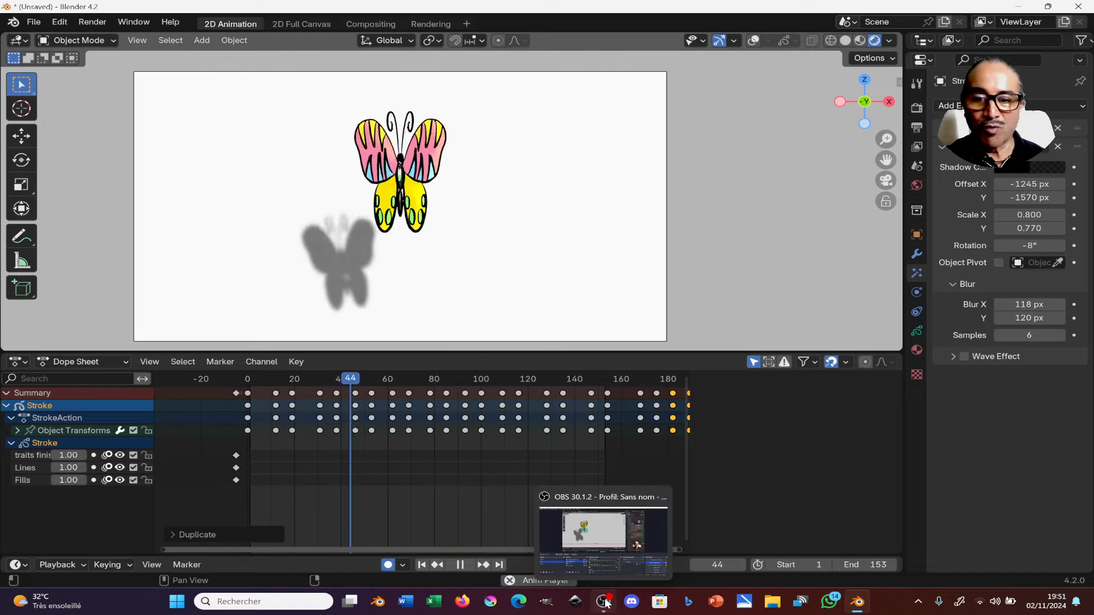